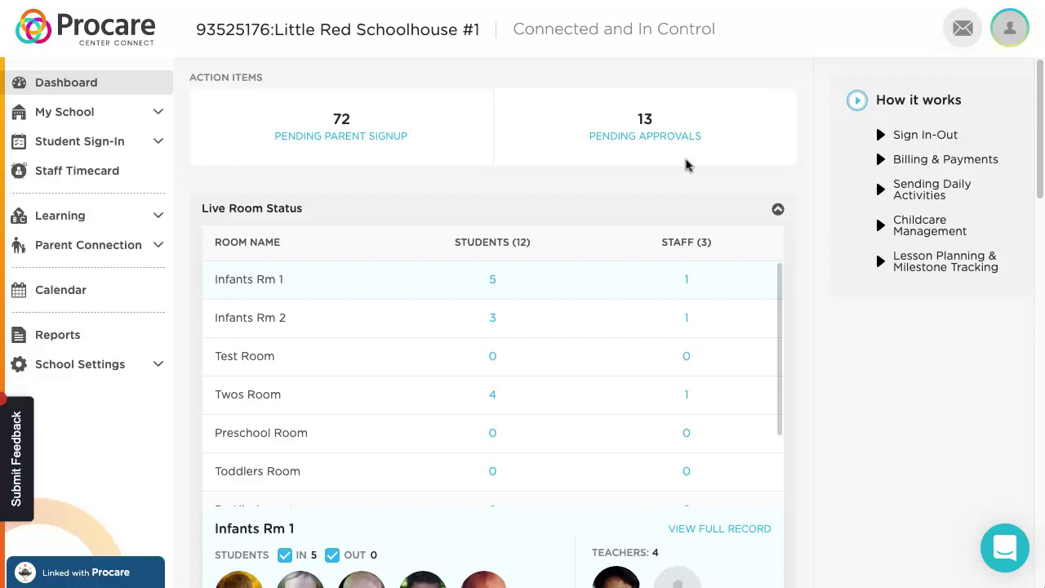
- Open the attendance records of the students signed in to Infants Rm 1 from the Live Room Status list
scroll(814, 170, "down", 1)
scroll(814, 170, "down", 3)
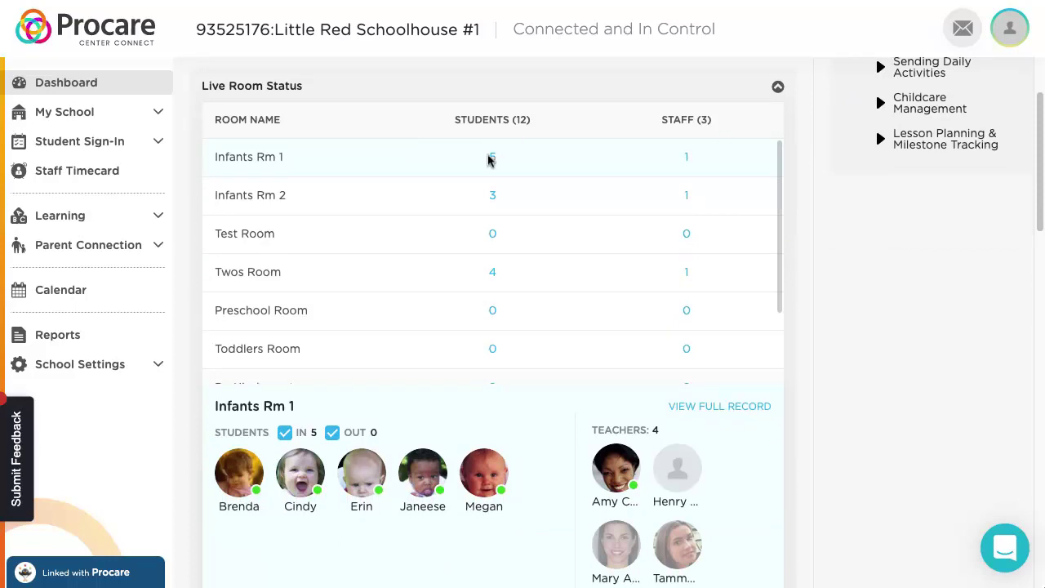
left_click(494, 158)
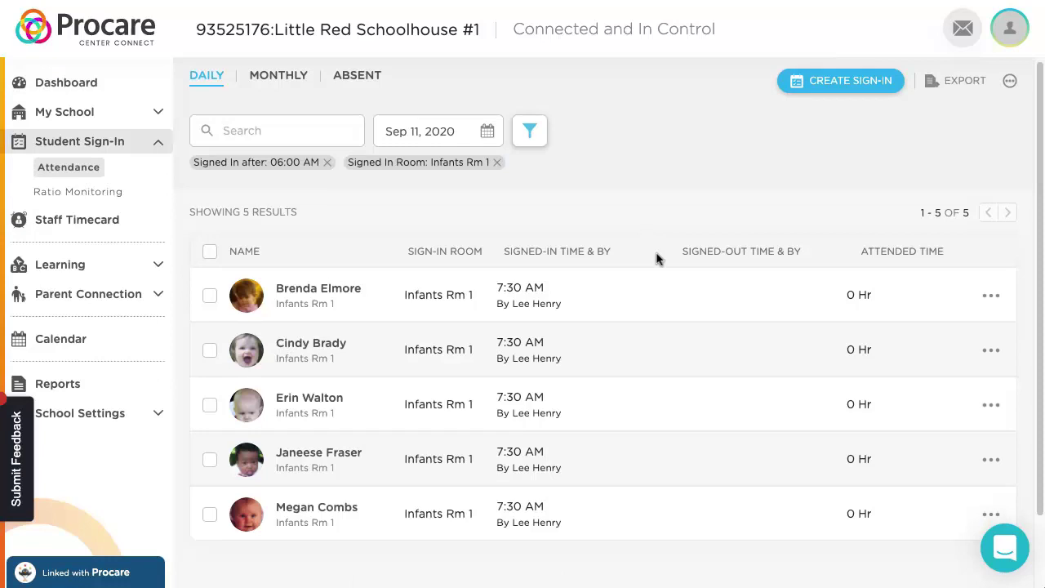
scroll(656, 254, "down", 2)
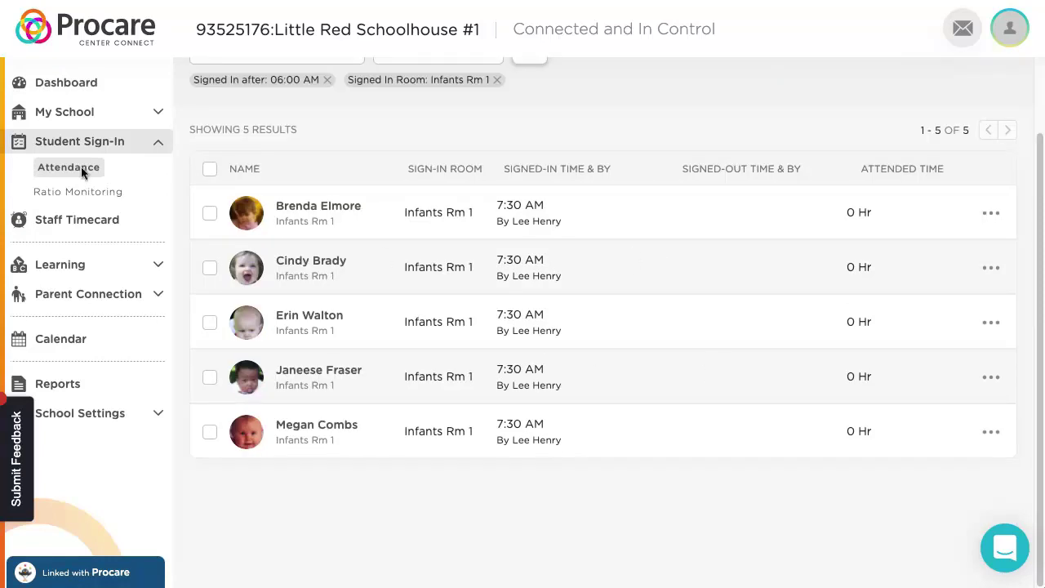
scroll(455, 151, "up", 2)
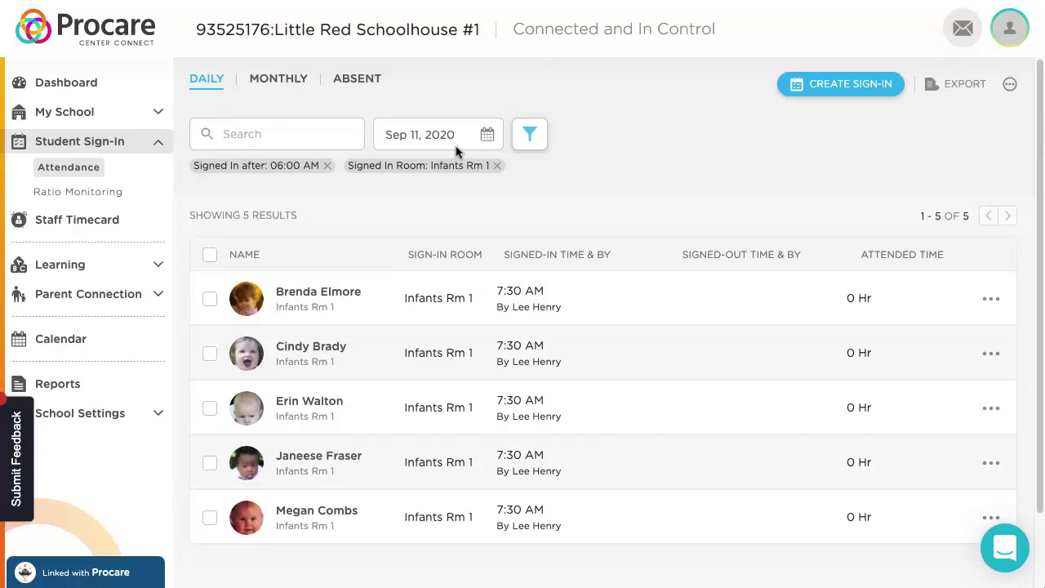
- Return to the dashboard and check the sign-in status of the students and teachers in Infants Rm 1
left_click(69, 86)
scroll(816, 278, "down", 2)
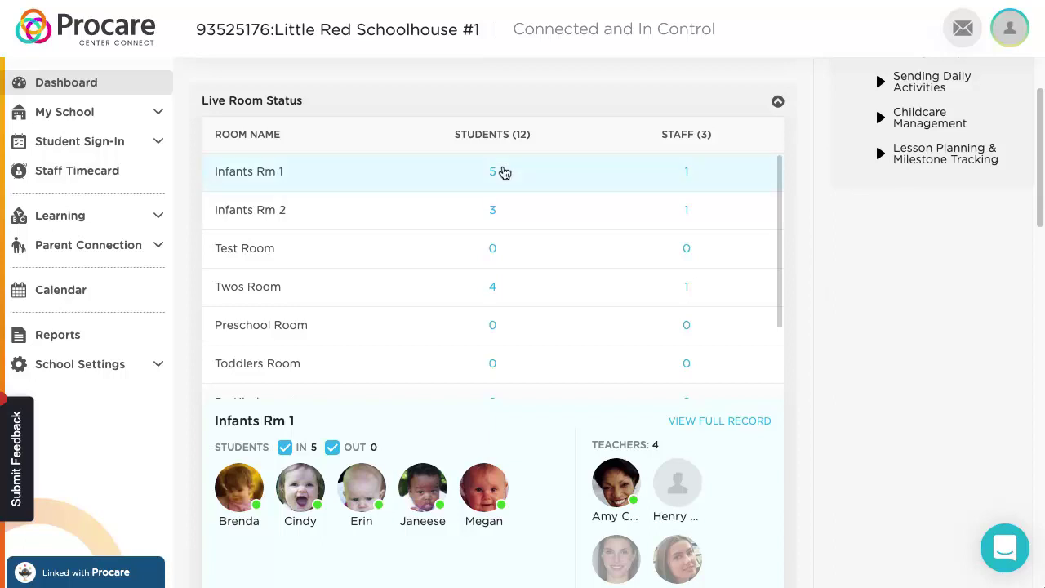
scroll(898, 389, "down", 2)
scroll(899, 390, "down", 1)
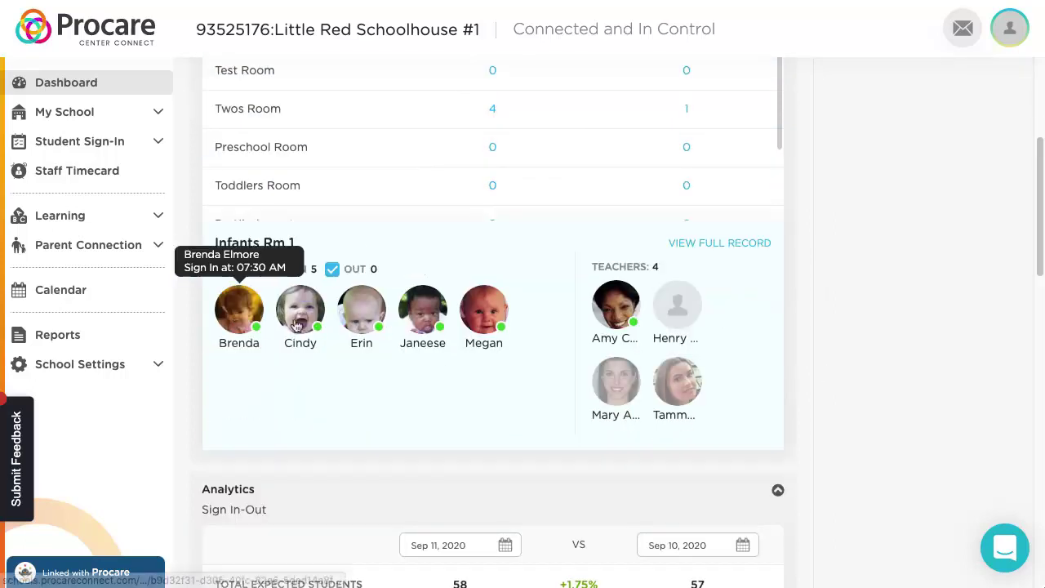
mouse_move(490, 335)
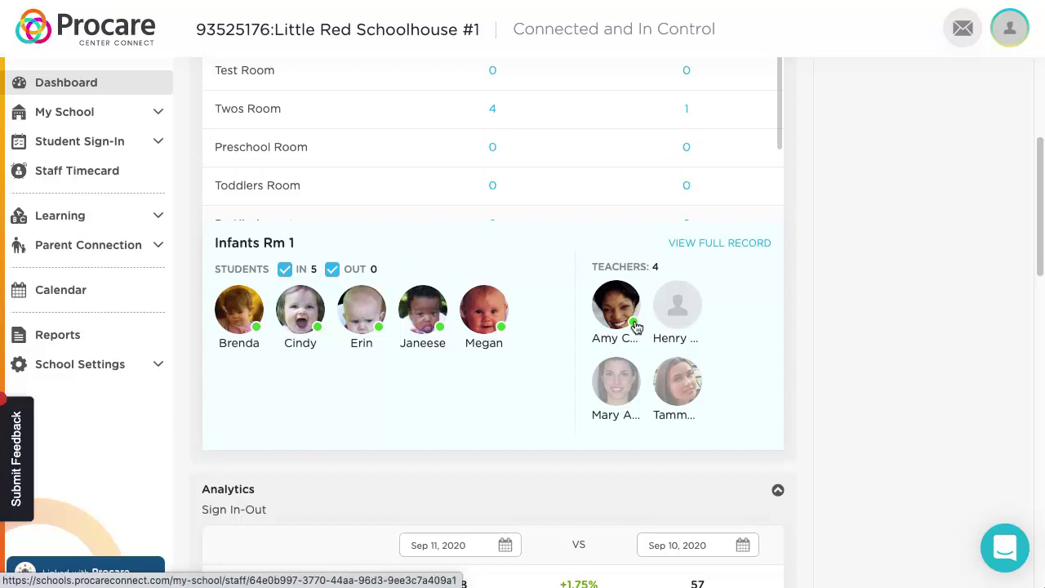
mouse_move(634, 328)
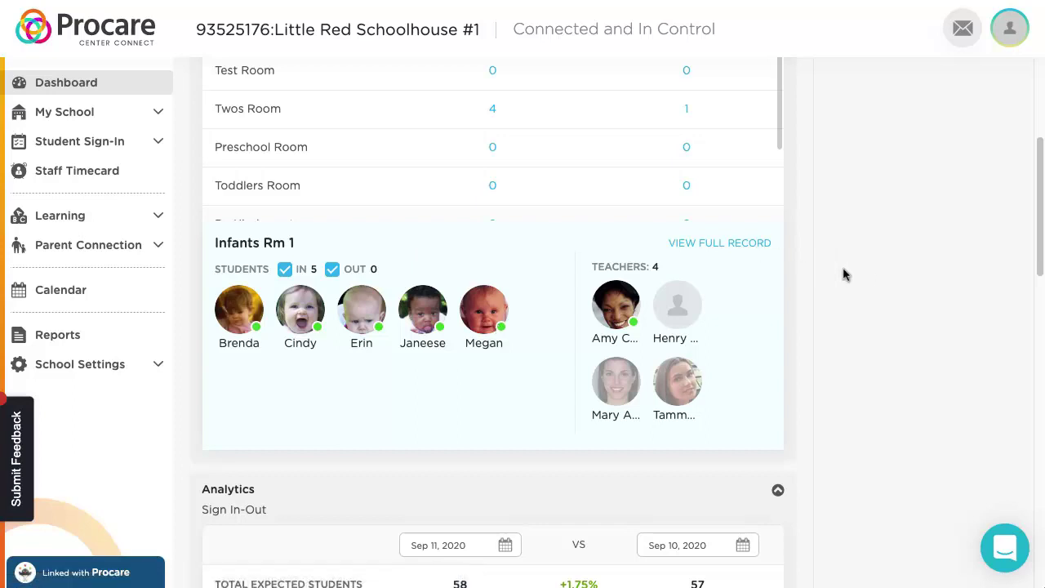
- Examine the dashboard's sign in-out analytics, school stats, messages, daily activity and photo gallery
scroll(845, 275, "down", 3)
scroll(844, 275, "down", 2)
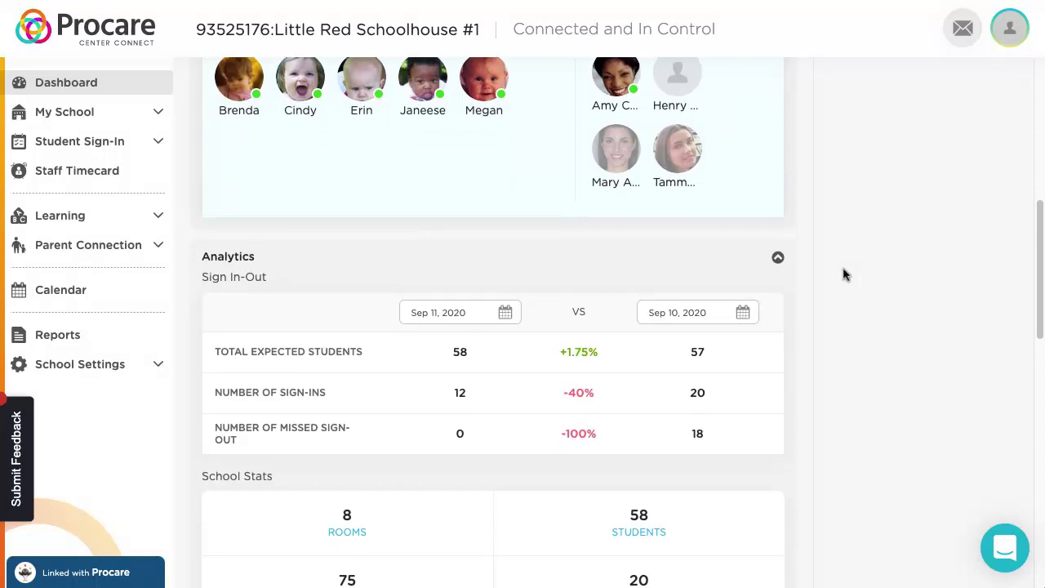
scroll(844, 275, "down", 2)
scroll(844, 275, "down", 1)
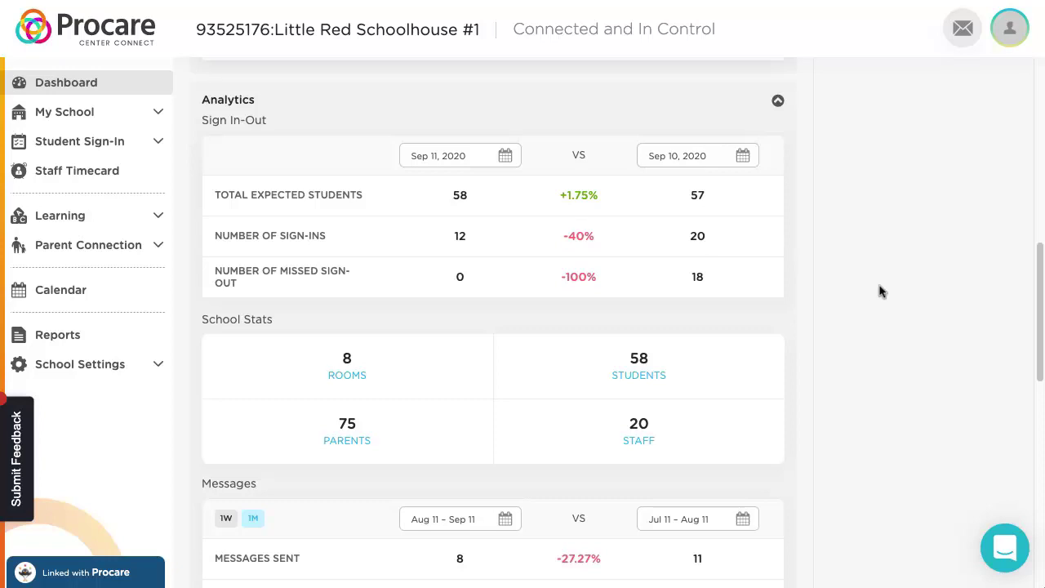
scroll(882, 291, "down", 2)
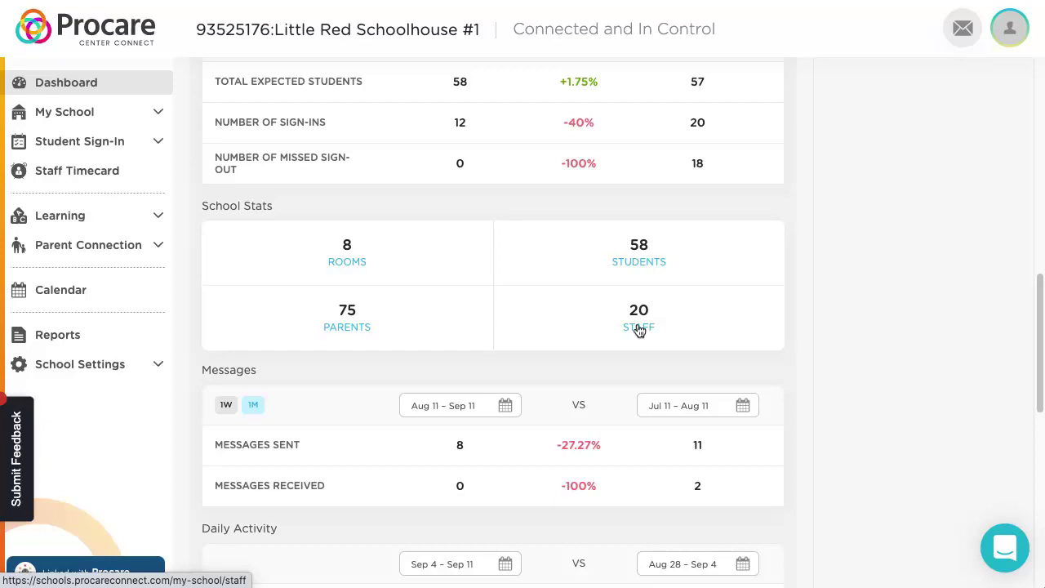
scroll(794, 292, "down", 1)
scroll(794, 291, "down", 2)
scroll(794, 297, "down", 1)
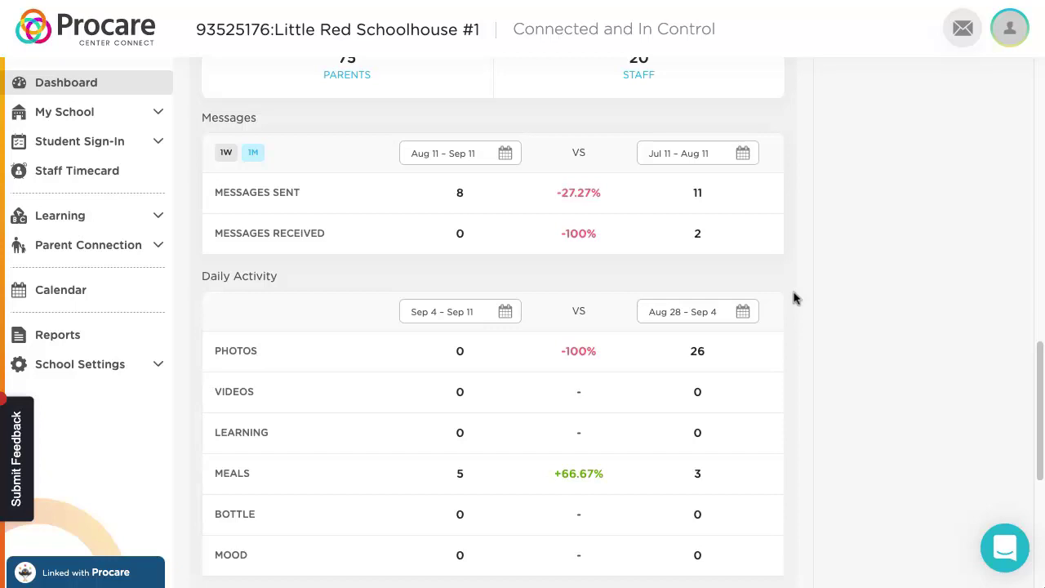
scroll(797, 299, "down", 1)
scroll(797, 298, "down", 1)
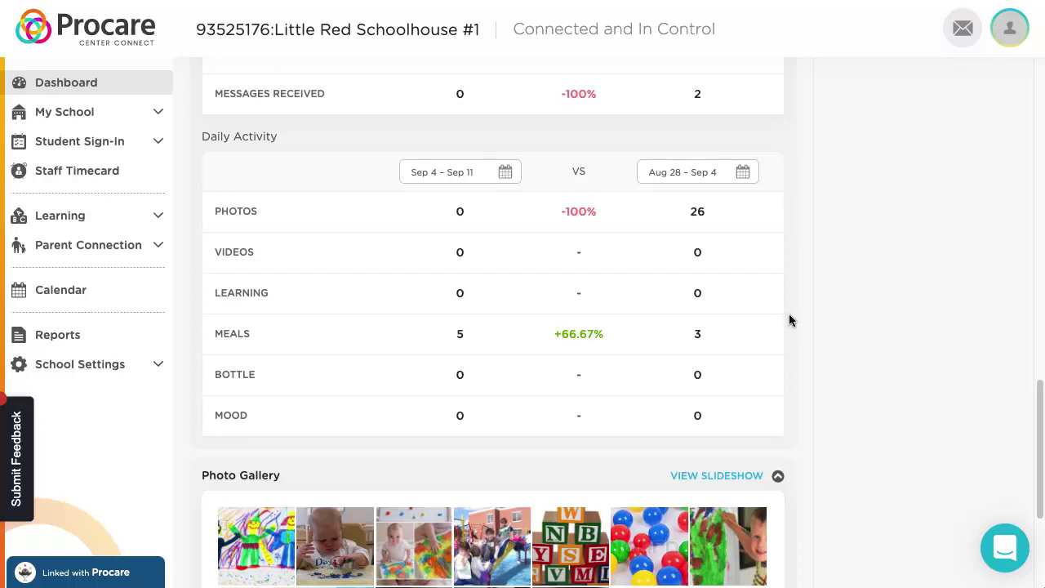
scroll(837, 295, "down", 3)
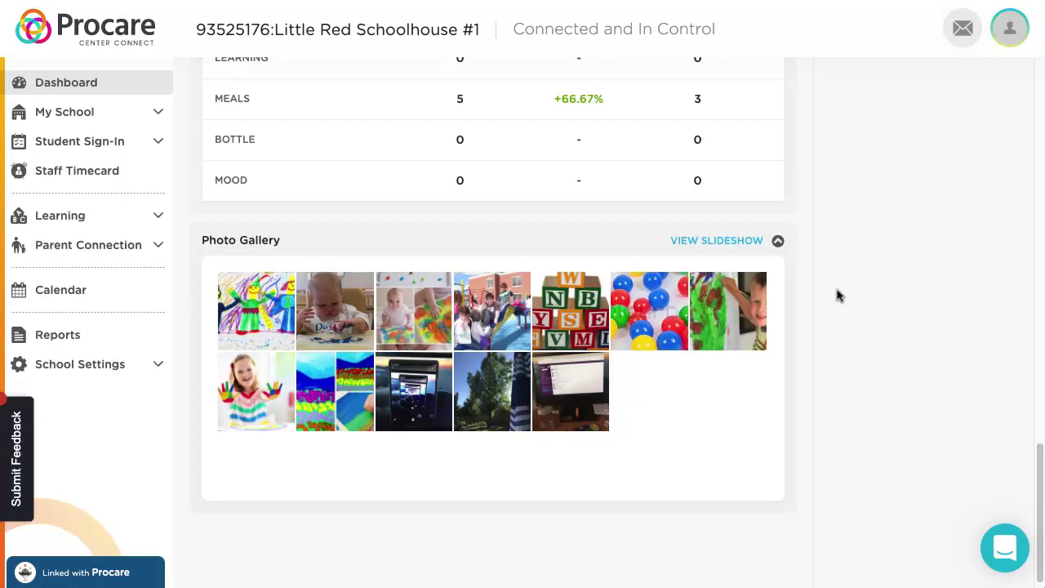
- Open the school's student list and view the profile of the Preschool Room student tagged only Allergy
left_click(152, 118)
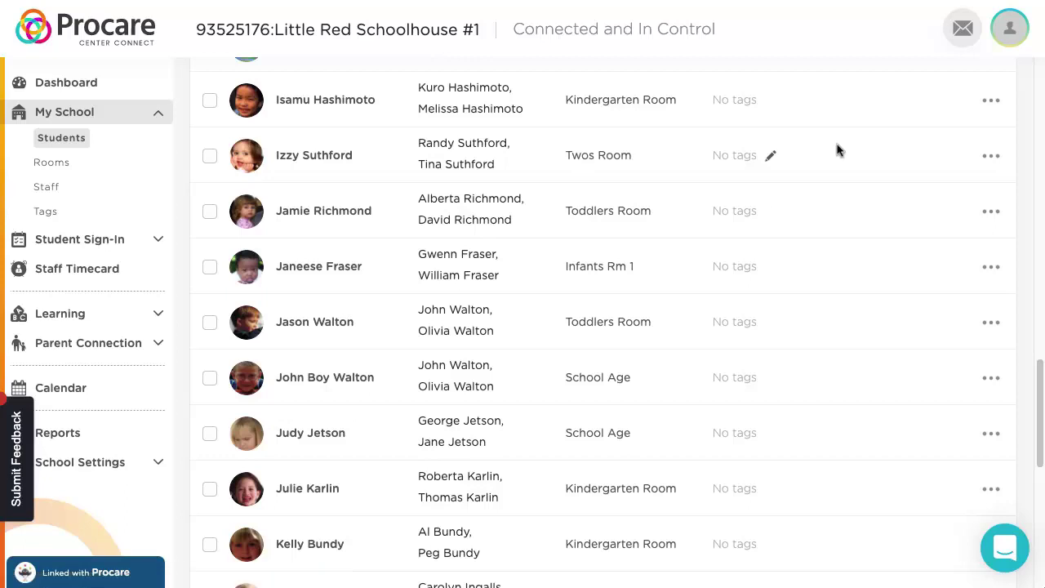
scroll(837, 149, "up", 10)
scroll(836, 150, "up", 5)
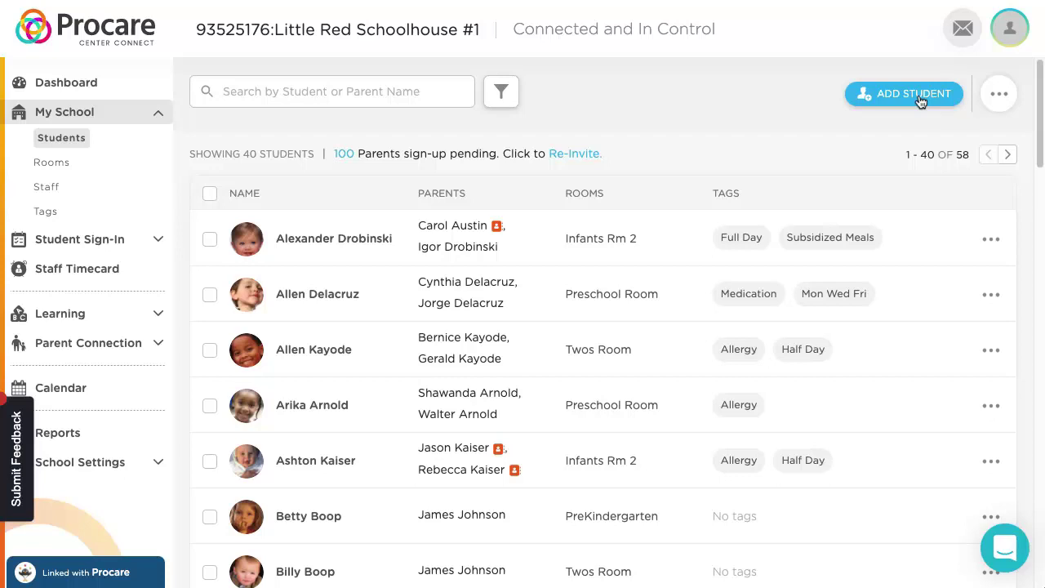
left_click(313, 408)
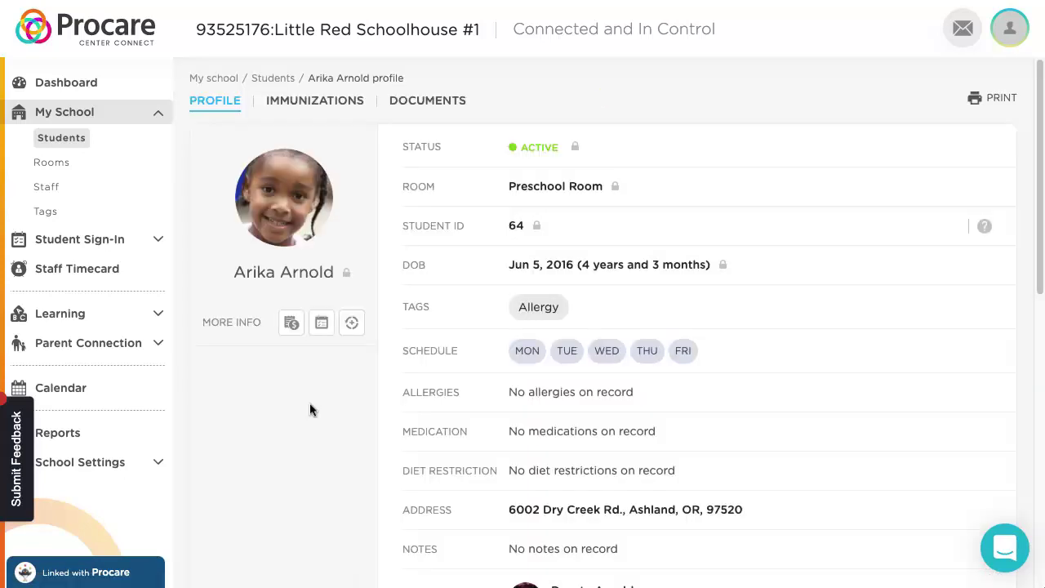
mouse_move(268, 205)
mouse_move(575, 152)
mouse_move(617, 191)
mouse_move(538, 228)
- Add the Full Day tag to the student's profile and submit the change
mouse_move(585, 311)
left_click(587, 312)
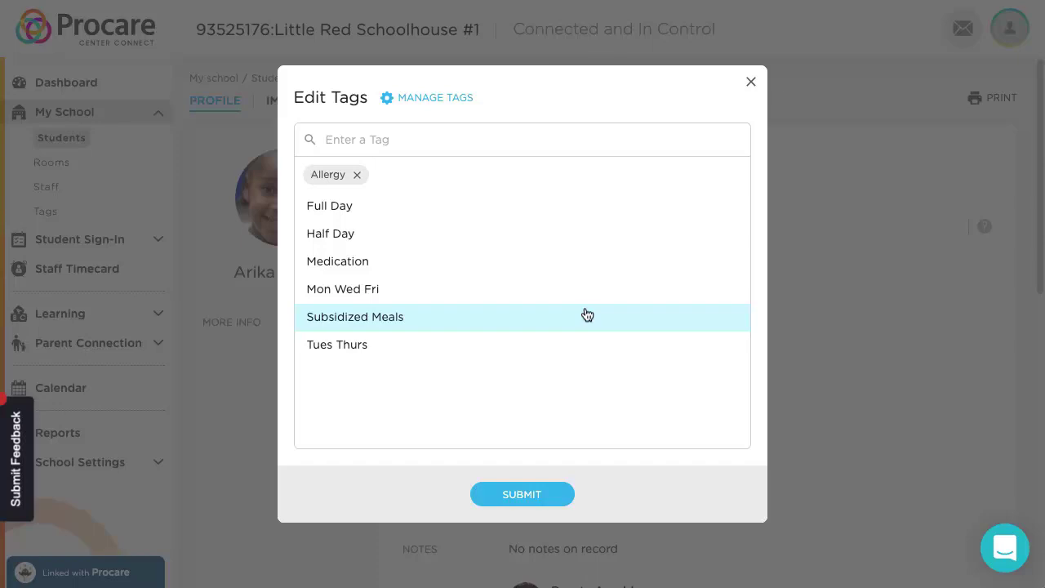
left_click(381, 211)
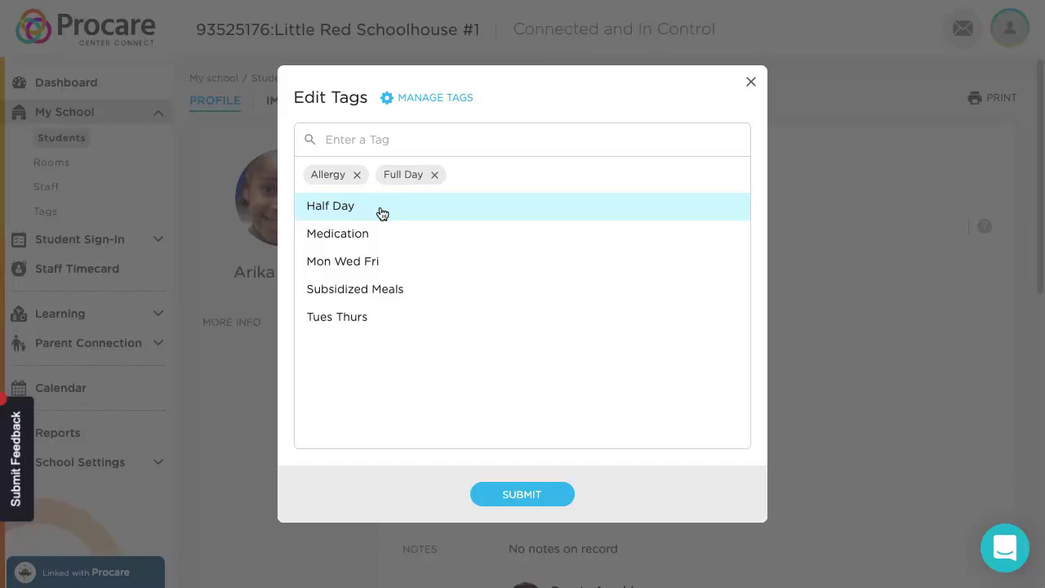
left_click(535, 501)
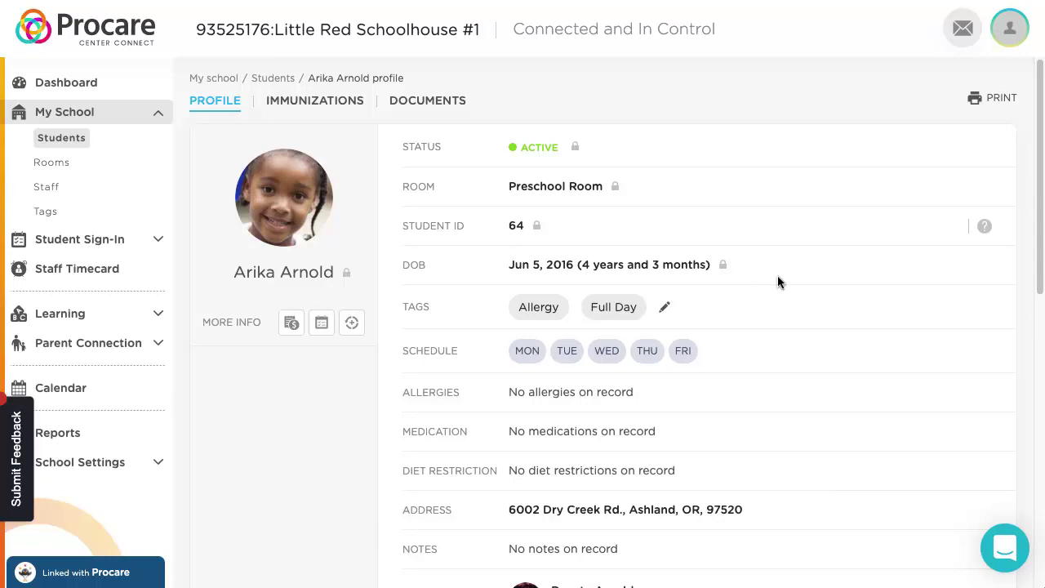
- Review the rest of the student's profile, including parents, and the types of authorized pickup that can be added
scroll(778, 281, "down", 3)
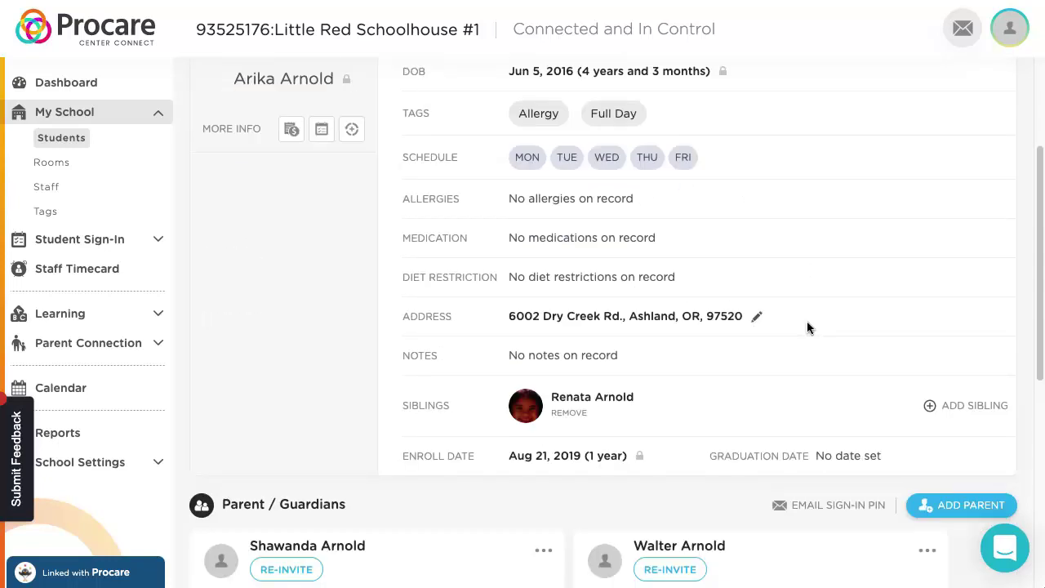
scroll(822, 223, "down", 5)
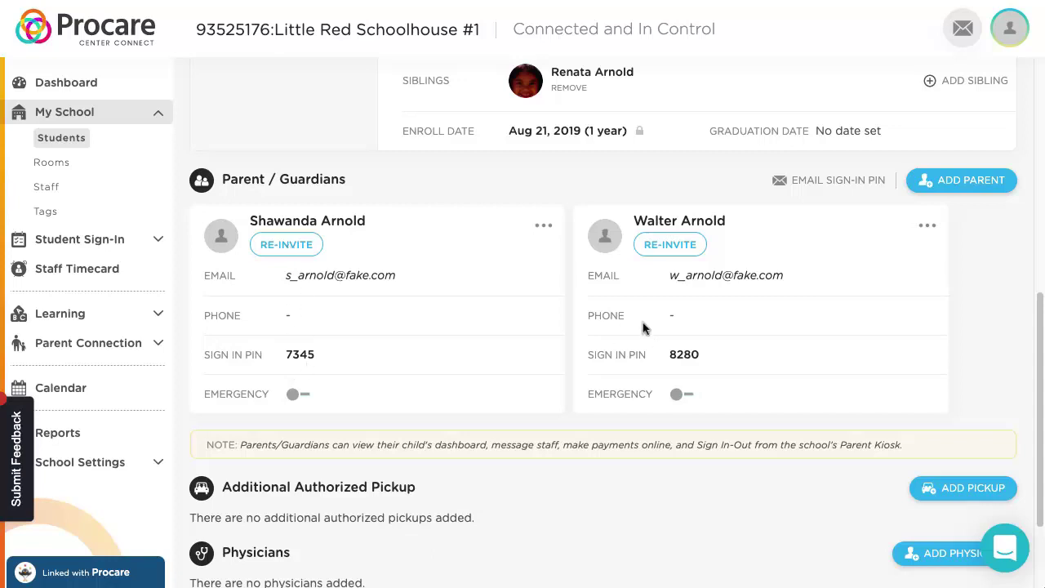
scroll(637, 311, "down", 3)
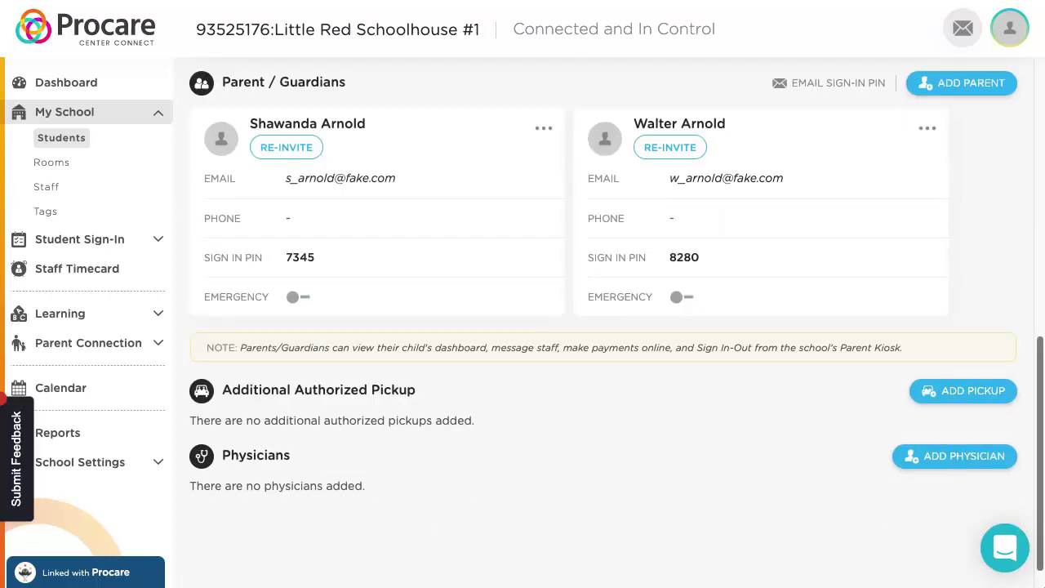
left_click(971, 397)
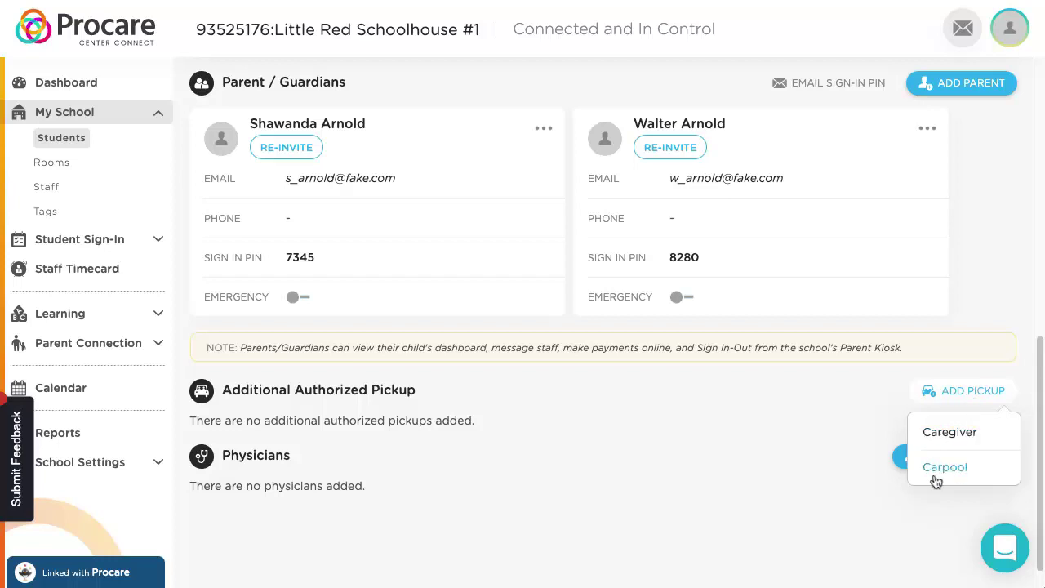
left_click(801, 400)
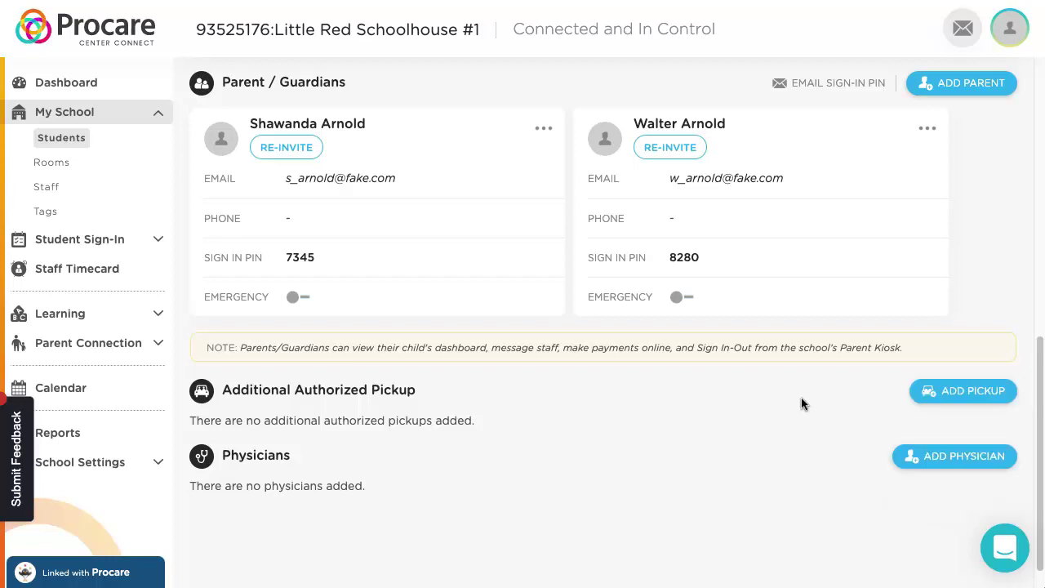
- View the student's immunization record and documents
scroll(793, 400, "up", 8)
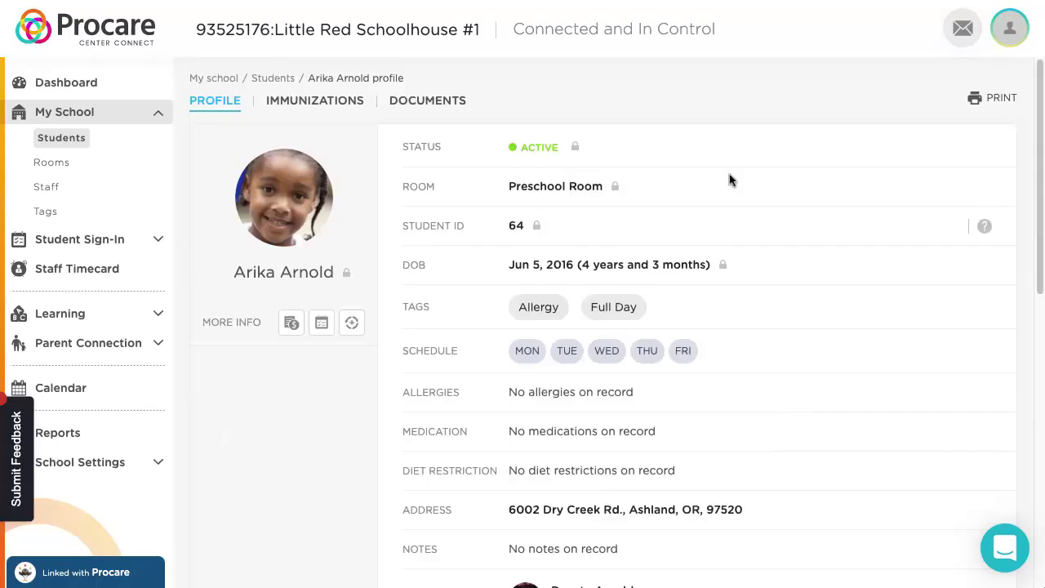
left_click(326, 107)
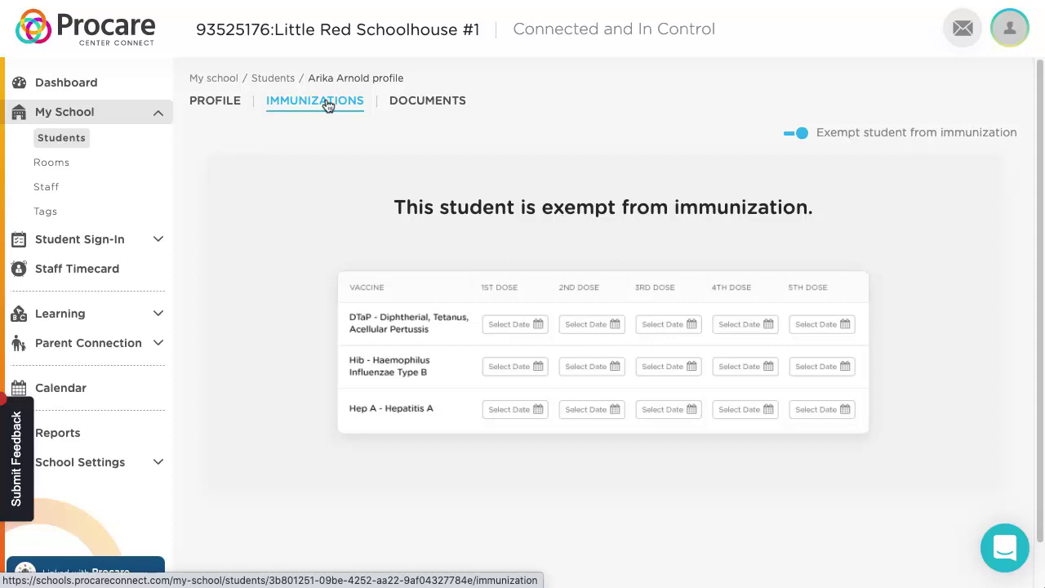
left_click(438, 106)
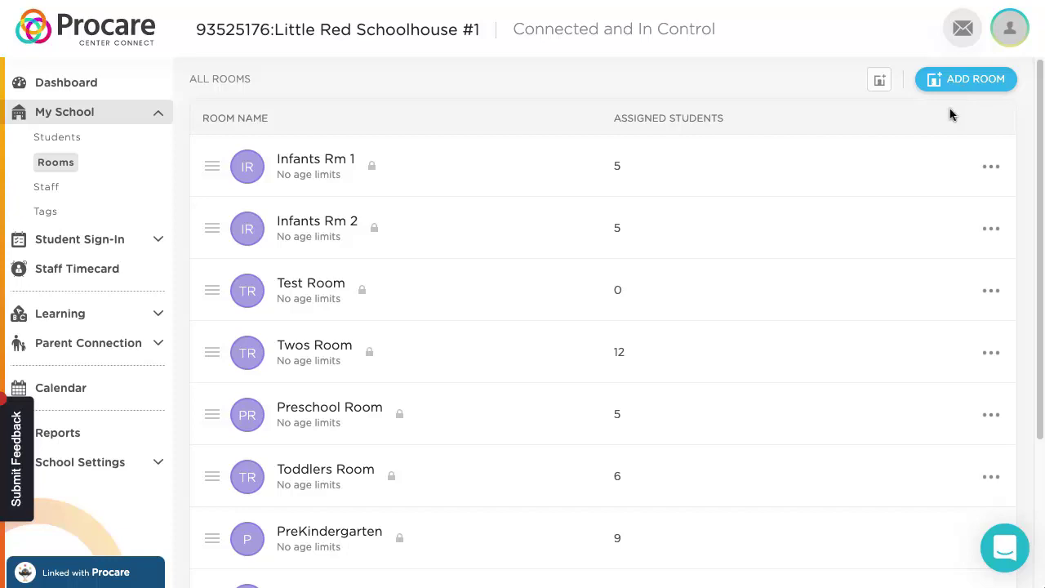
- View the students assigned to Infants Rm 1 and return to the list of all rooms
mouse_move(372, 169)
left_click(618, 166)
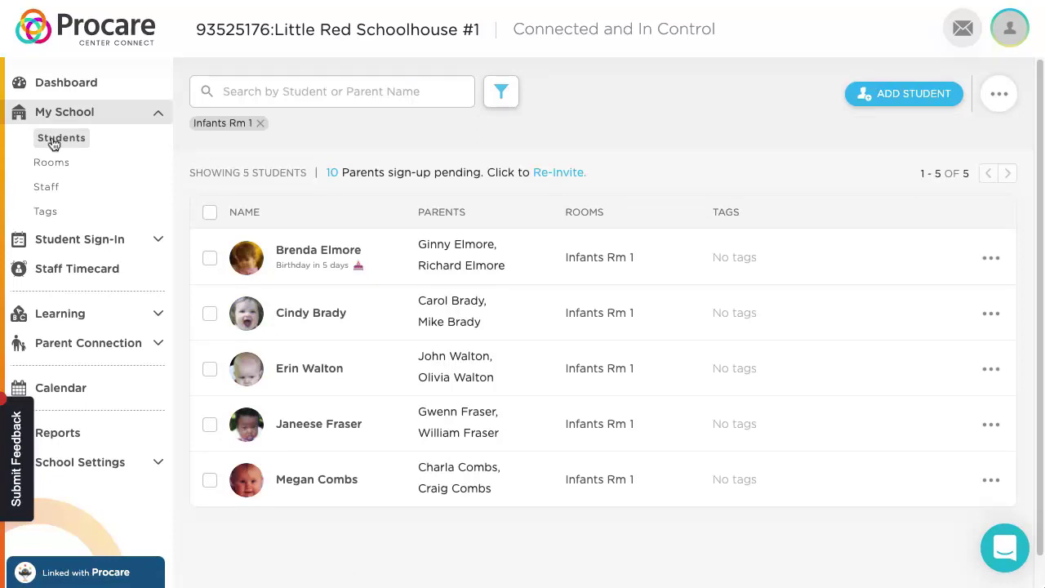
mouse_move(456, 377)
left_click(51, 163)
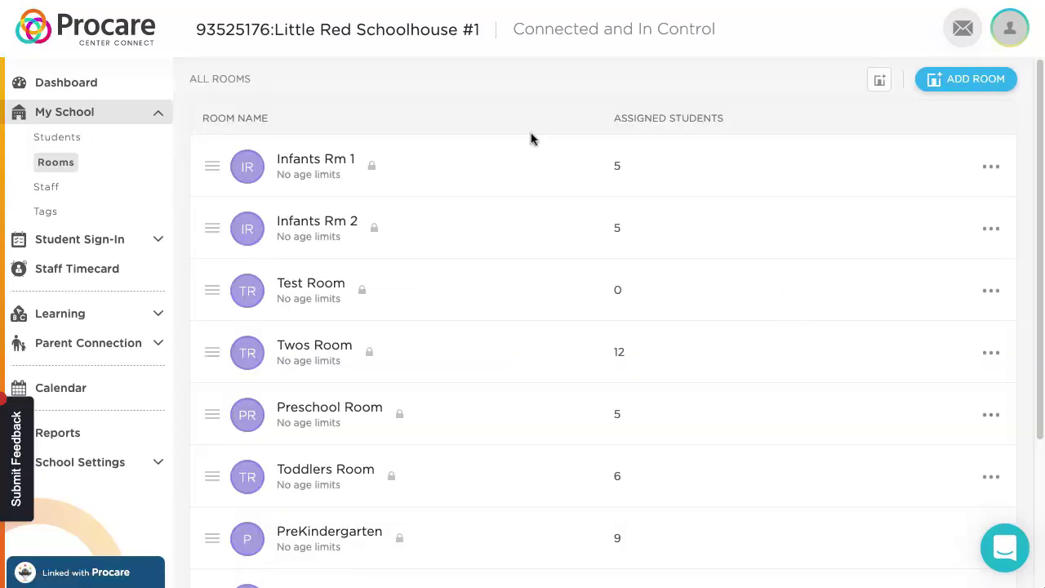
- Open the staff list and view the profile of the first staff member listed
left_click(45, 188)
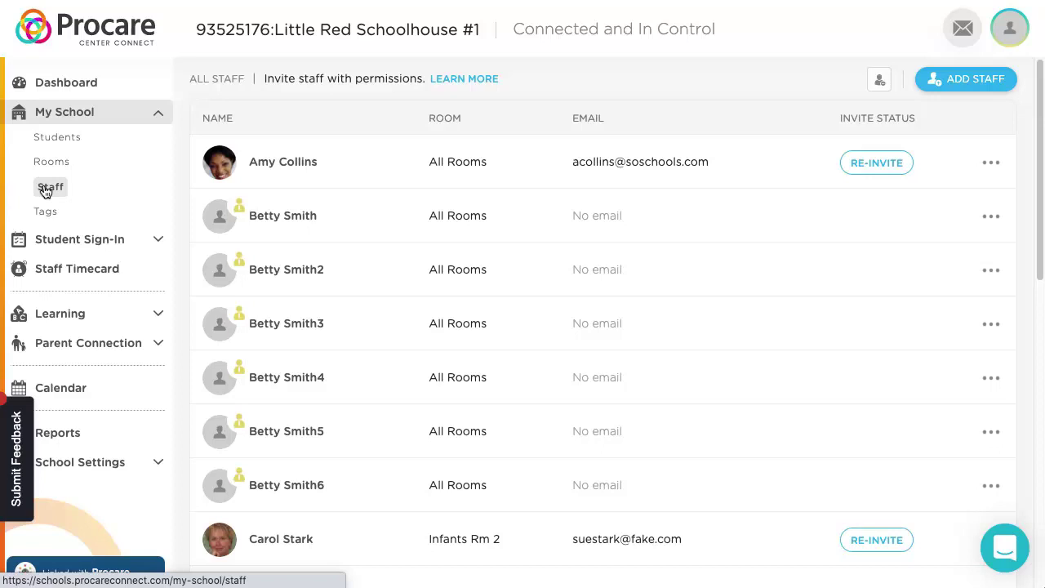
left_click(45, 190)
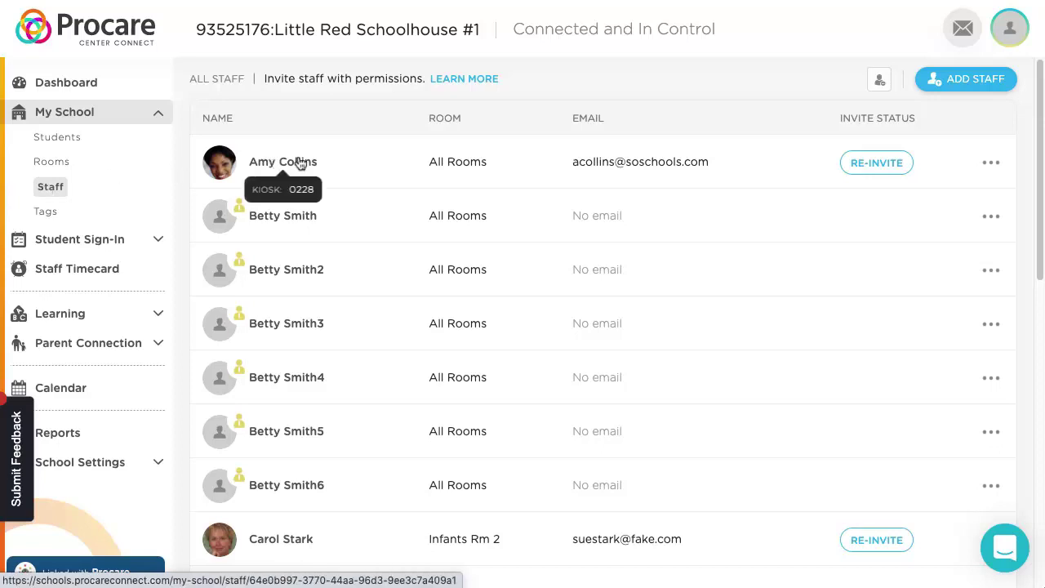
left_click(298, 163)
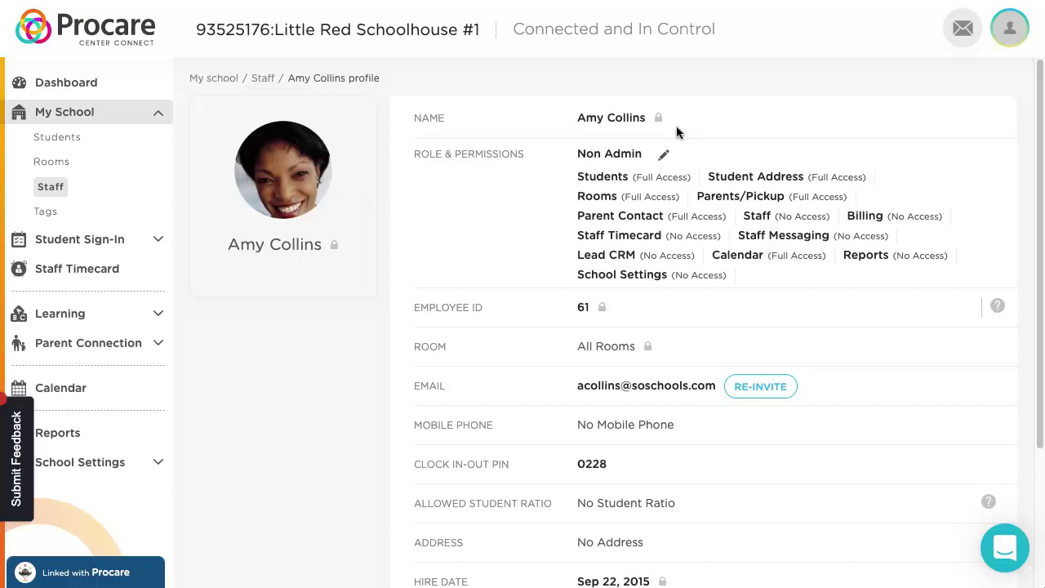
mouse_move(659, 121)
mouse_move(649, 349)
mouse_move(502, 183)
- Open the staff member's role and permissions for editing and view the available roles
left_click(664, 154)
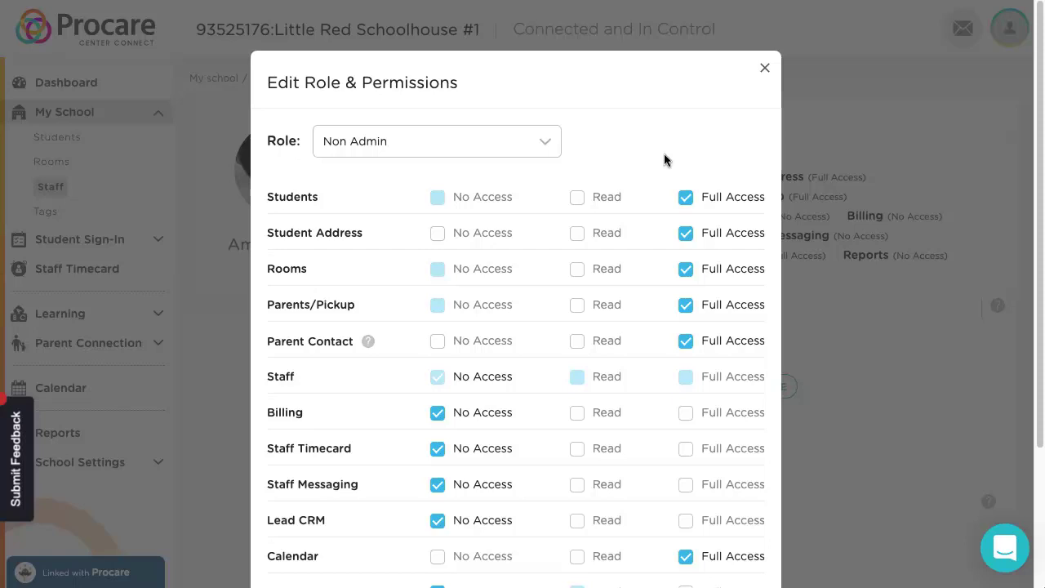
left_click(544, 144)
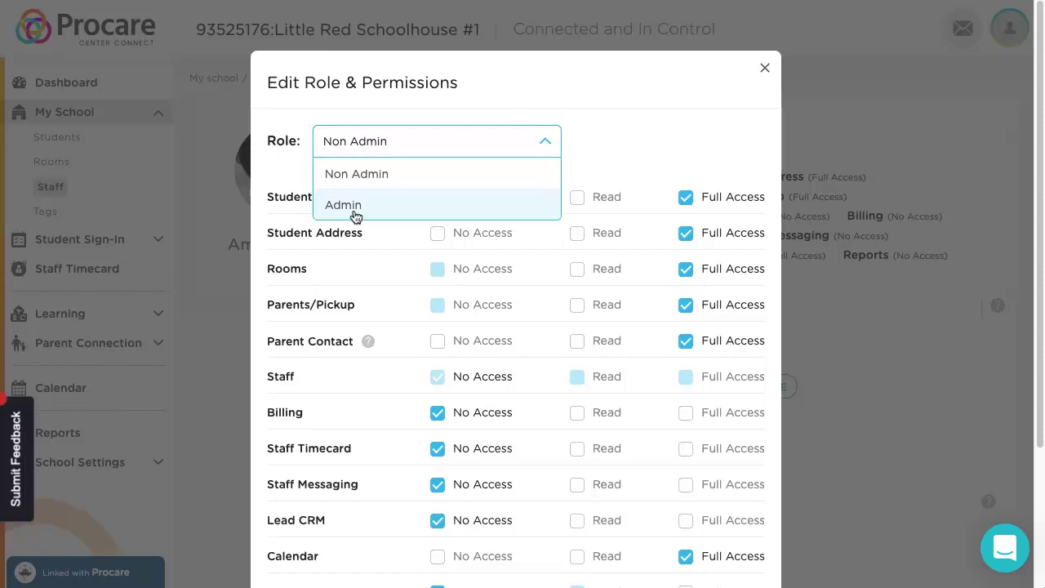
left_click(706, 118)
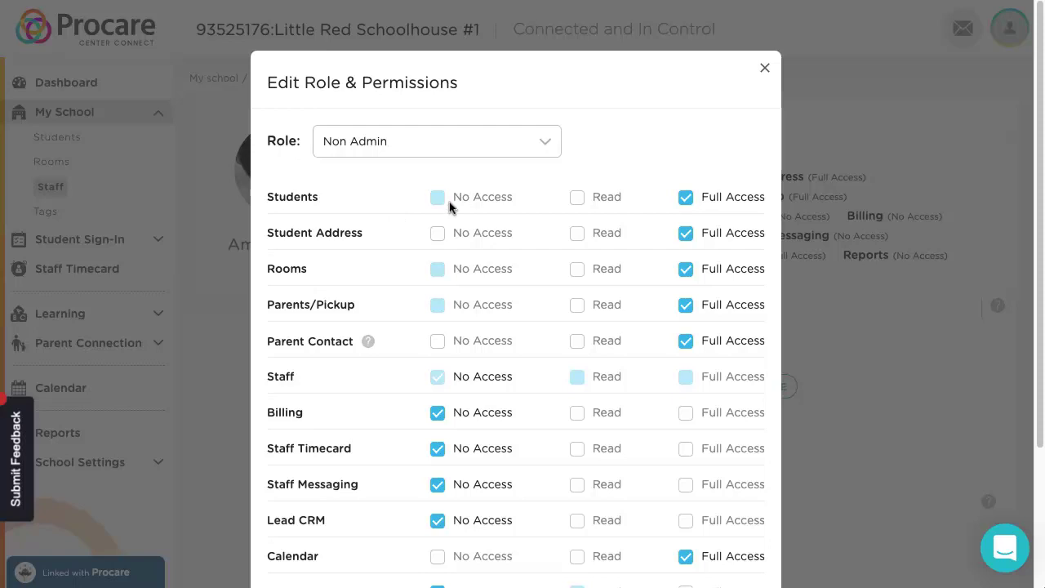
- Try Read access for Students and Full Access for Staff Timecard, restore both settings, and close the permissions without saving
left_click(579, 199)
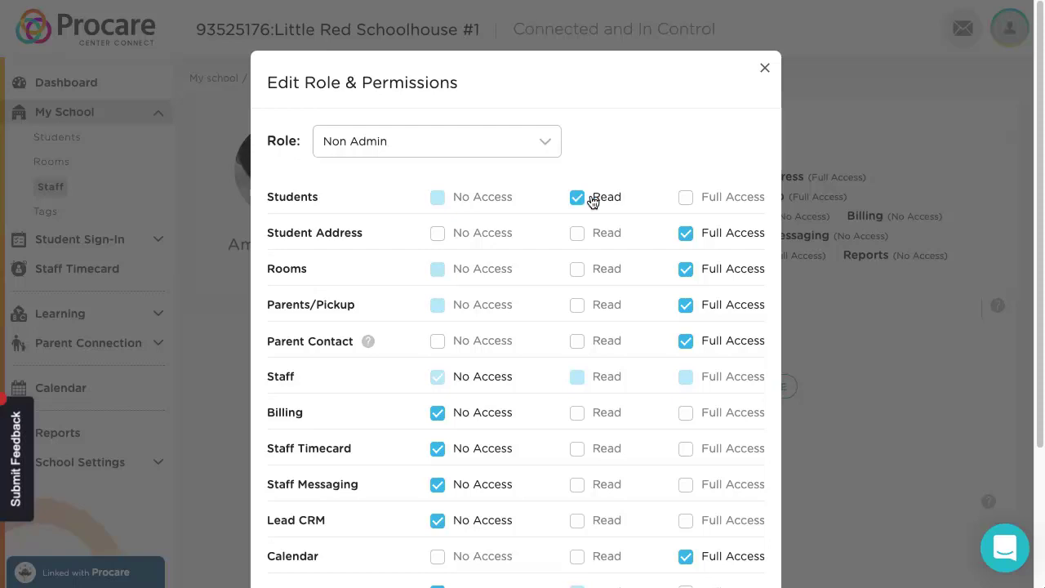
left_click(687, 204)
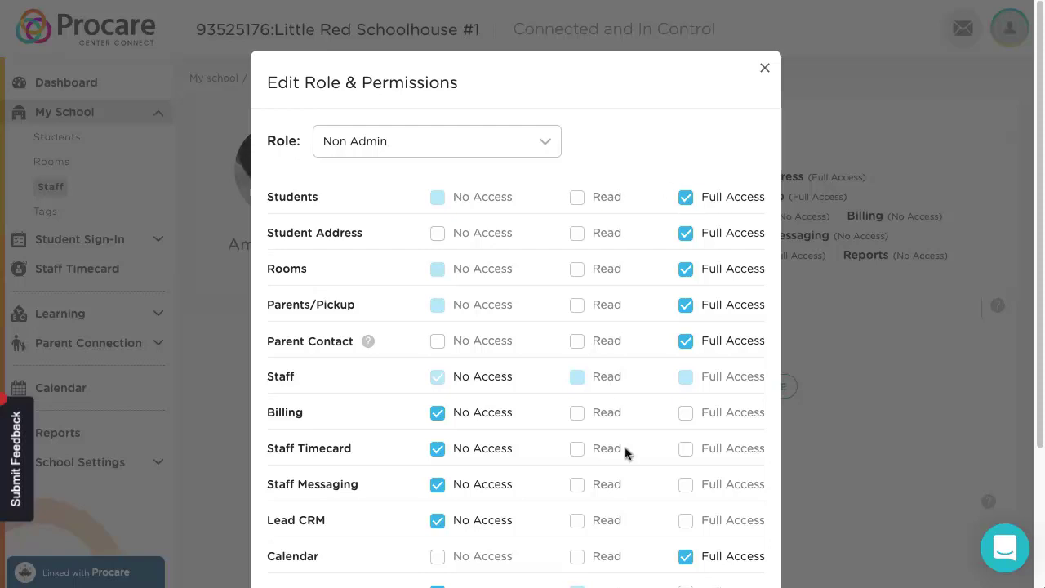
scroll(606, 308, "down", 3)
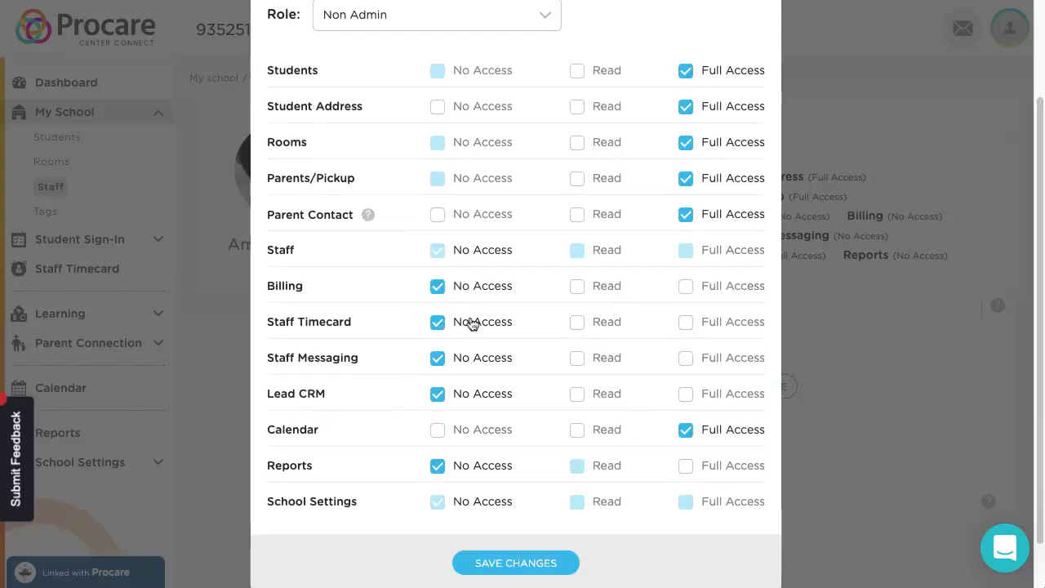
left_click(686, 323)
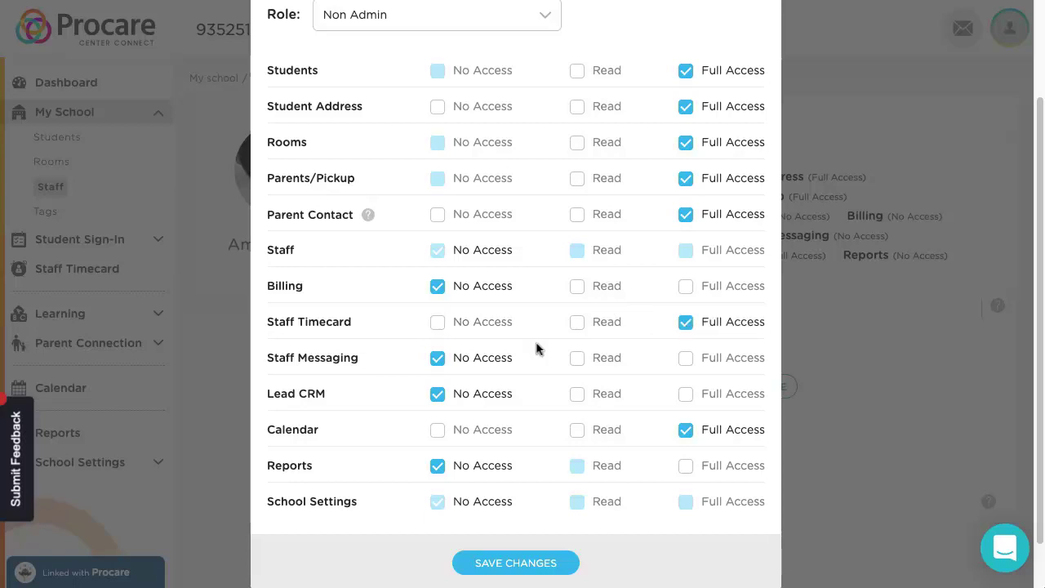
left_click(437, 323)
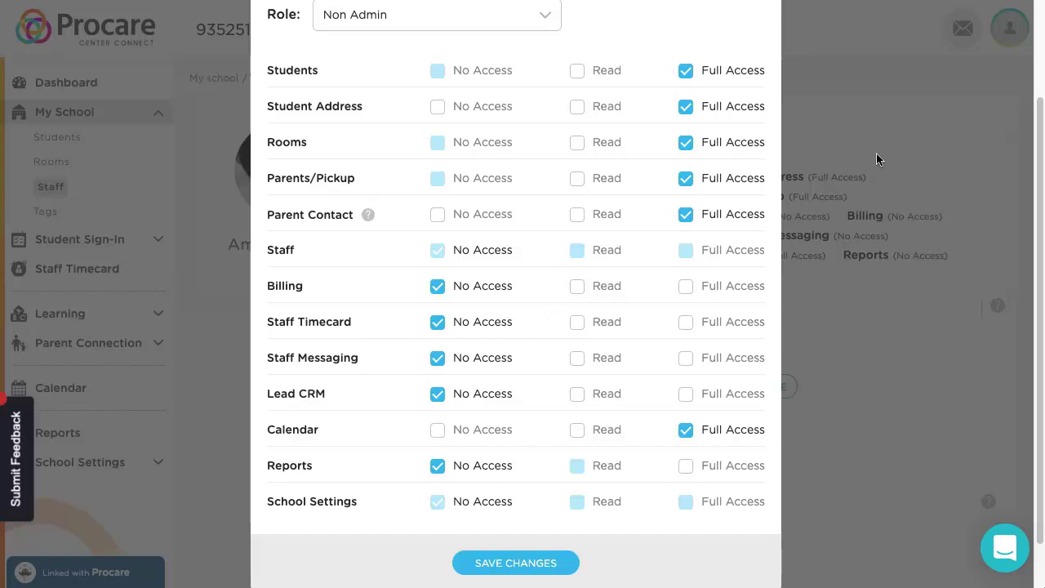
scroll(876, 154, "up", 3)
left_click(766, 70)
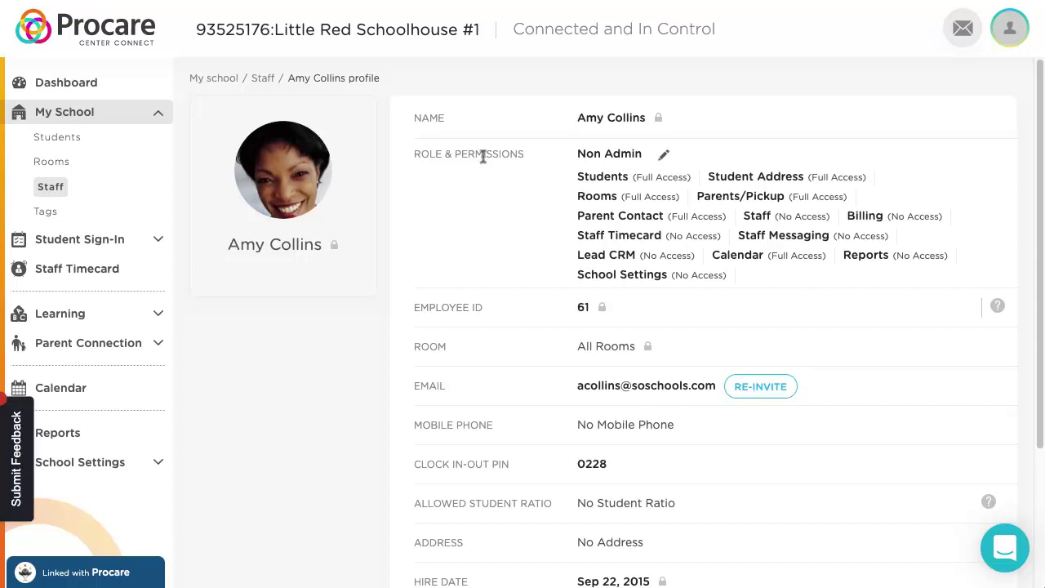
- View the school's tags, and review the daily student attendance for Sep 11, 2020
left_click(48, 215)
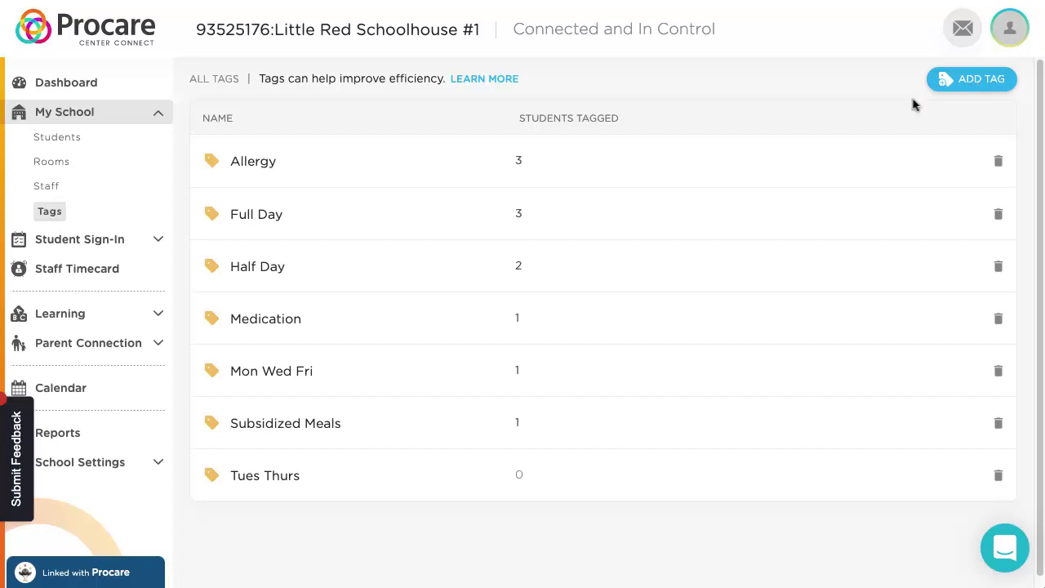
left_click(118, 241)
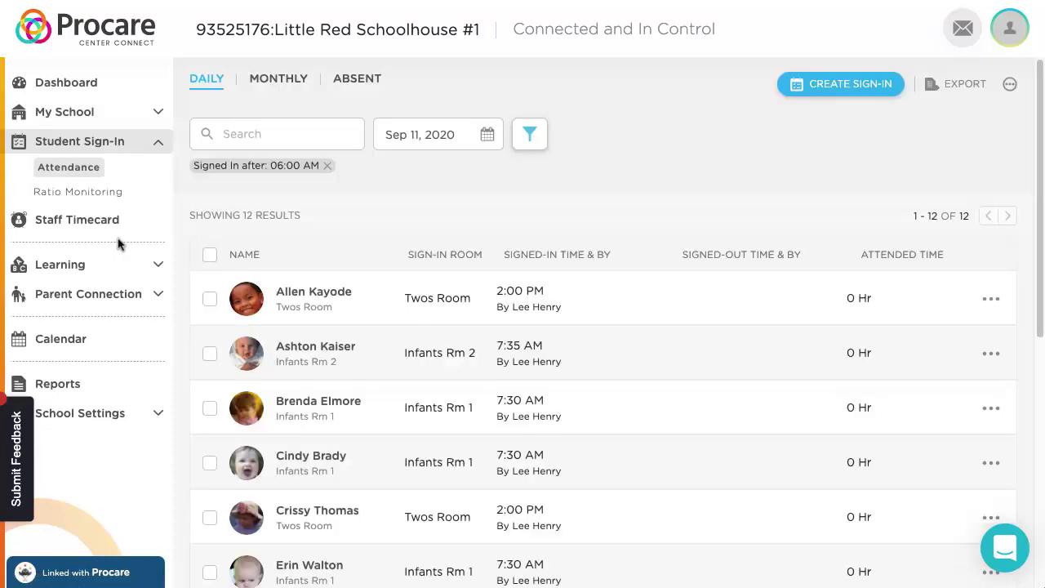
scroll(633, 269, "down", 5)
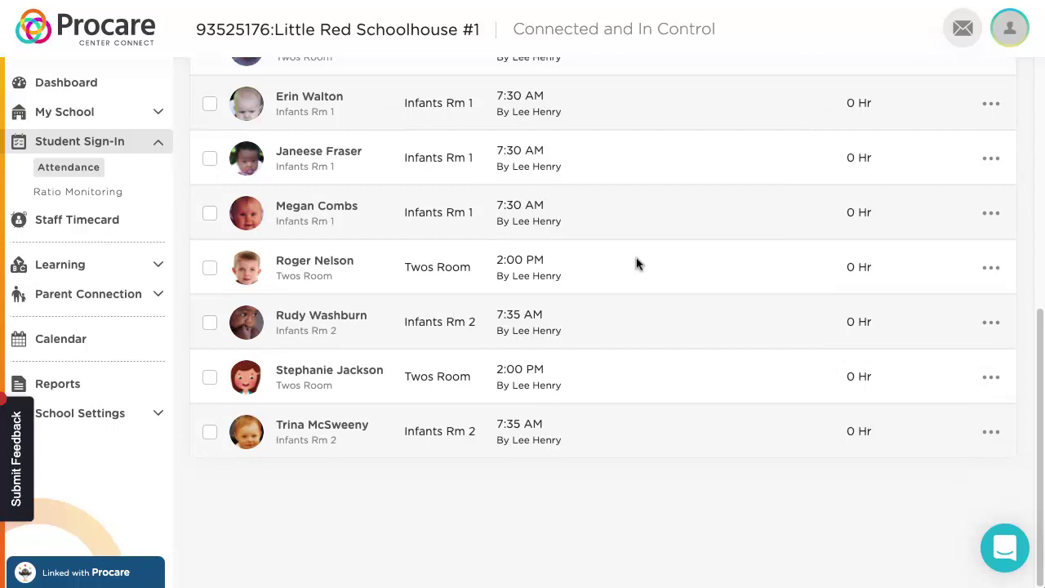
scroll(637, 263, "up", 6)
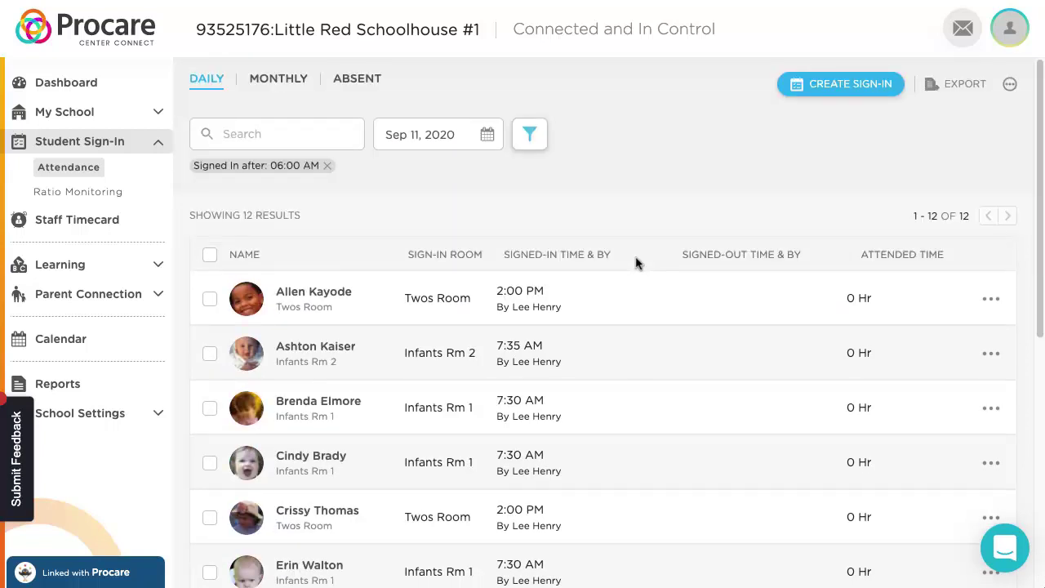
- Start a new sign-in attendance entry and filter the student list to Preschool Room
left_click(842, 90)
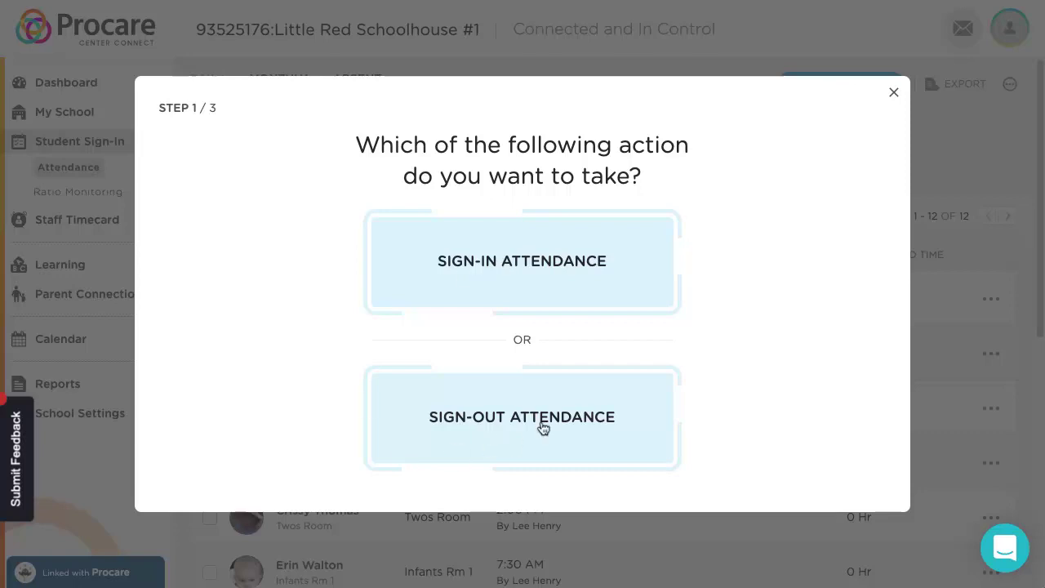
left_click(534, 276)
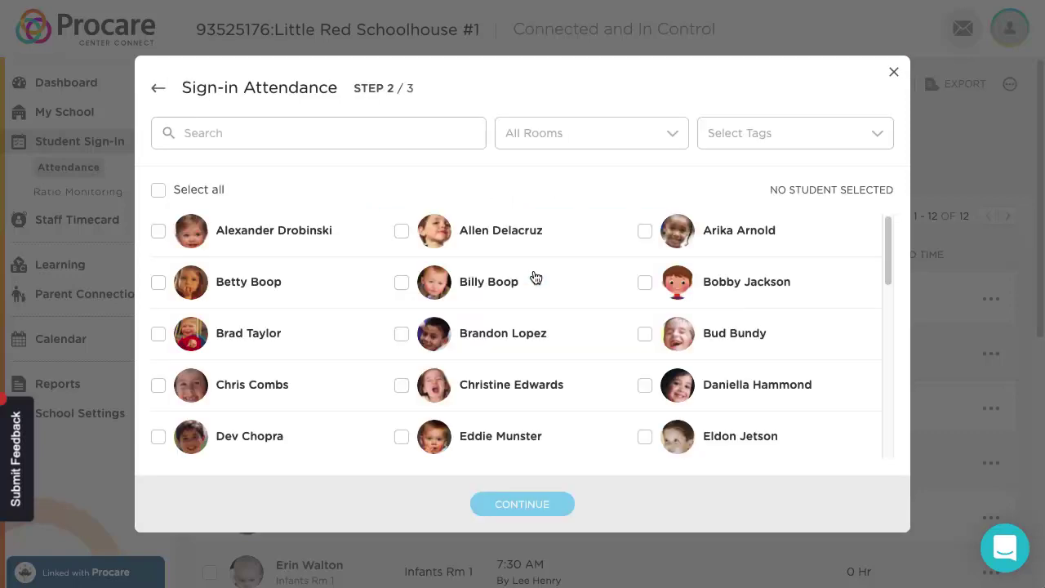
left_click(625, 144)
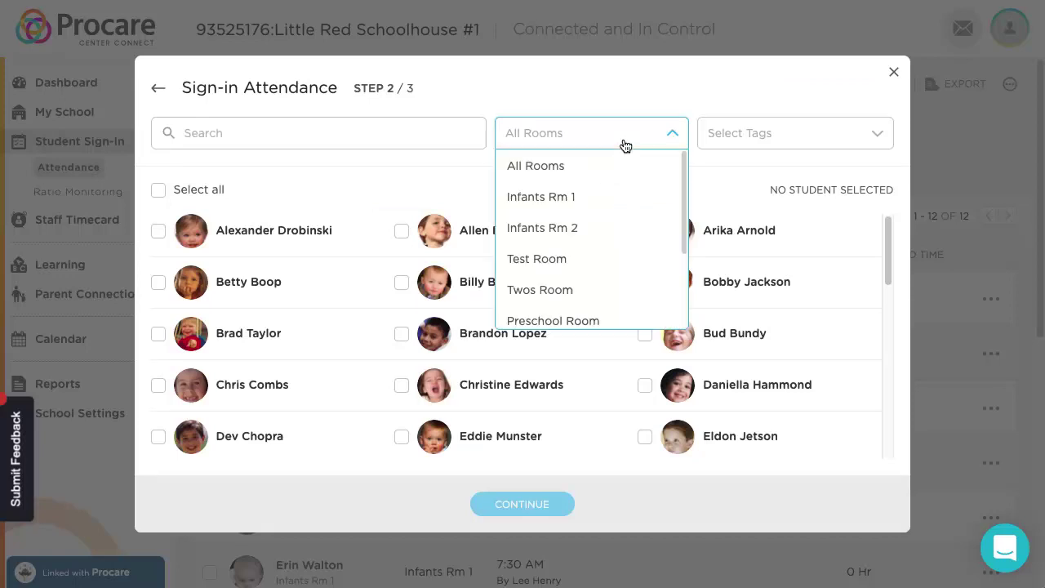
scroll(618, 217, "down", 1)
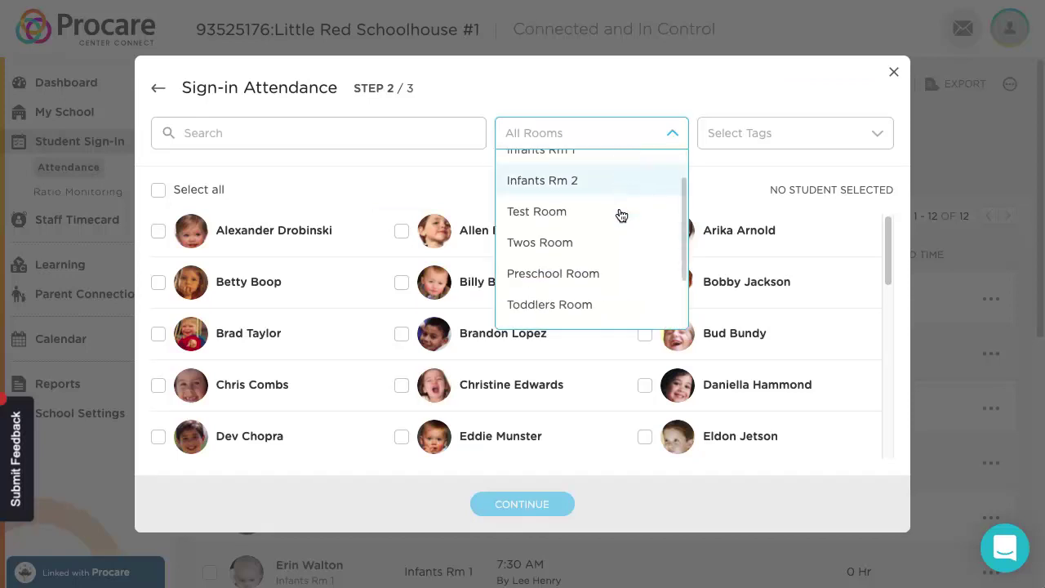
left_click(553, 274)
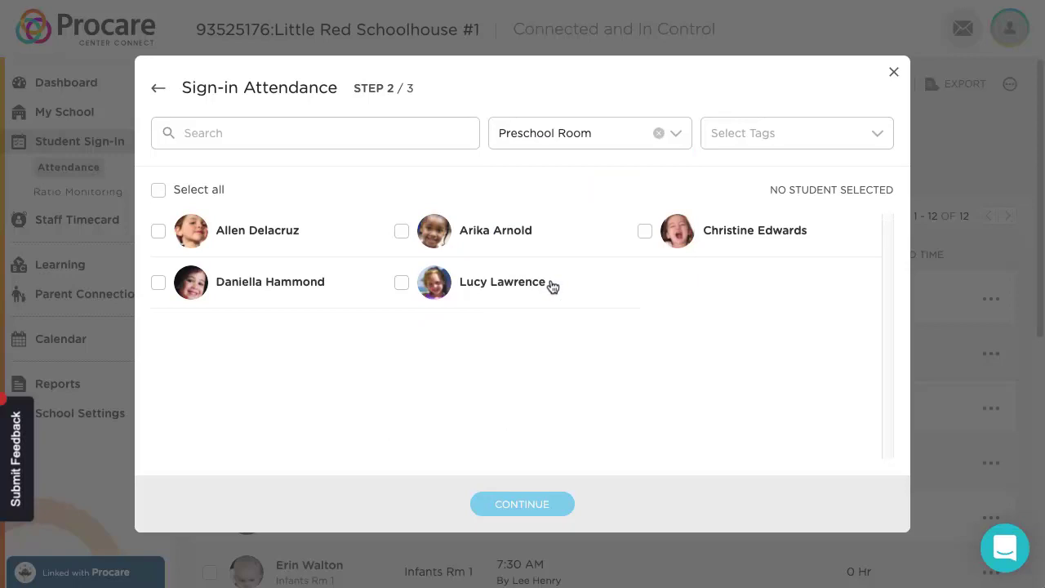
- Select the second, fourth and fifth students listed and continue to the sign-in details
left_click(159, 282)
left_click(400, 283)
left_click(403, 232)
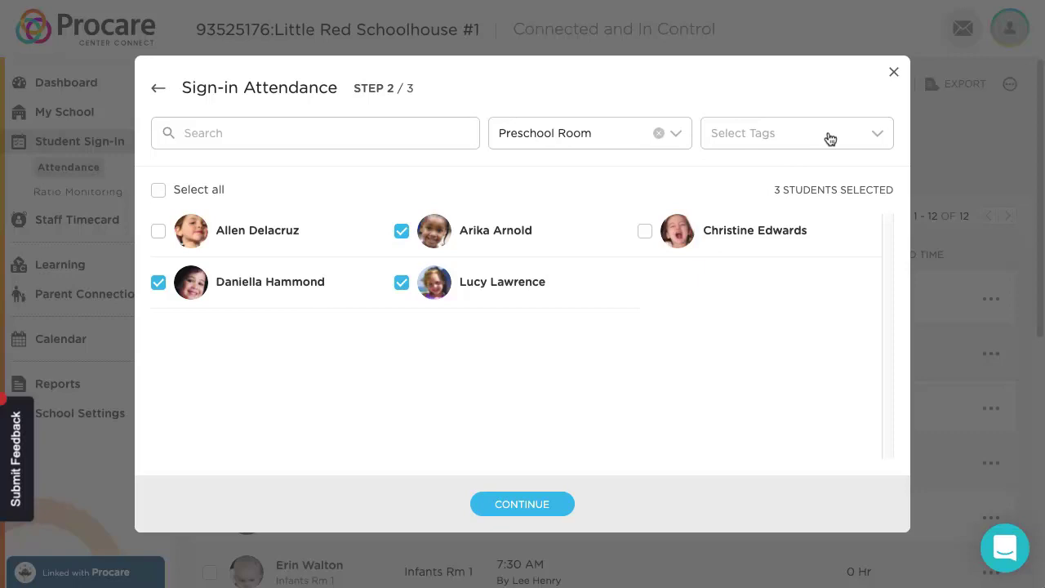
left_click(519, 504)
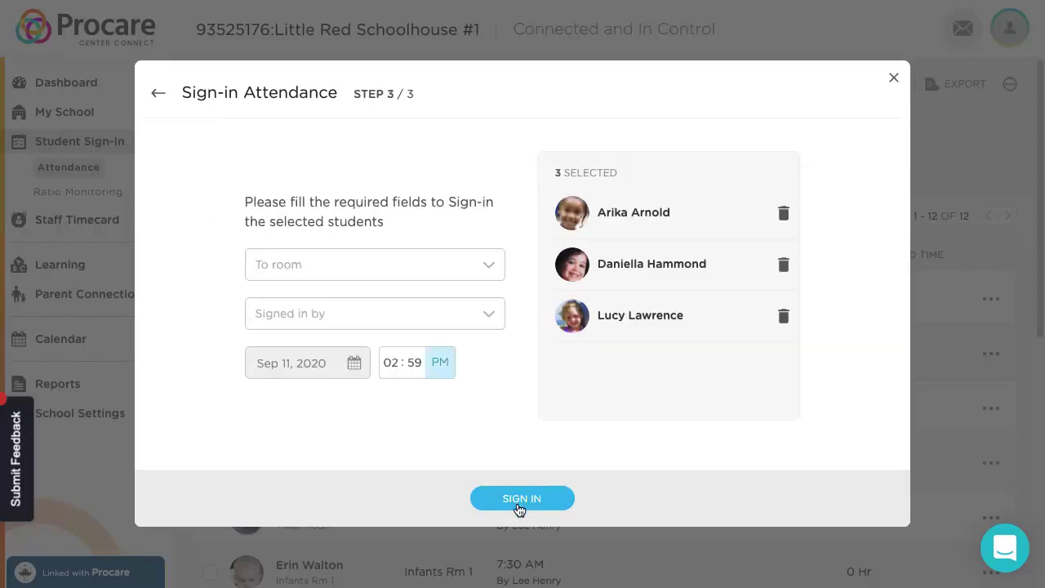
- Sign the selected students in to Preschool Room at 02:15 PM, choosing the staff member who also signed in the other students
left_click(484, 268)
left_click(322, 431)
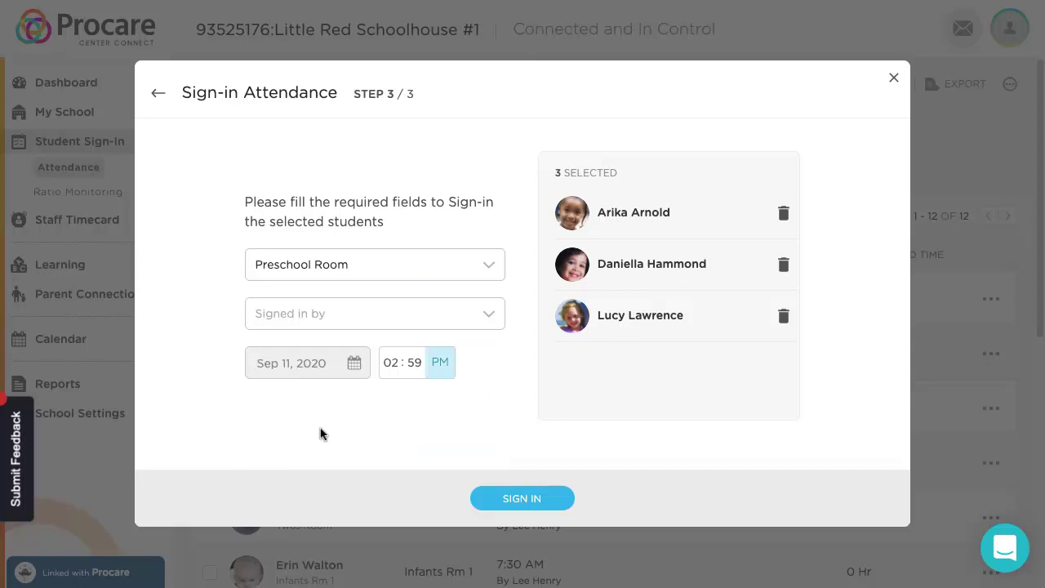
left_click(474, 319)
scroll(430, 415, "down", 4)
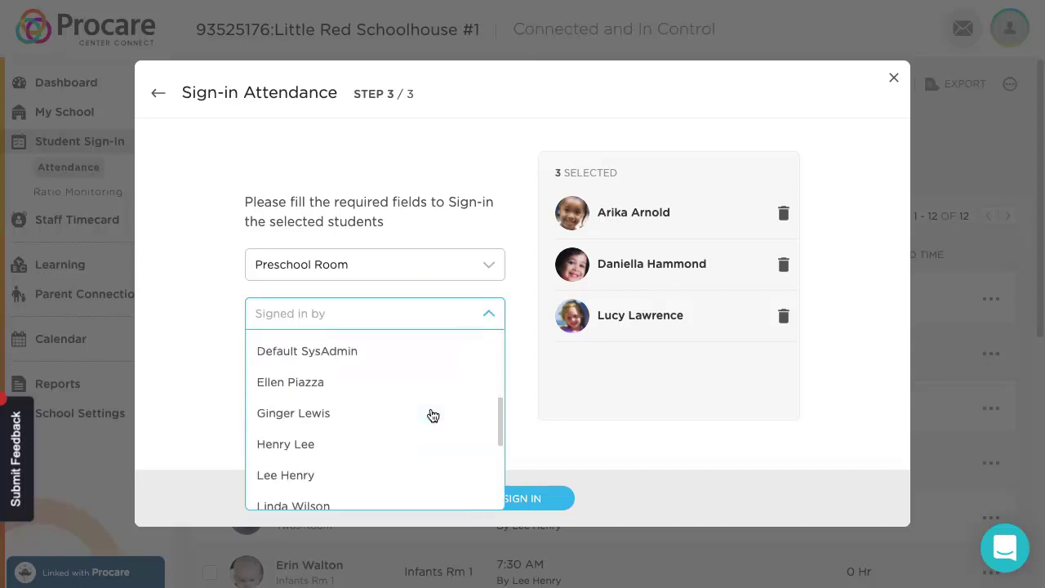
left_click(304, 475)
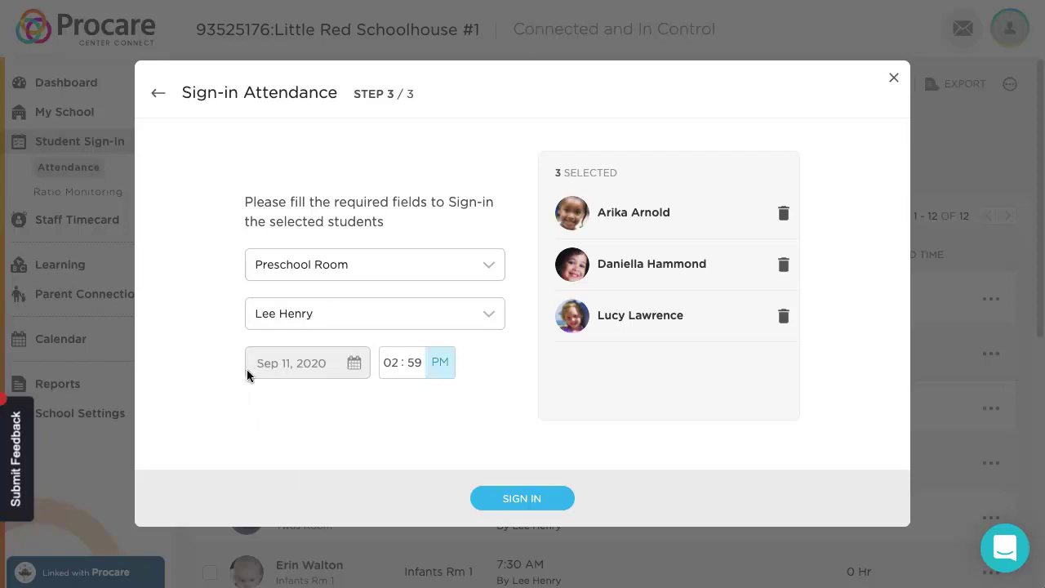
left_click(413, 362)
type("15")
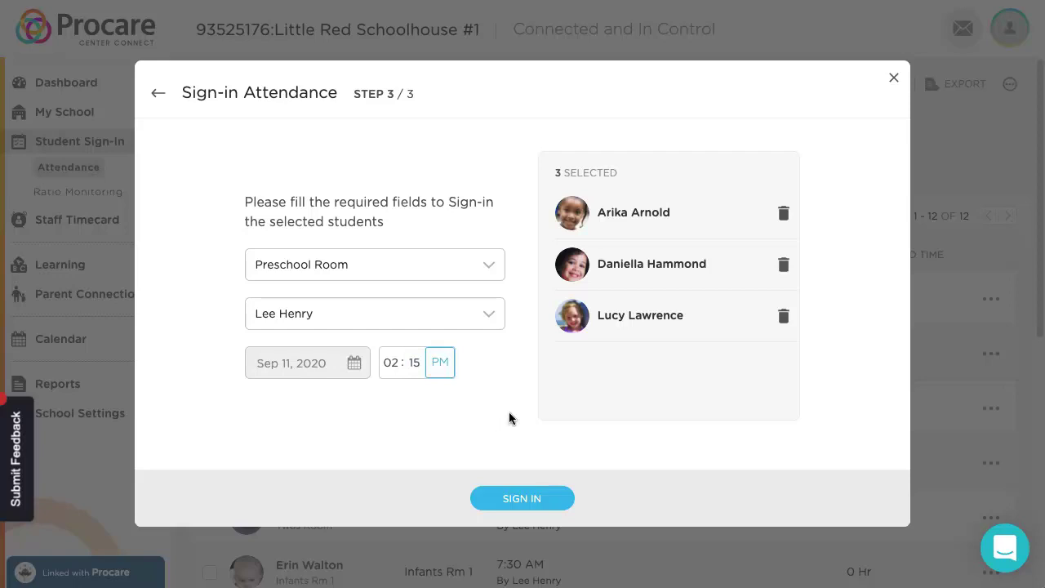
left_click(532, 499)
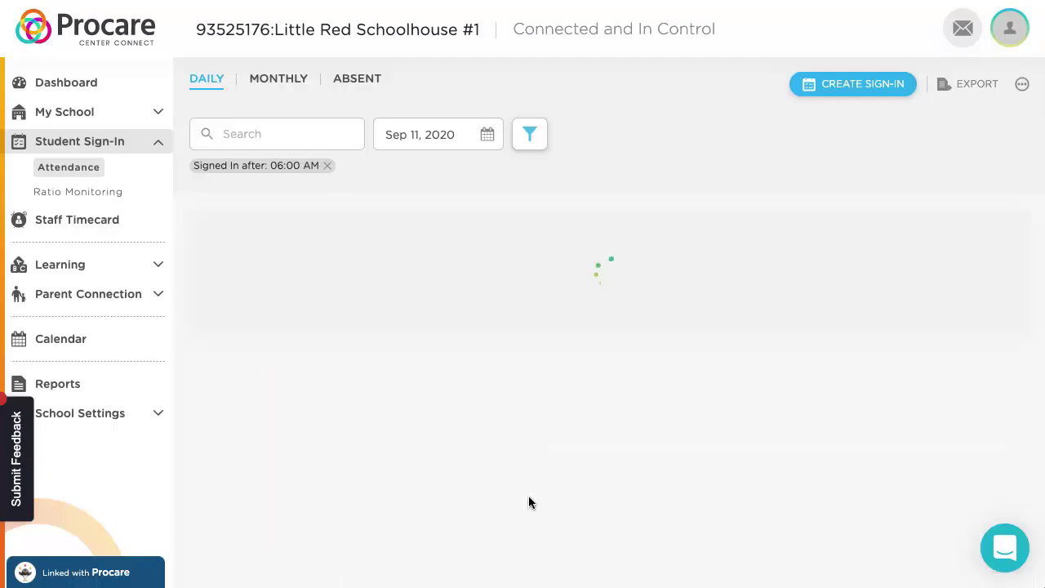
- Check the entries of the newly signed-in Preschool Room students in the daily attendance list
scroll(769, 306, "down", 1)
scroll(769, 309, "down", 1)
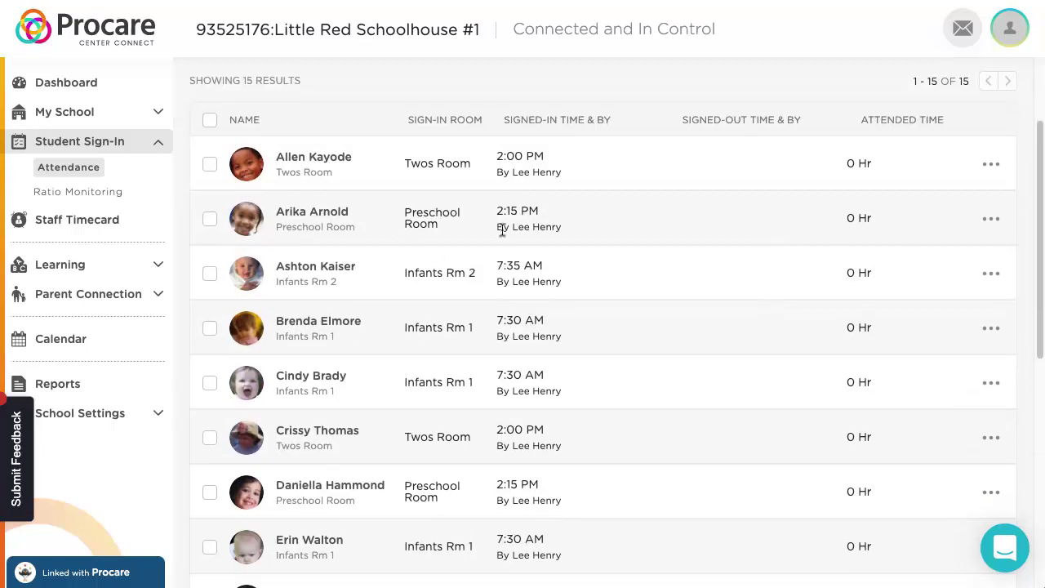
scroll(667, 237, "down", 2)
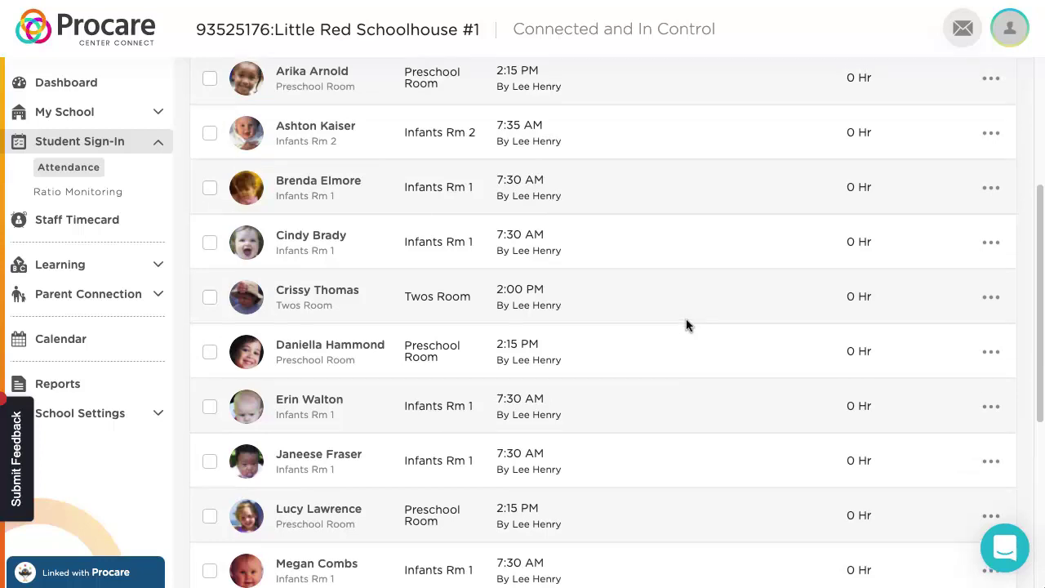
scroll(686, 325, "up", 4)
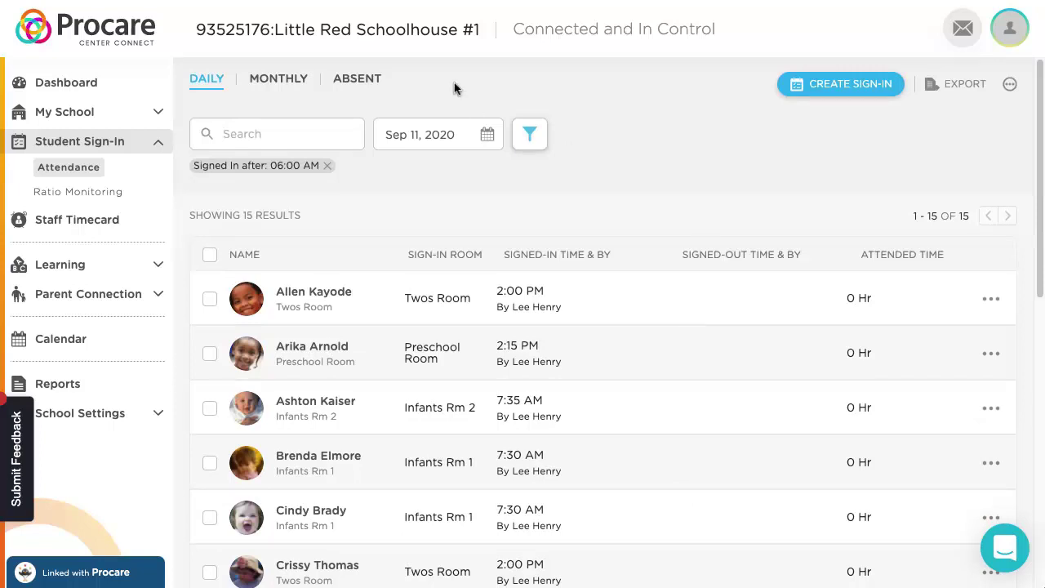
- View the monthly attendance and absent students, and return to the daily attendance
left_click(284, 81)
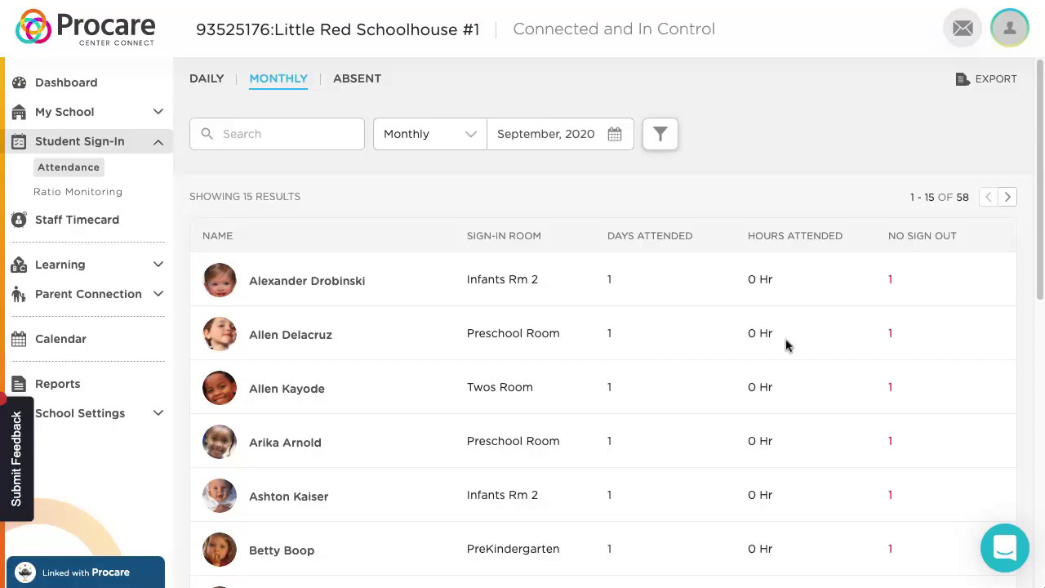
left_click(358, 81)
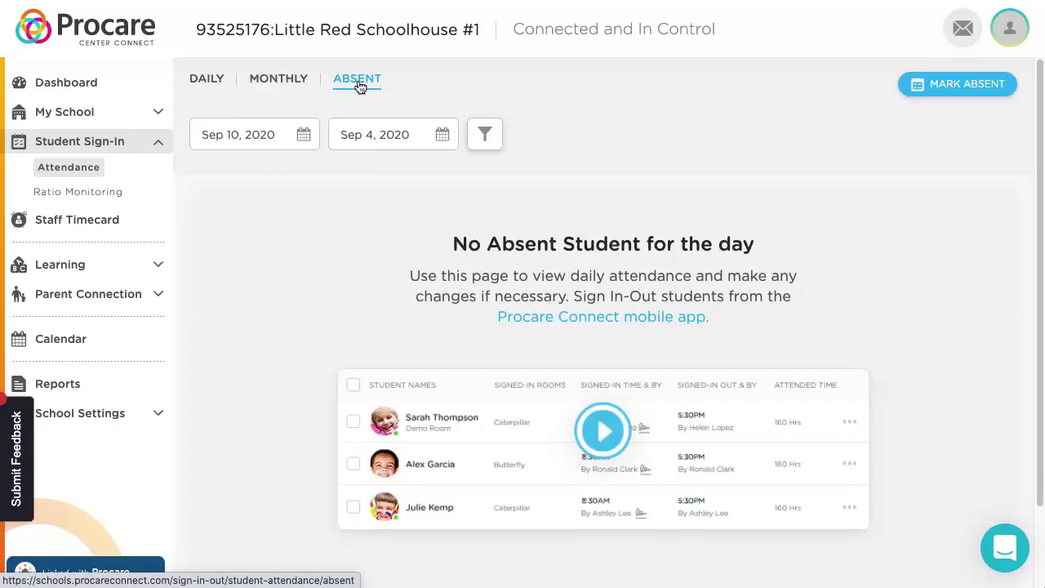
left_click(208, 78)
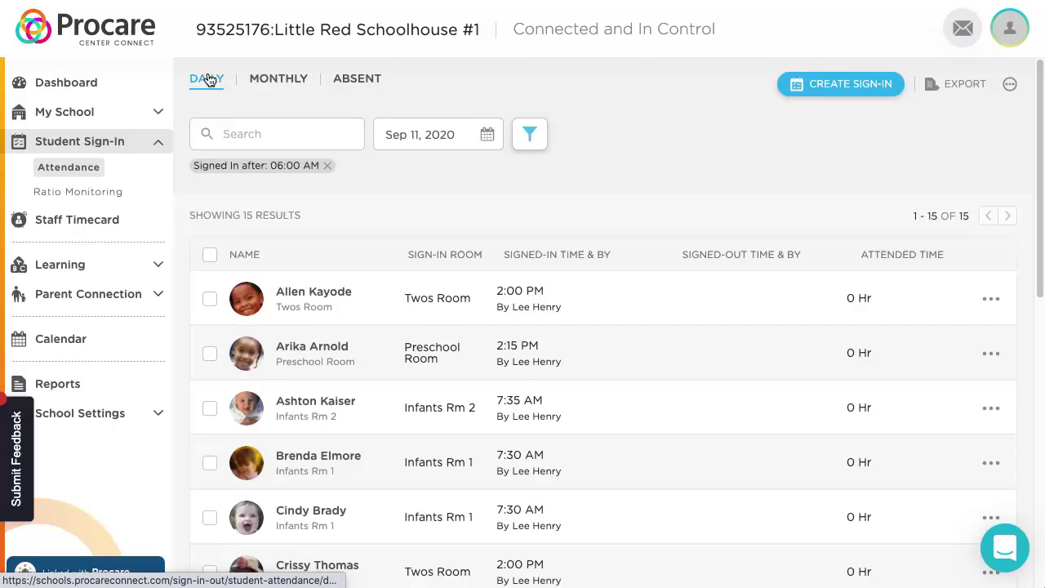
- Open ratio monitoring and view the graph for the last 6 hours, last 3 hours and last 12 hours
left_click(88, 198)
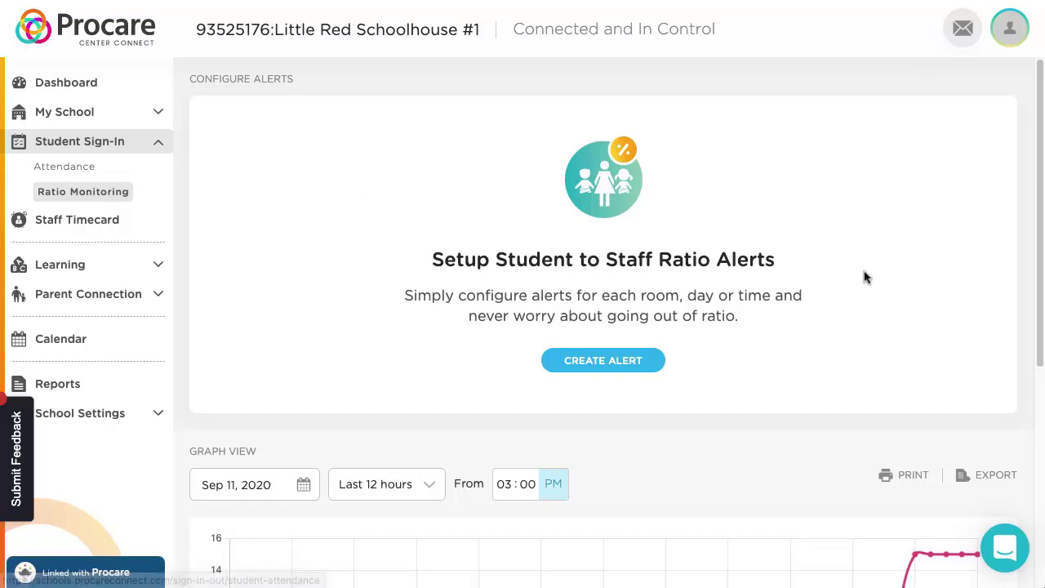
scroll(863, 273, "down", 2)
scroll(863, 272, "down", 3)
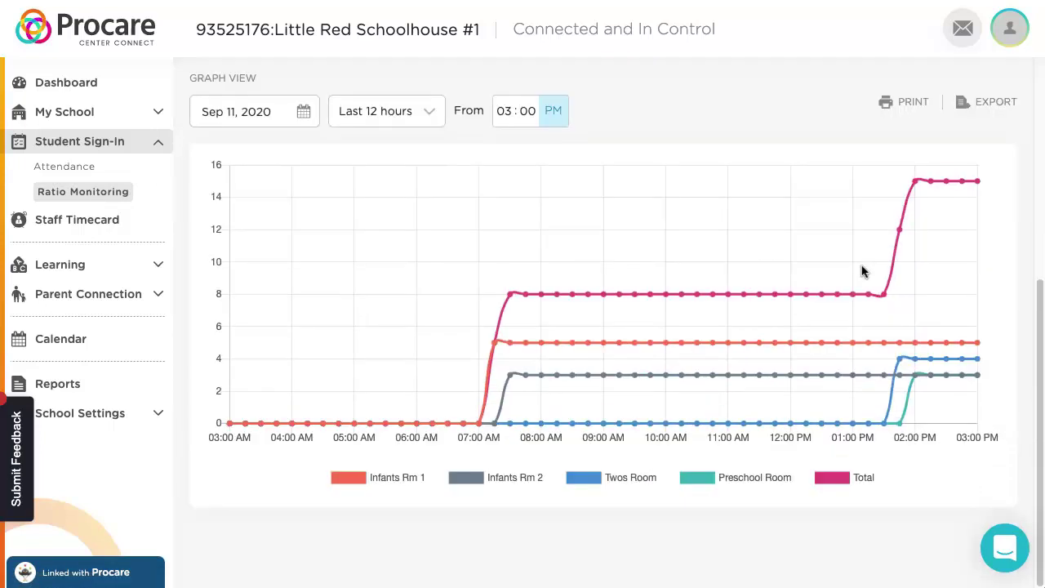
left_click(427, 118)
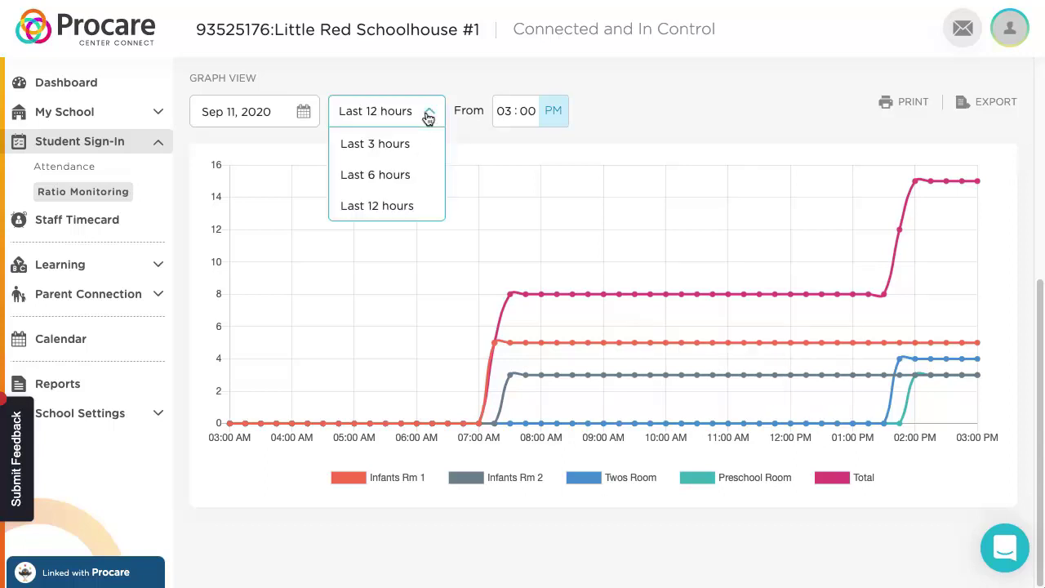
left_click(387, 171)
left_click(426, 111)
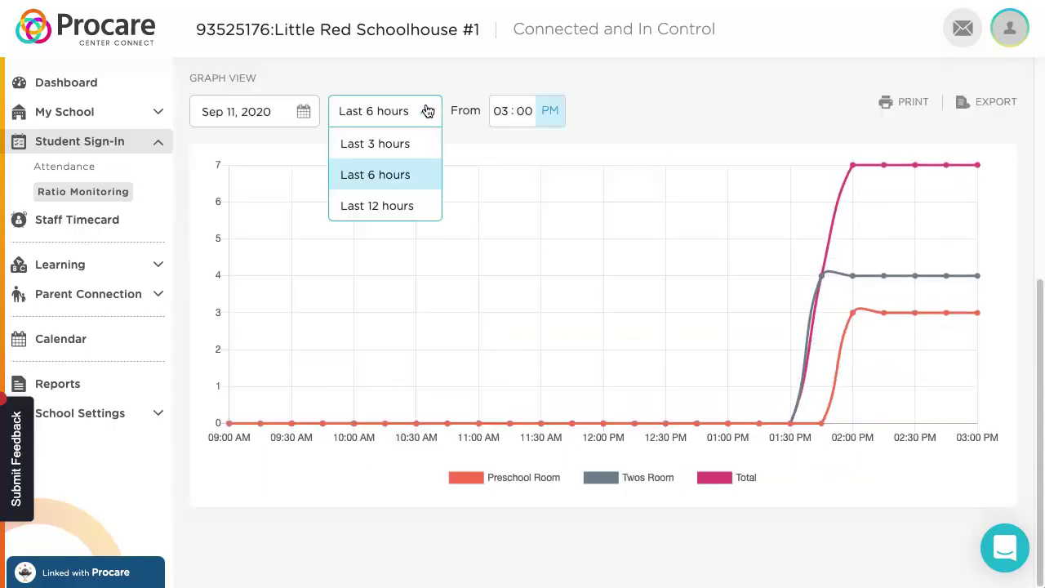
left_click(403, 142)
left_click(420, 114)
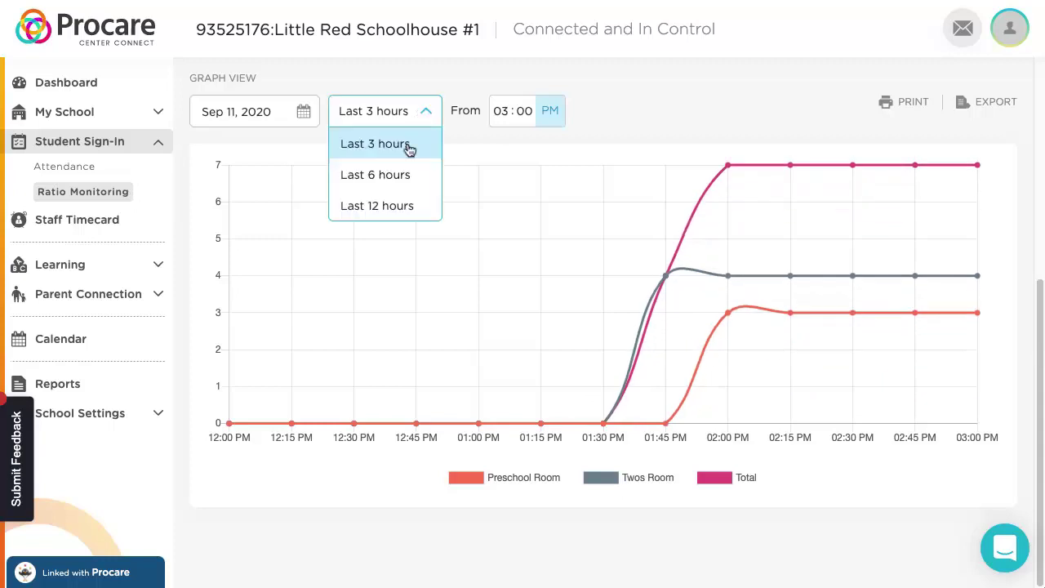
left_click(400, 206)
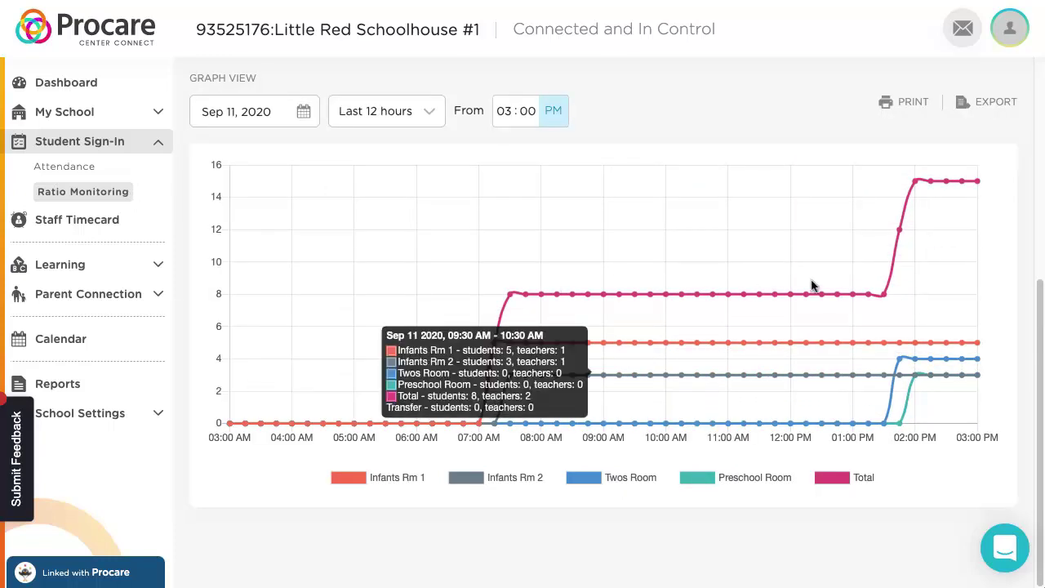
- Examine the student and teacher counts per room in the ratio graph and the section for setting up ratio alerts
mouse_move(822, 286)
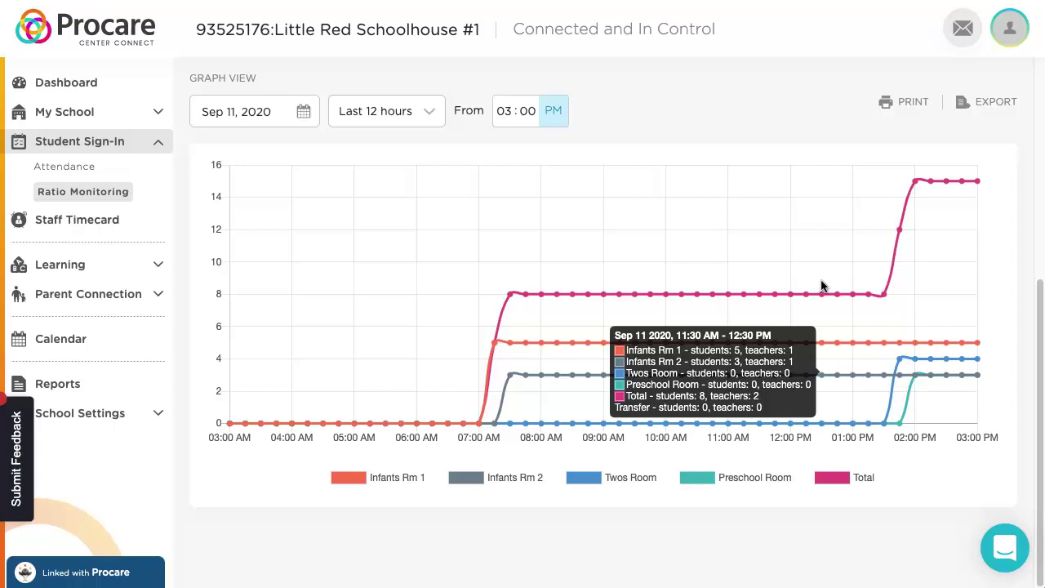
scroll(821, 288, "up", 5)
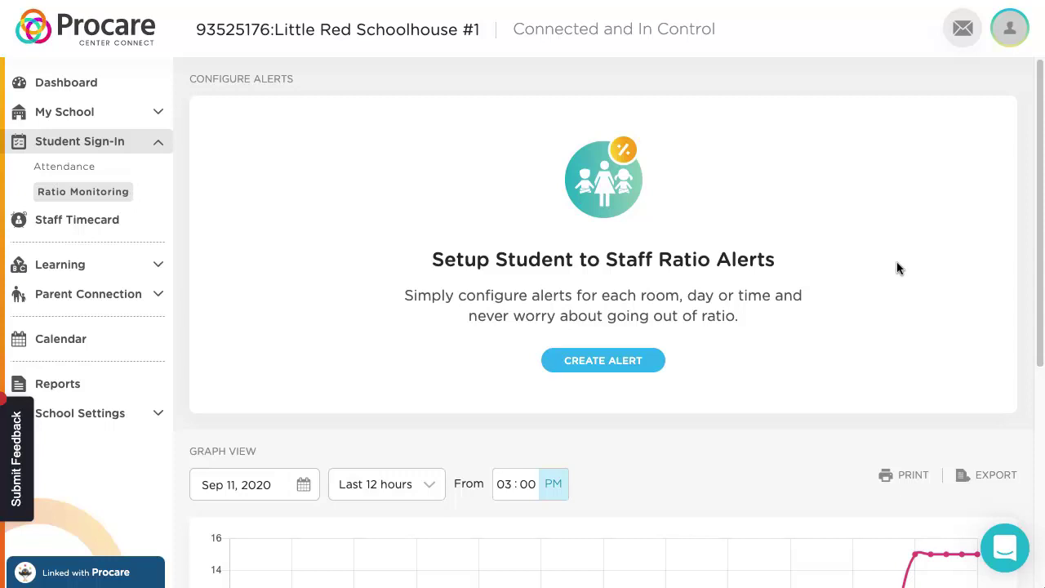
scroll(897, 268, "down", 3)
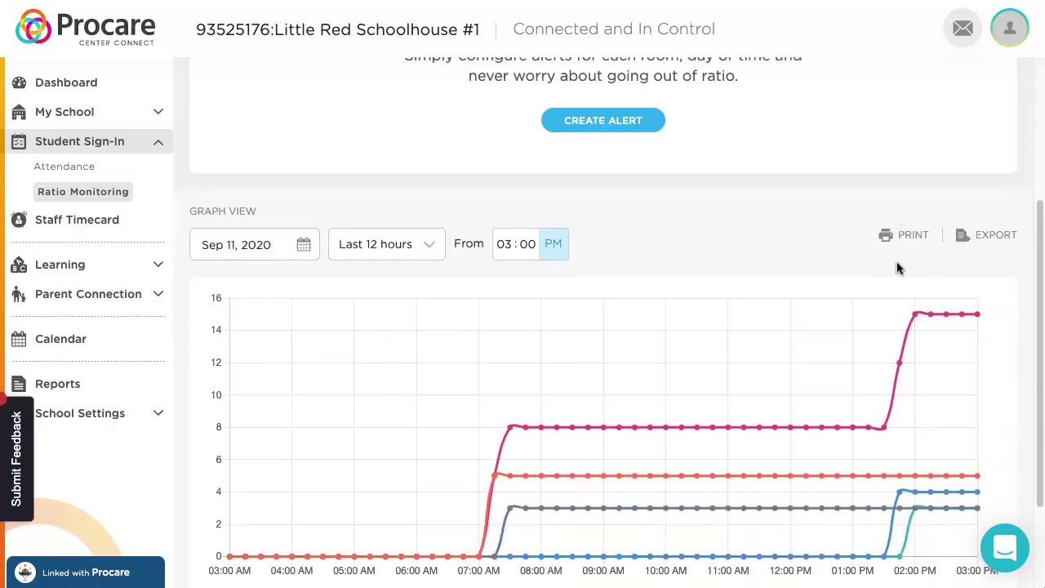
scroll(897, 268, "down", 2)
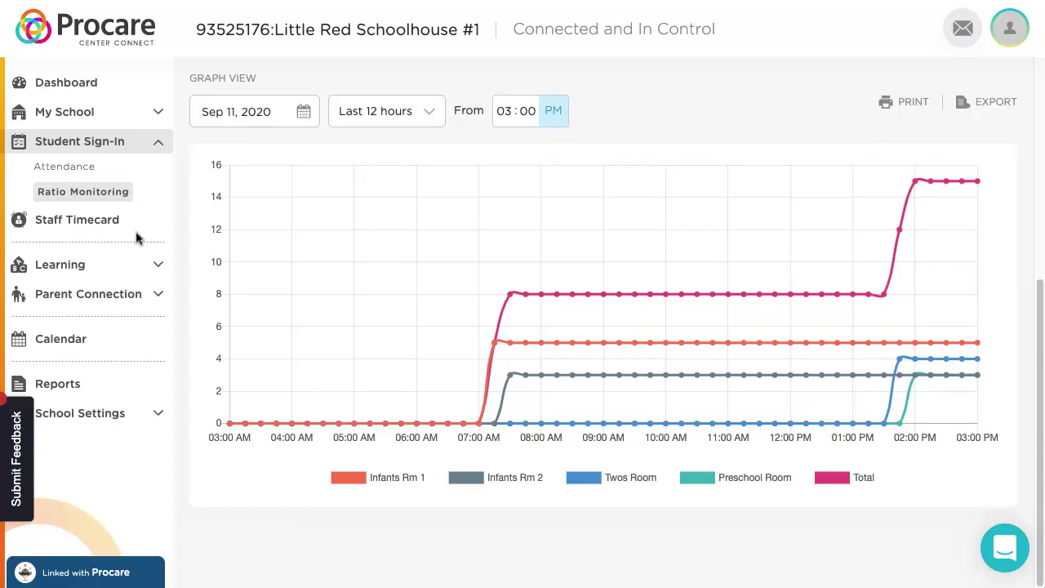
- Start a new staff timecard clock-in for the staff member listed just before Default SysAdmin, with Preschool Room as the room
left_click(91, 223)
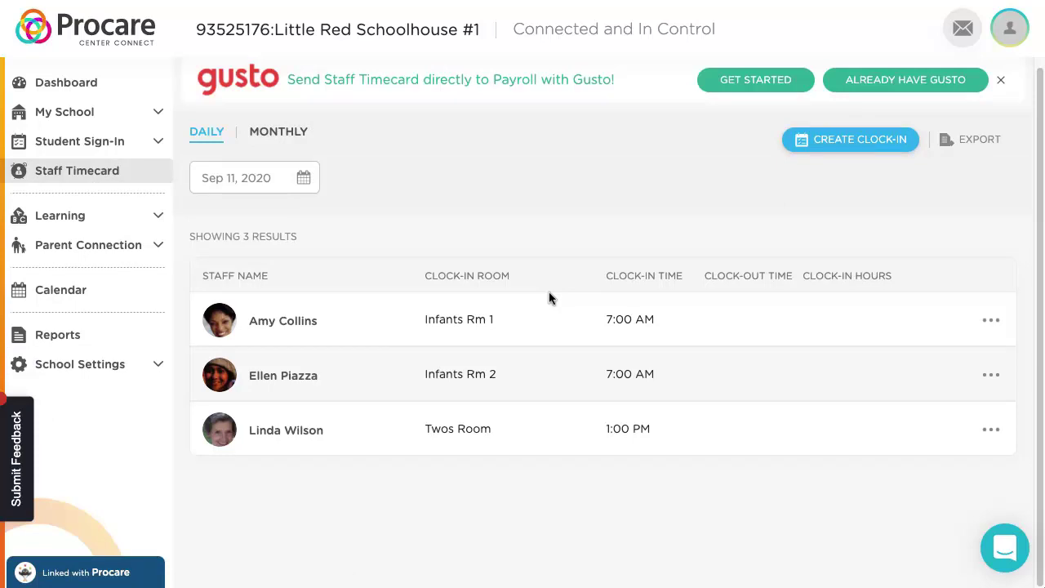
left_click(862, 144)
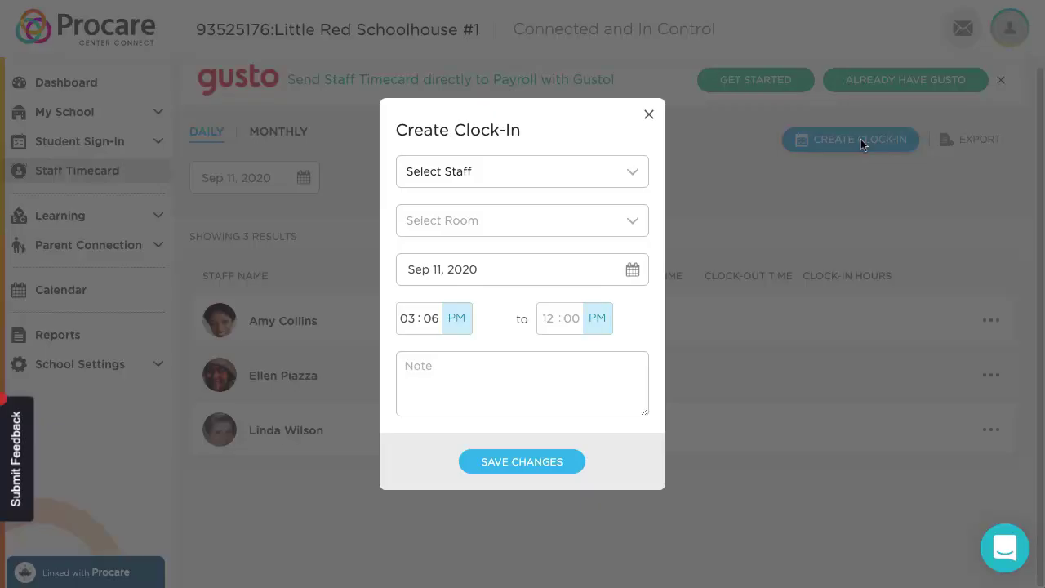
left_click(599, 175)
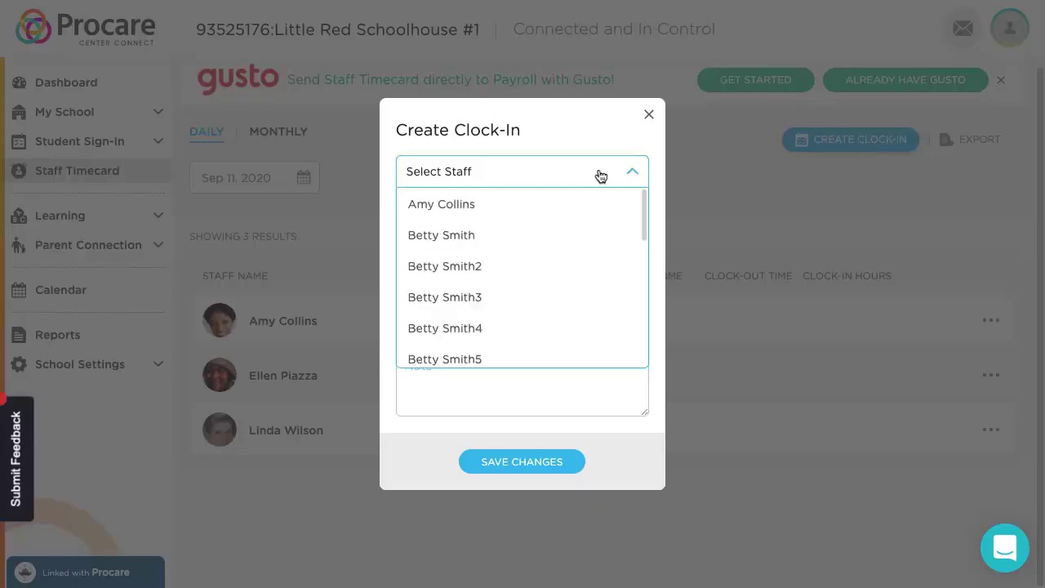
scroll(579, 253, "down", 2)
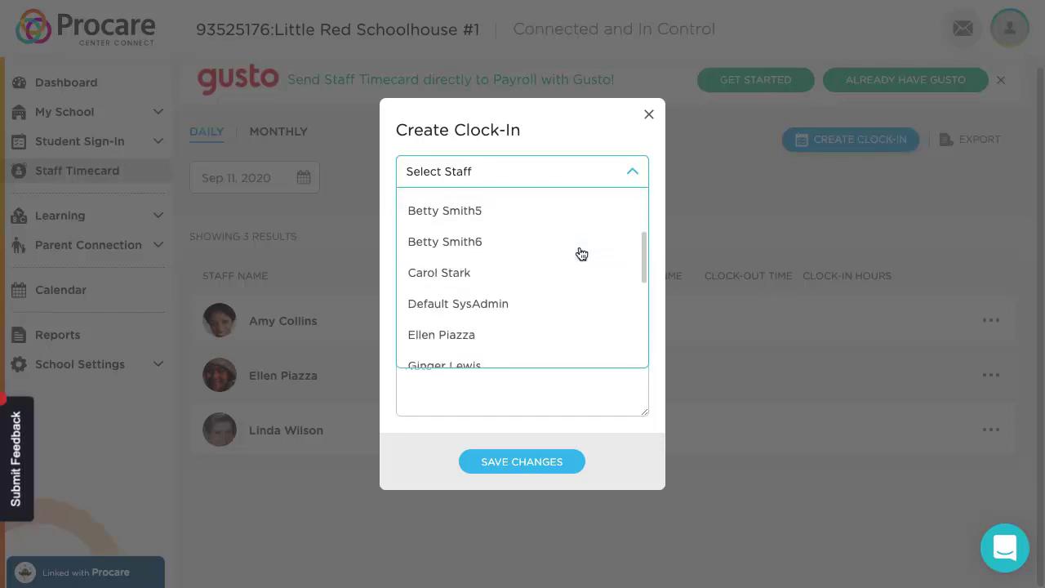
left_click(489, 273)
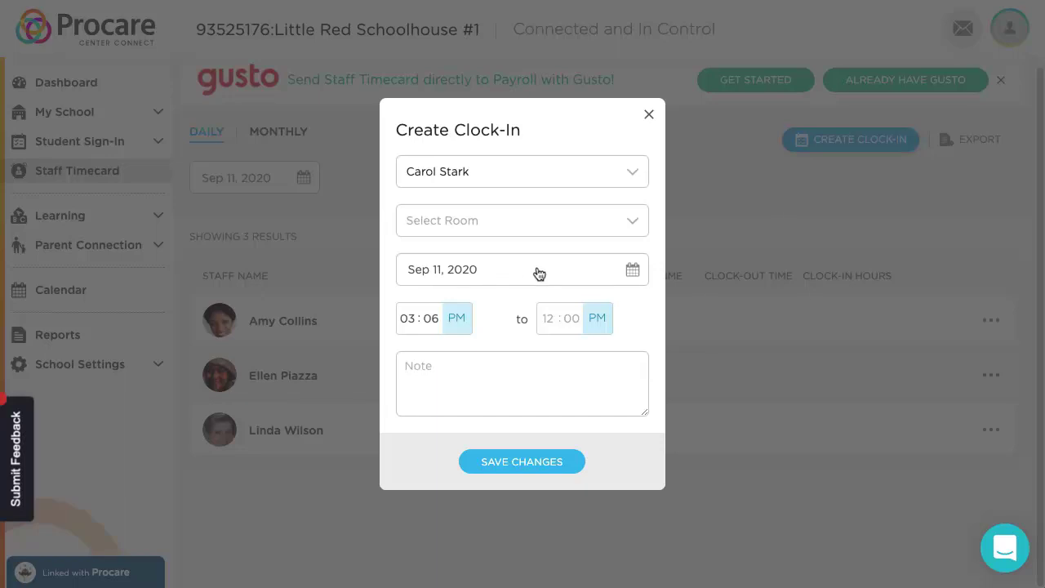
left_click(593, 221)
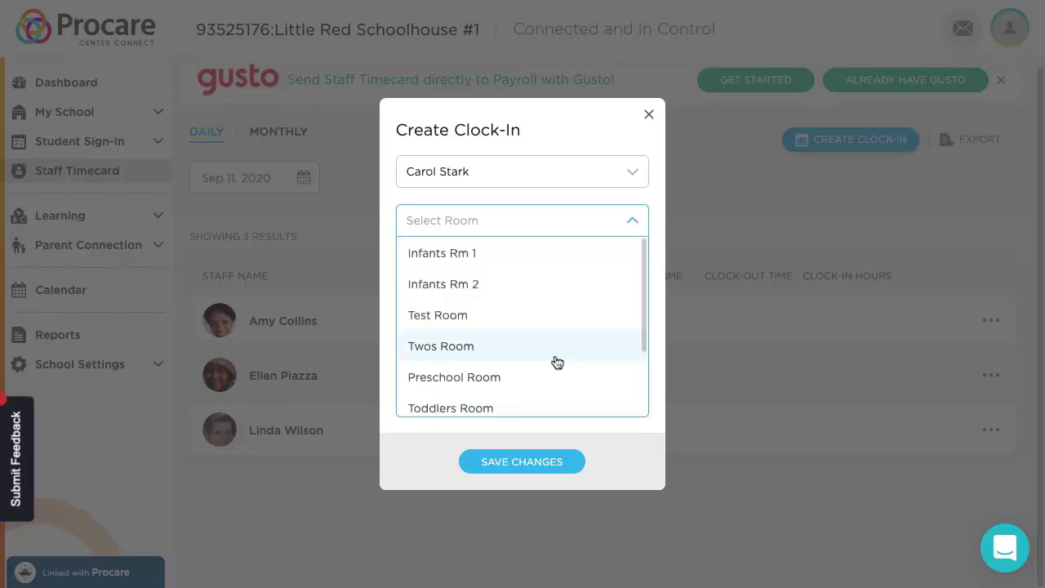
left_click(479, 377)
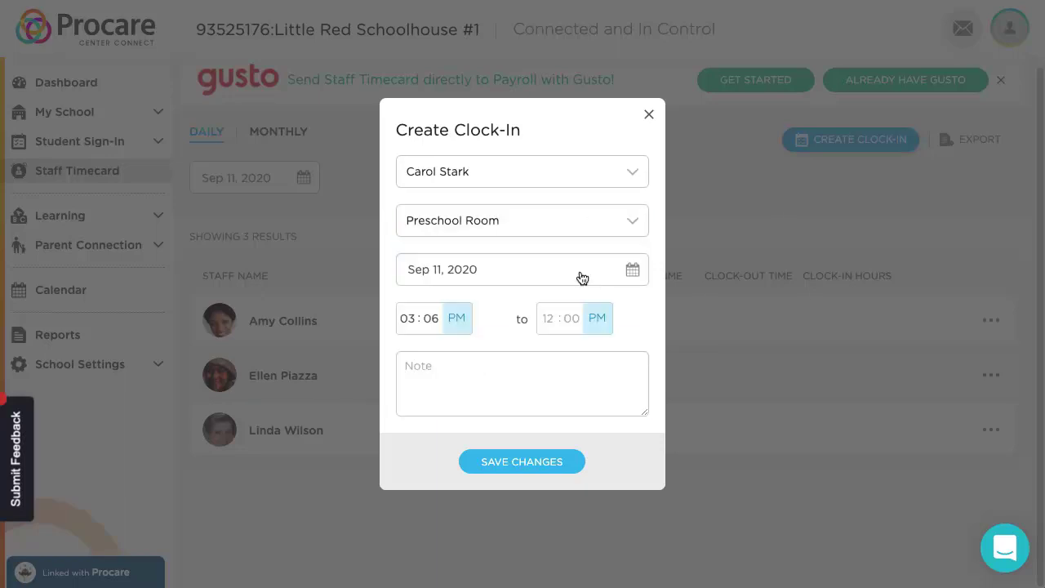
- Date the clock-in Sep 11, 2020, set its start time to 02:00 PM and save it
left_click(608, 272)
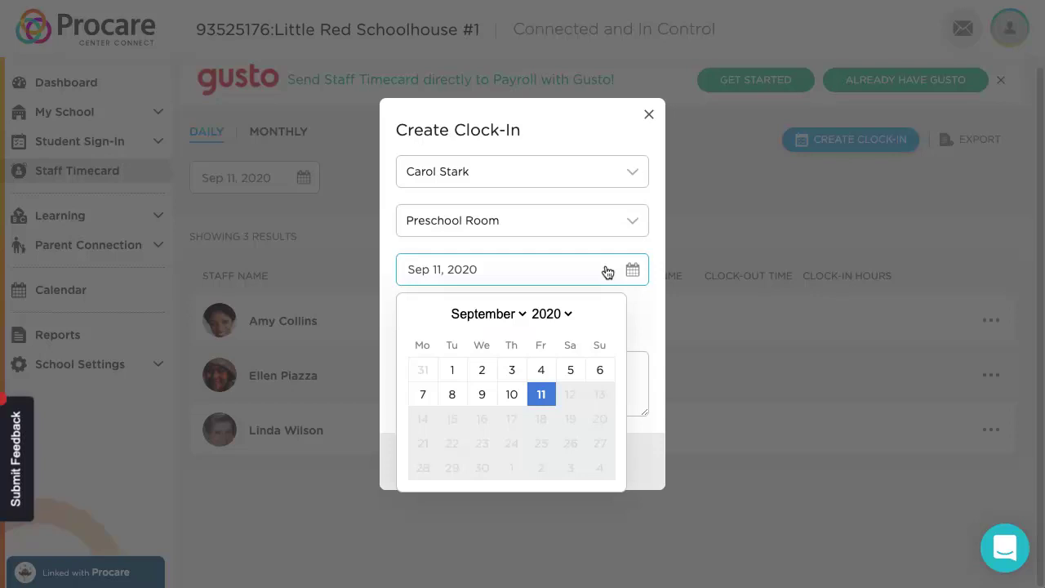
left_click(542, 396)
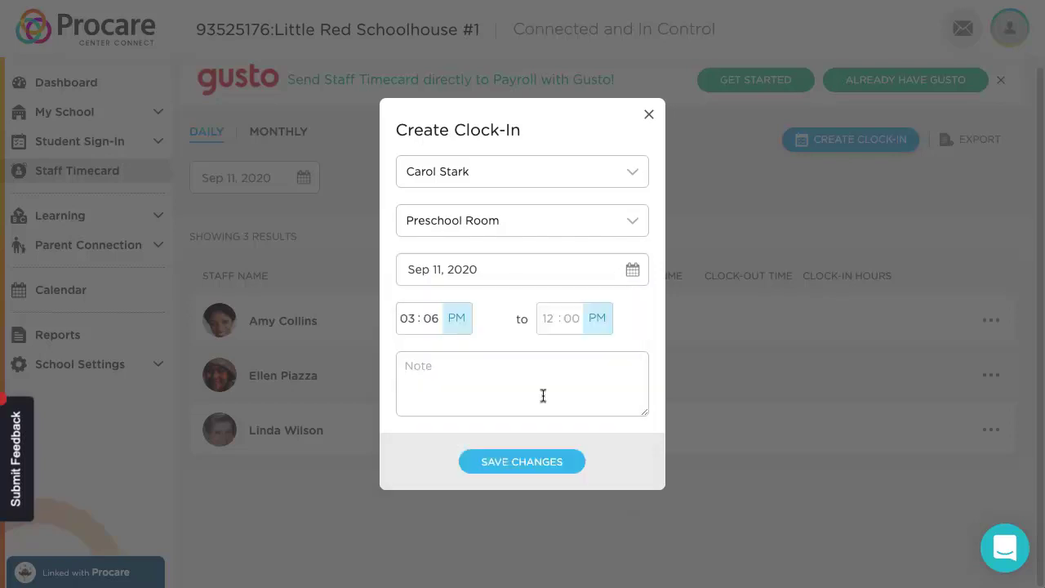
left_click(406, 319)
type("02 : 00")
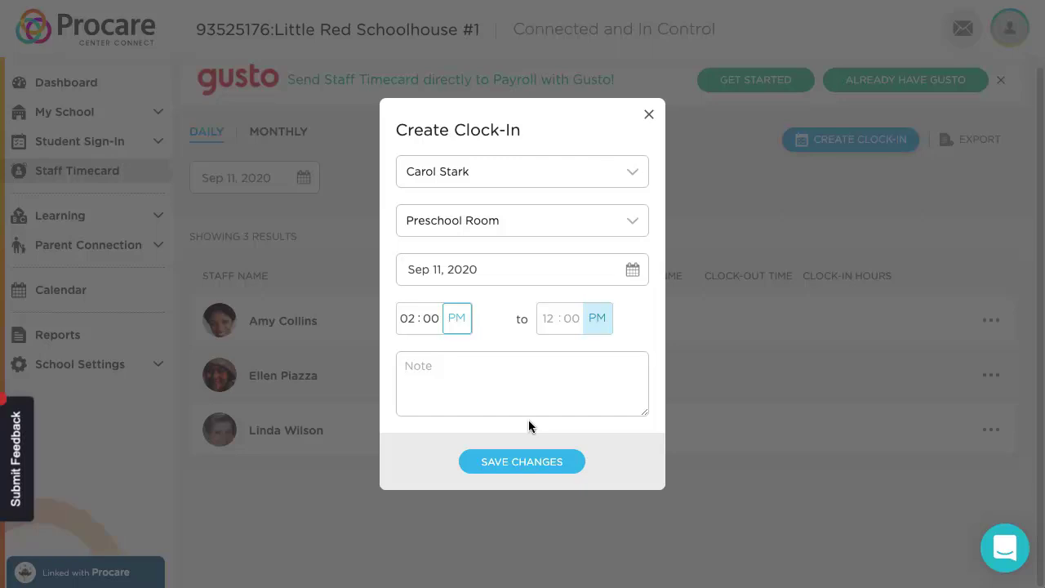
left_click(531, 464)
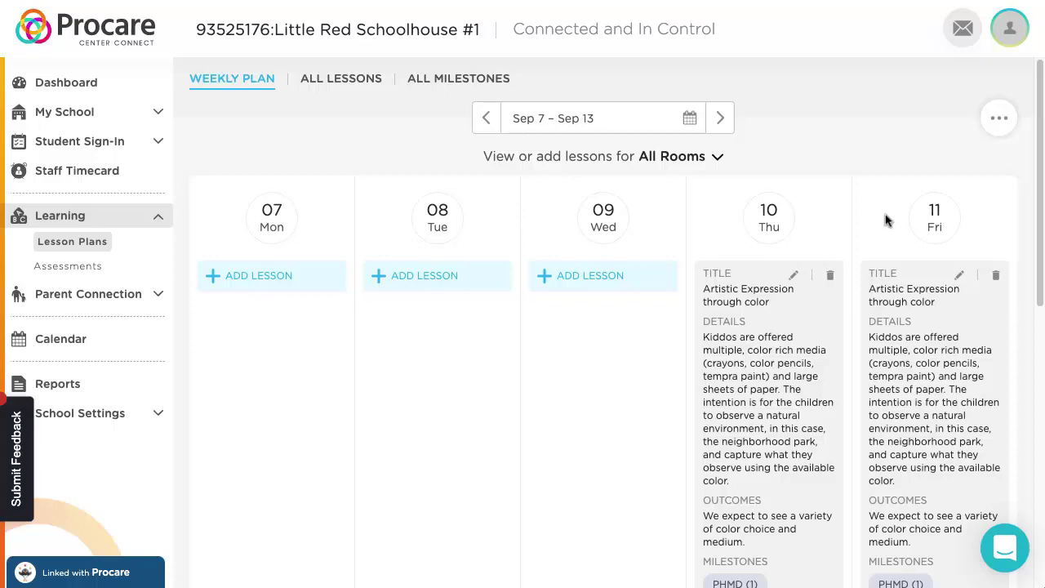
- Add the Finger Painting and Outdoor Explore lessons to Friday the 11th in the weekly lesson plan
scroll(887, 221, "down", 1)
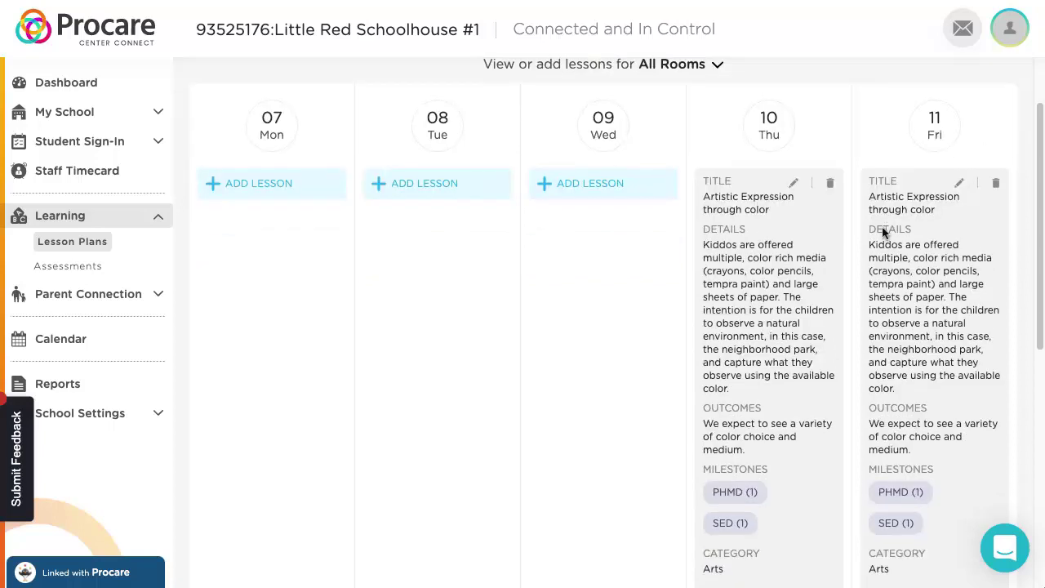
scroll(927, 251, "down", 2)
scroll(927, 251, "down", 2)
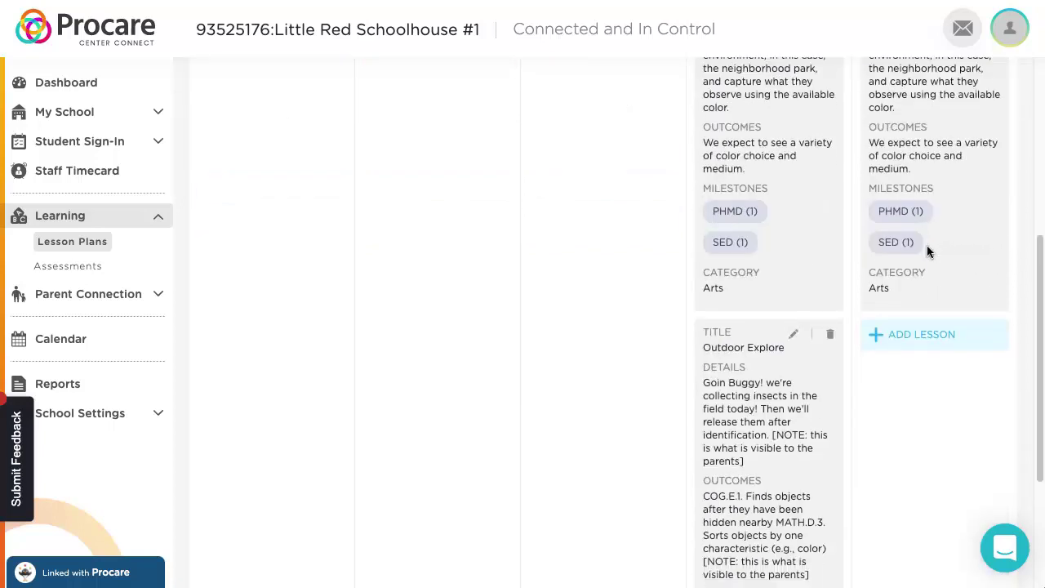
left_click(932, 341)
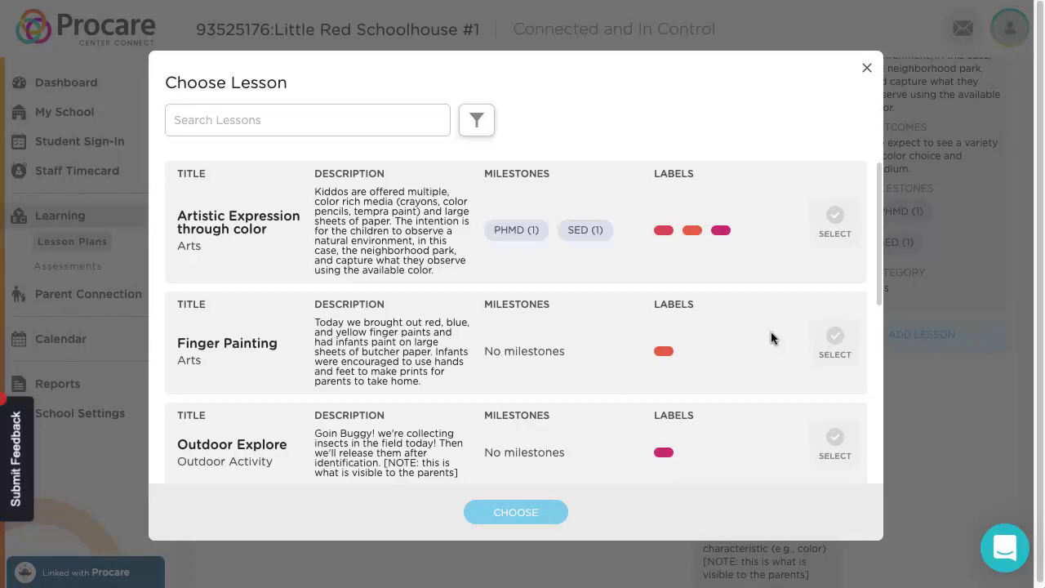
left_click(835, 343)
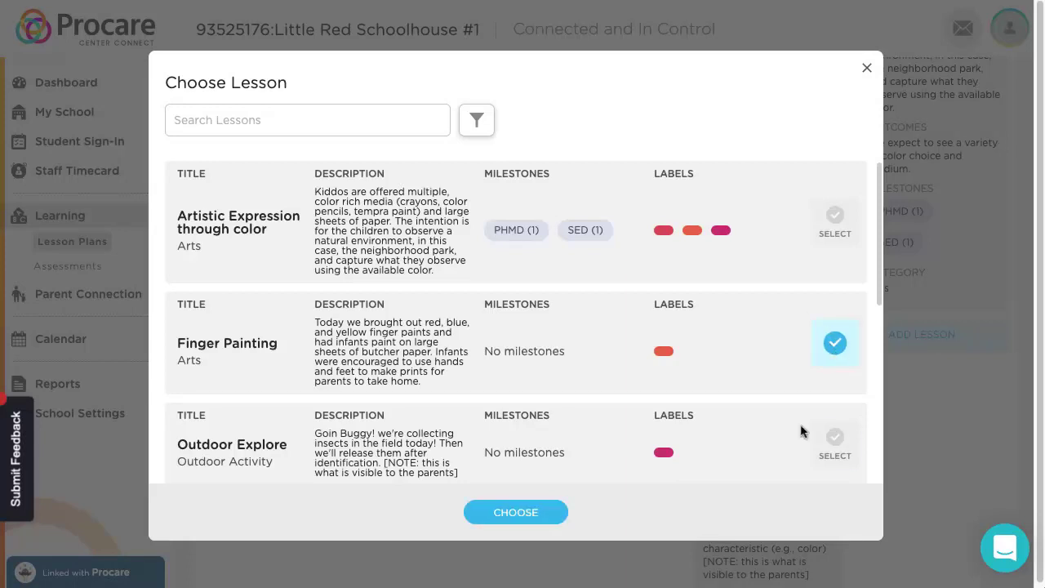
left_click(834, 444)
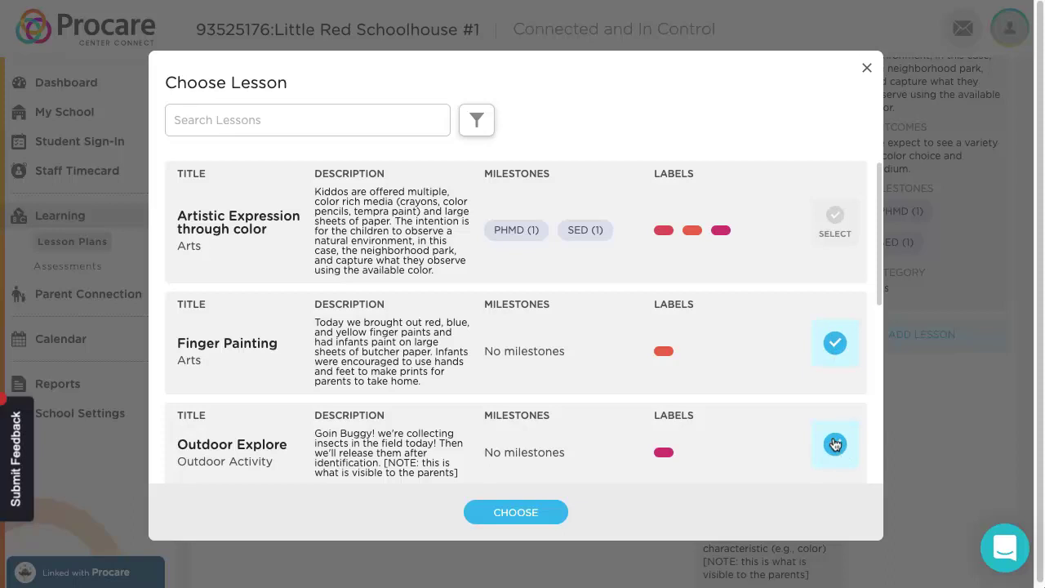
left_click(516, 512)
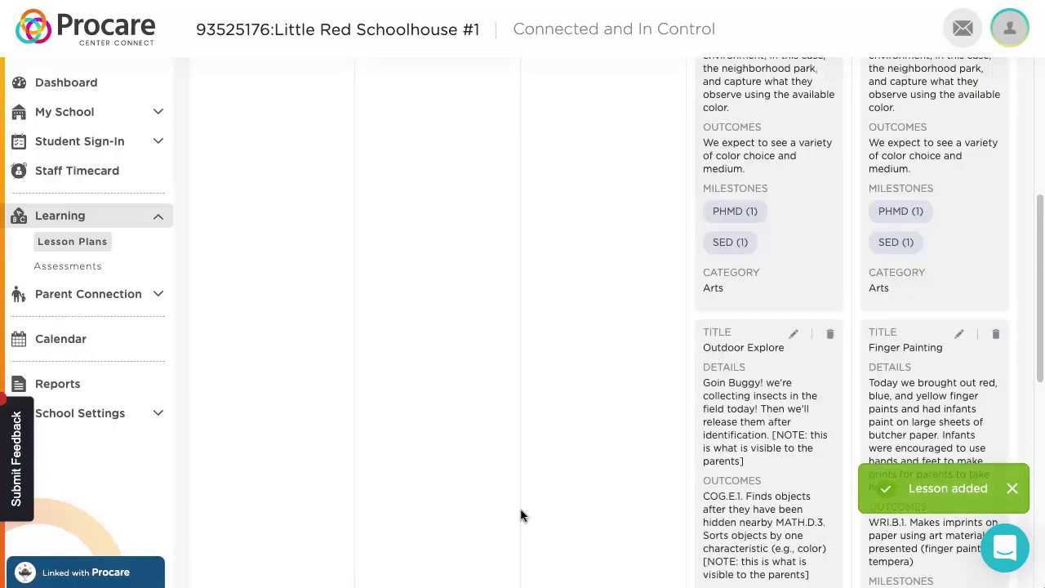
- Review the lessons added to Friday the 11th and open its Finger Painting lesson for editing
scroll(987, 238, "down", 2)
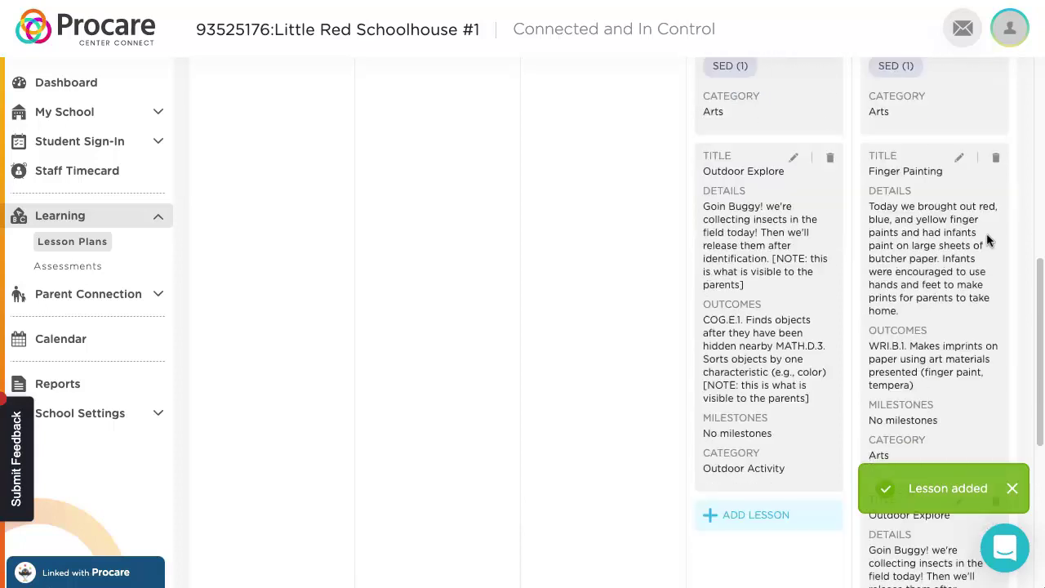
scroll(969, 255, "down", 2)
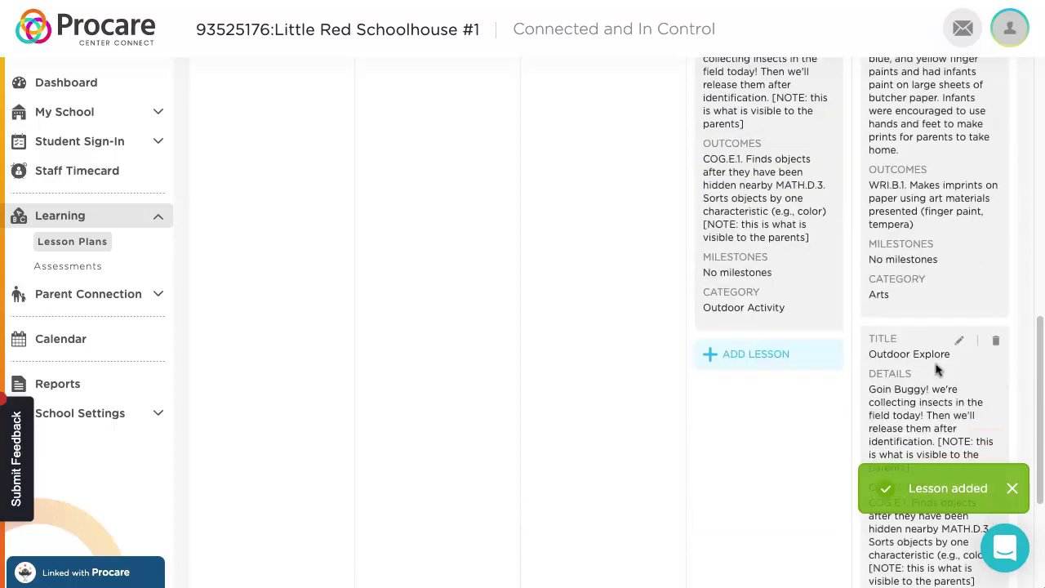
scroll(980, 255, "up", 1)
scroll(927, 200, "up", 1)
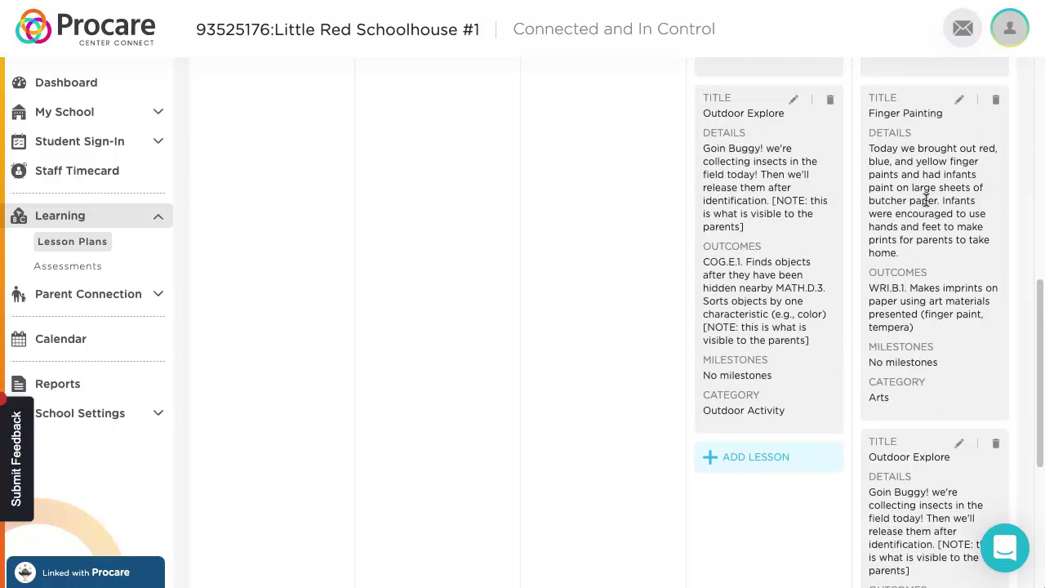
left_click(959, 101)
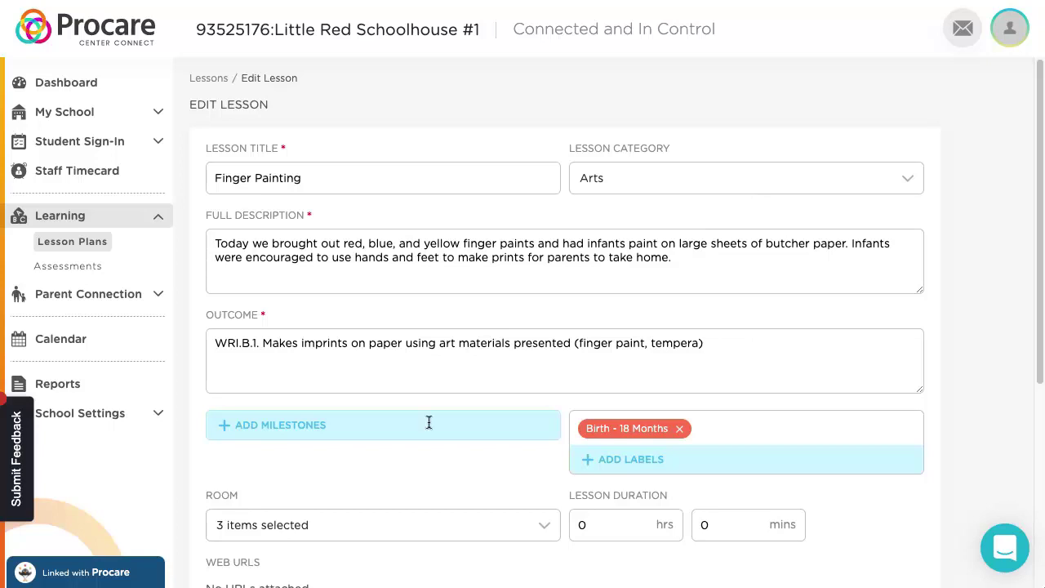
scroll(759, 401, "down", 3)
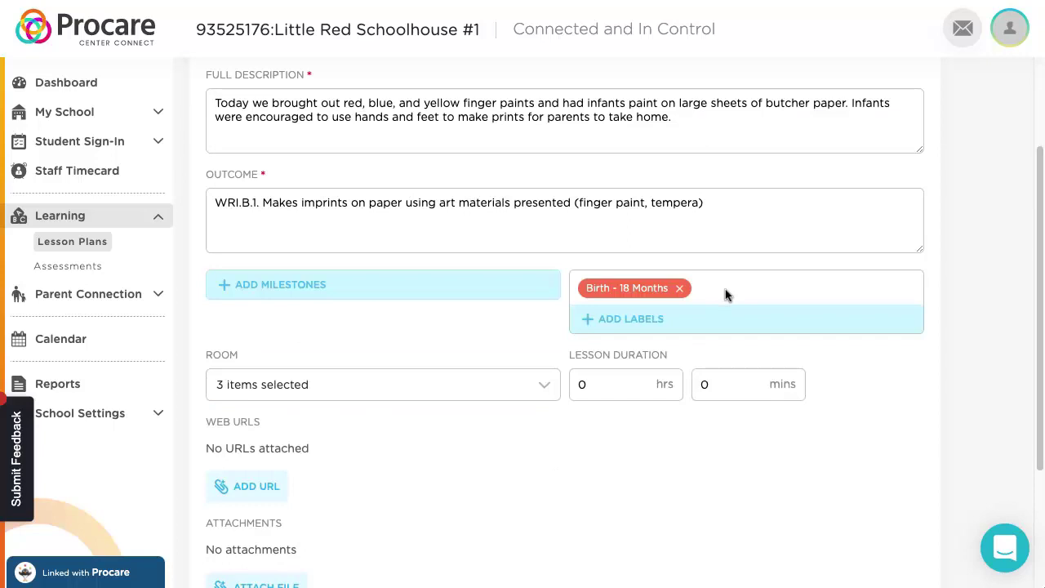
- Set the Finger Painting lesson's duration to 1 hour 30 minutes
left_click(641, 381)
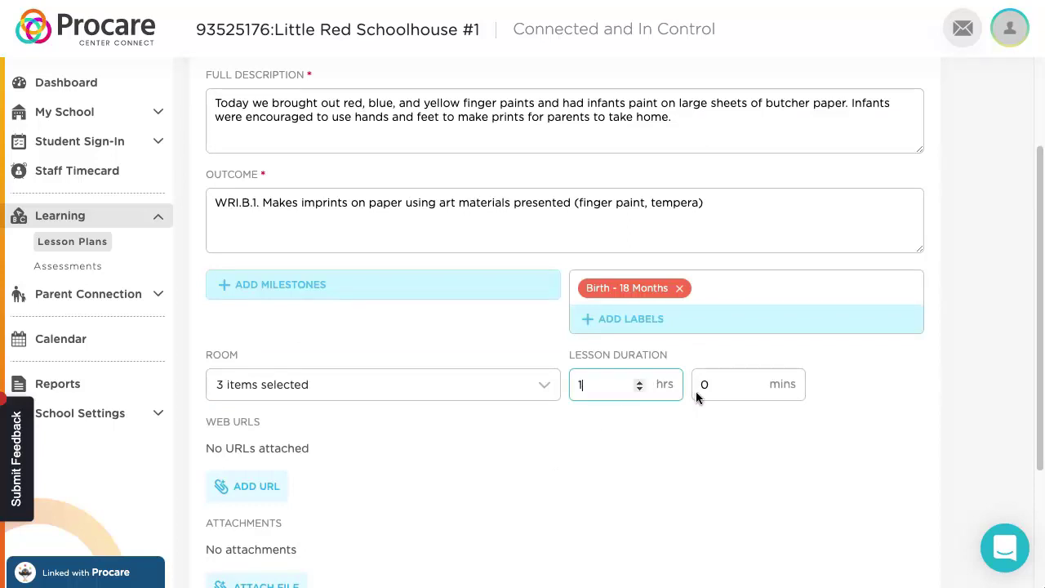
left_click(764, 383)
left_click(763, 382)
left_click(763, 382)
left_click(762, 381)
left_click(762, 381)
left_click(762, 381)
left_click(762, 381)
left_click(761, 381)
left_click(761, 381)
left_click(760, 382)
left_click(760, 382)
left_click_drag(727, 382, 690, 391)
type("30")
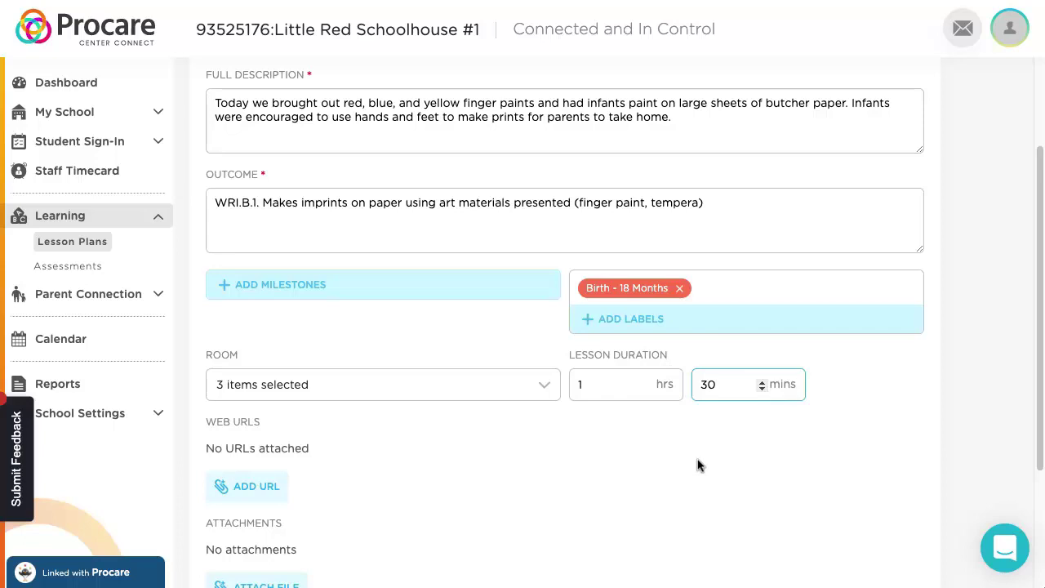
scroll(697, 460, "down", 3)
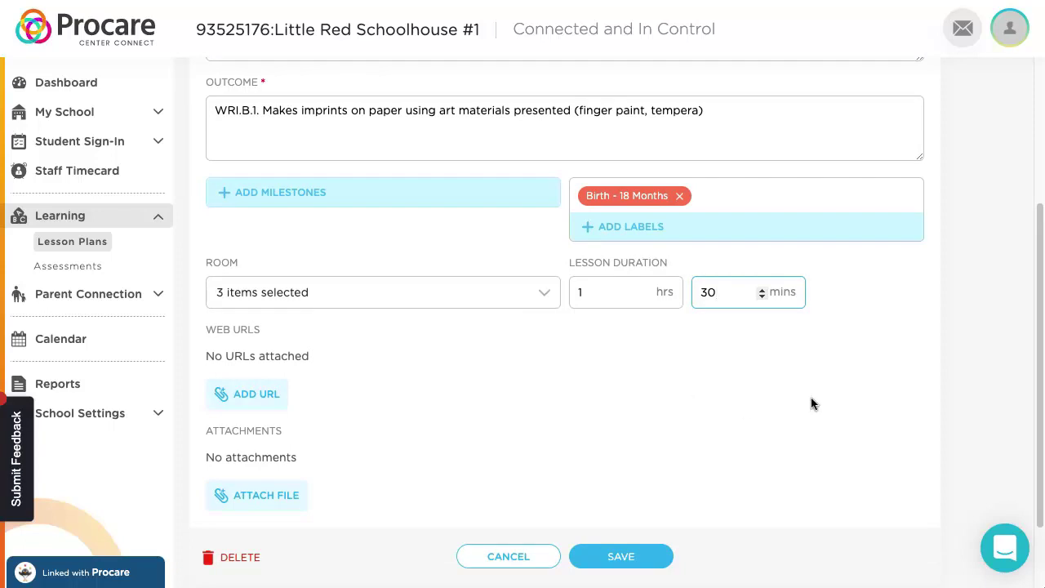
- Check the Finger Painting lesson's details and save the edited lesson
scroll(812, 404, "up", 3)
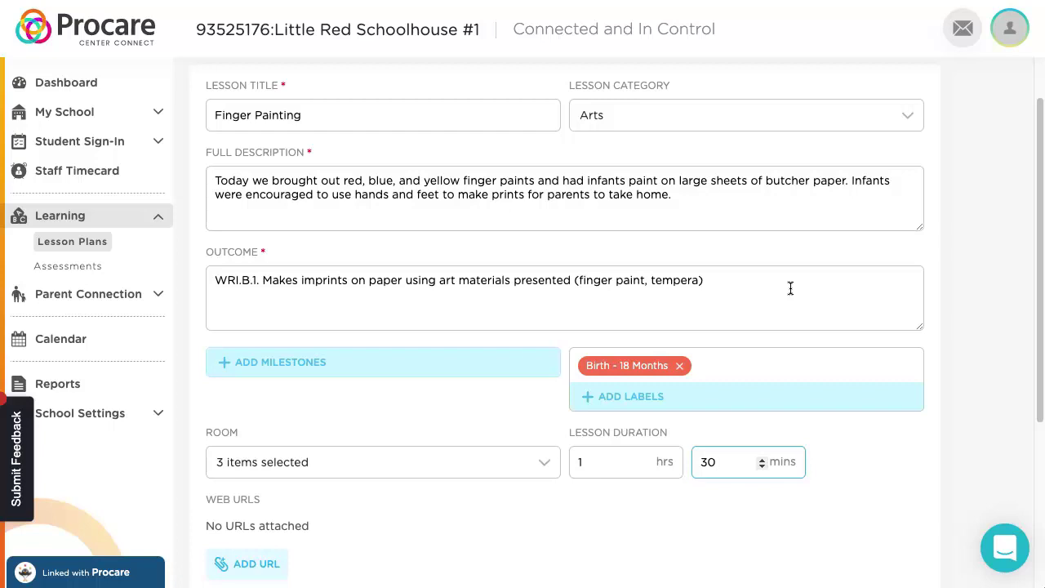
scroll(883, 286, "down", 3)
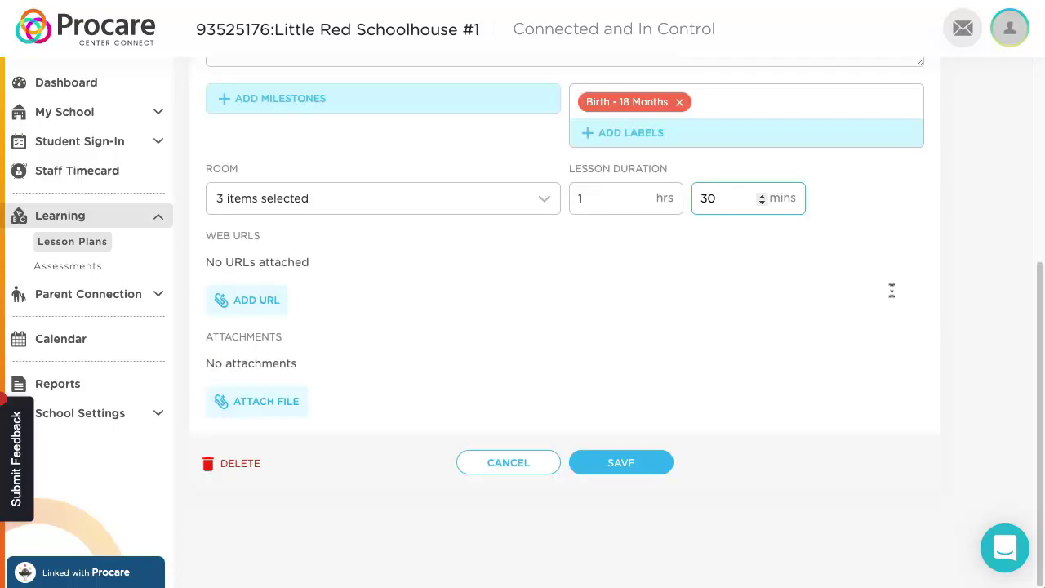
left_click(663, 463)
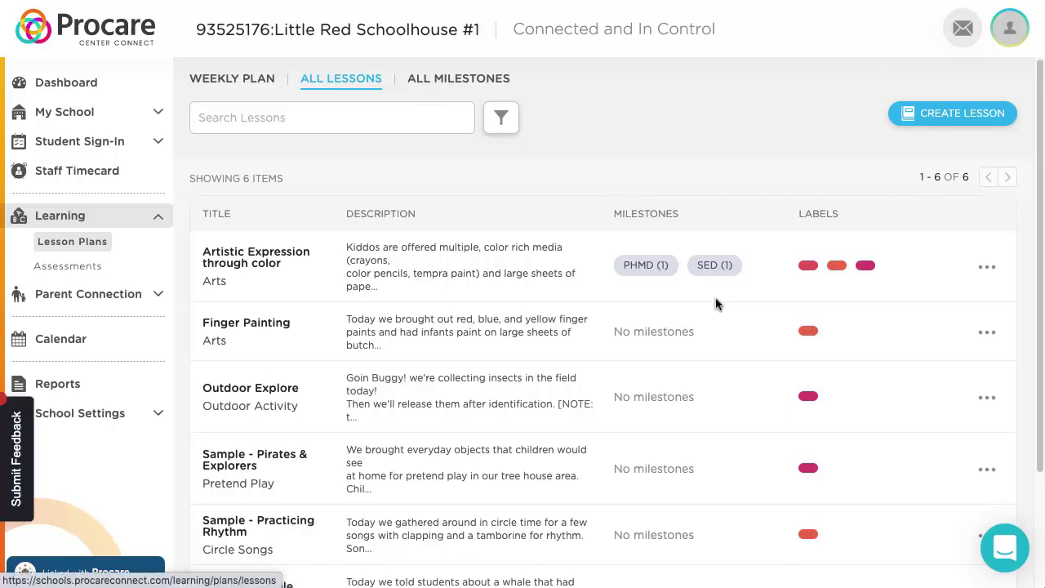
- Review the list of all lessons and check the options offered for the Sample - Pirates & Explorers lesson
scroll(905, 336, "down", 2)
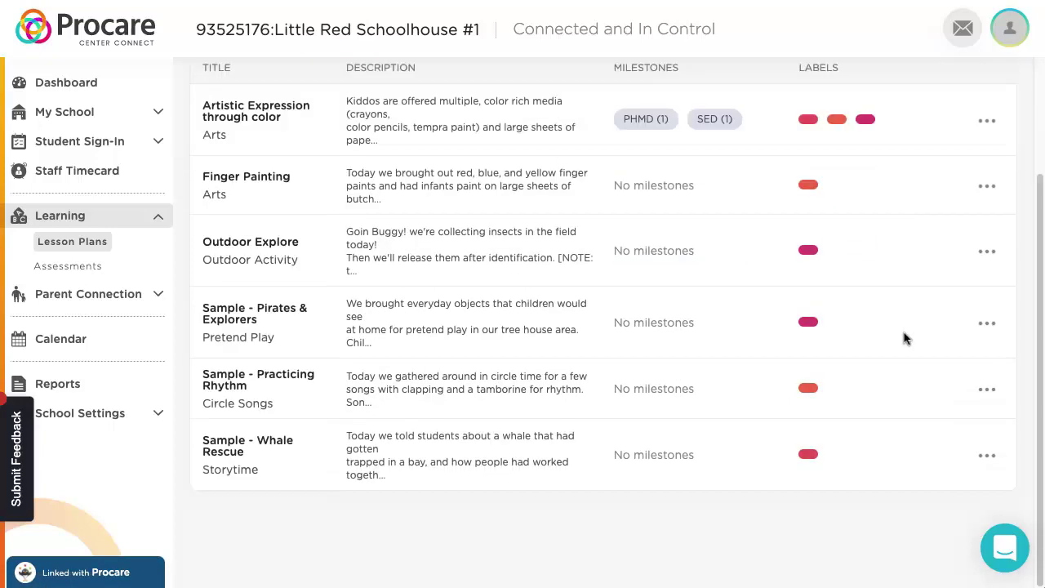
left_click(987, 323)
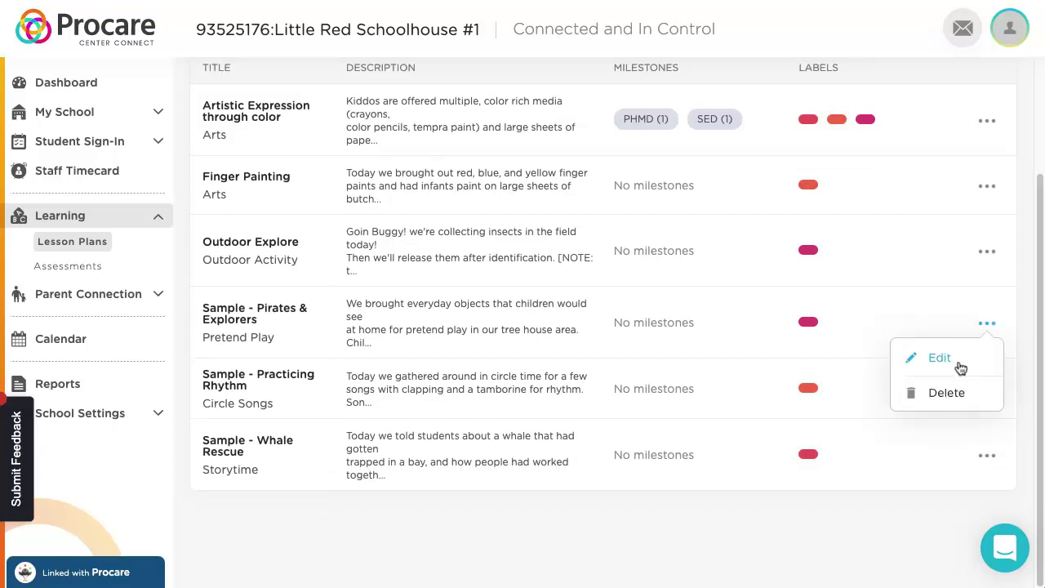
left_click(761, 507)
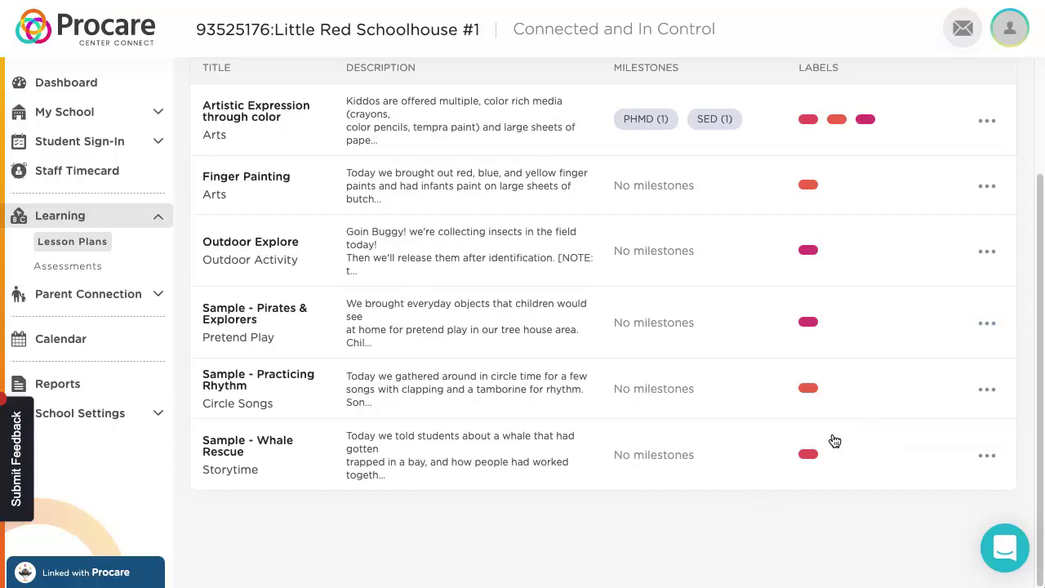
scroll(830, 438, "up", 2)
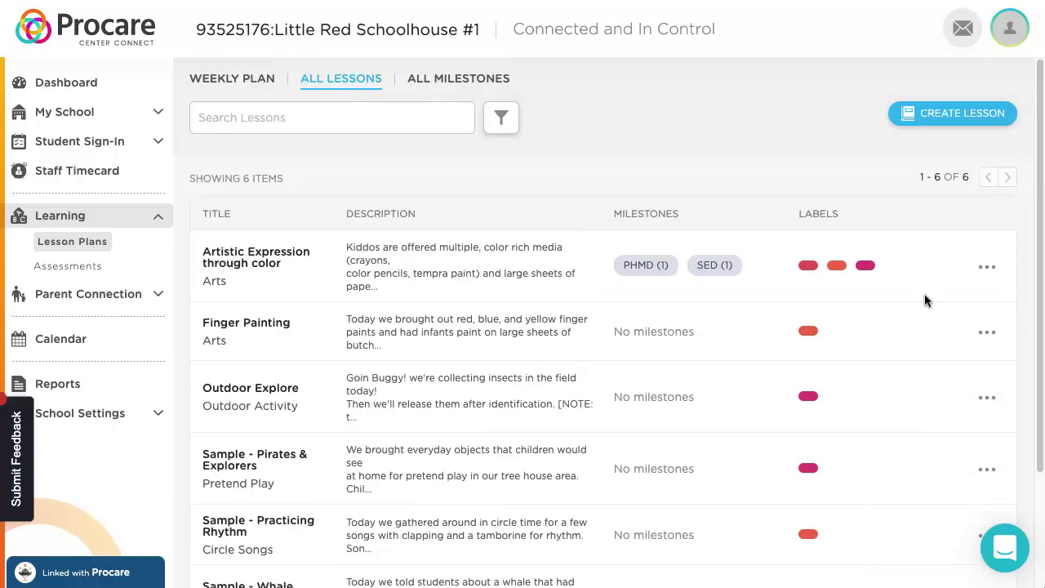
- Open a blank lesson form, look through its fields and close it without creating a lesson
left_click(967, 115)
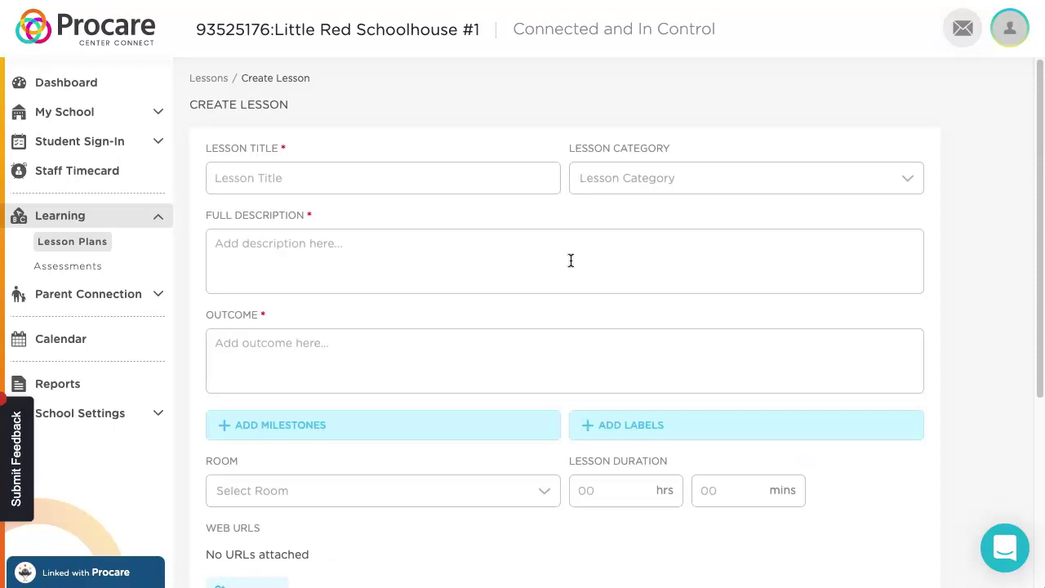
scroll(731, 314, "down", 4)
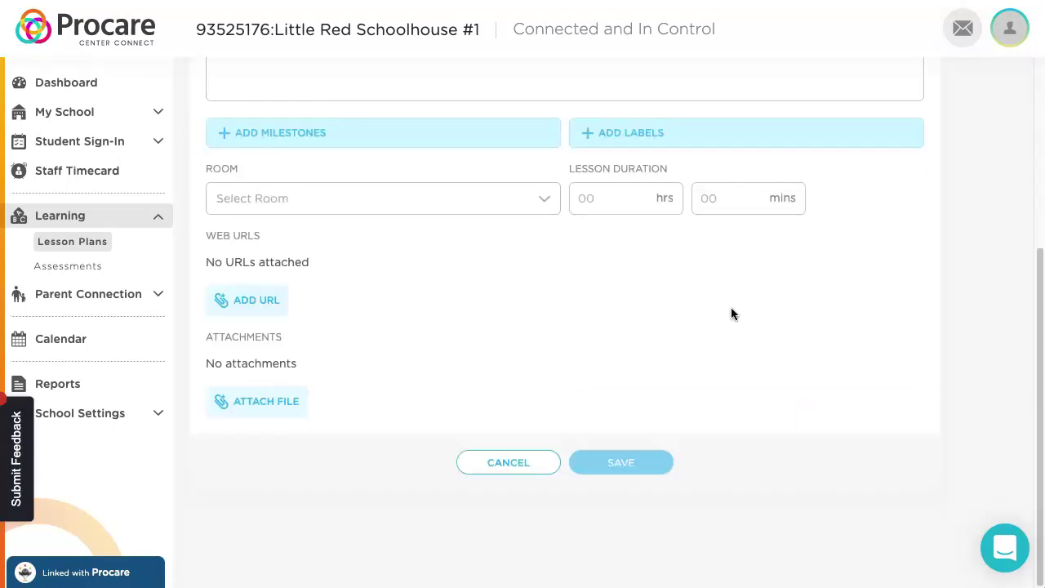
left_click(509, 466)
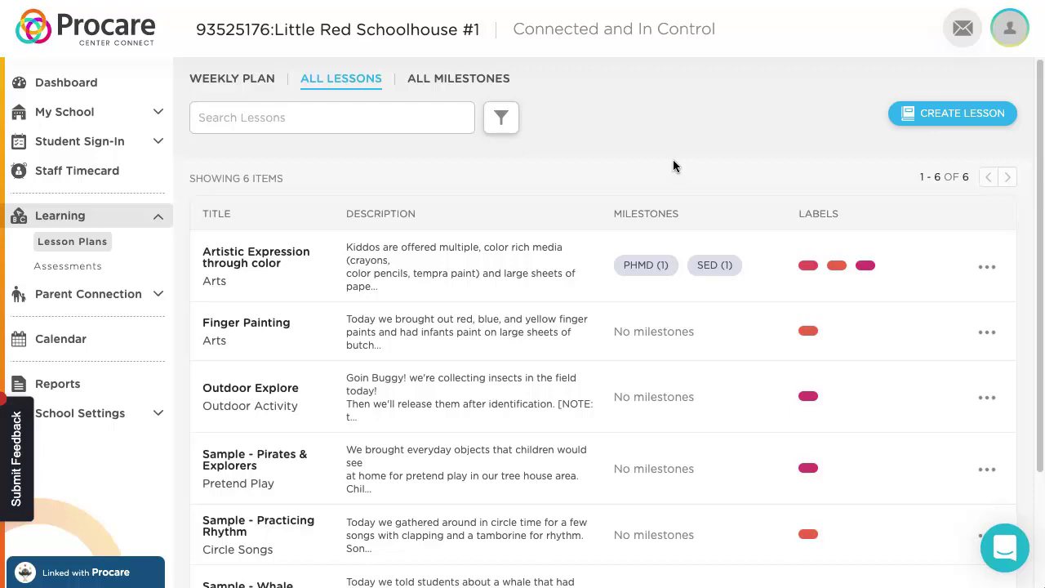
- Open the Artistic Expression through color lesson, examine its milestones, labels and description, and leave it without saving
left_click(992, 269)
left_click(950, 298)
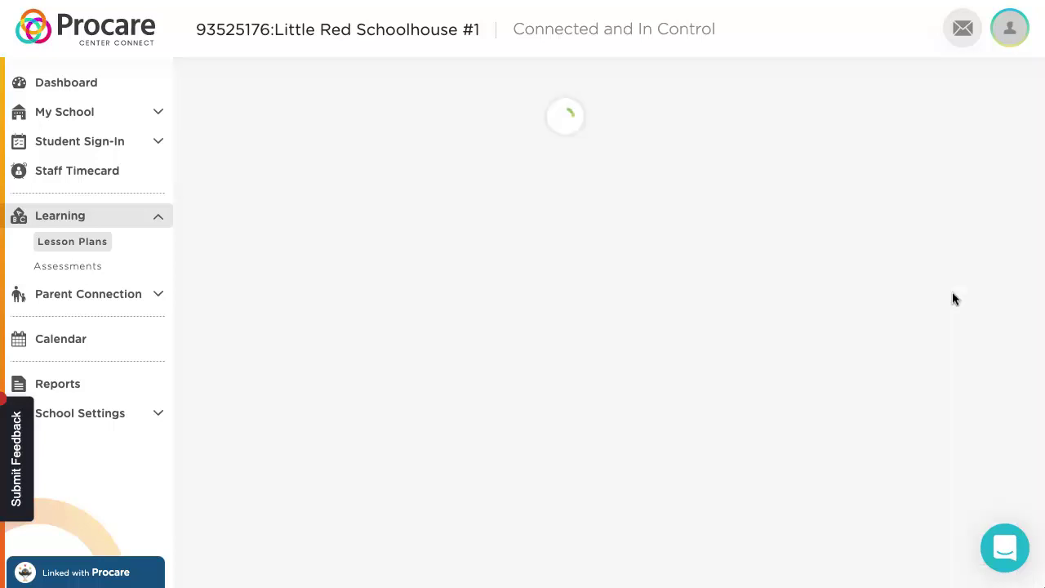
scroll(791, 289, "down", 4)
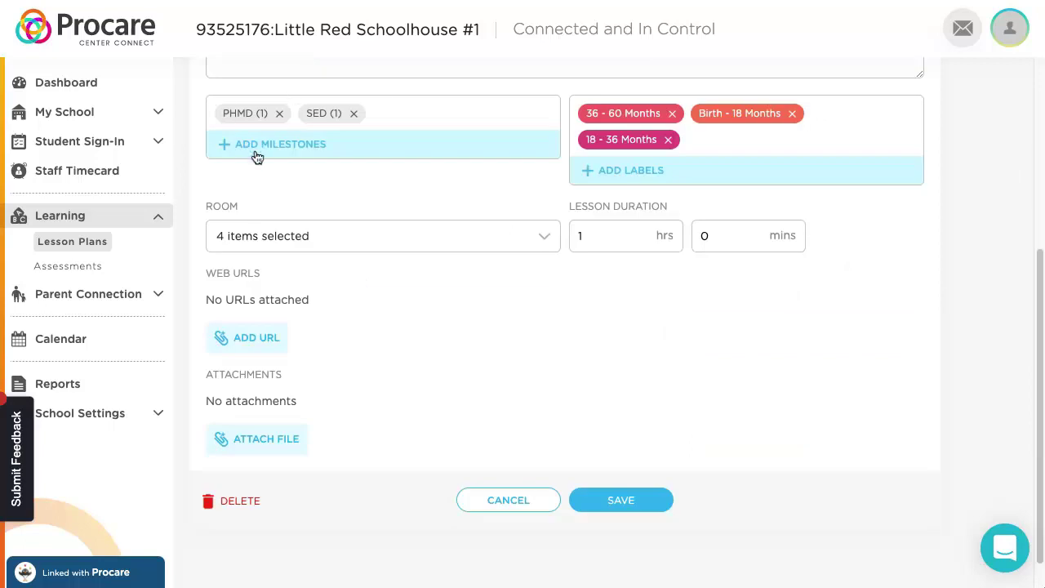
scroll(263, 154, "up", 4)
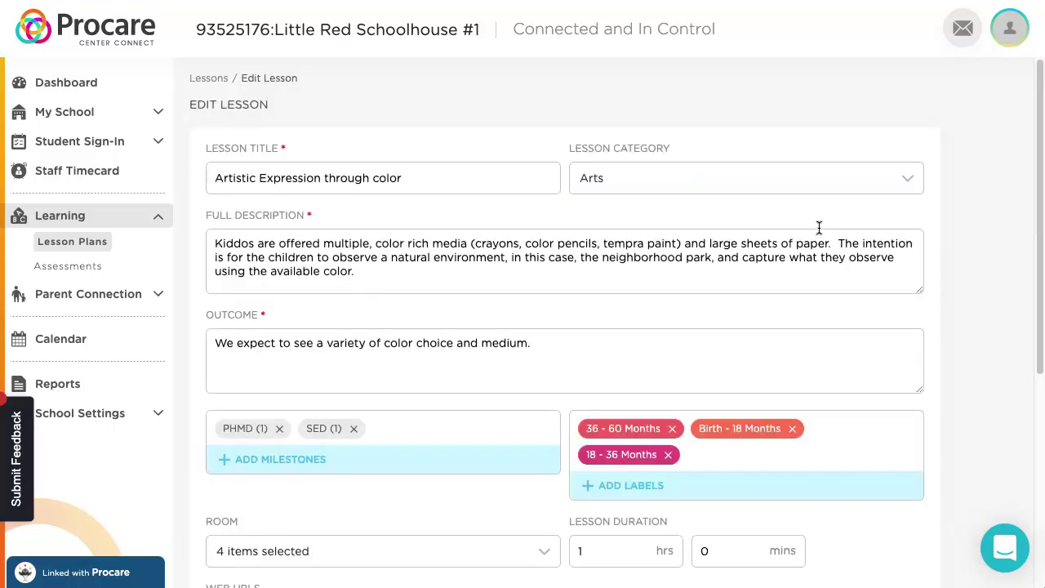
scroll(781, 318, "down", 5)
left_click(498, 467)
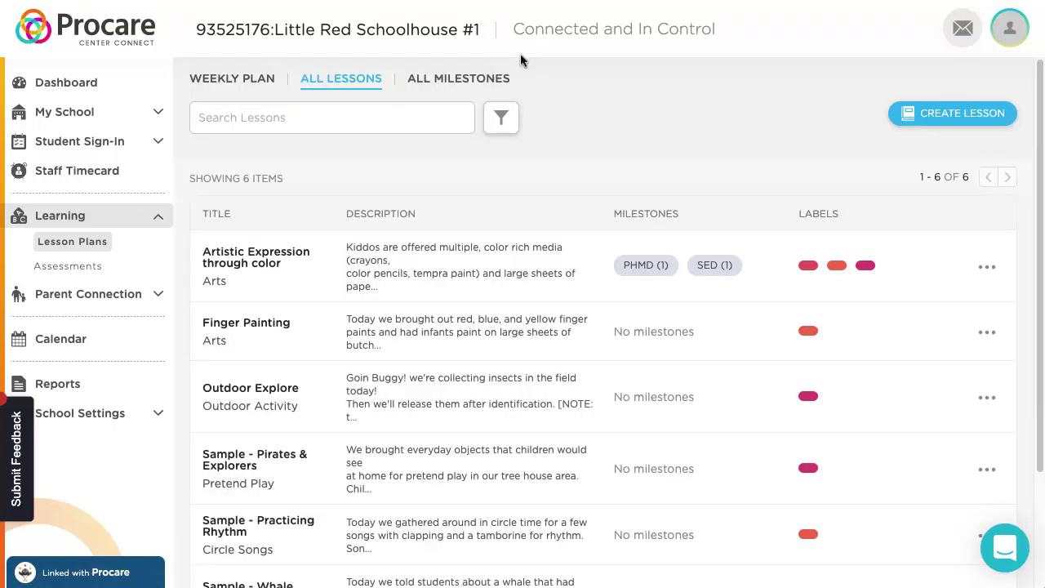
- Show all milestones, then look at the support chat's contact options and close the chat
left_click(472, 86)
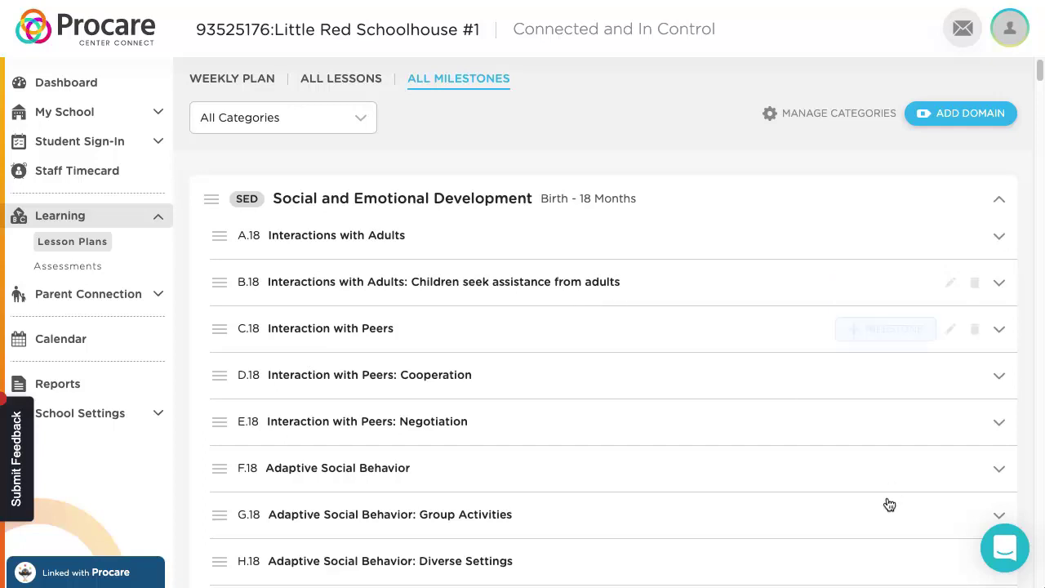
left_click(1003, 550)
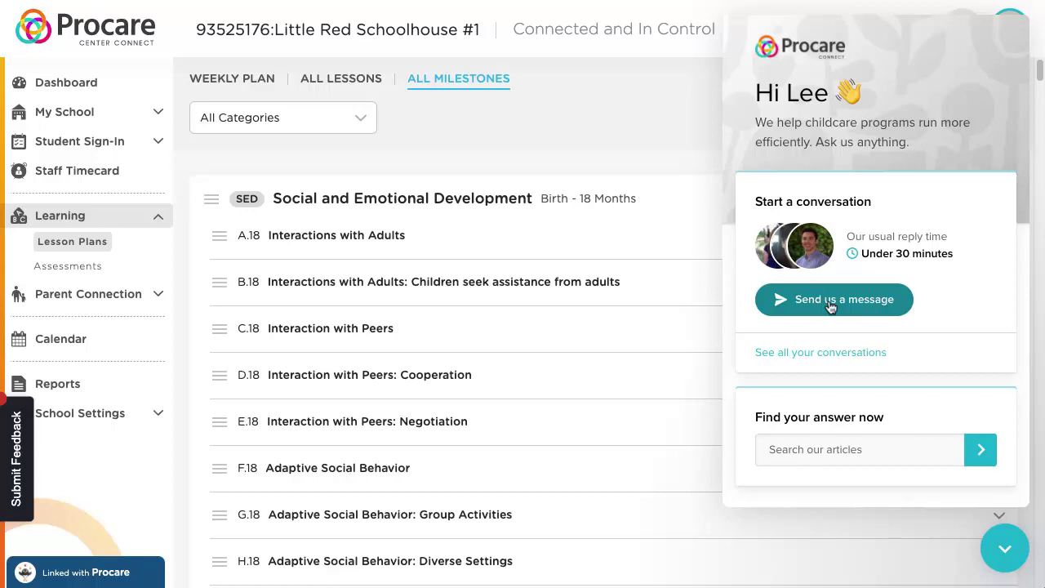
left_click(1005, 553)
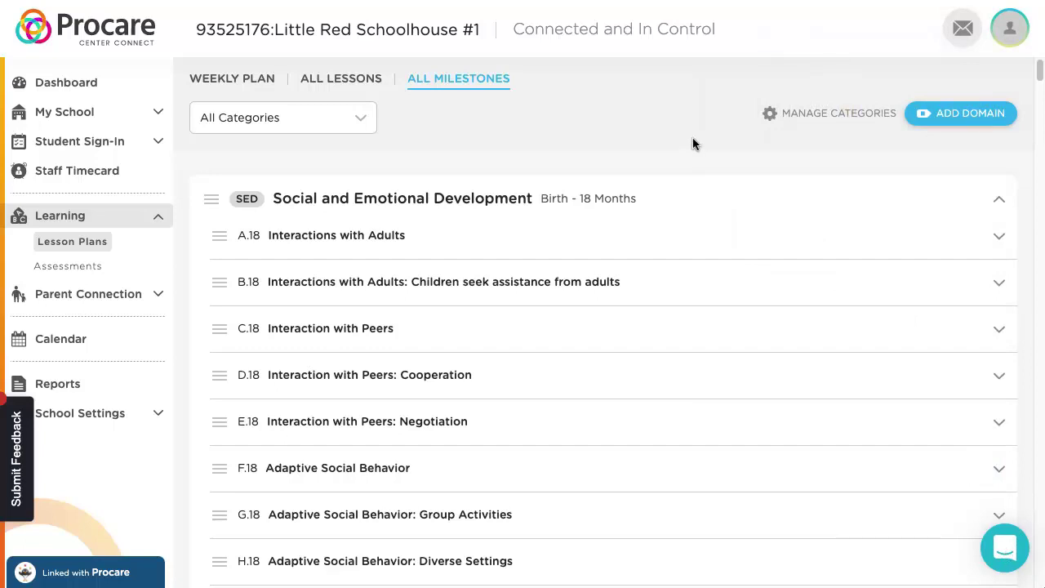
- Open the new domain form and look at its short name, domain and age range fields without filling them in
mouse_move(340, 208)
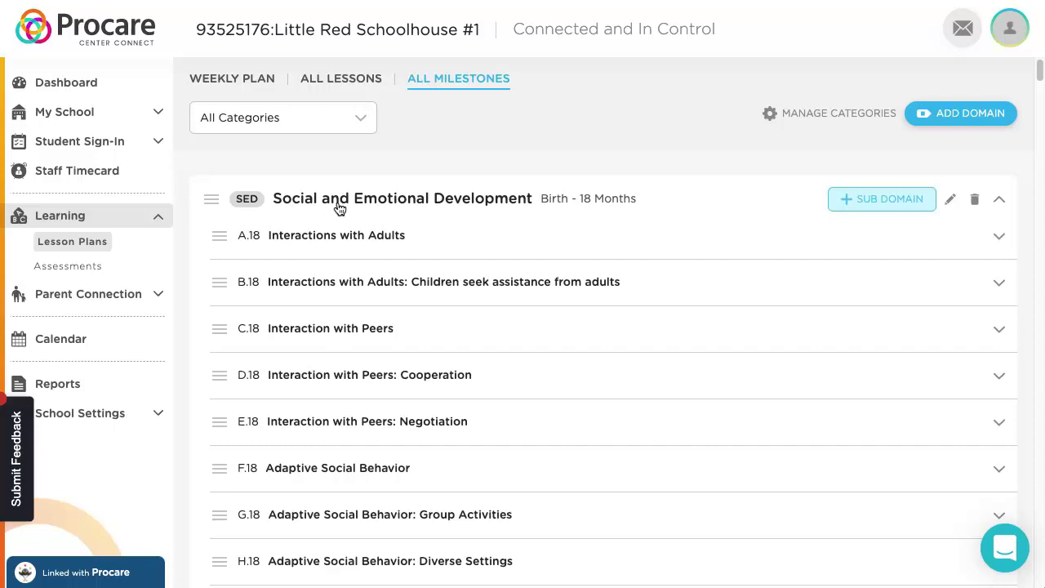
left_click(976, 121)
left_click(272, 184)
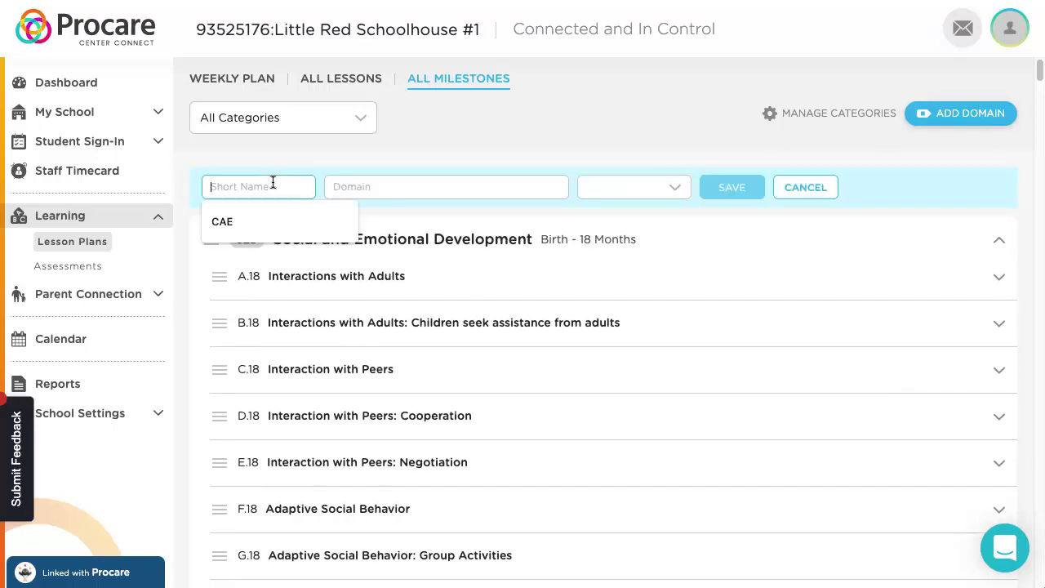
left_click(416, 189)
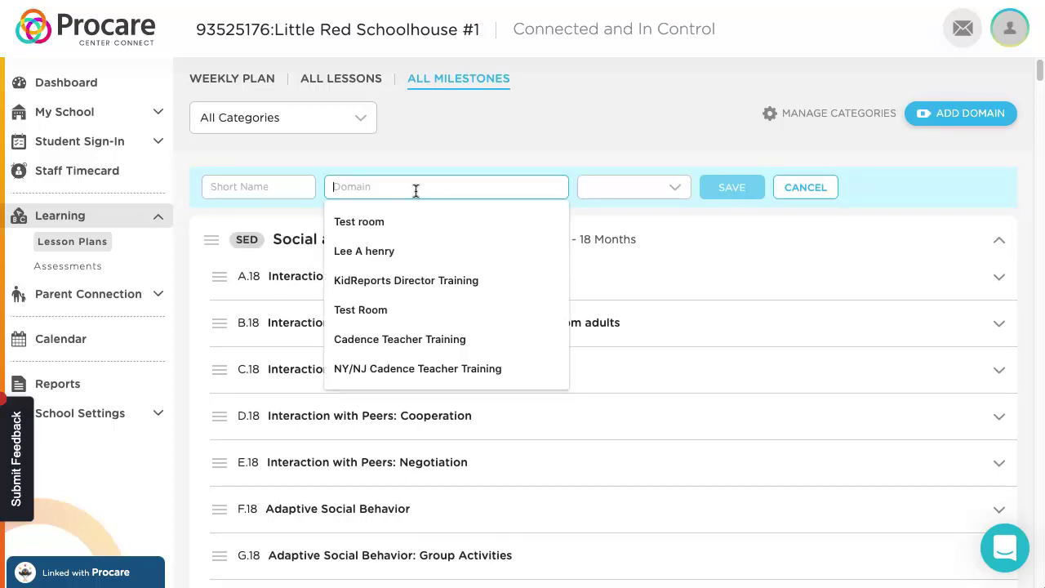
left_click(662, 191)
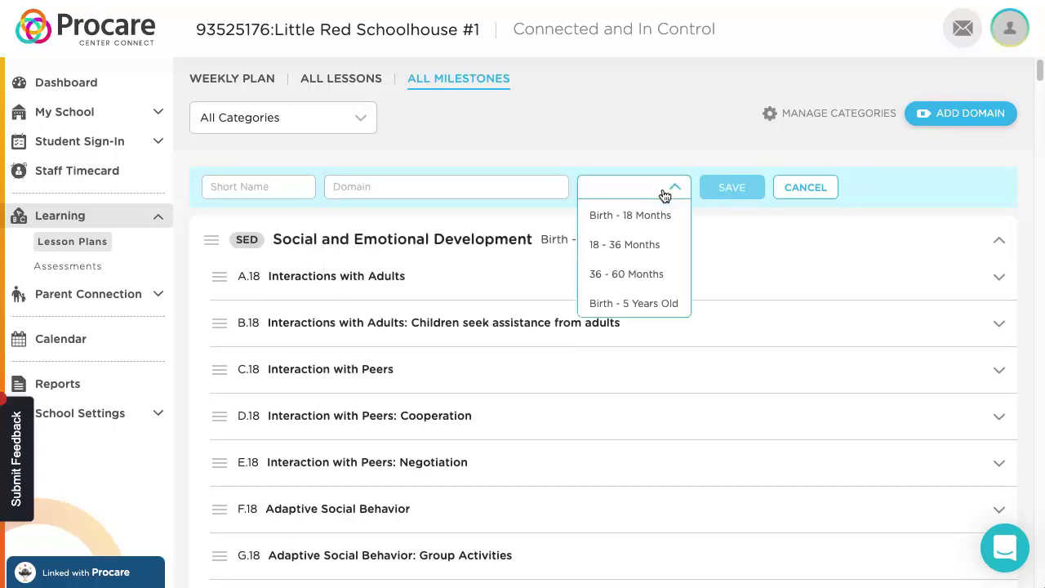
left_click(948, 159)
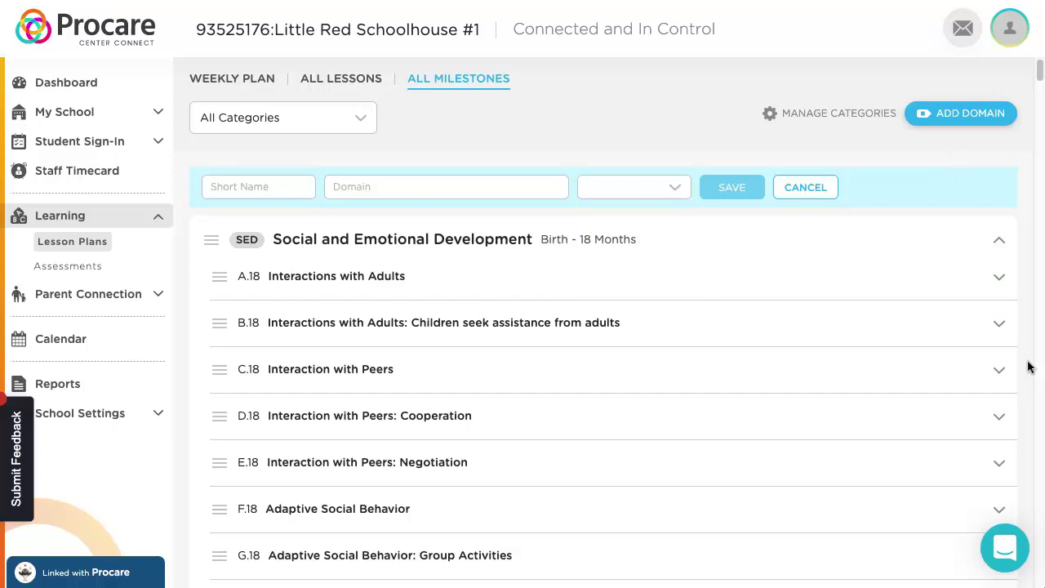
- Examine the milestones under sub domain B.18 and its new milestone form, then cancel the form
left_click(997, 326)
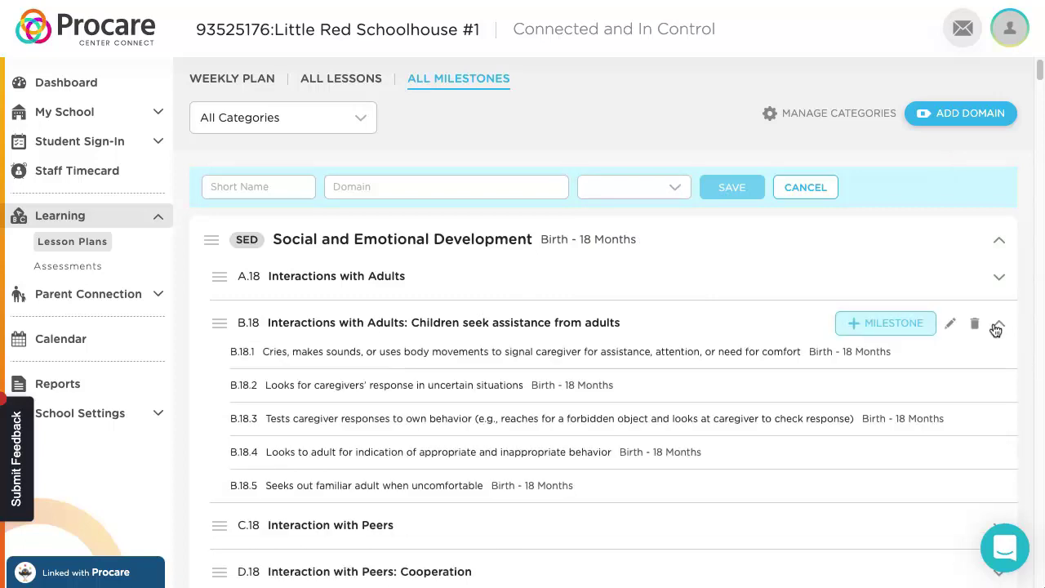
left_click(996, 327)
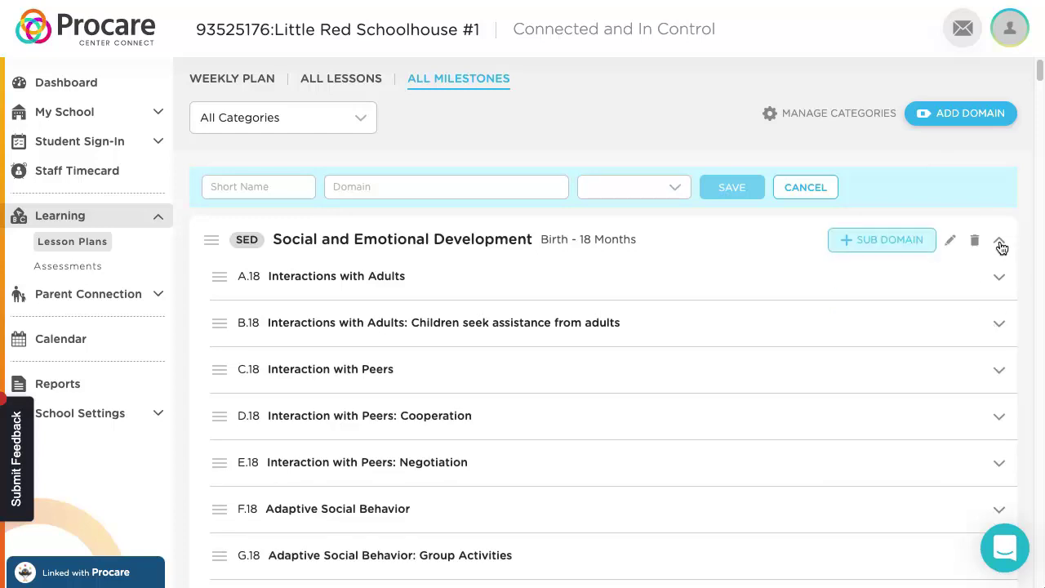
left_click(999, 329)
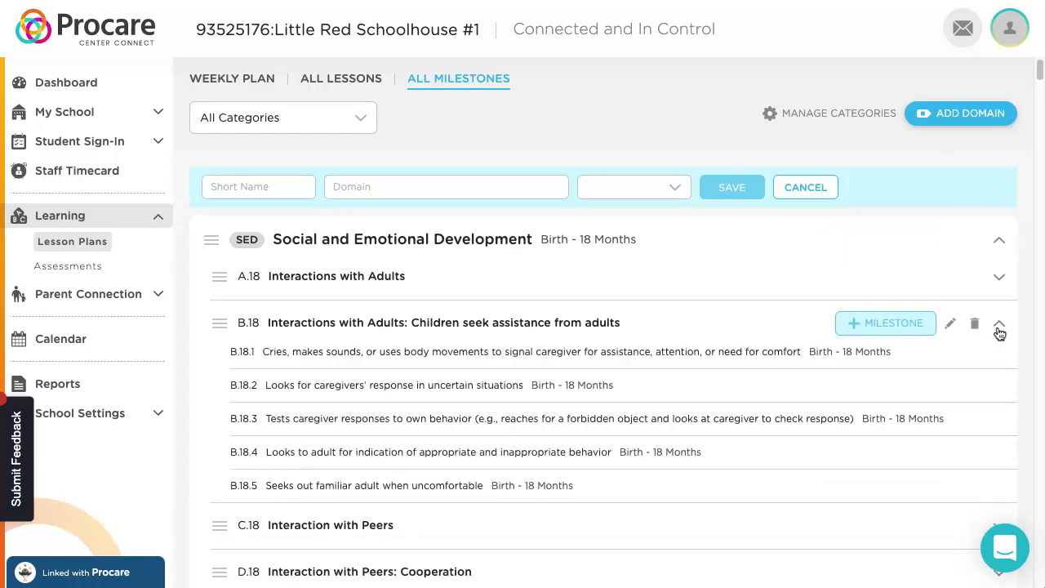
left_click(880, 331)
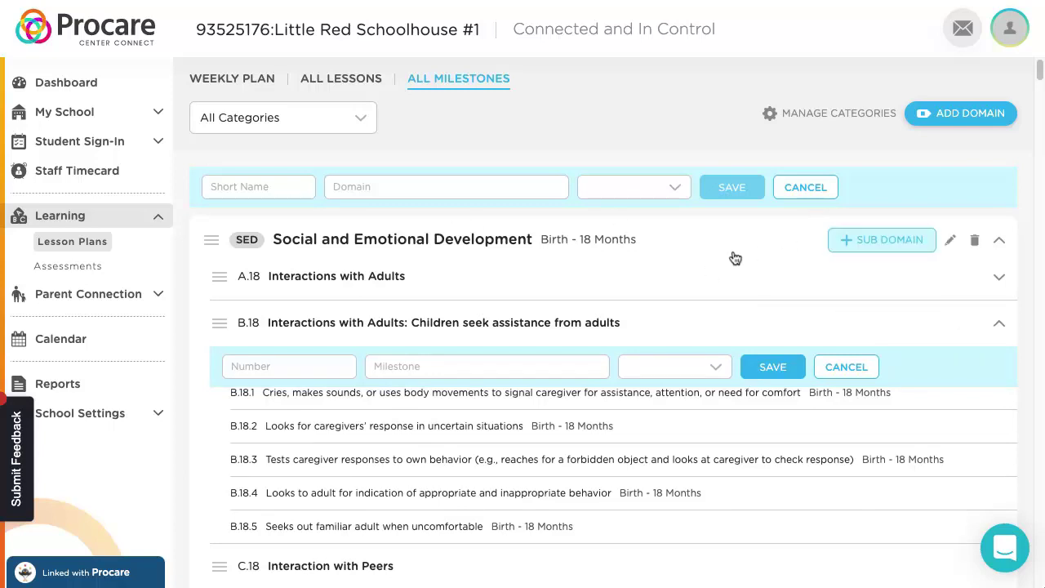
left_click(846, 367)
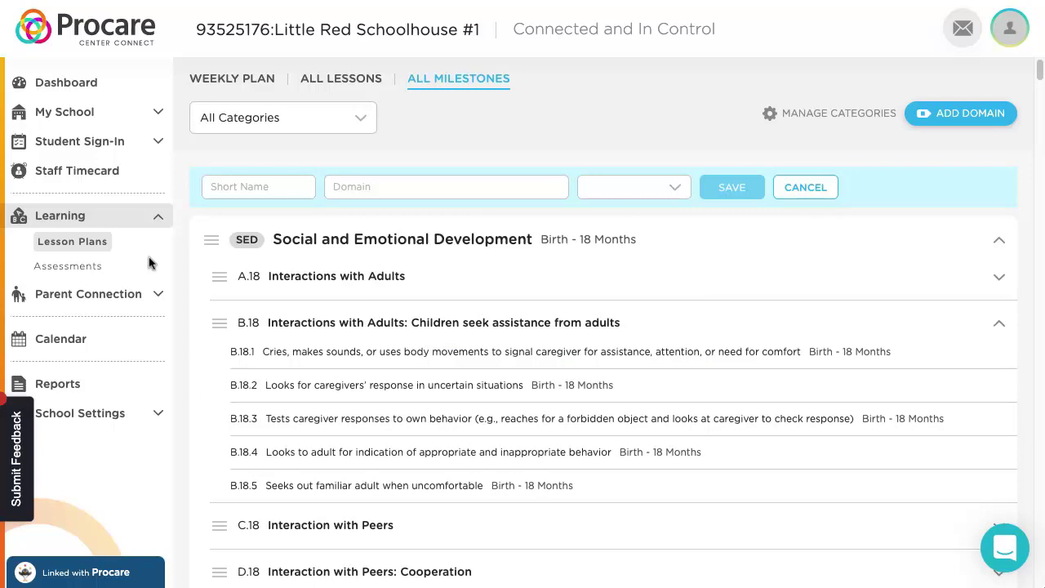
- Open the first listed student's assessment and look at the progress ratings for Social and Emotional Development
left_click(74, 268)
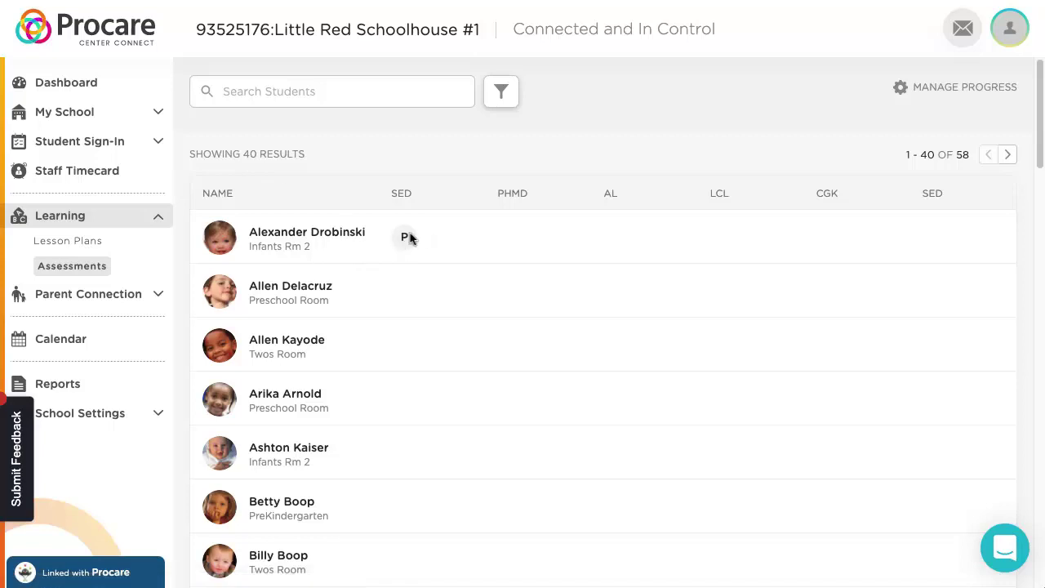
left_click(291, 237)
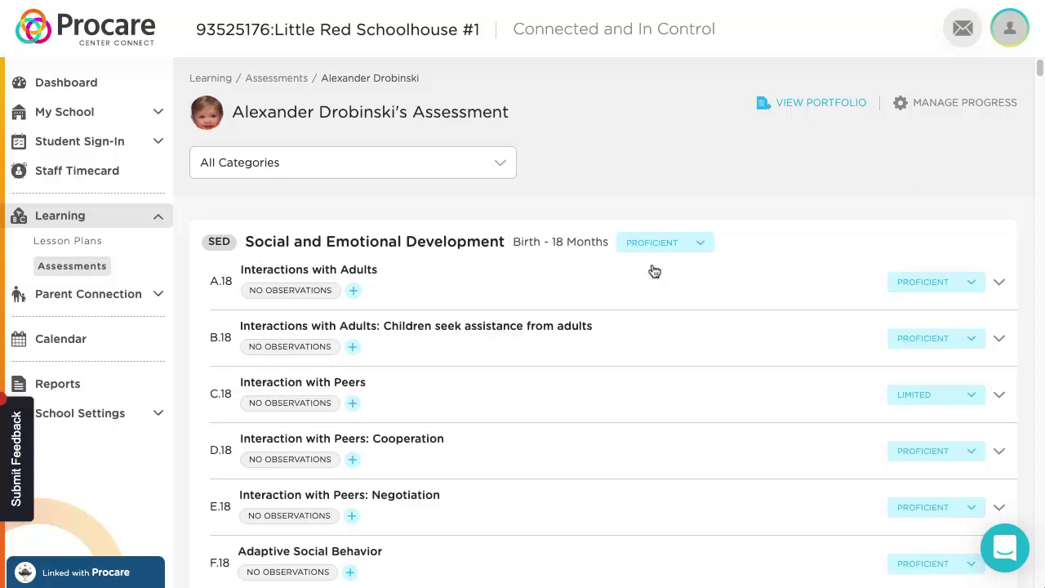
scroll(898, 303, "down", 1)
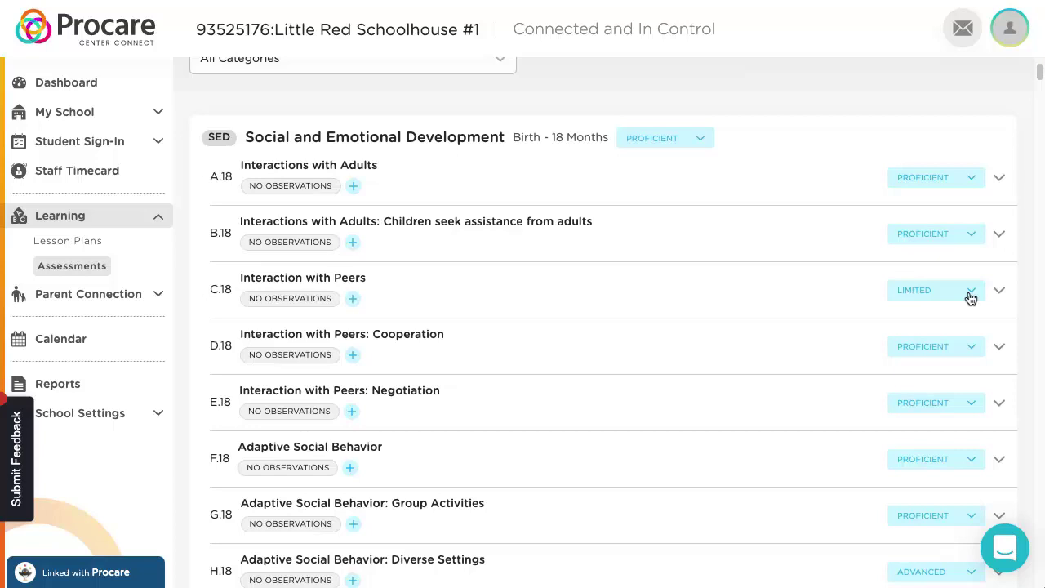
left_click(701, 140)
left_click(781, 298)
- Rate the student's Physical Well-Being, Health, and Motor Development domain as Proficient, applying the rating to all its sub domains
scroll(781, 298, "down", 10)
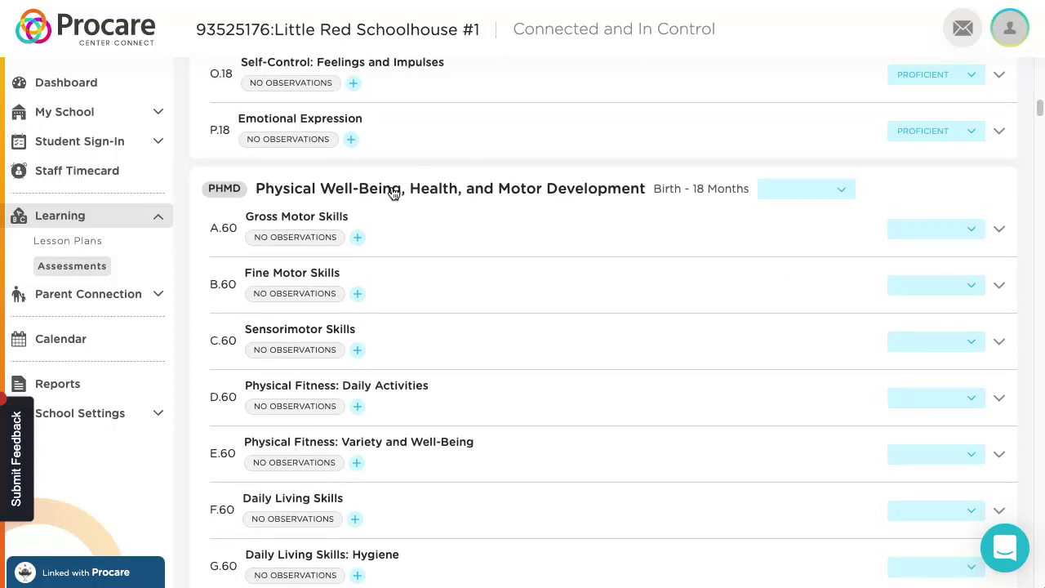
left_click(830, 202)
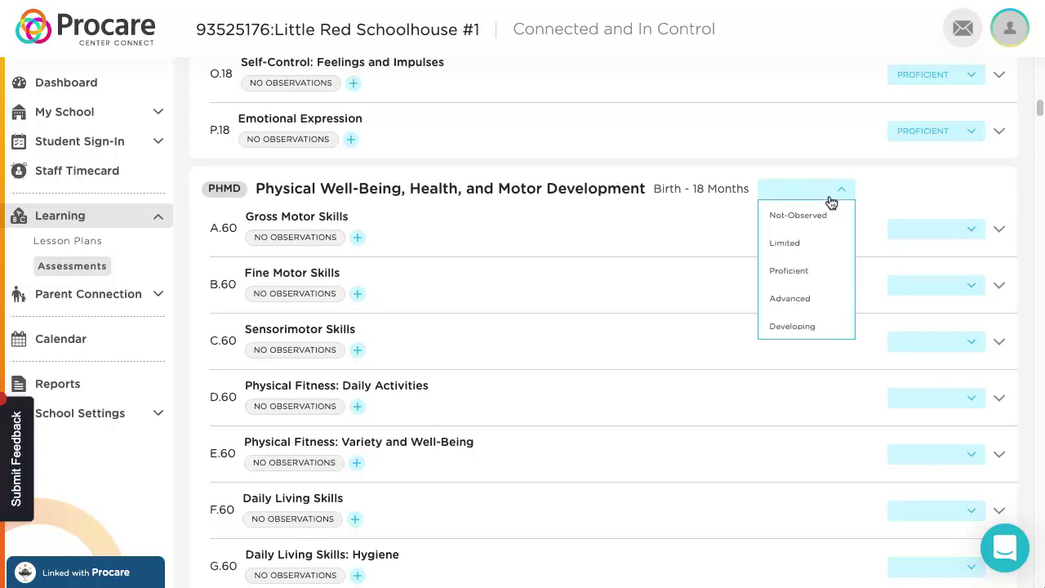
left_click(804, 271)
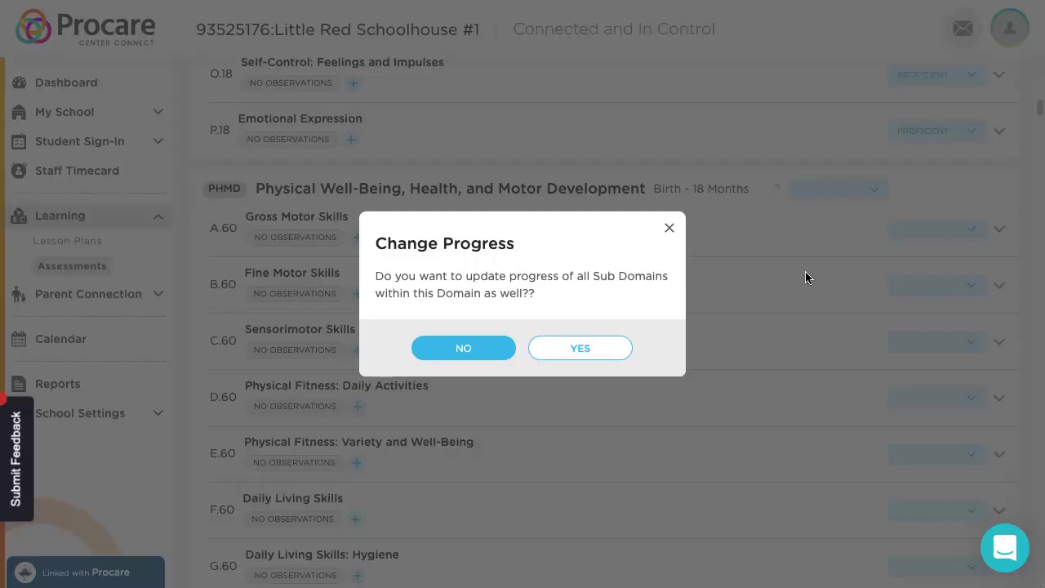
left_click(578, 357)
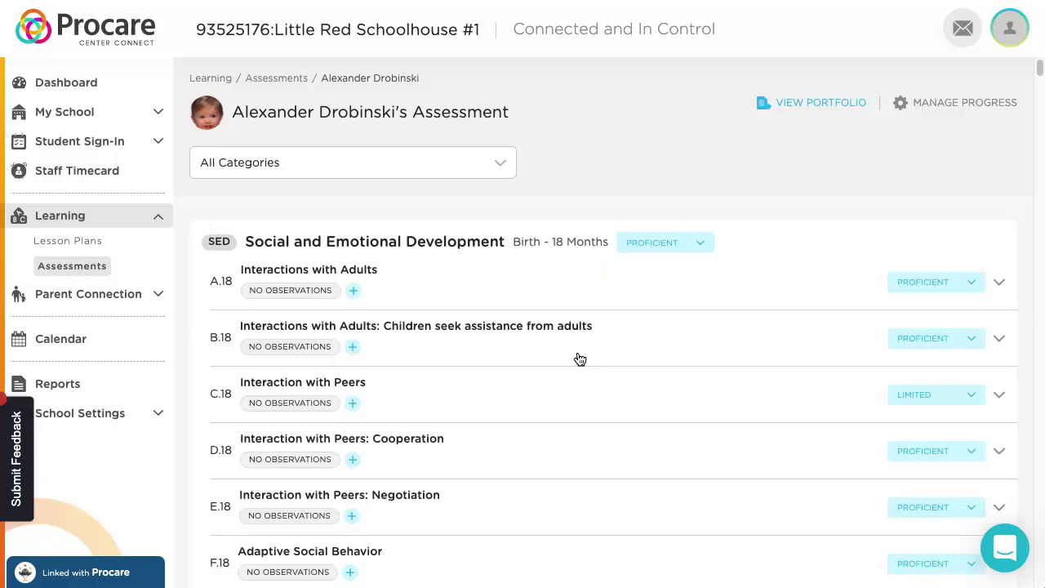
scroll(890, 322, "down", 1)
scroll(890, 323, "down", 5)
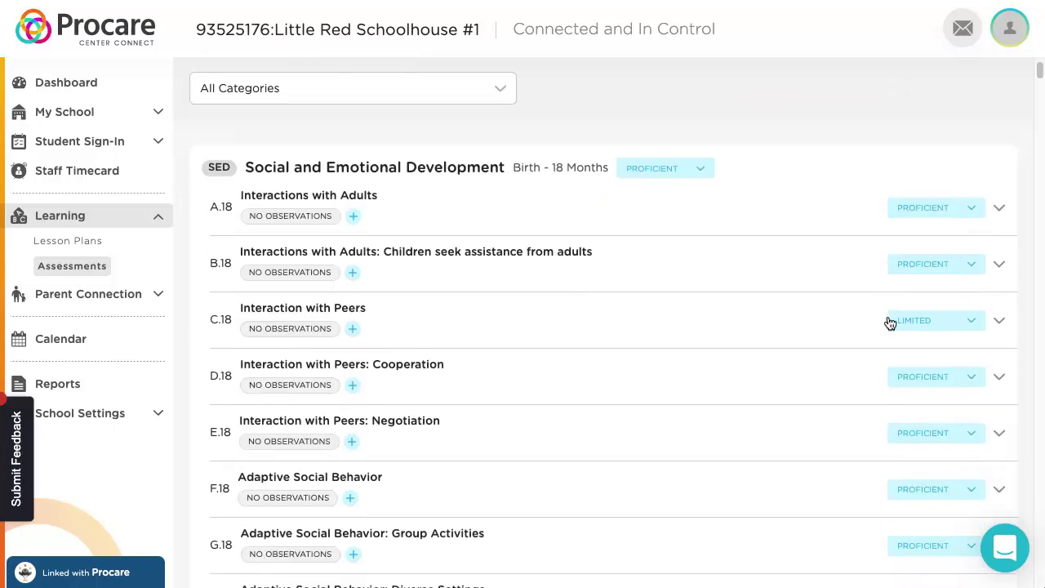
- Rate the Fine Motor Skills sub domain (B.60) as Advanced, applying the rating to all milestones within it
scroll(890, 322, "down", 10)
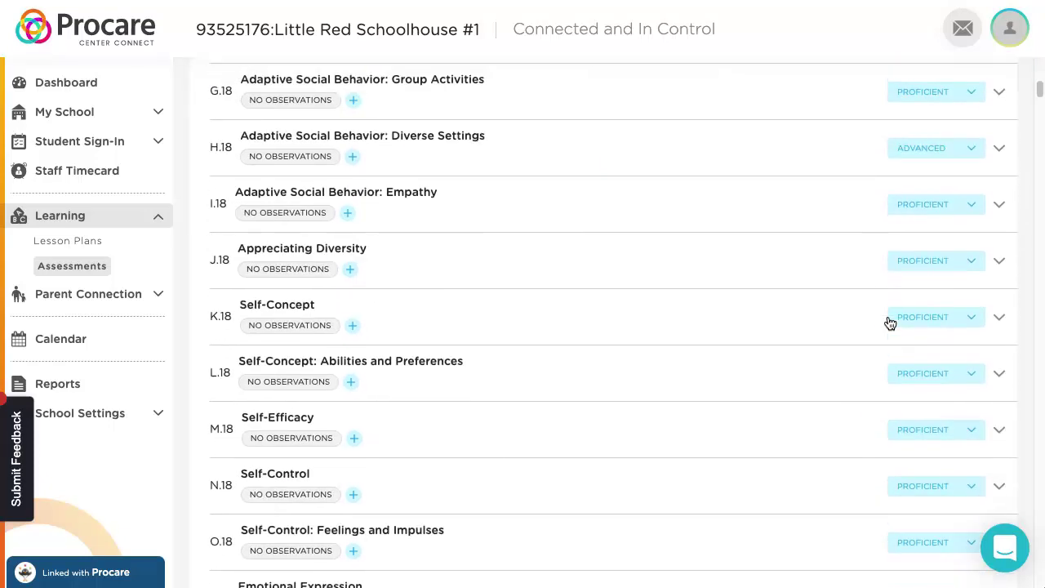
scroll(890, 323, "down", 1)
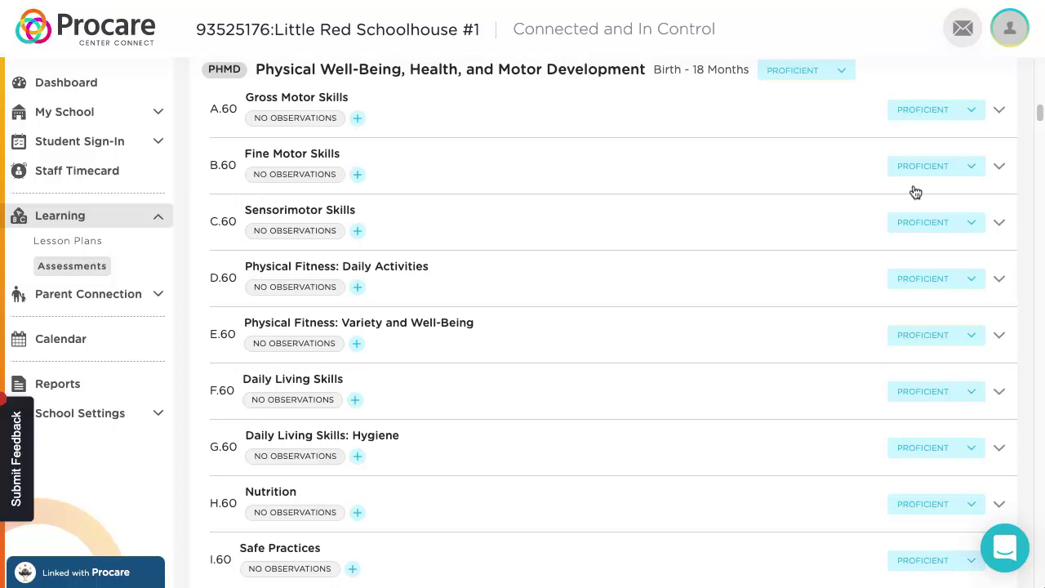
left_click(967, 173)
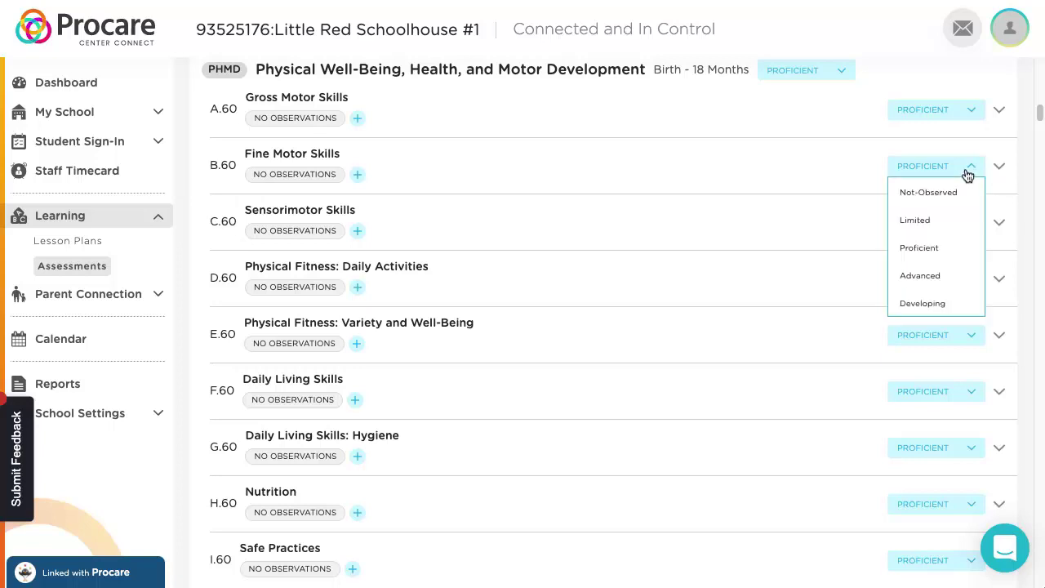
left_click(937, 275)
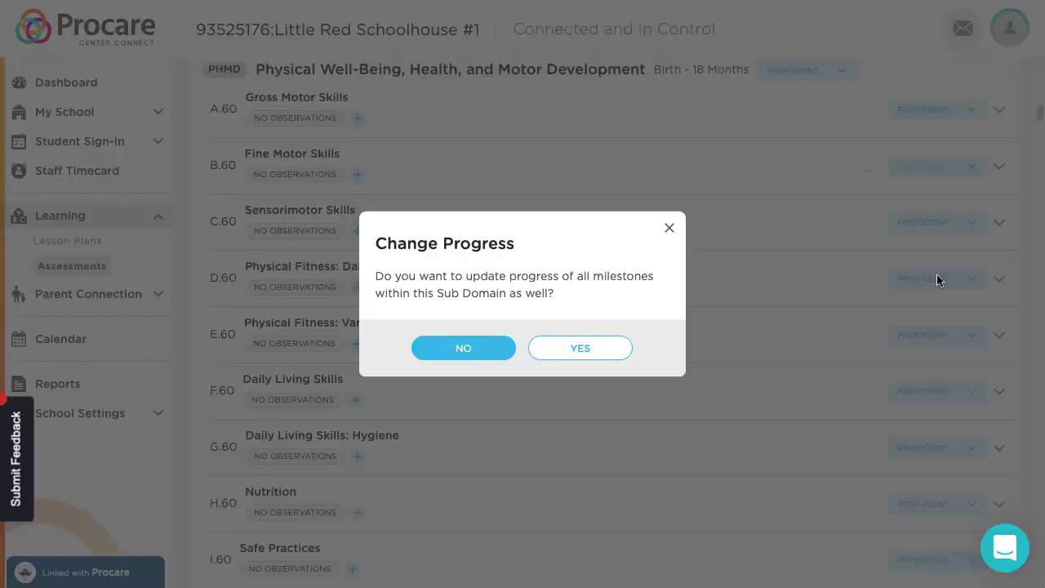
left_click(565, 352)
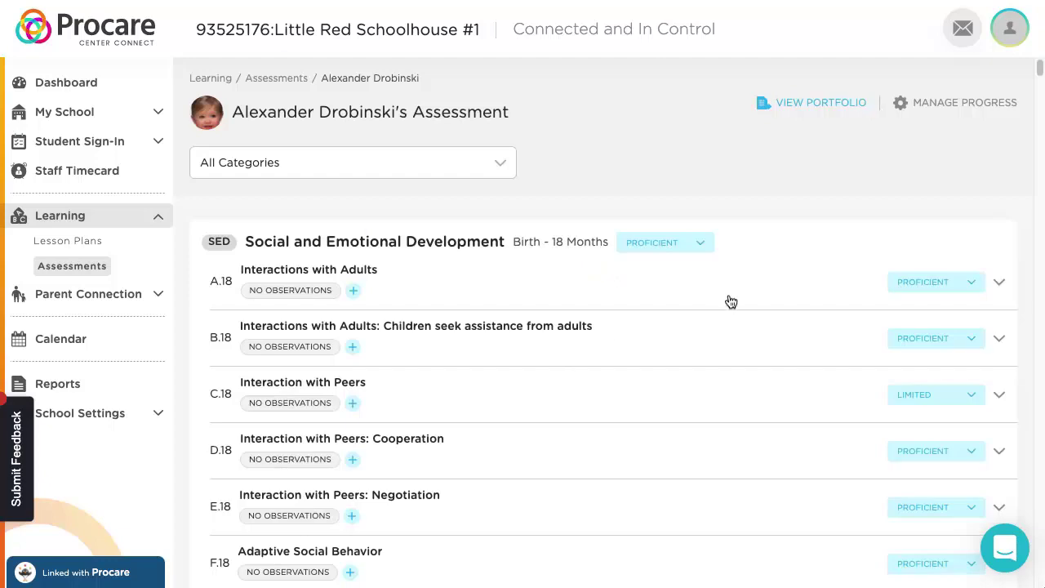
- Review the student's progress ratings across both rated domains, and return to the assessments list of all students
scroll(779, 303, "down", 3)
scroll(779, 303, "down", 10)
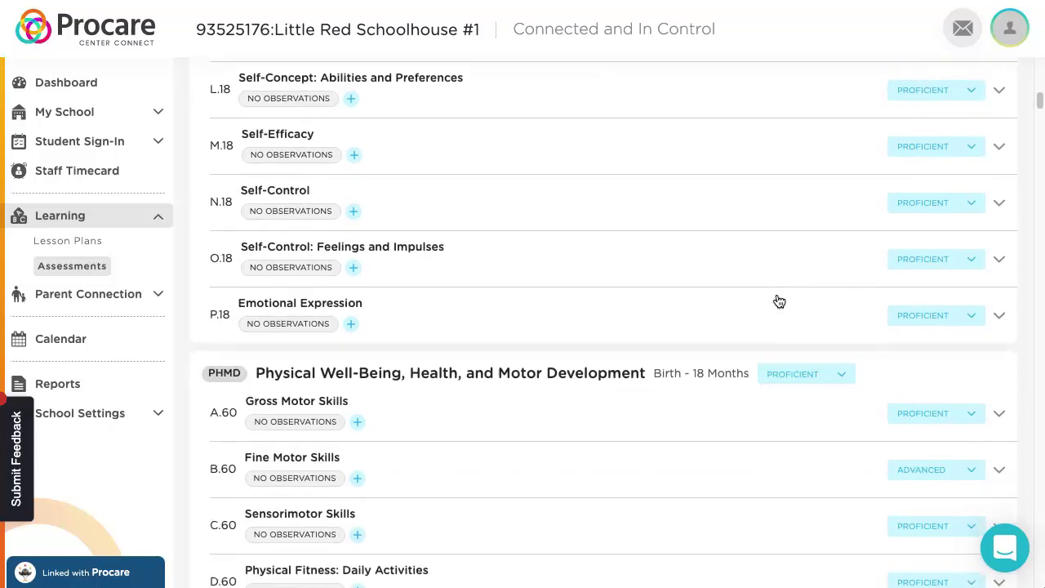
scroll(779, 303, "up", 1)
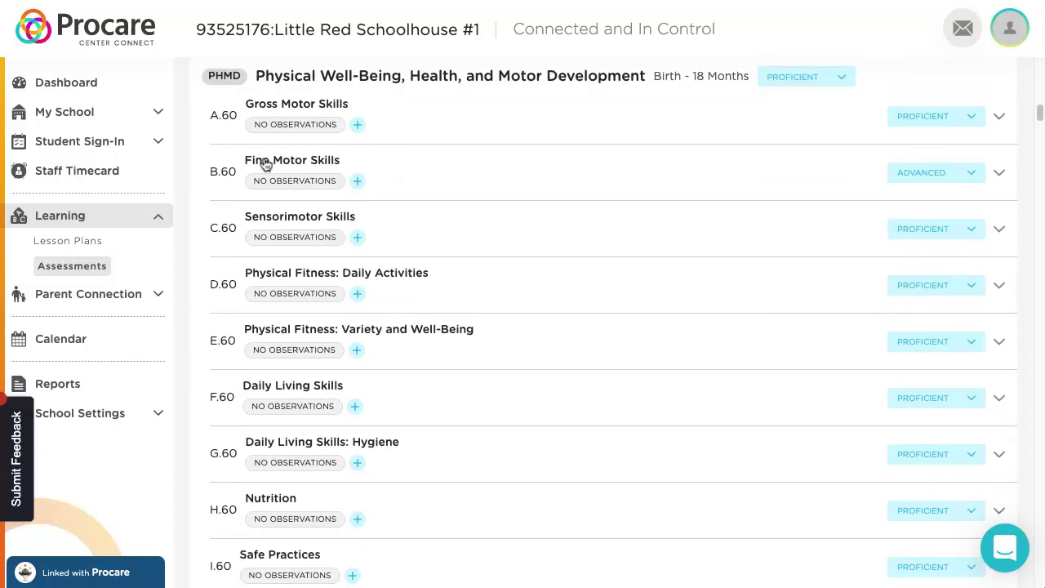
scroll(695, 319, "up", 10)
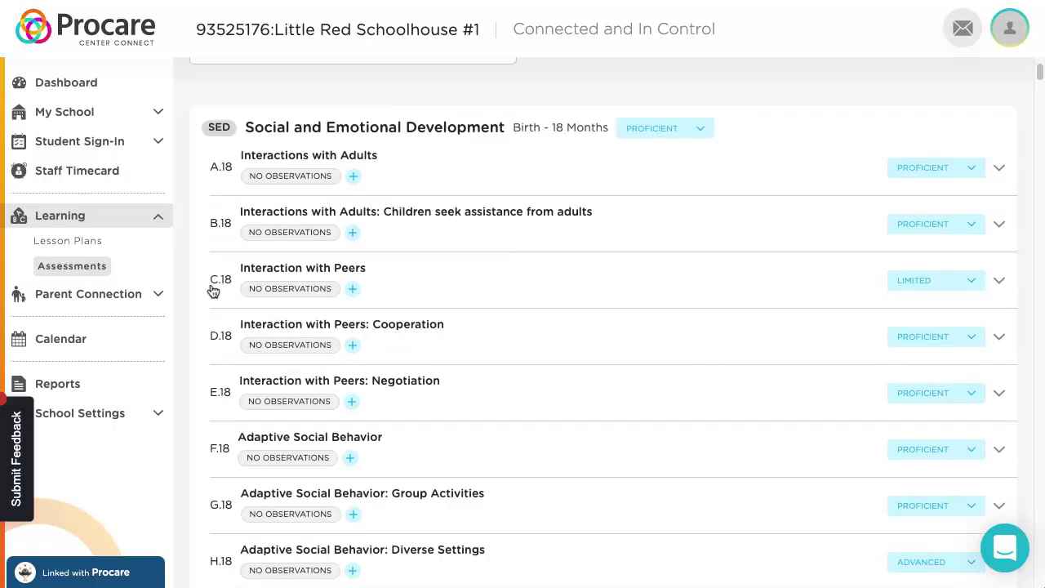
left_click(57, 266)
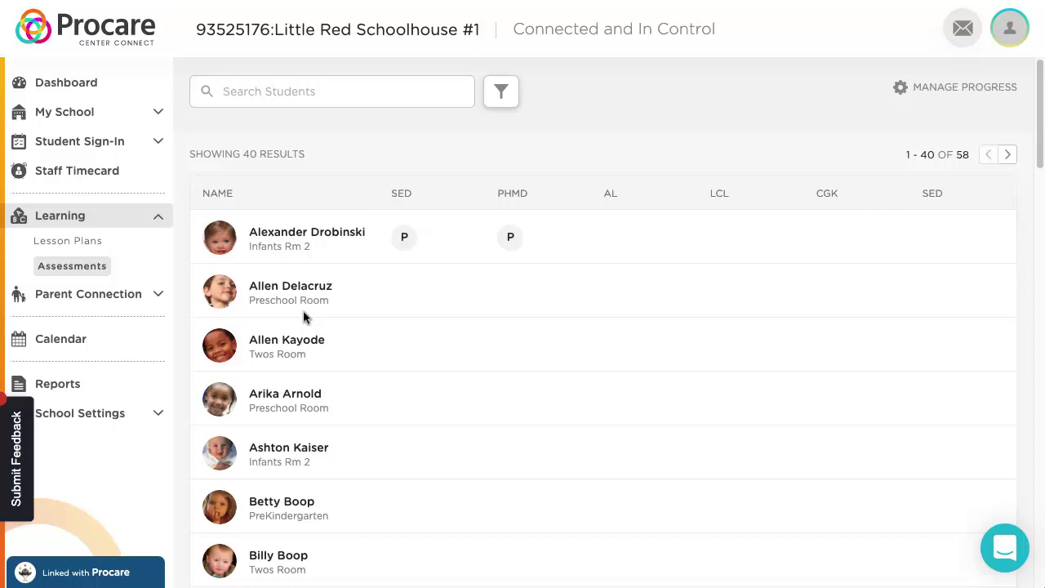
- Open the (Sample) Weekly Newsletter draft from the Parent Connection newsletters for editing
left_click(159, 299)
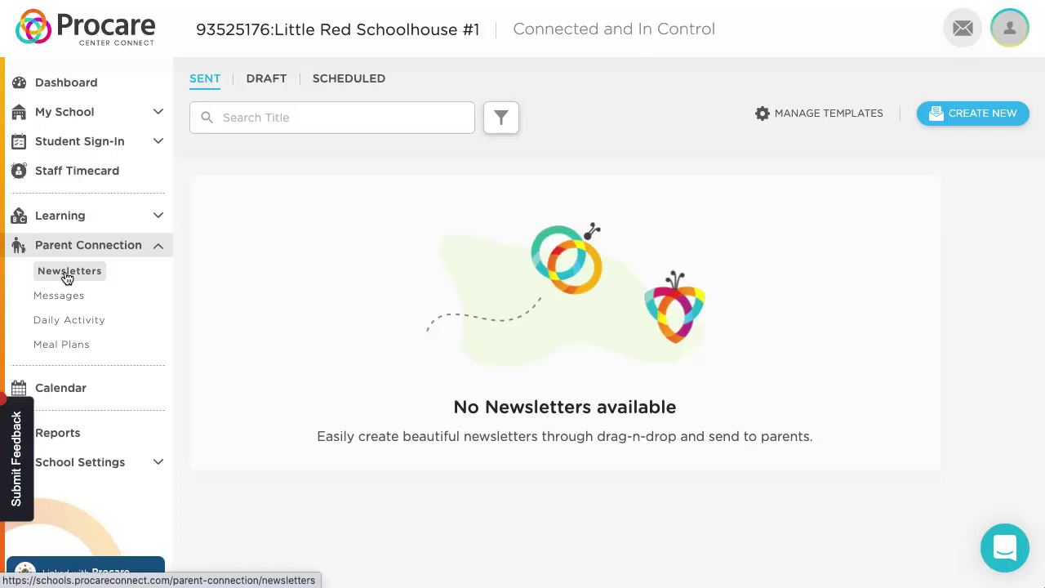
left_click(272, 82)
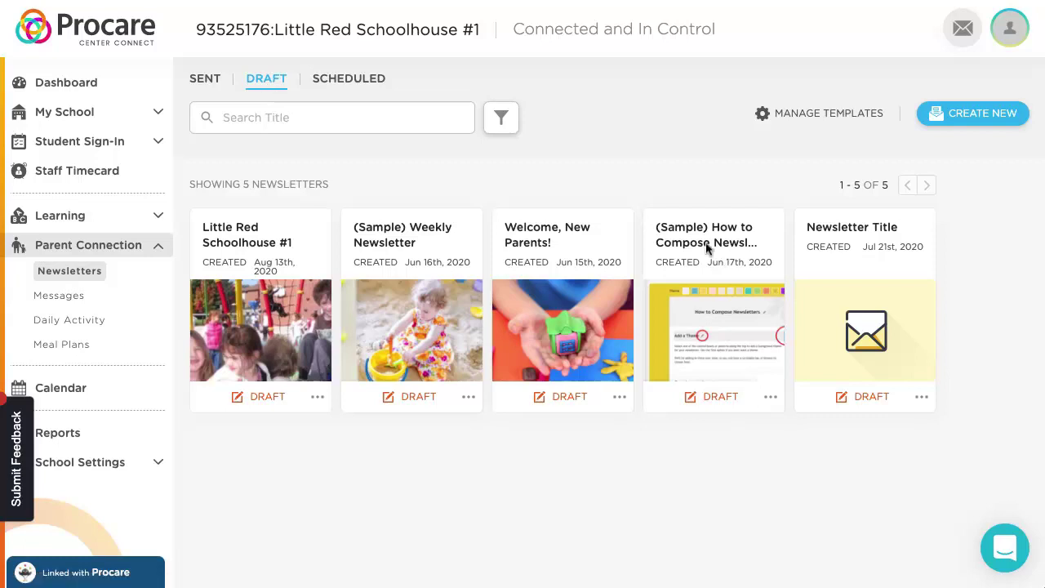
left_click(421, 338)
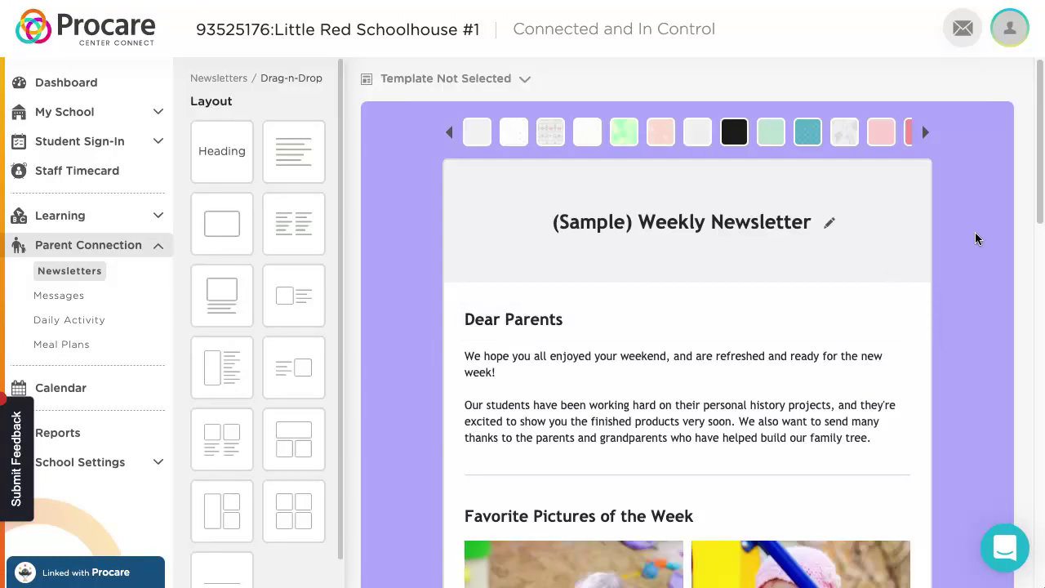
- Look over the start of the weekly newsletter and its title editing form, closing the form without changes
scroll(975, 234, "down", 2)
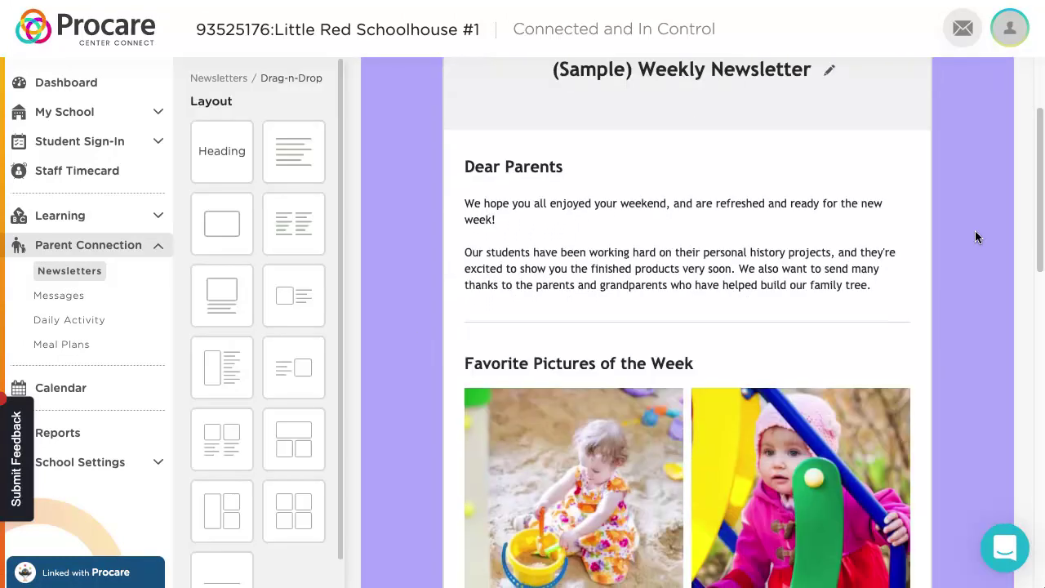
scroll(976, 233, "up", 2)
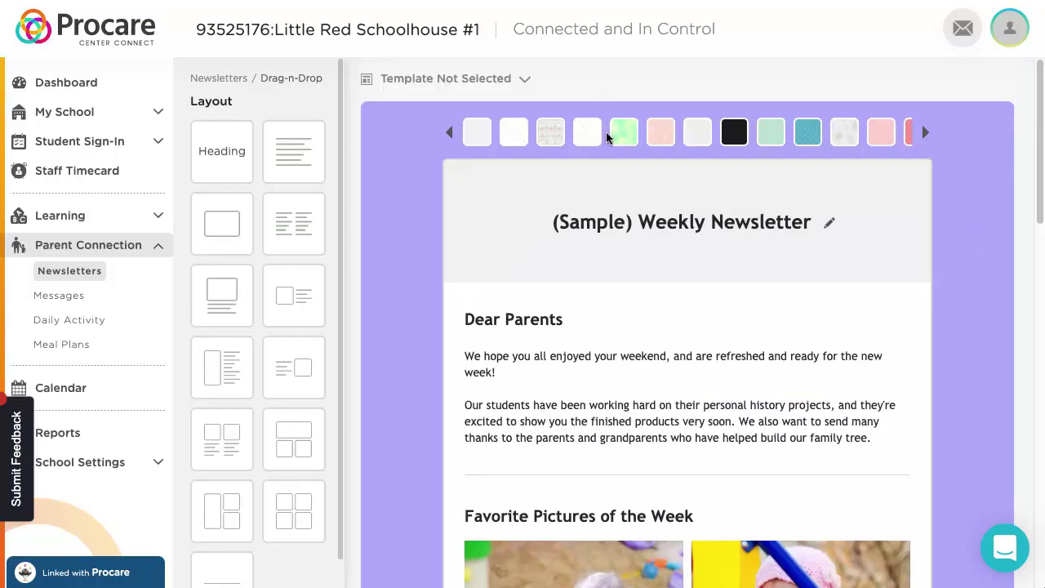
left_click(829, 226)
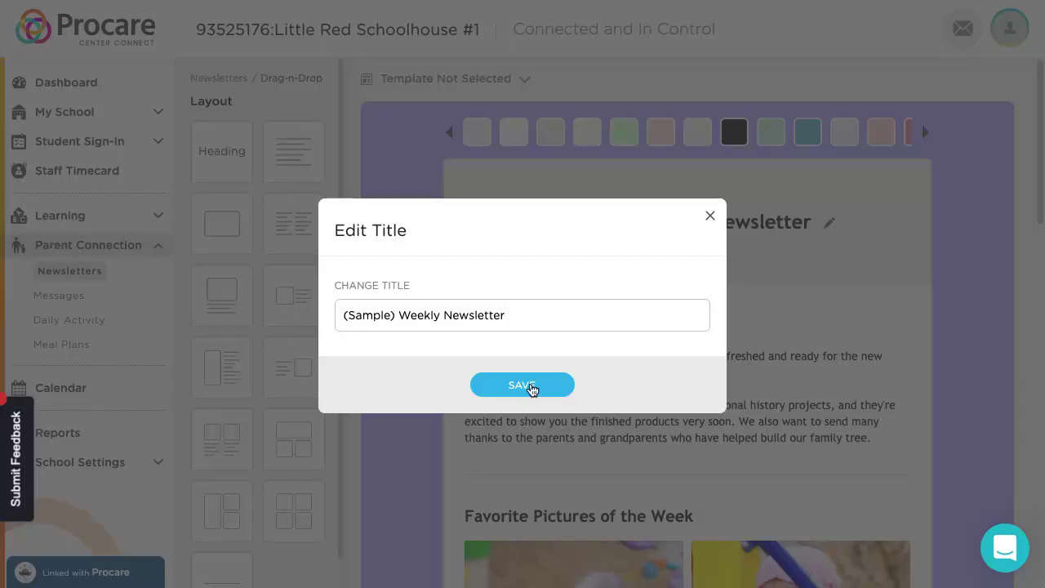
left_click(709, 215)
- Examine the newsletter's greeting text, Favorite Pictures of the Week photos and Upcoming Events sections and their editing options
scroll(904, 243, "down", 3)
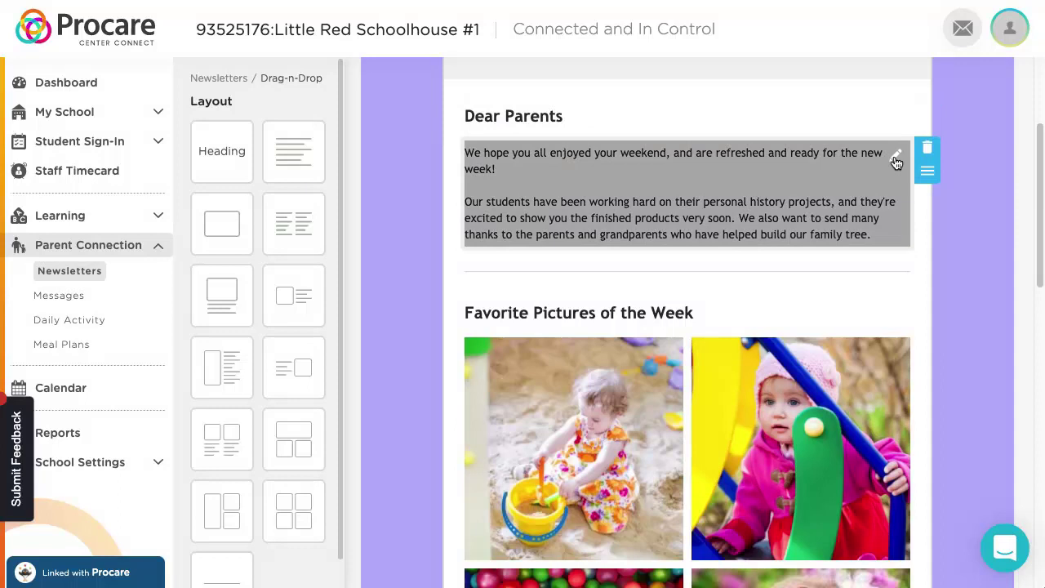
scroll(935, 234, "down", 2)
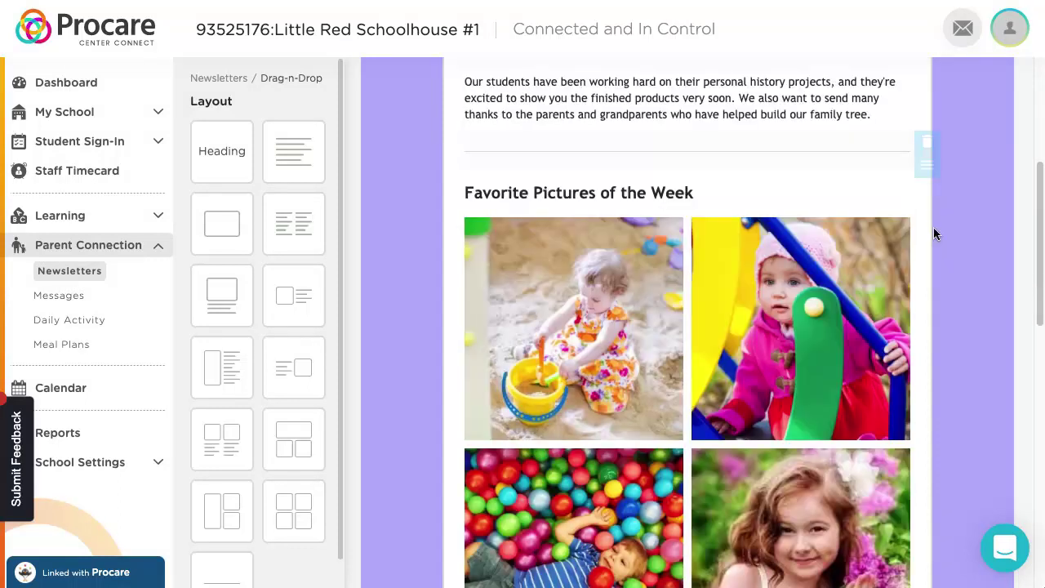
scroll(935, 235, "down", 2)
mouse_move(553, 215)
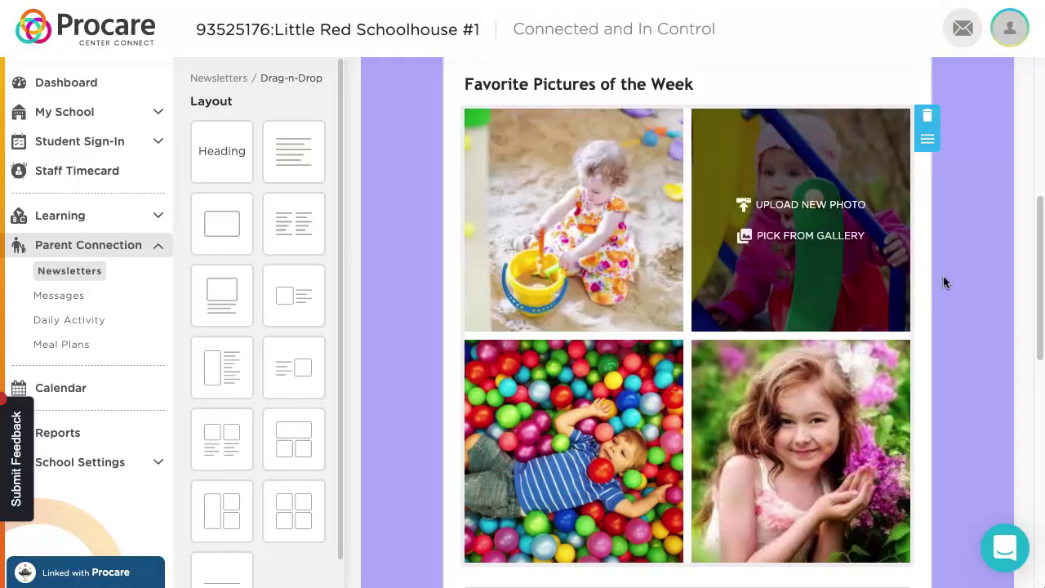
scroll(953, 272, "down", 3)
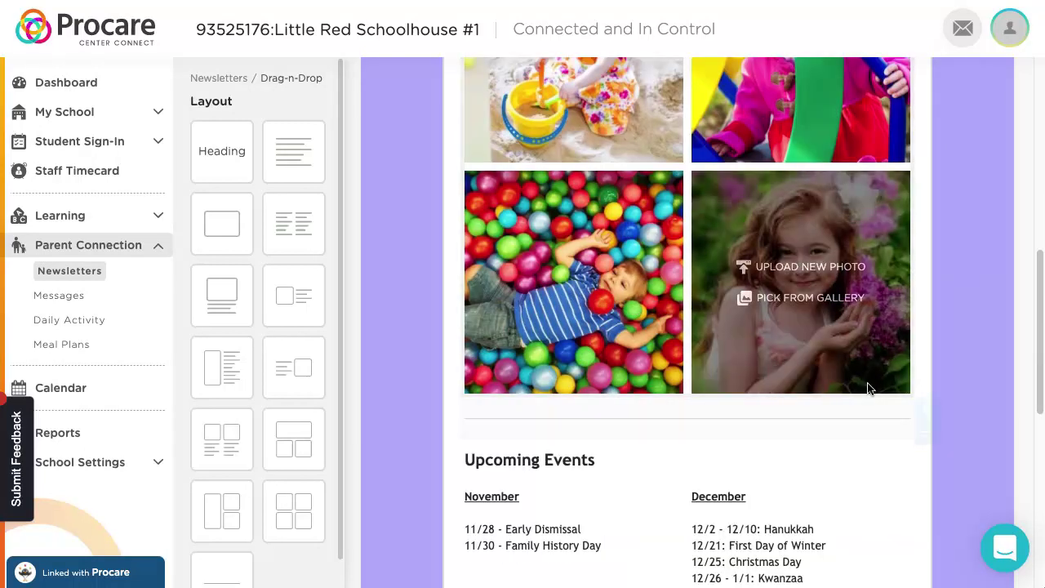
scroll(868, 384, "down", 3)
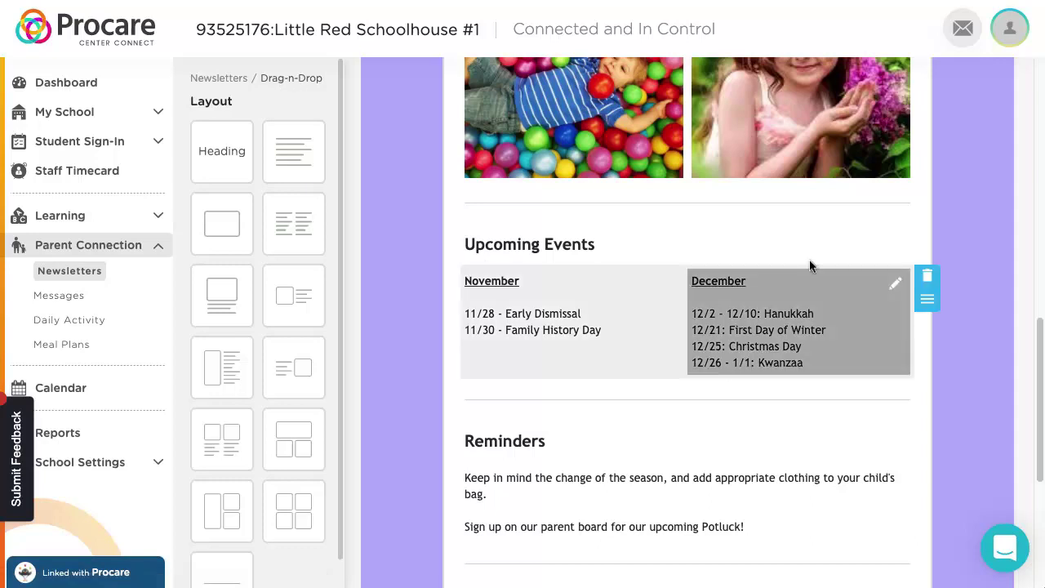
- Add a two-column text layout below the Reminders text and a single-photo layout directly beneath it
scroll(871, 421, "down", 3)
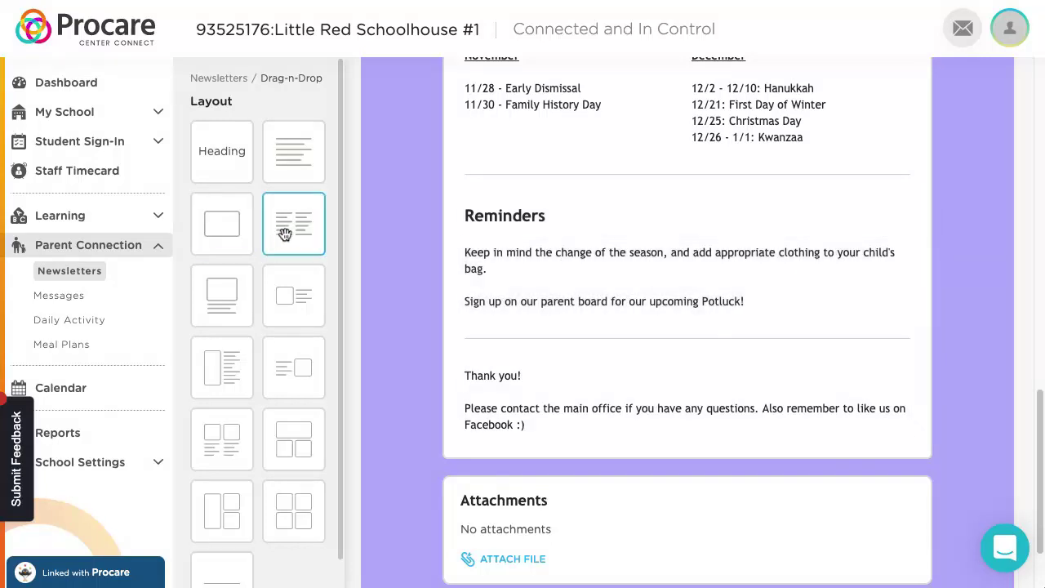
left_click_drag(284, 235, 578, 334)
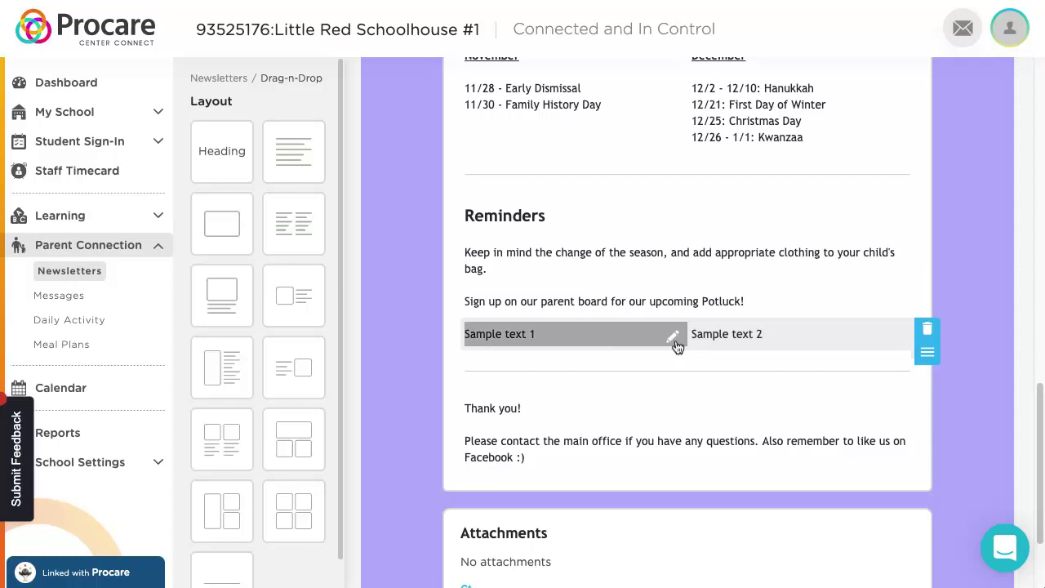
left_click_drag(221, 227, 697, 406)
- Delete the empty photo layout and the two-column sample text layout from the newsletter
scroll(910, 327, "down", 3)
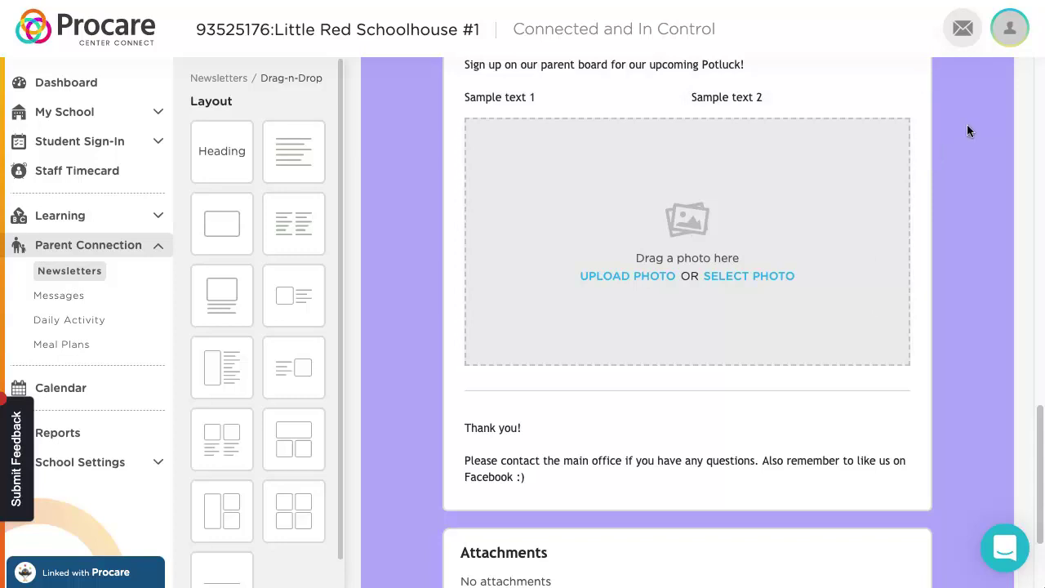
left_click(926, 128)
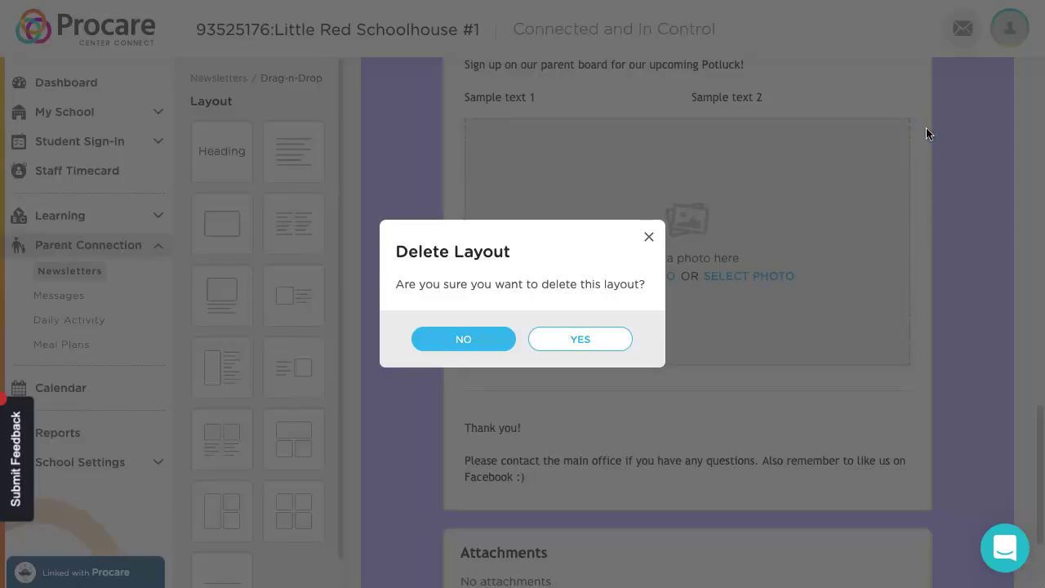
left_click(581, 342)
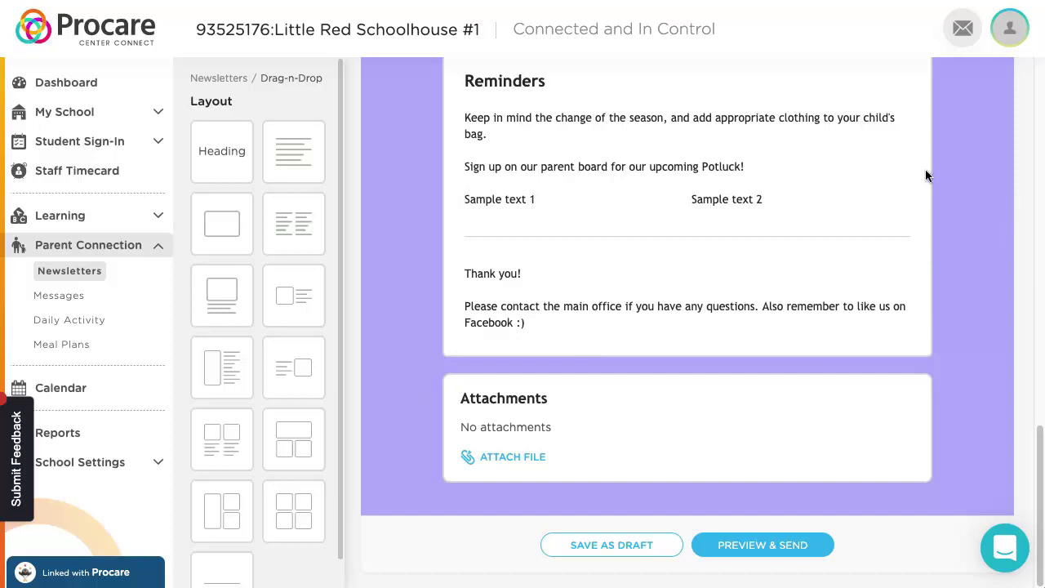
left_click(927, 194)
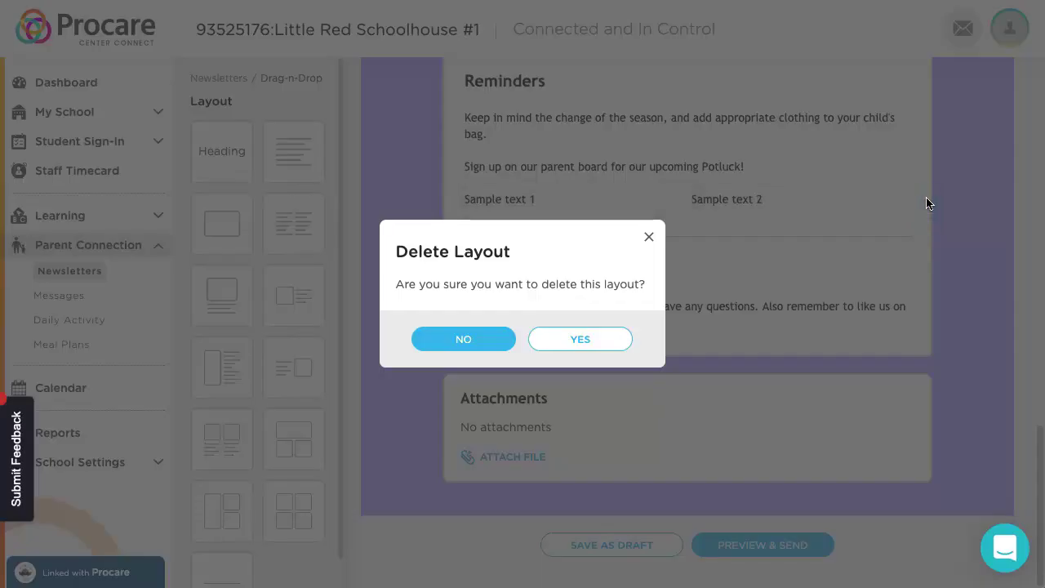
left_click(595, 343)
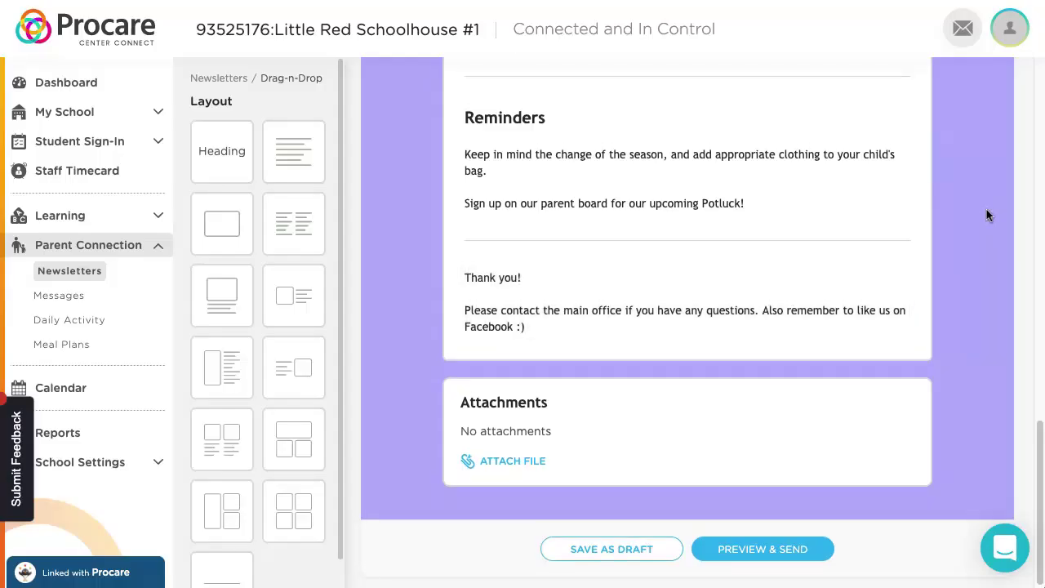
- Try the teal, reindeer-and-tree, green mosaic and grey swirl patterns as the newsletter's background
scroll(986, 211, "up", 5)
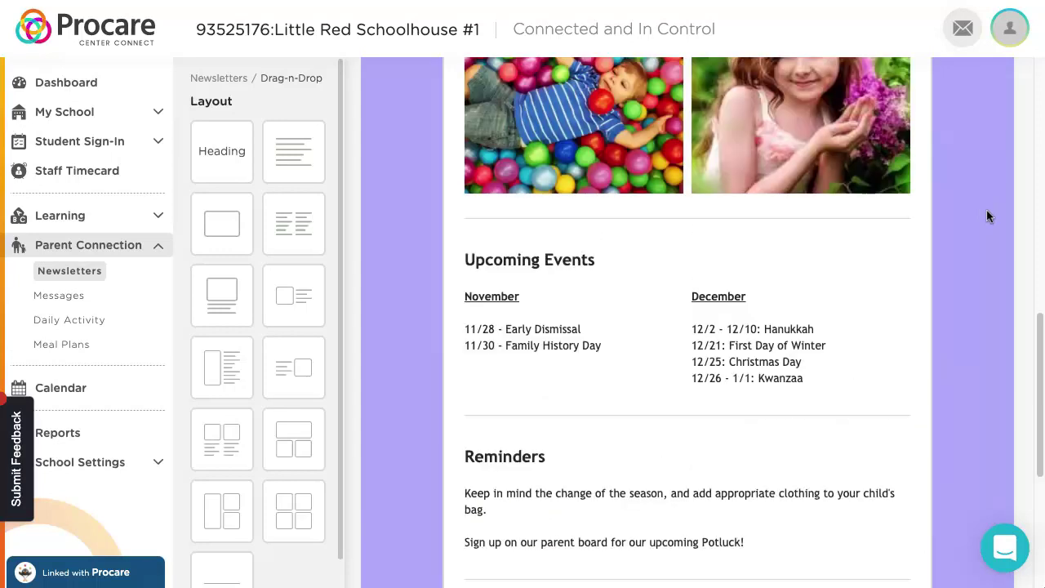
scroll(986, 211, "up", 4)
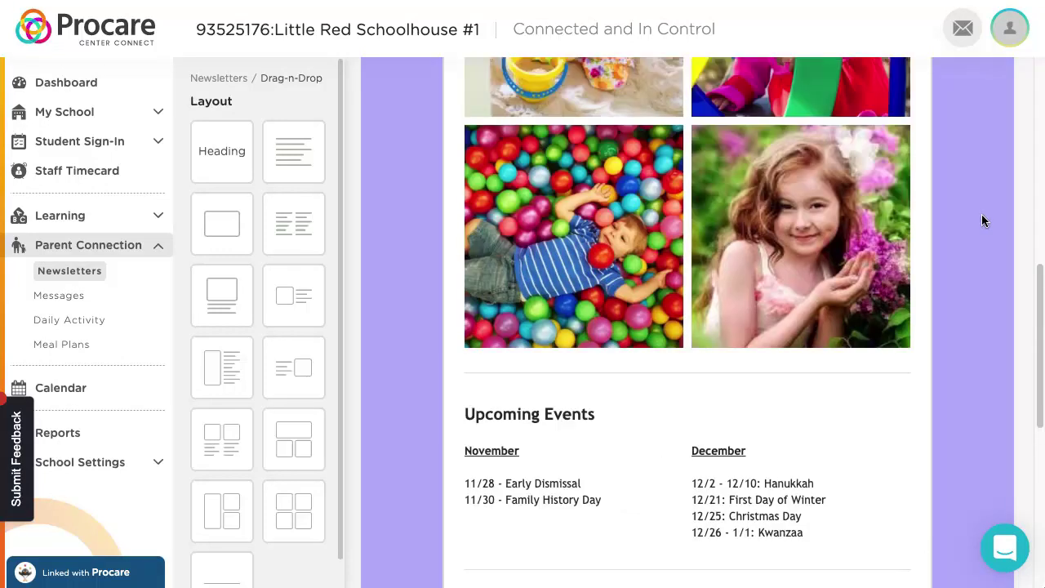
scroll(936, 244, "up", 7)
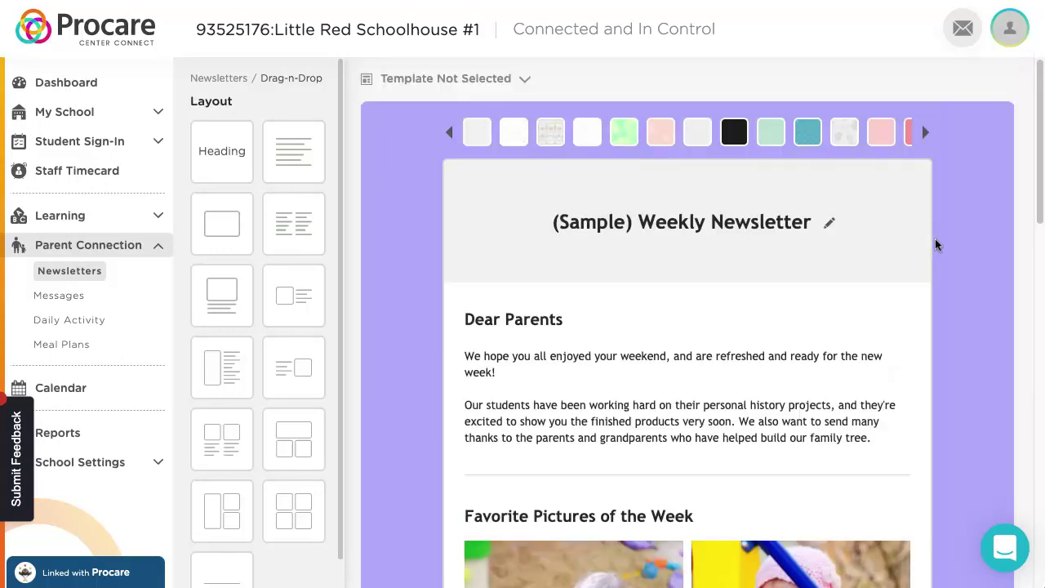
left_click(810, 139)
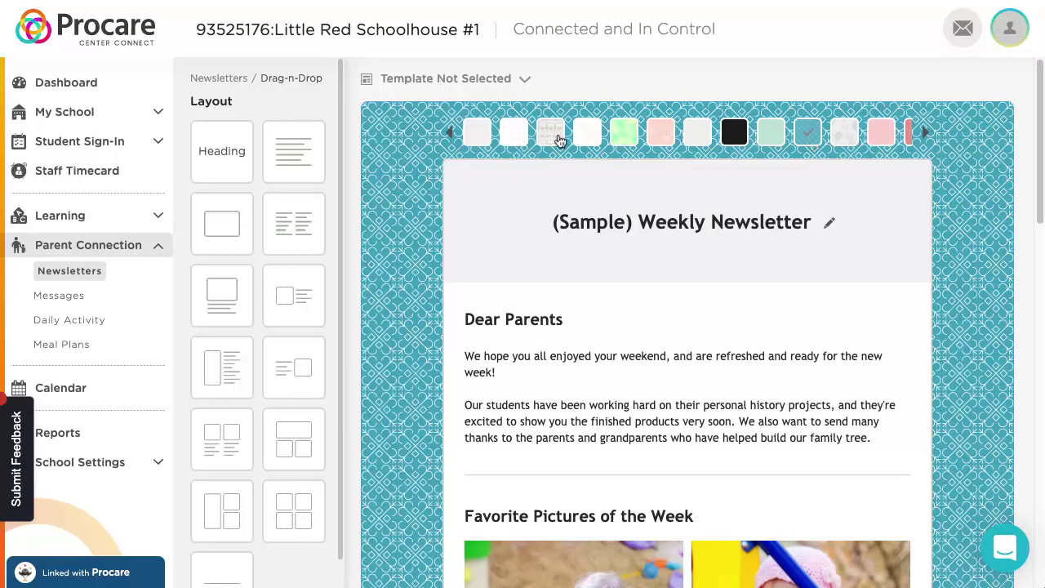
left_click(552, 137)
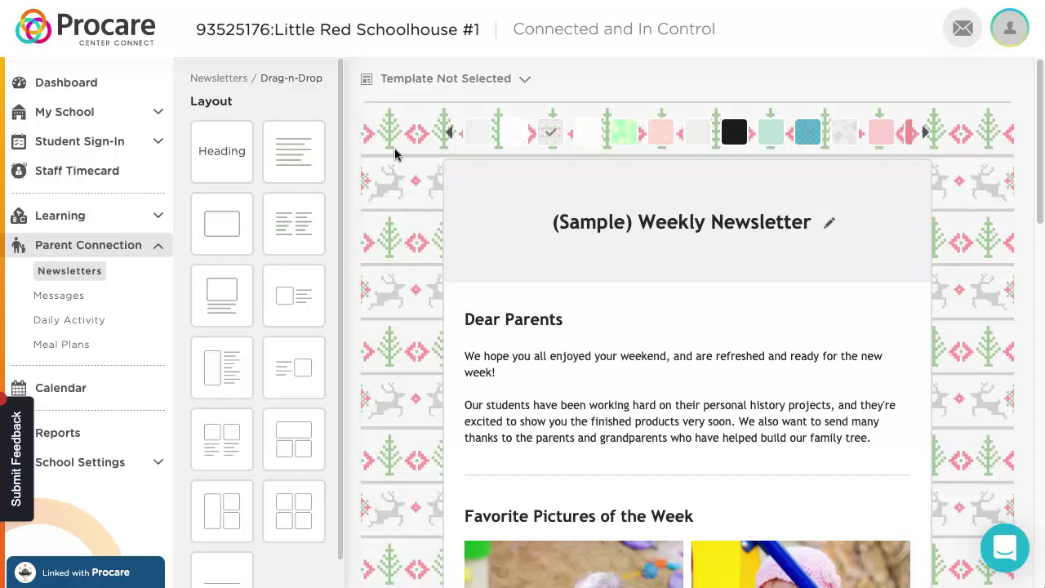
left_click(617, 141)
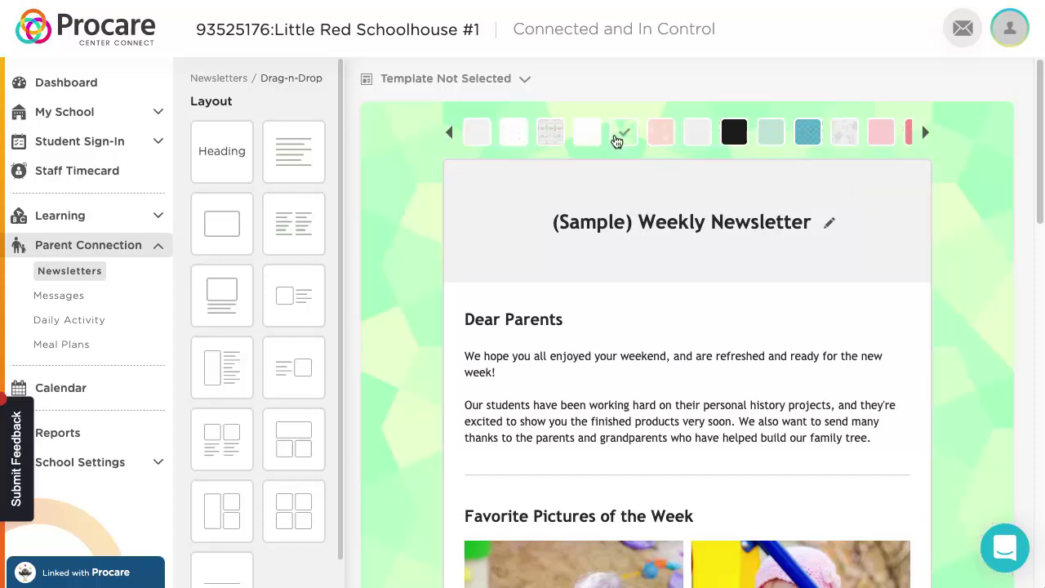
left_click(694, 137)
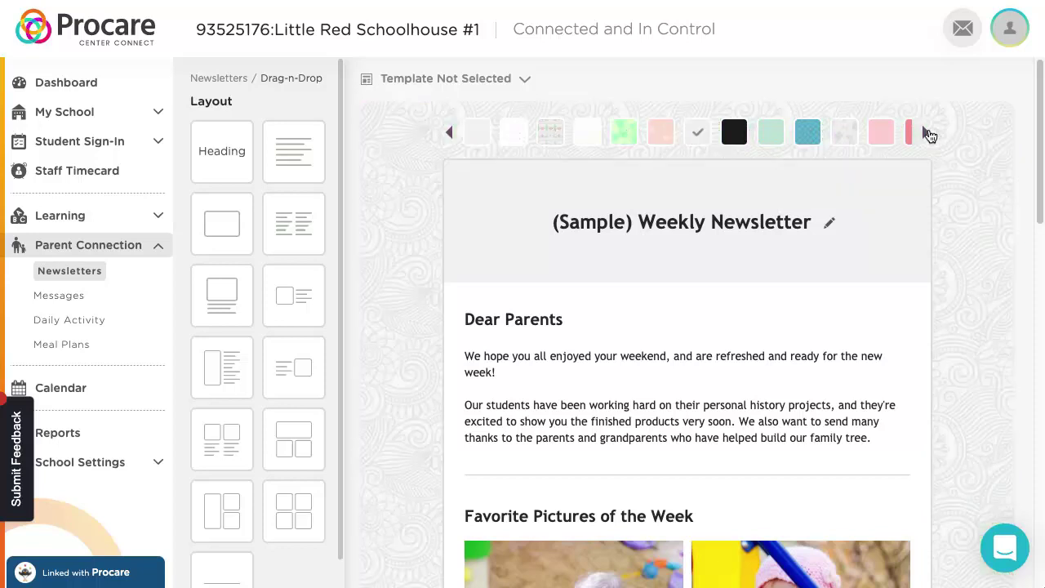
- Try the solid violet and light red backgrounds, and set the newsletter's background to solid dark red
left_click(925, 132)
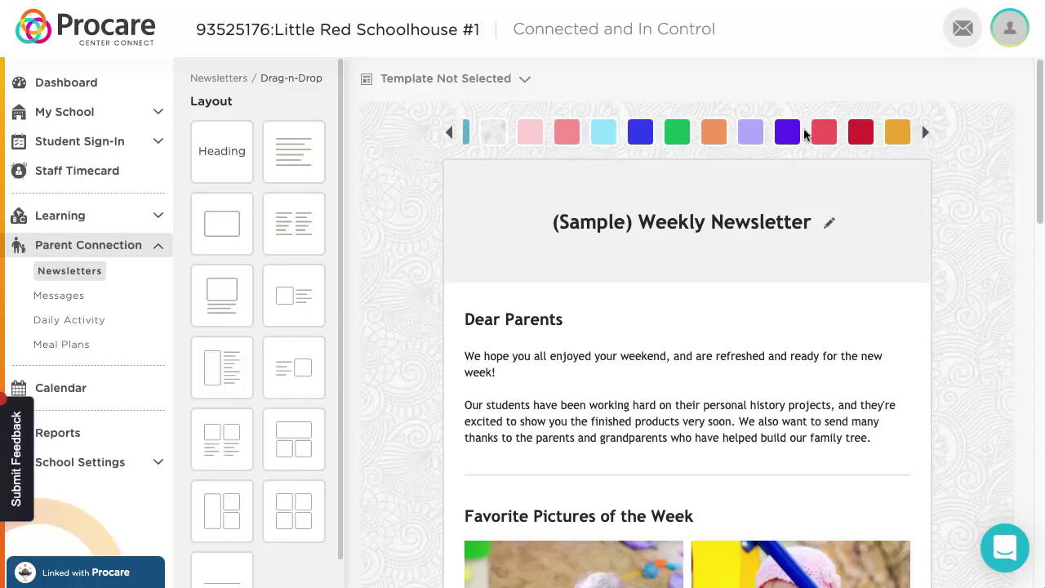
left_click(791, 138)
left_click(826, 139)
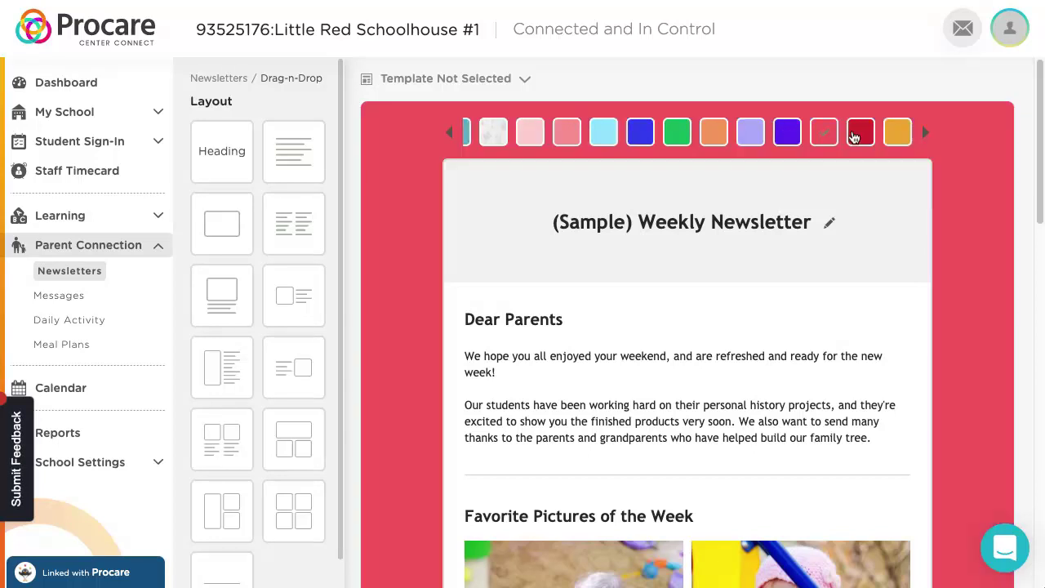
left_click(855, 136)
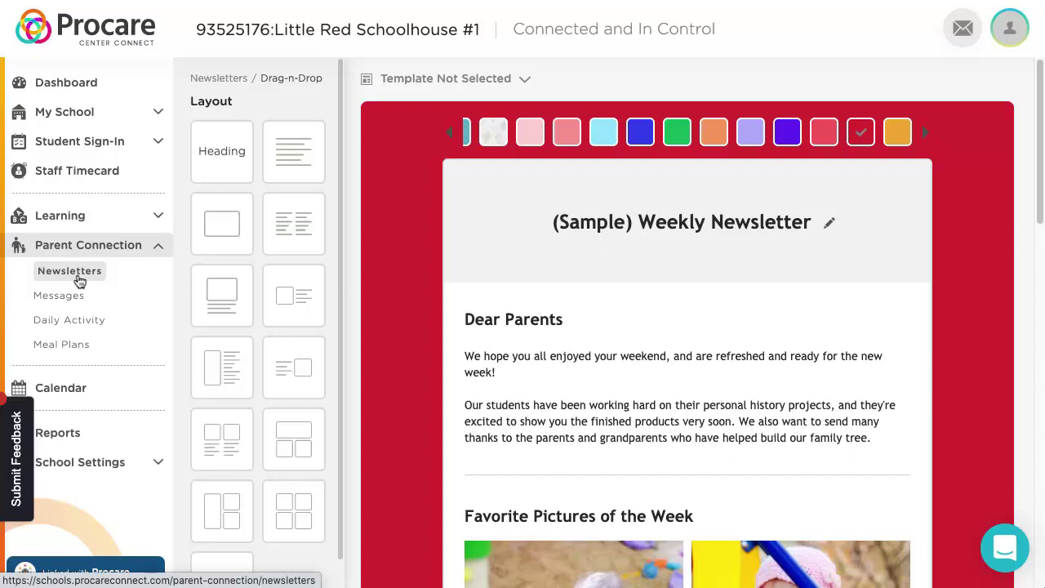
- Open the newsletter's send preview and look through it from the title to the closing text
mouse_move(888, 320)
scroll(891, 327, "down", 10)
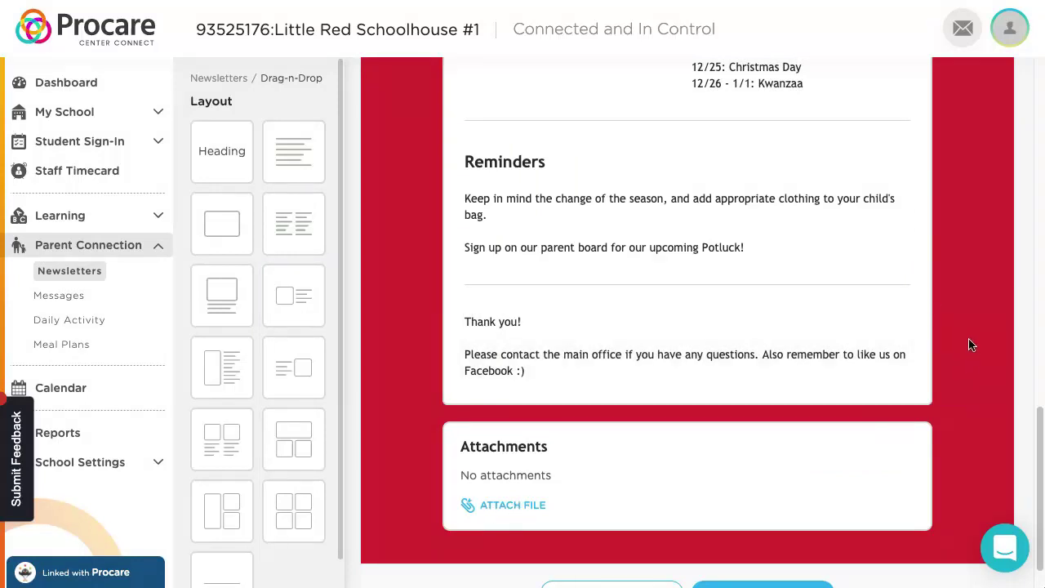
scroll(971, 347, "down", 1)
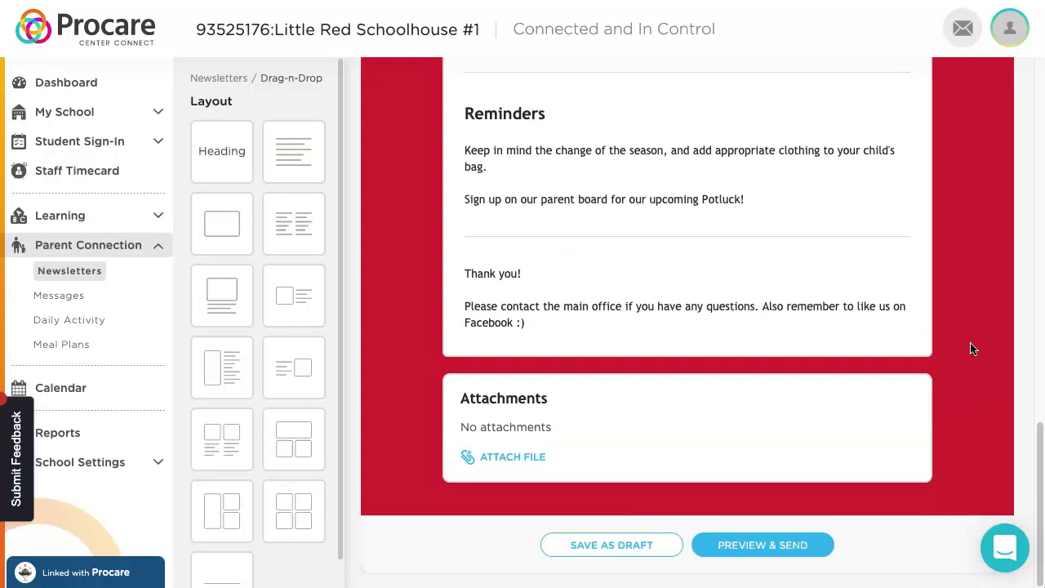
left_click(768, 551)
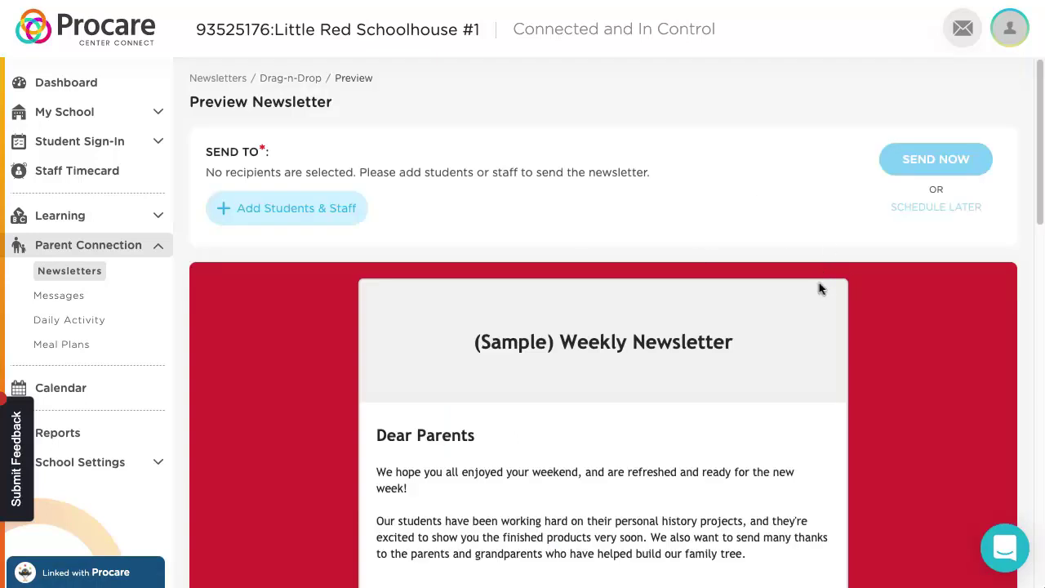
scroll(819, 283, "down", 4)
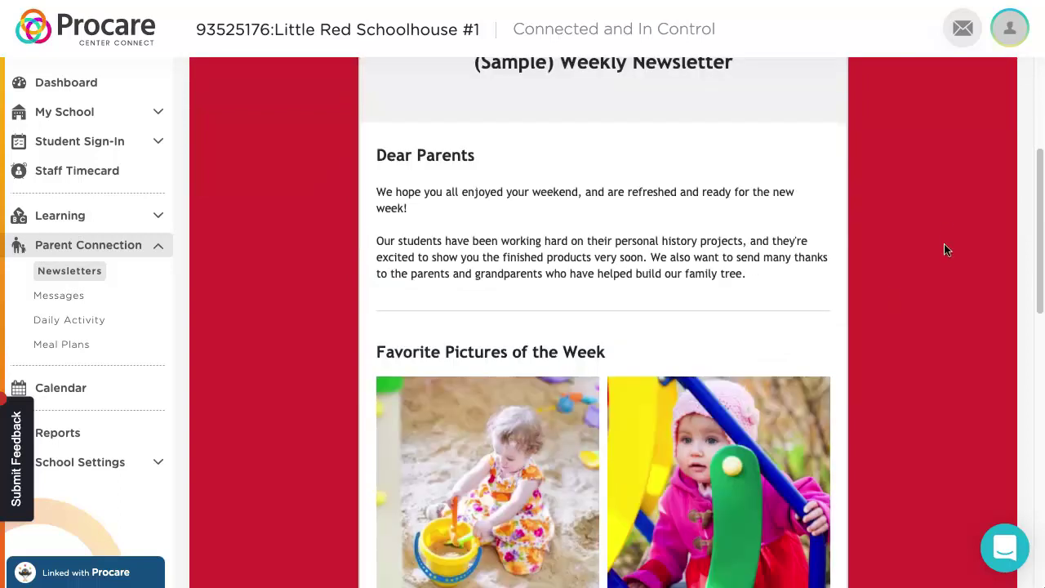
scroll(944, 245, "down", 10)
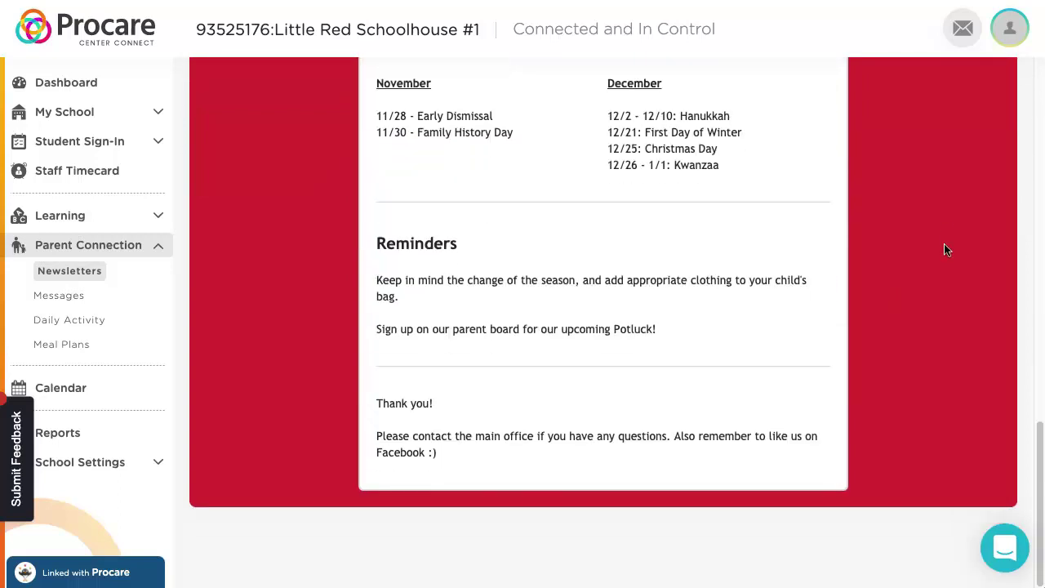
scroll(944, 250, "up", 14)
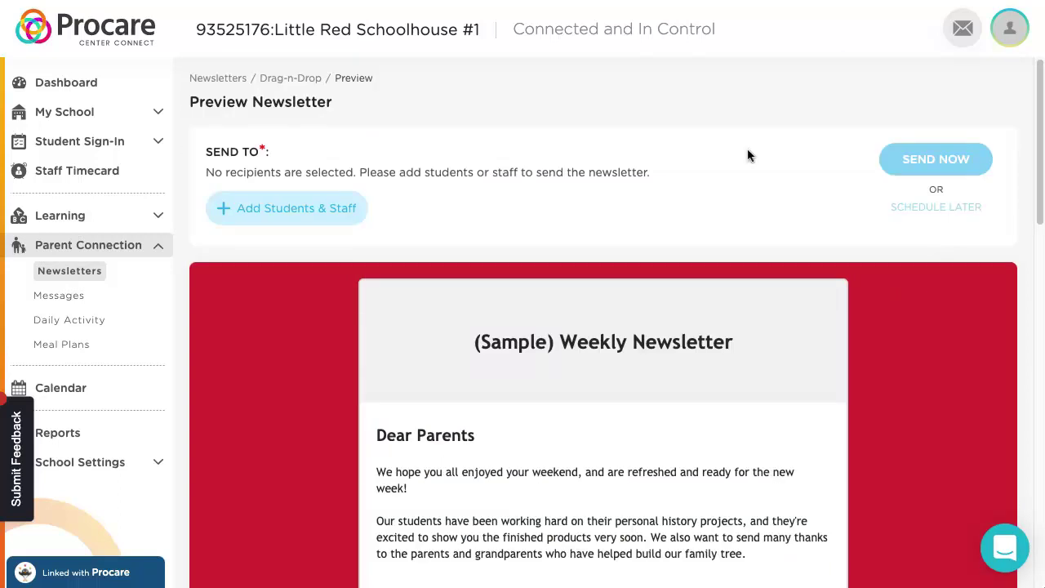
- Add all students and all staff as recipients of the newsletter
left_click(310, 215)
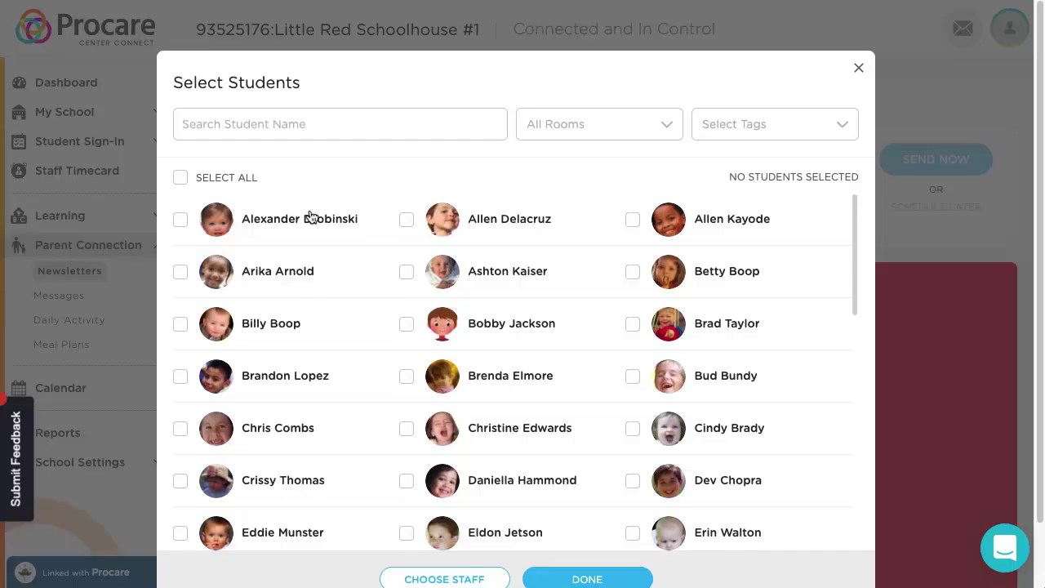
left_click(180, 178)
scroll(876, 396, "down", 1)
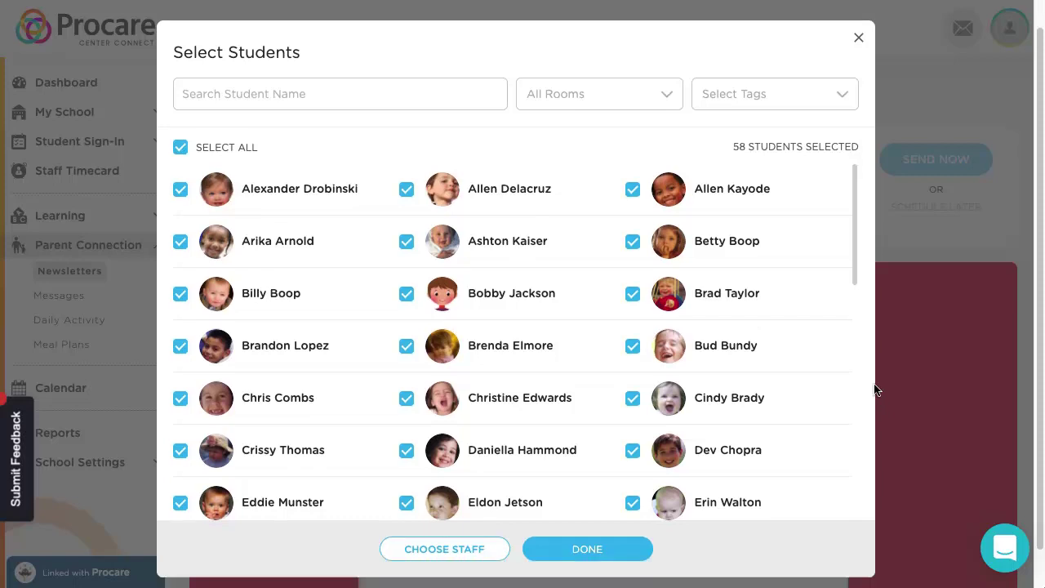
left_click(464, 512)
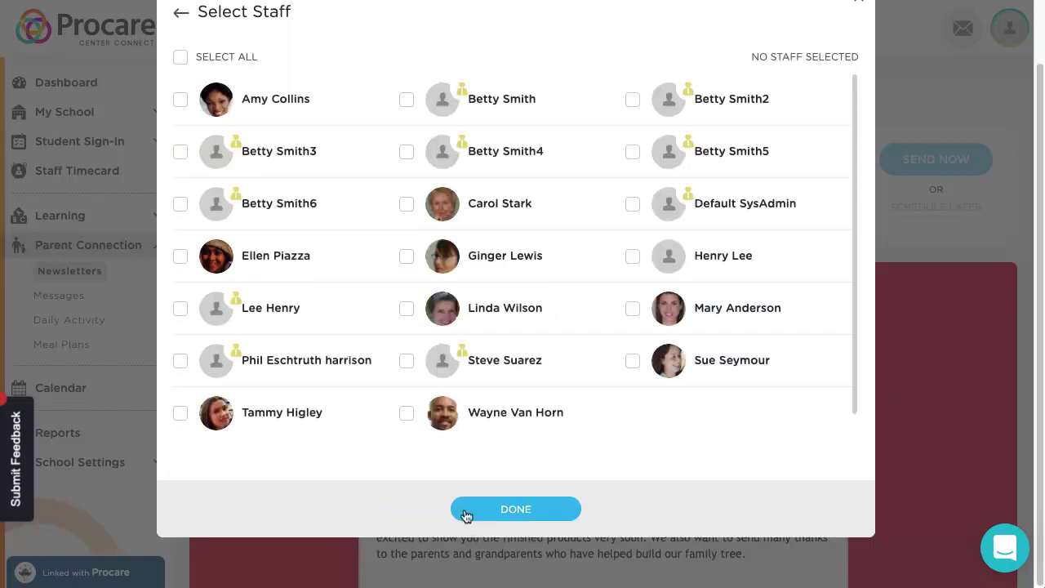
left_click(181, 58)
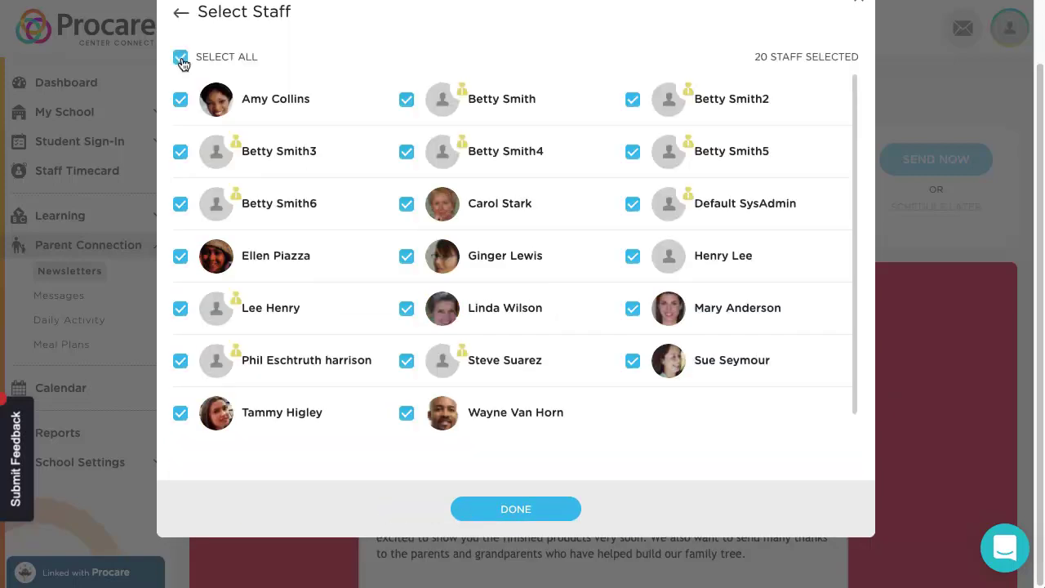
left_click(544, 513)
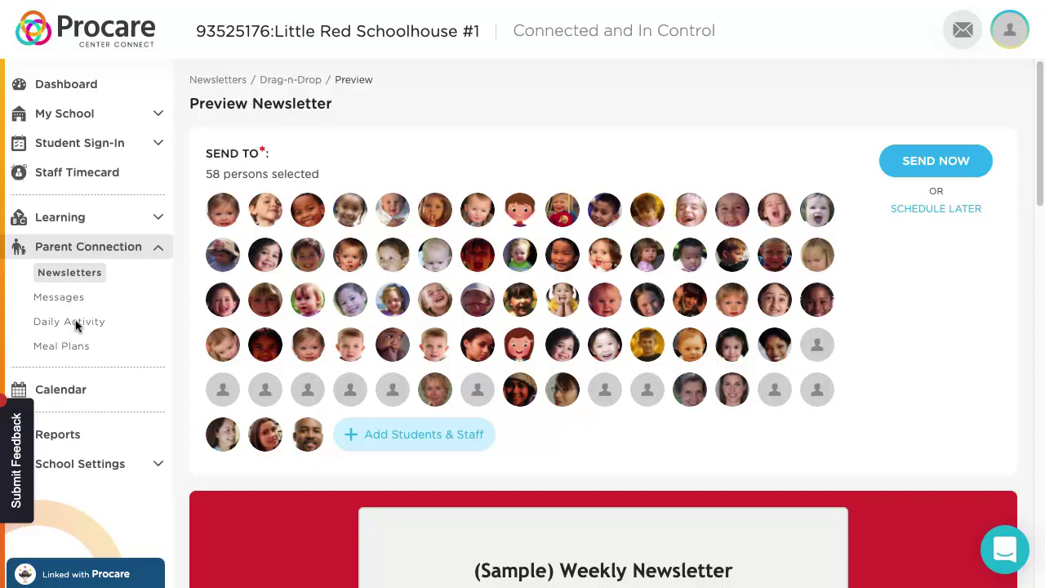
- Open the meal plans and start a Lunch entry for Friday the 11th, looking through the available meal items
left_click(77, 350)
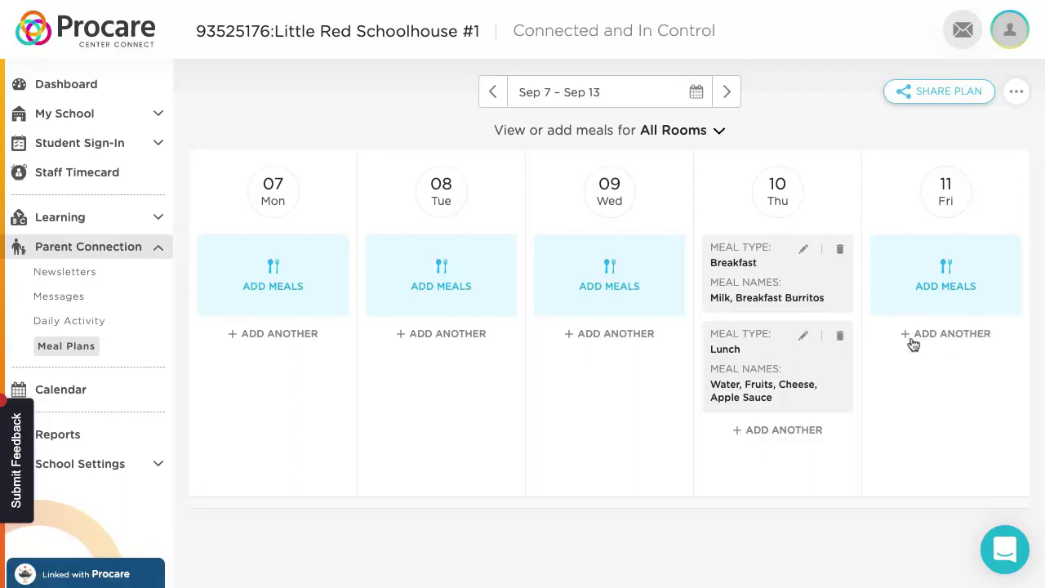
left_click(947, 275)
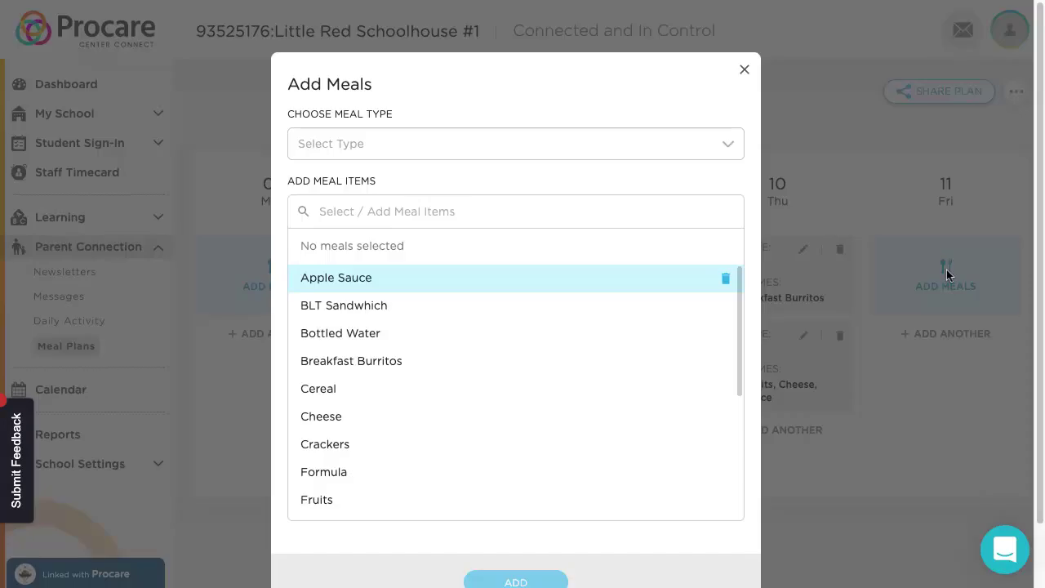
left_click(725, 154)
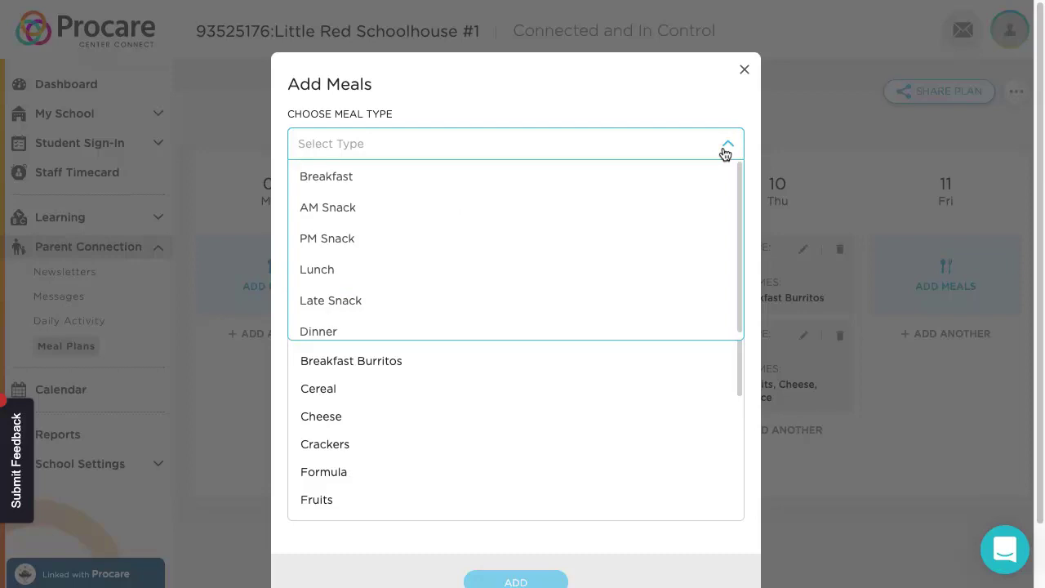
left_click(401, 276)
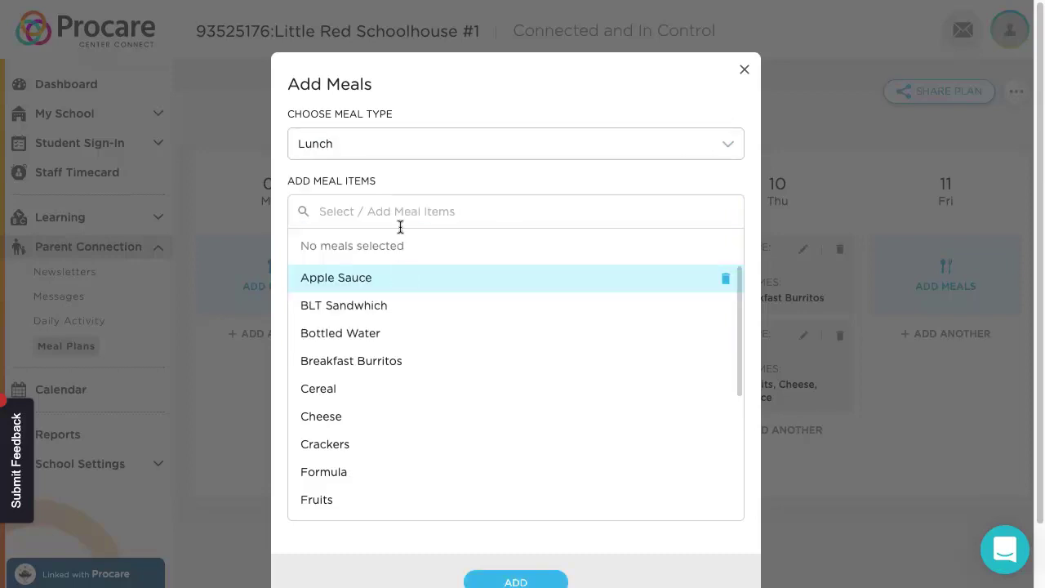
scroll(524, 314, "down", 3)
scroll(526, 314, "up", 3)
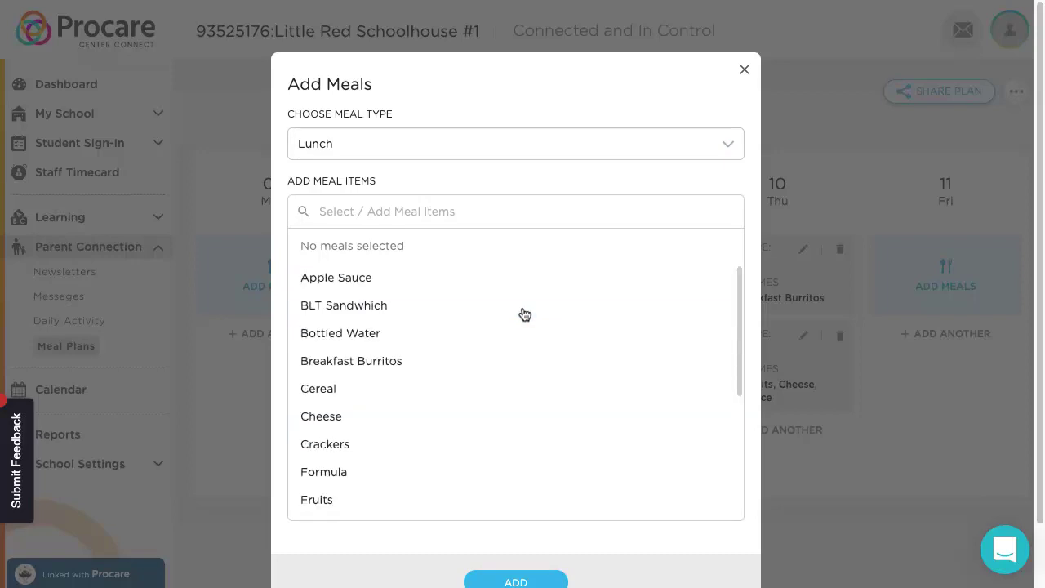
- Choose BLT Sandwhich, Bottled Water and Veggies for Friday's lunch and add the meal to the plan
left_click(381, 305)
left_click(384, 306)
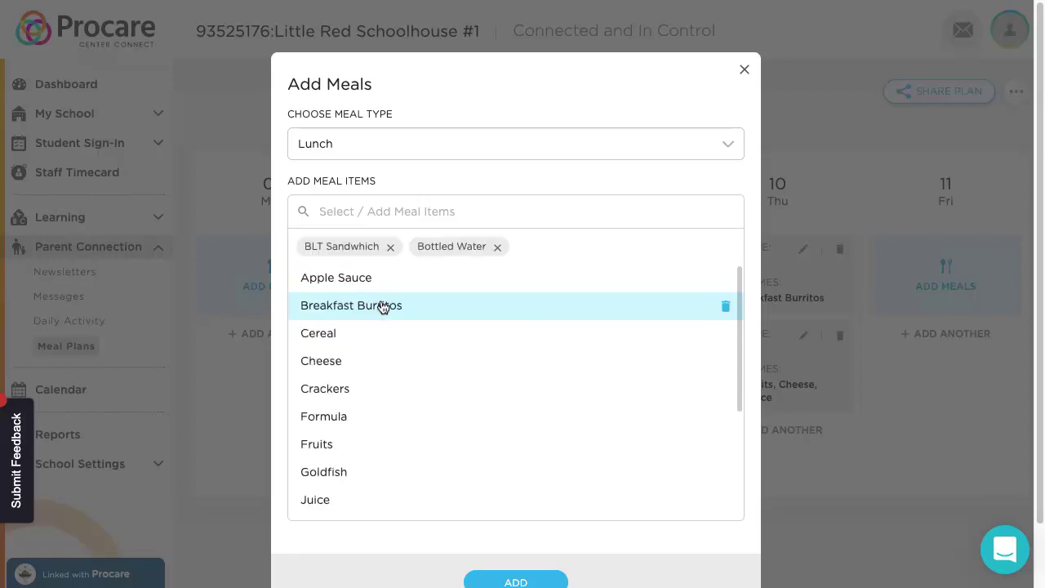
scroll(555, 357, "down", 3)
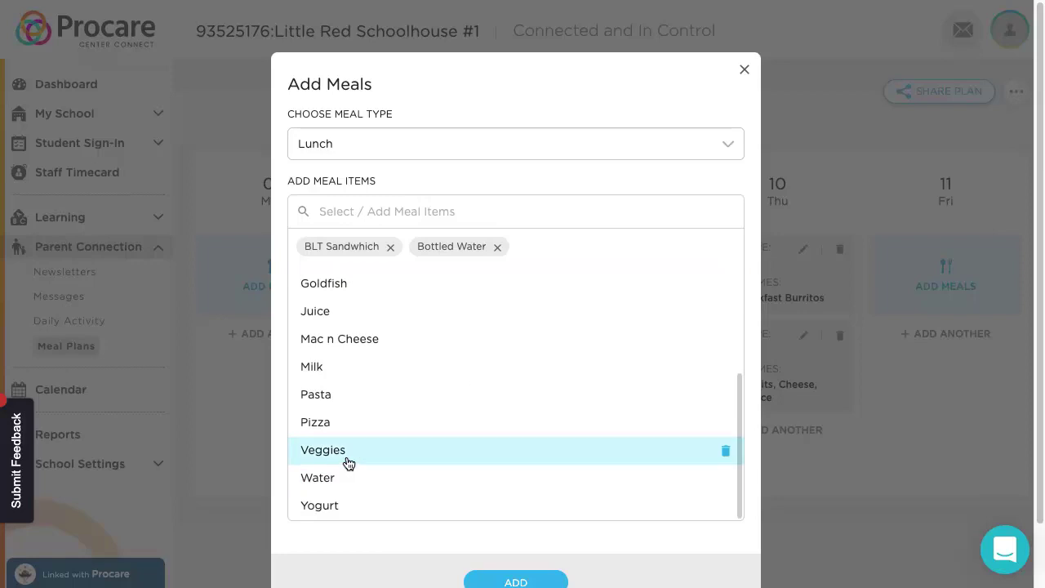
left_click(348, 463)
scroll(751, 431, "down", 1)
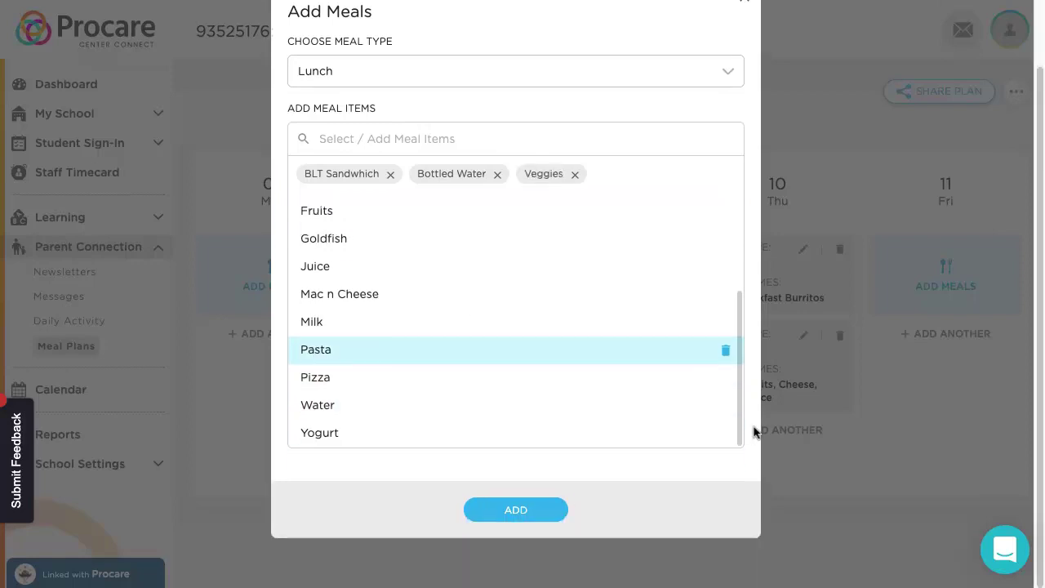
left_click(511, 510)
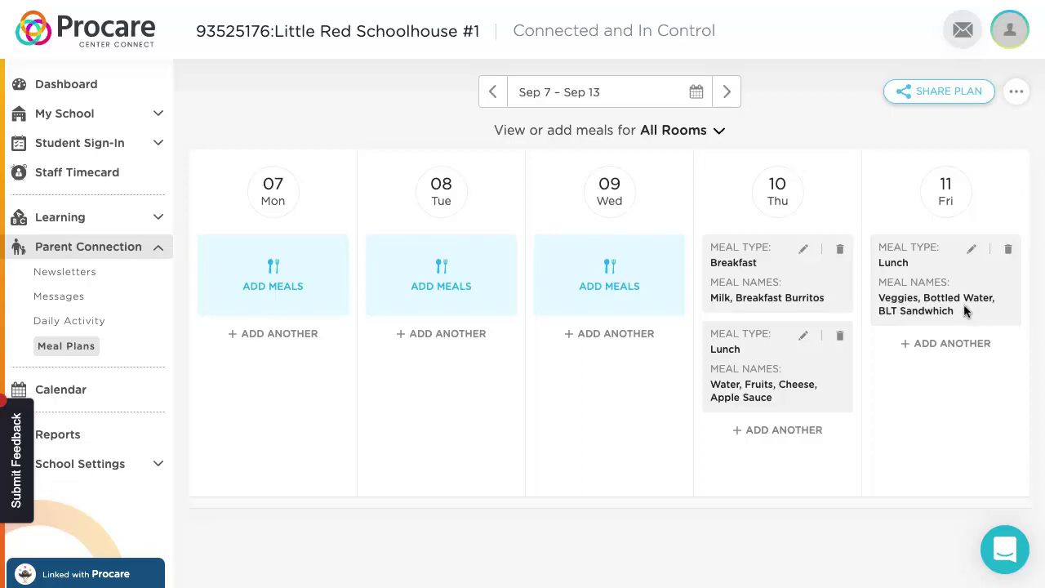
- Add a Breakfast meal for Friday the 11th with Apple Sauce and Milk to the meal plan
left_click(923, 343)
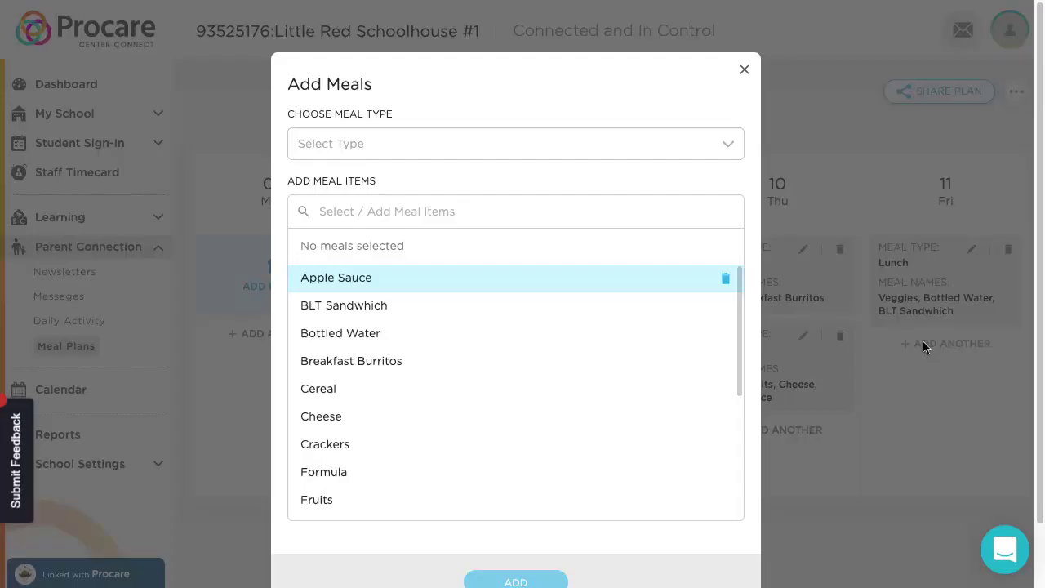
left_click(471, 150)
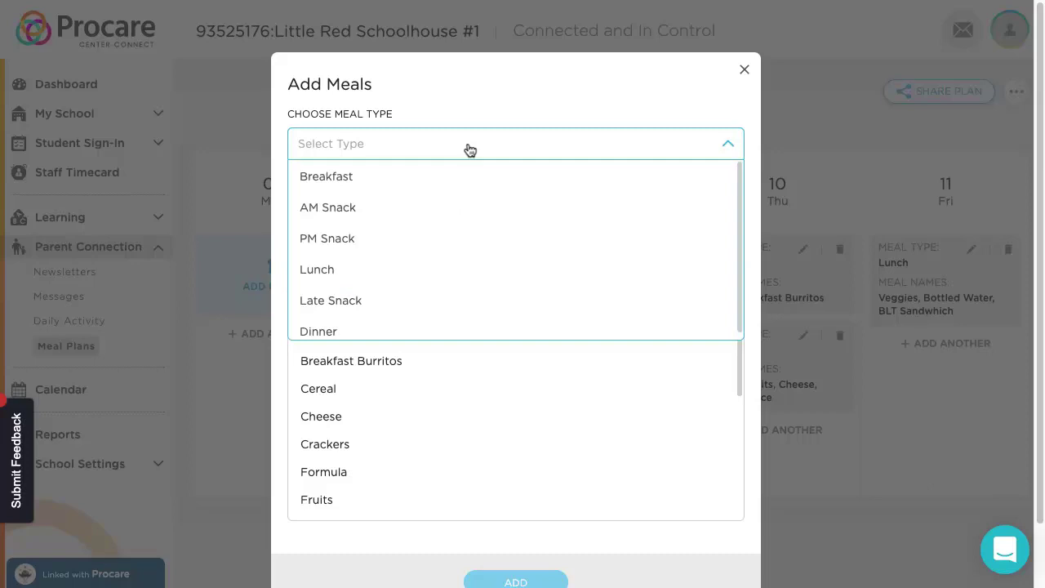
left_click(354, 185)
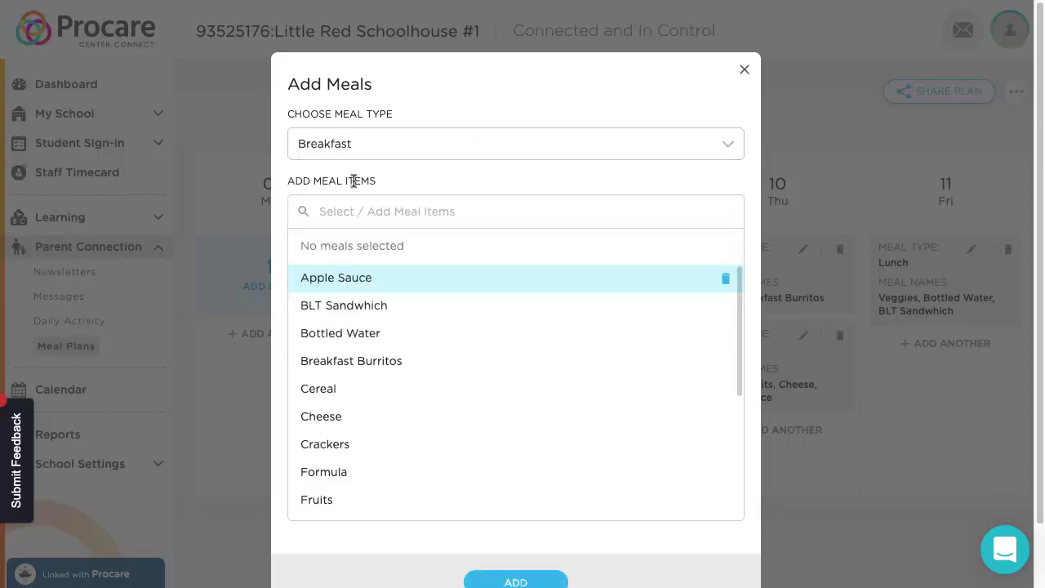
left_click(335, 286)
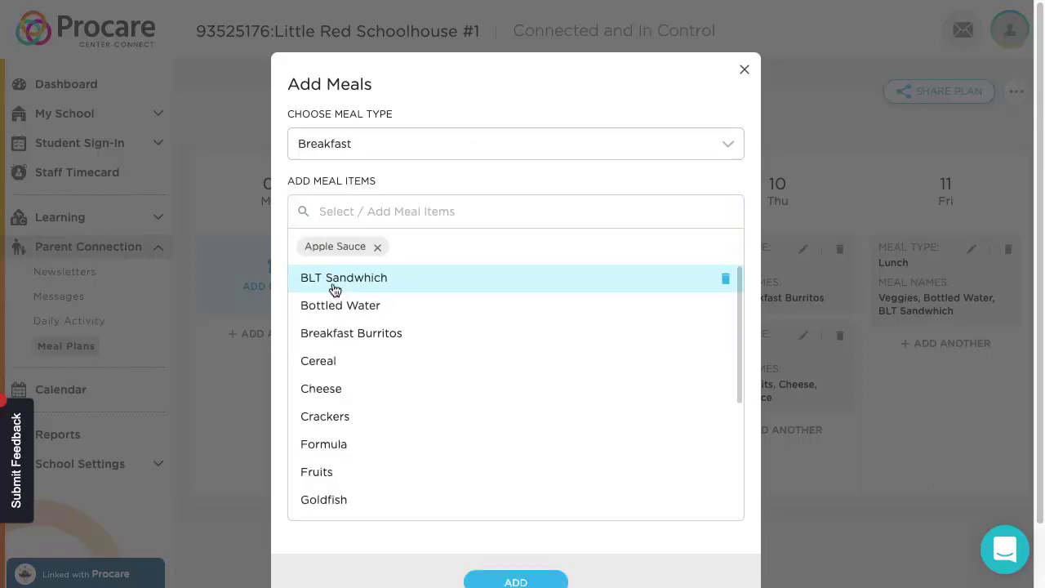
scroll(564, 345, "down", 3)
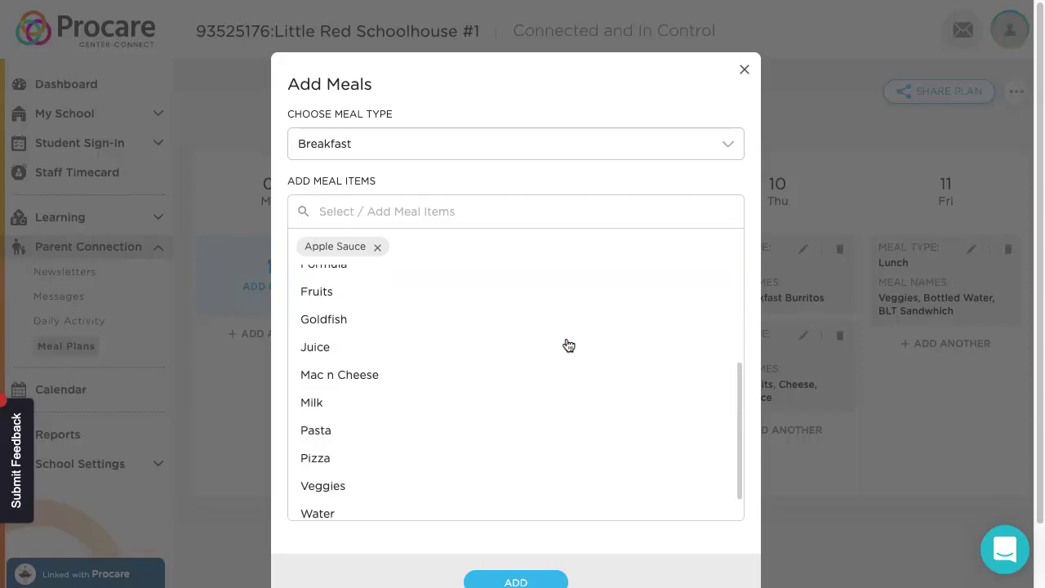
left_click(331, 415)
left_click(516, 581)
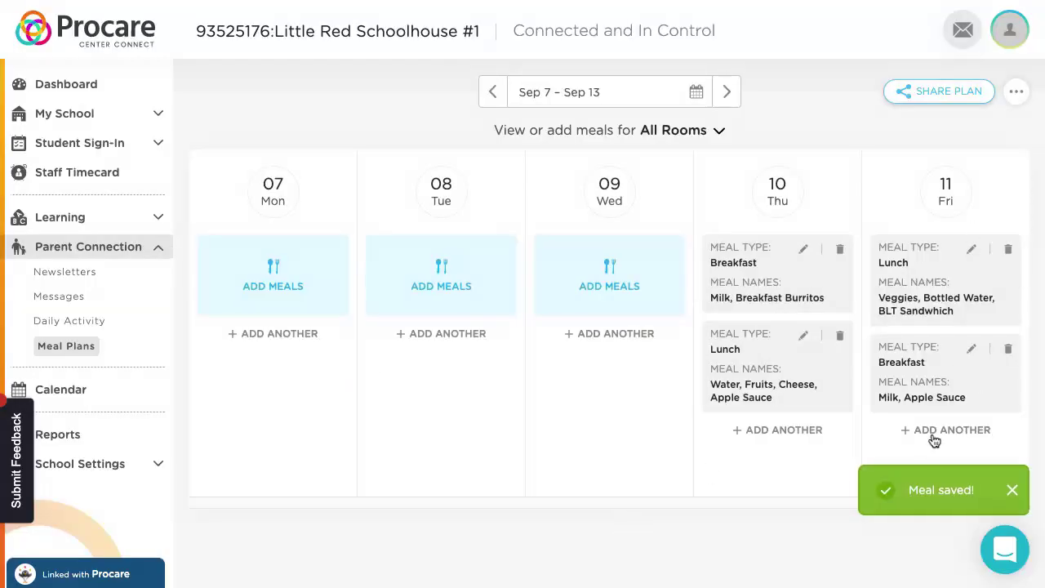
- Open another meal entry for Friday the 11th, look through the available meal items and close it without adding anything
left_click(937, 430)
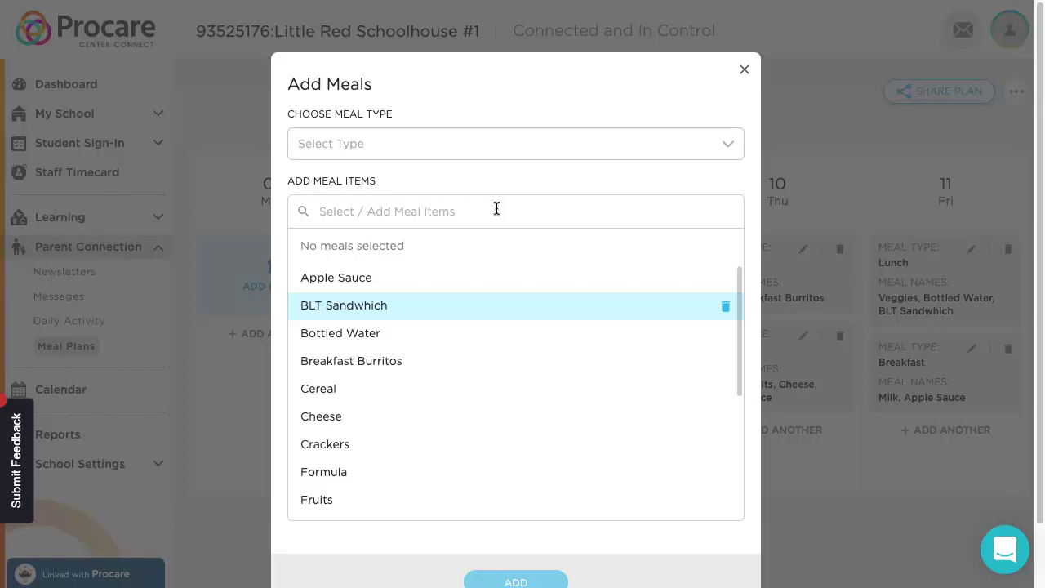
scroll(545, 357, "down", 3)
scroll(544, 357, "up", 3)
scroll(534, 330, "down", 3)
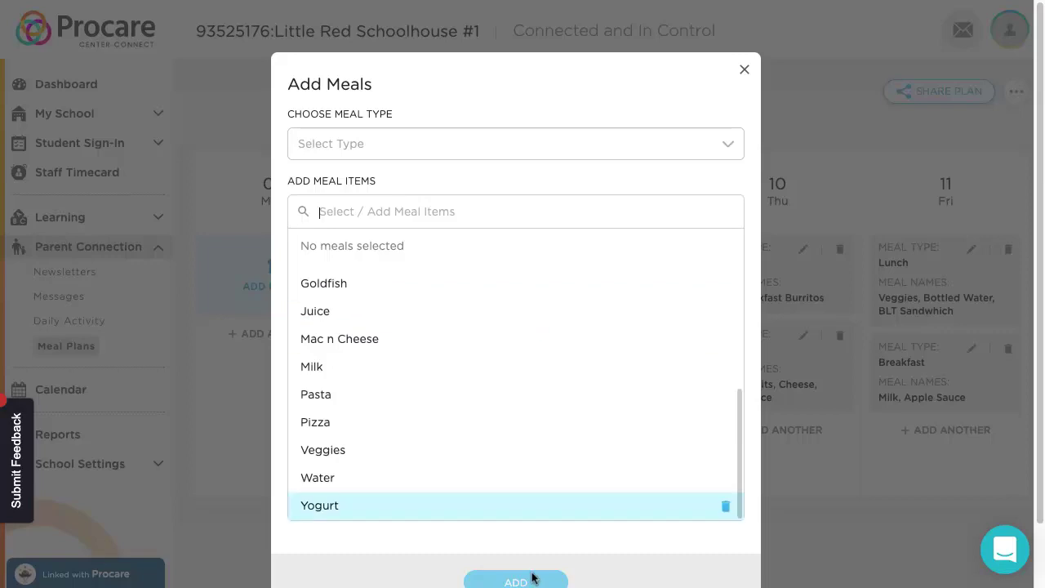
left_click(744, 71)
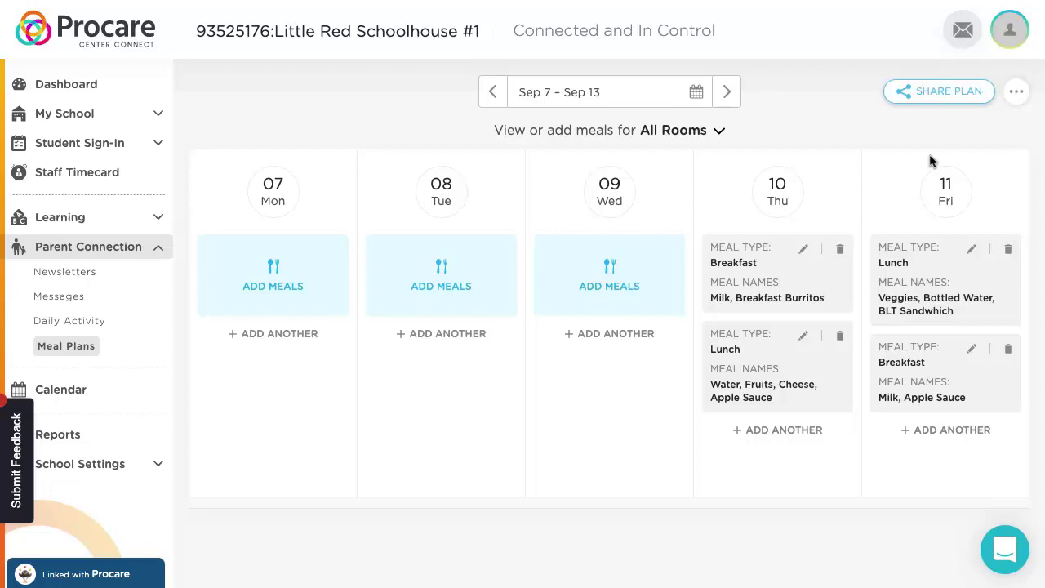
- Start sharing the Sep 7 - Sep 13 meal plan by email and try selecting all students, clearing the selection again
left_click(956, 99)
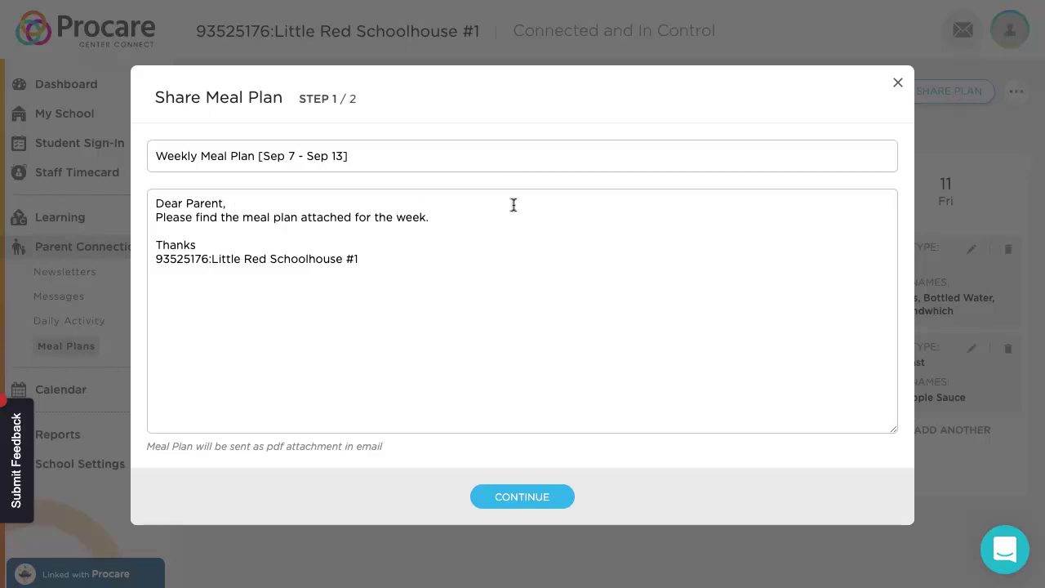
left_click(513, 498)
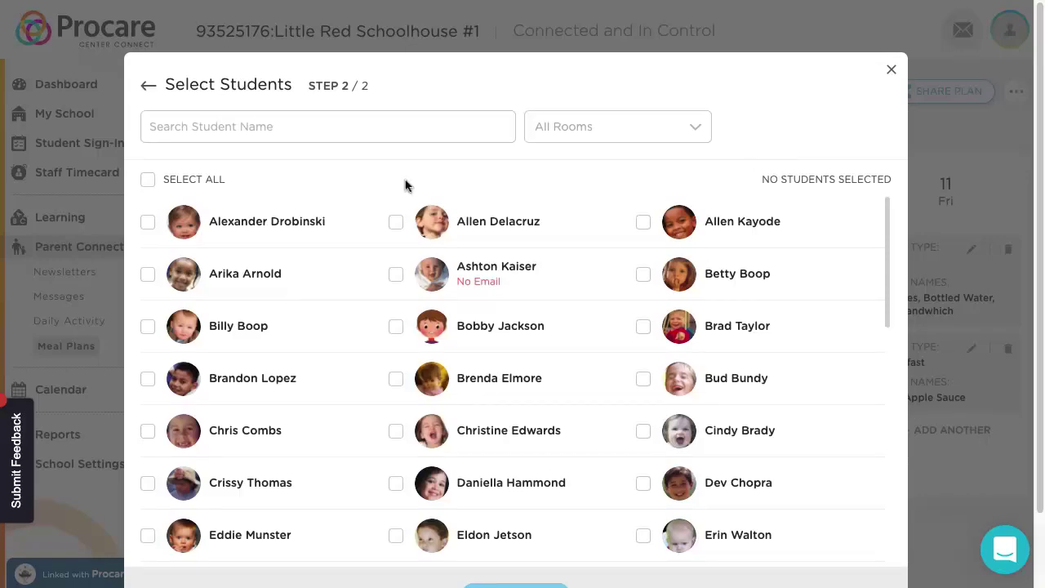
left_click(148, 180)
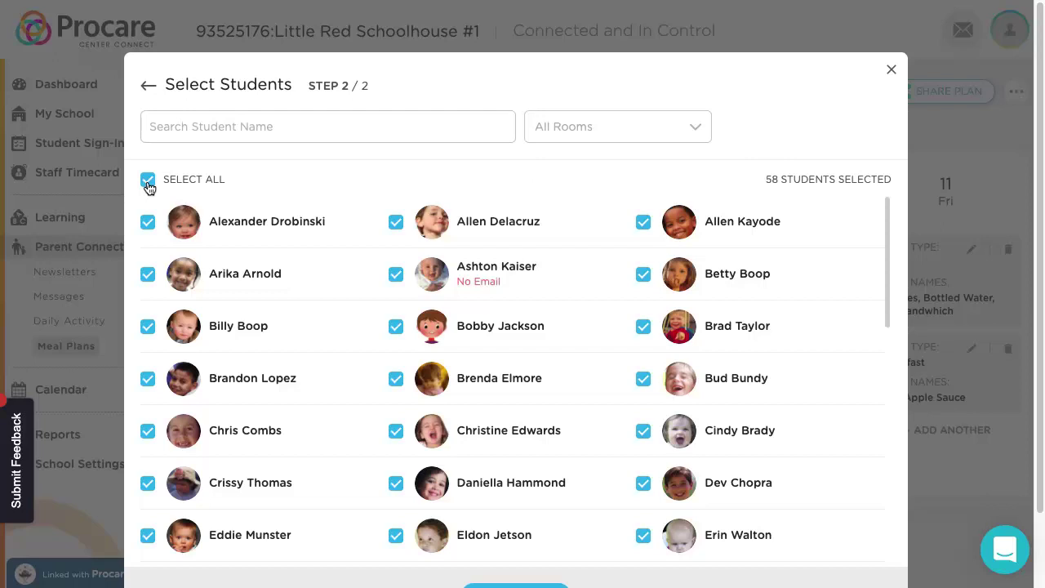
left_click(148, 180)
- Select all Infants Rm 1 students as meal plan recipients, review the selection under All Rooms and close without sending
left_click(687, 125)
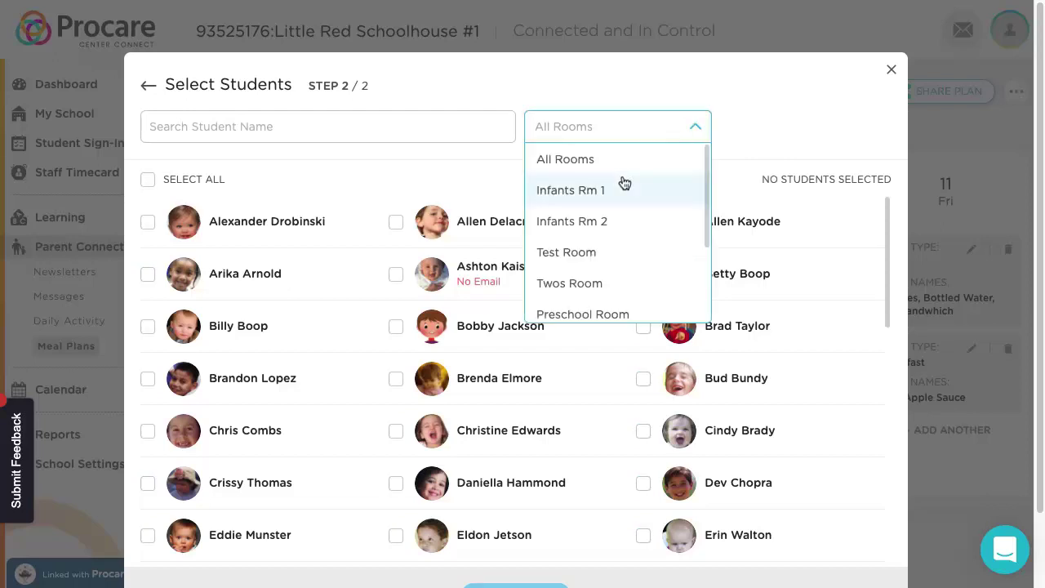
left_click(599, 200)
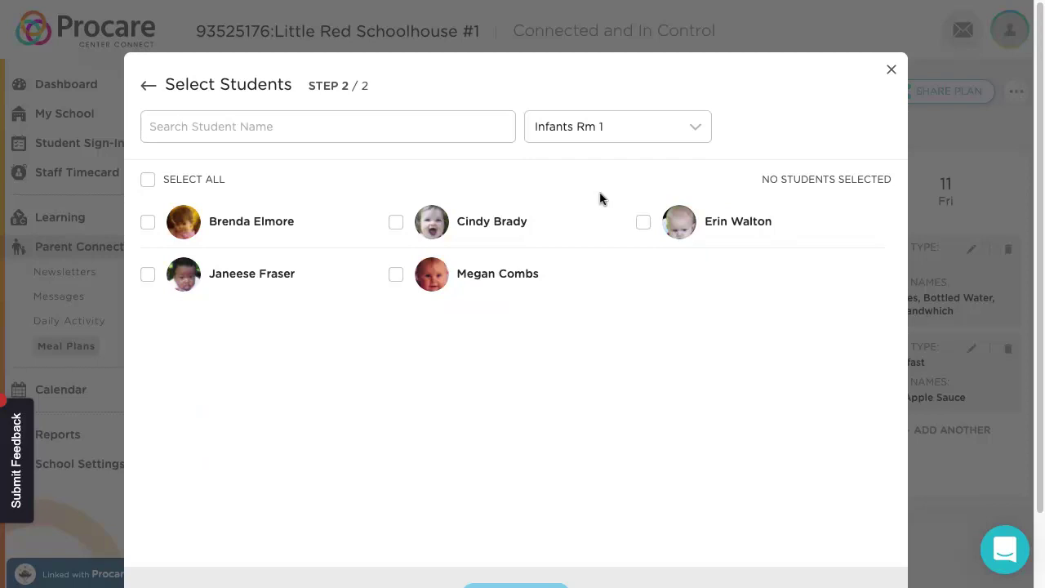
left_click(149, 183)
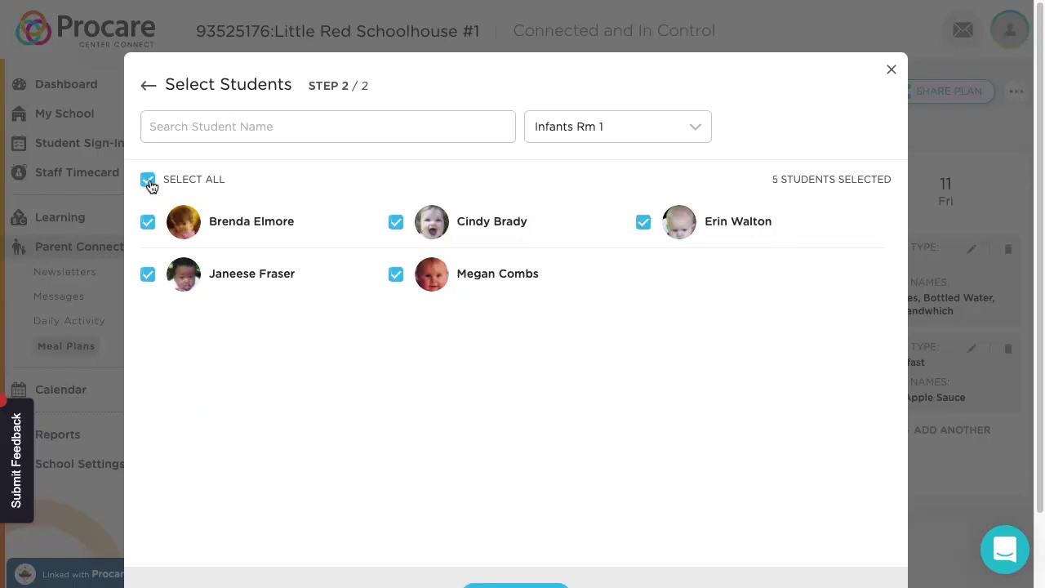
left_click(601, 128)
left_click(601, 159)
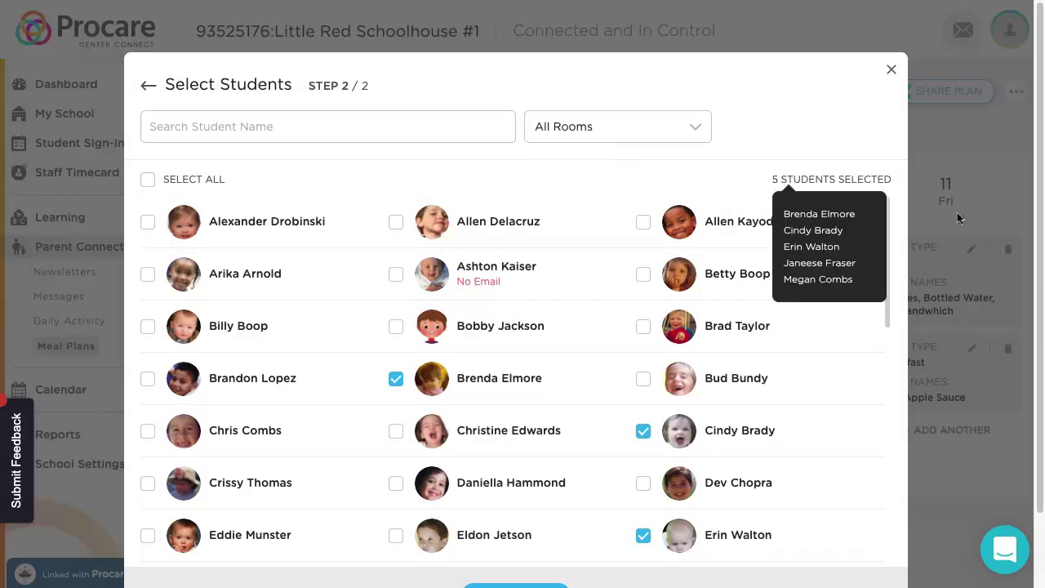
scroll(947, 208, "down", 1)
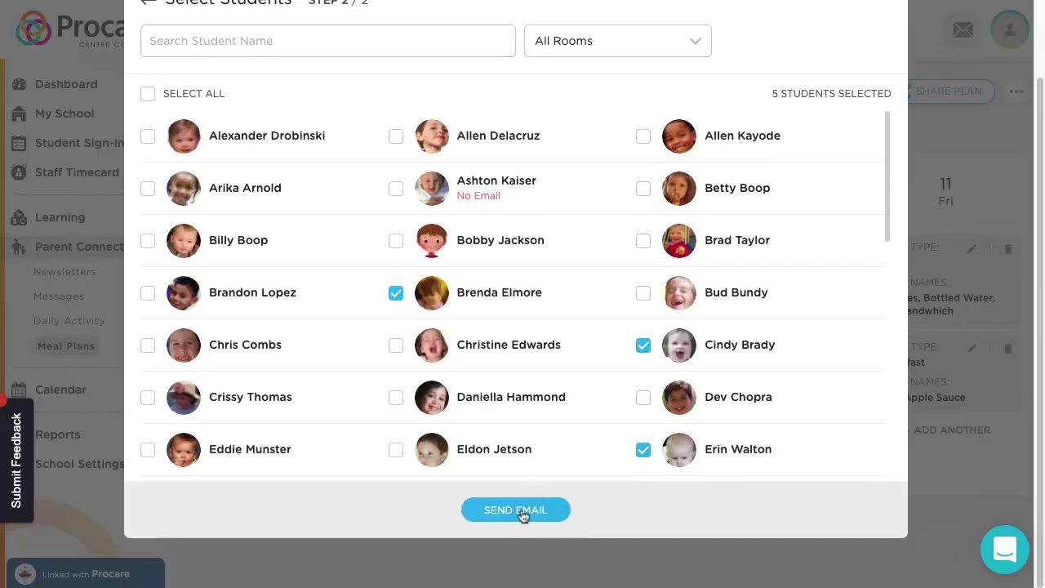
scroll(853, 145, "up", 1)
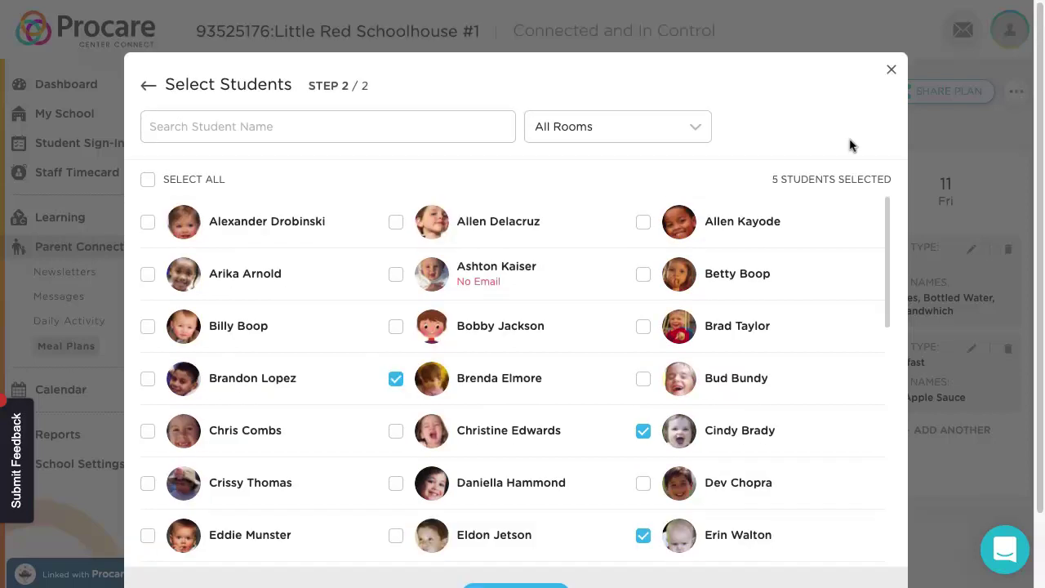
left_click(891, 70)
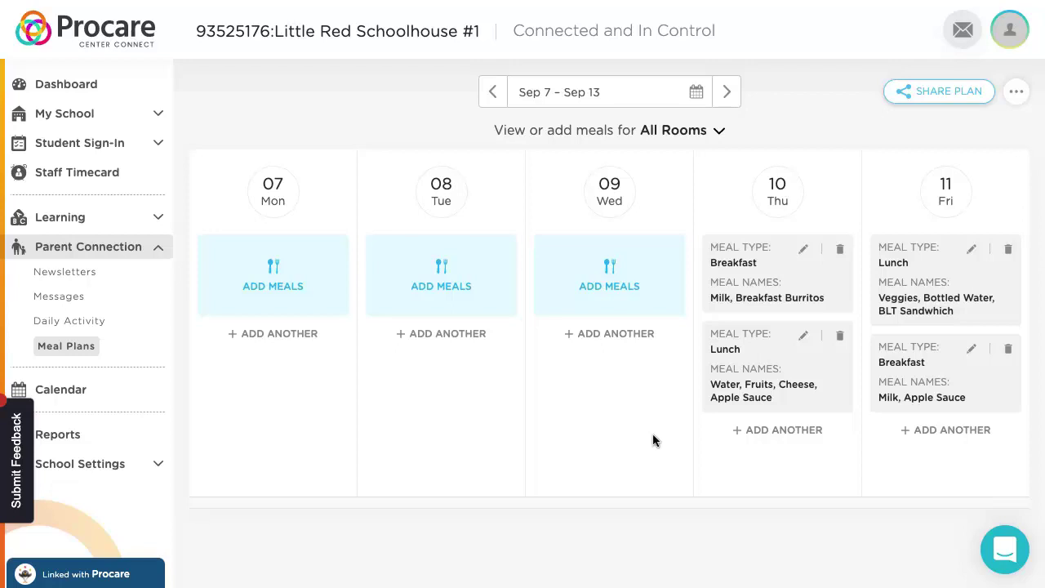
- Open the school calendar and look through the events for the week of September 7 - 13, 2020
left_click(60, 390)
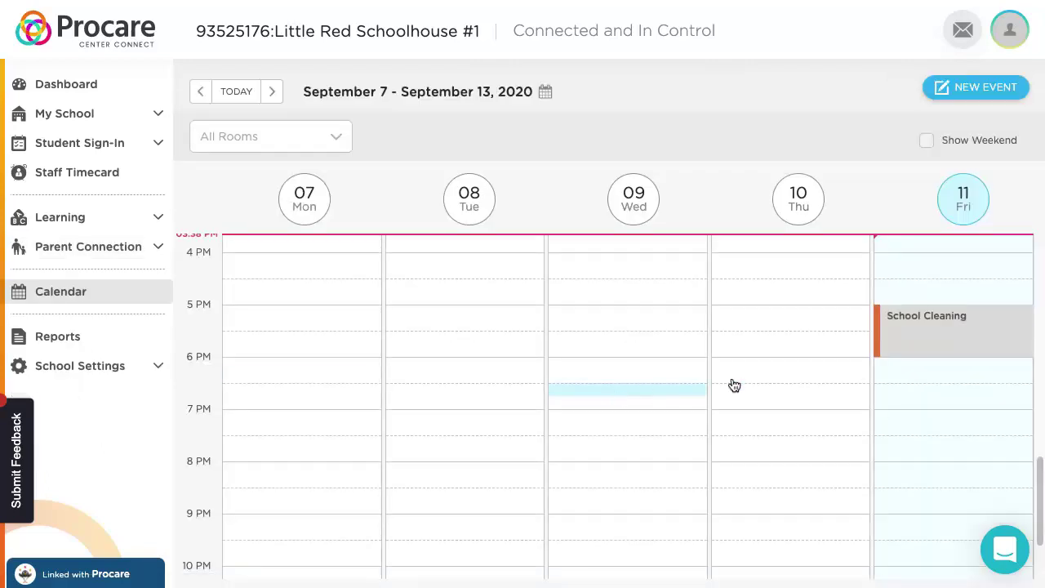
scroll(735, 385, "up", 3)
scroll(735, 384, "up", 3)
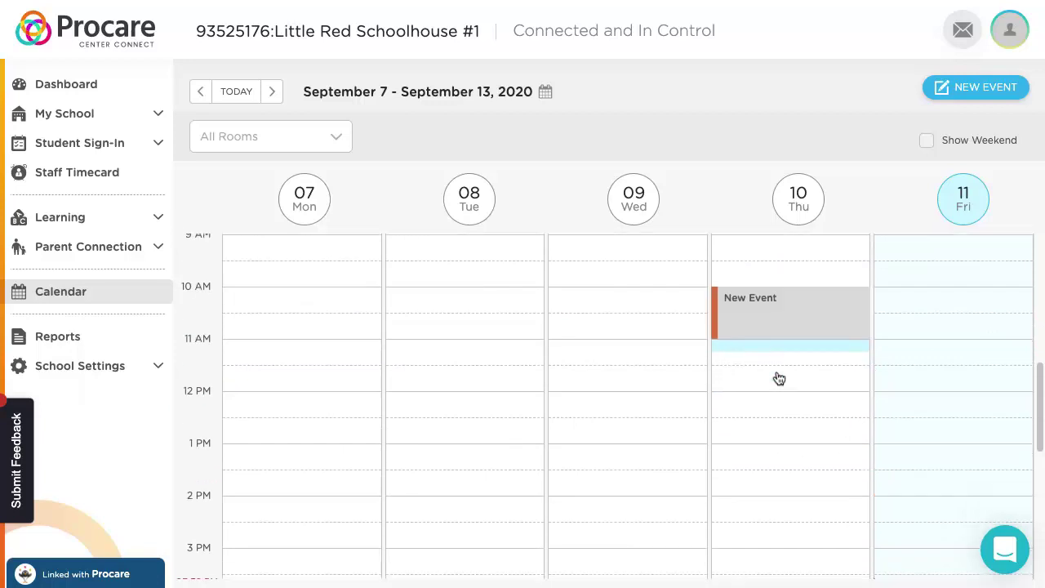
scroll(777, 376, "down", 2)
scroll(779, 378, "down", 1)
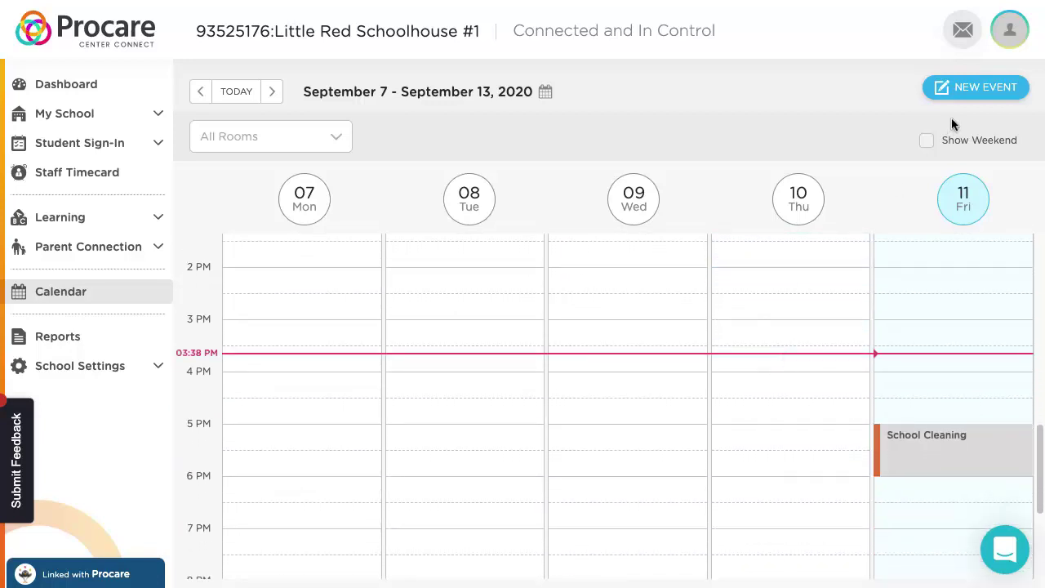
- Open a blank calendar event, examine its room, student and detail options, and close it without saving
left_click(985, 90)
scroll(547, 99, "up", 2)
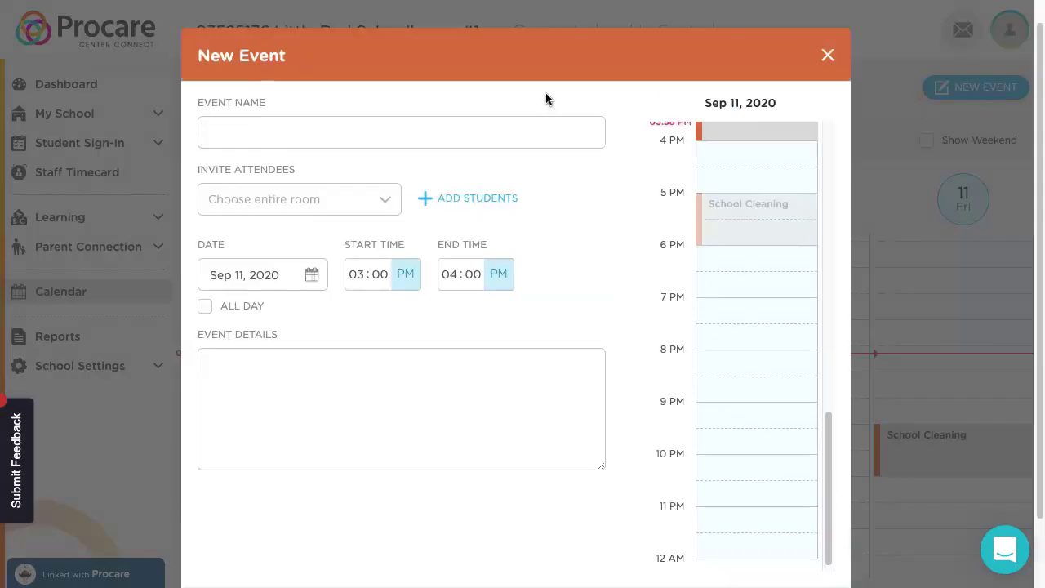
left_click(370, 203)
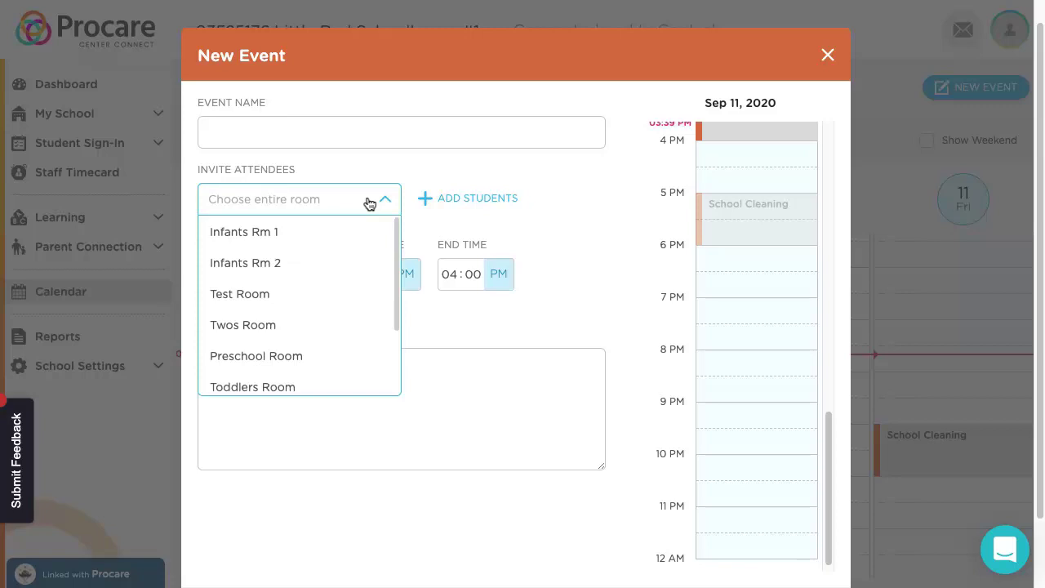
left_click(578, 220)
left_click(462, 199)
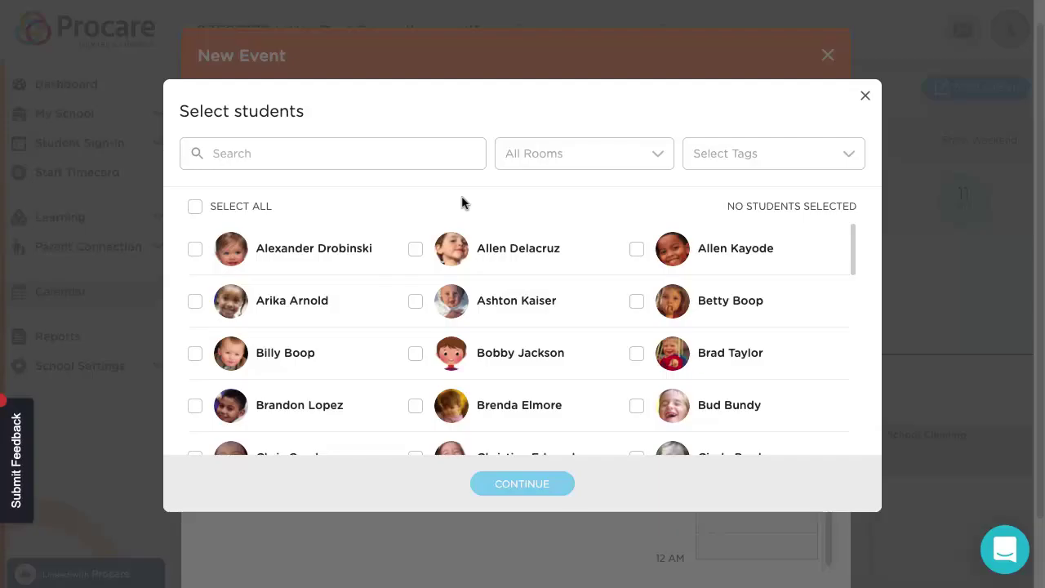
scroll(621, 280, "down", 10)
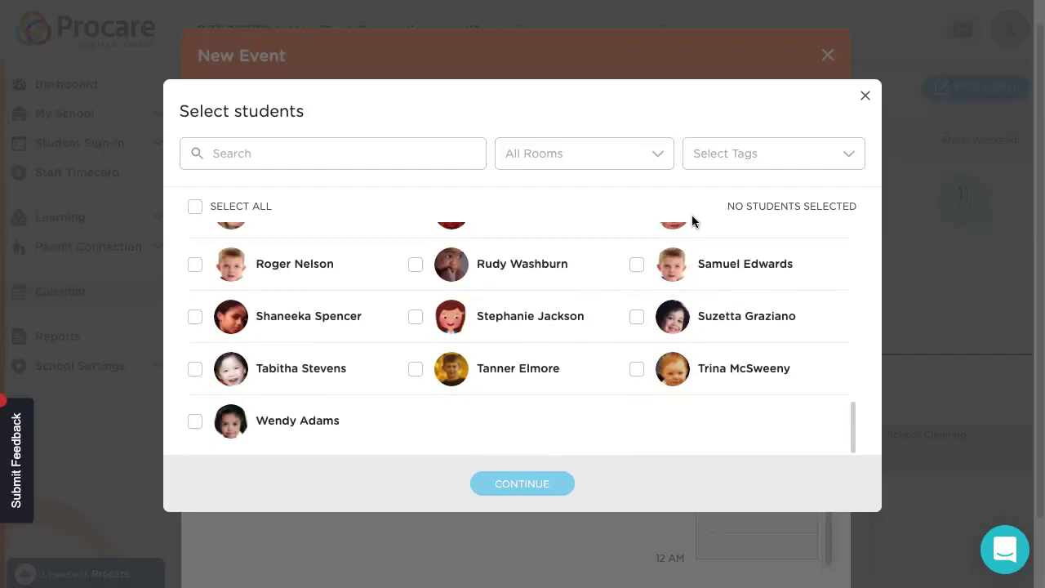
left_click(865, 98)
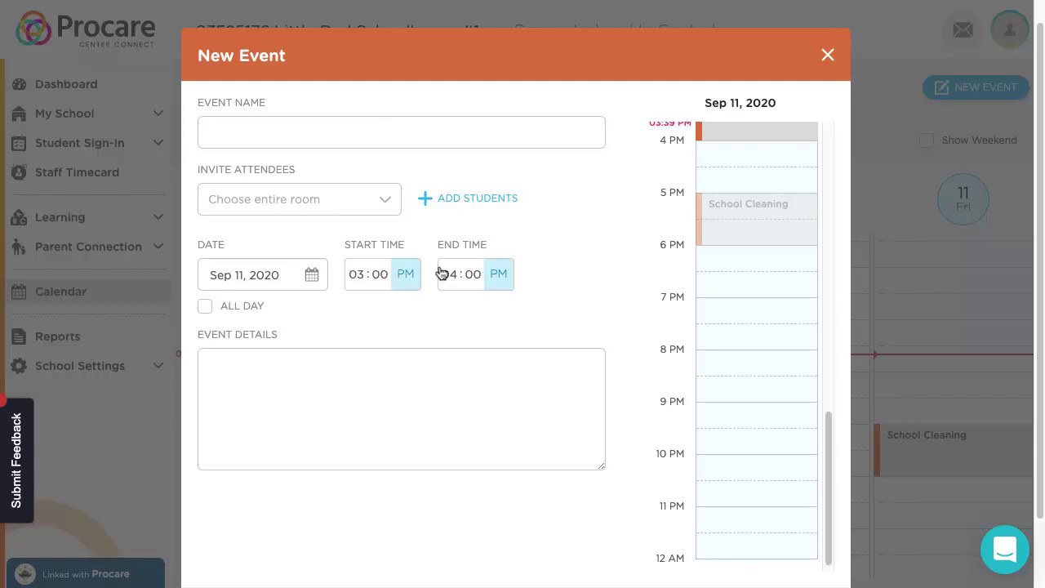
left_click(296, 368)
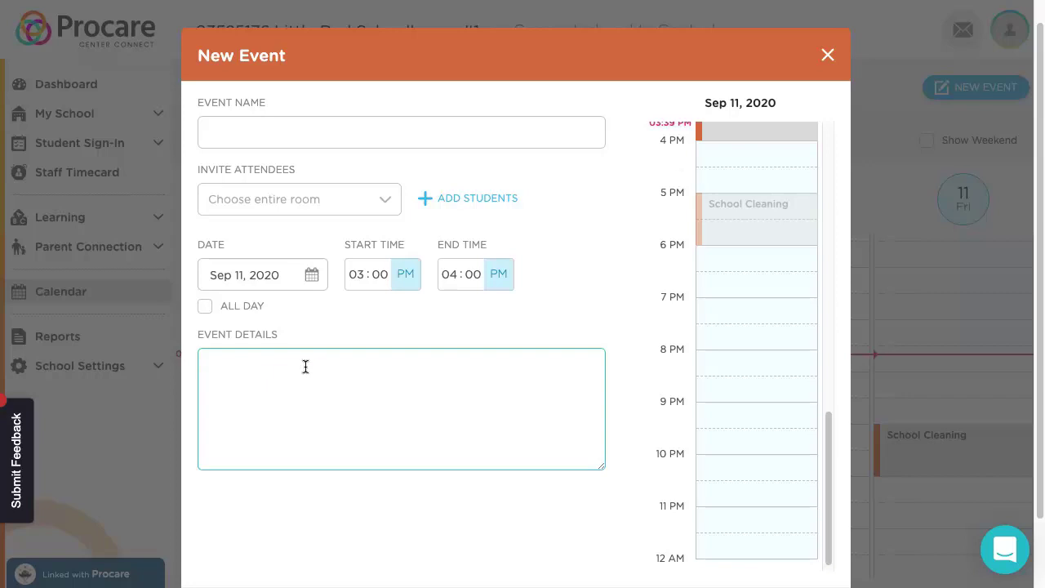
left_click(828, 54)
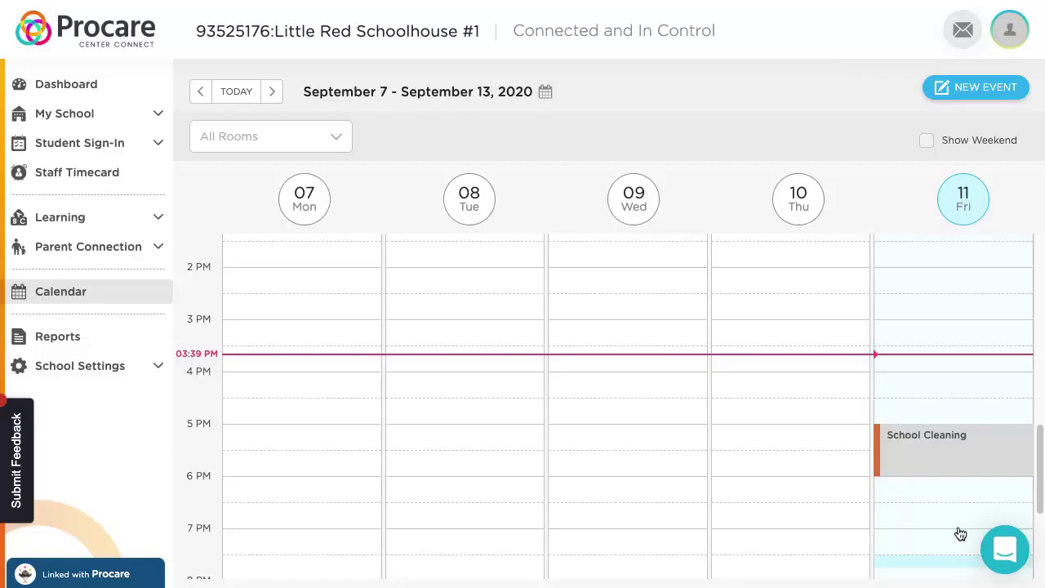
- Edit Friday's School Cleaning event to invite the Kindergarten Room and School Age as attendees, and save and send it
left_click(907, 447)
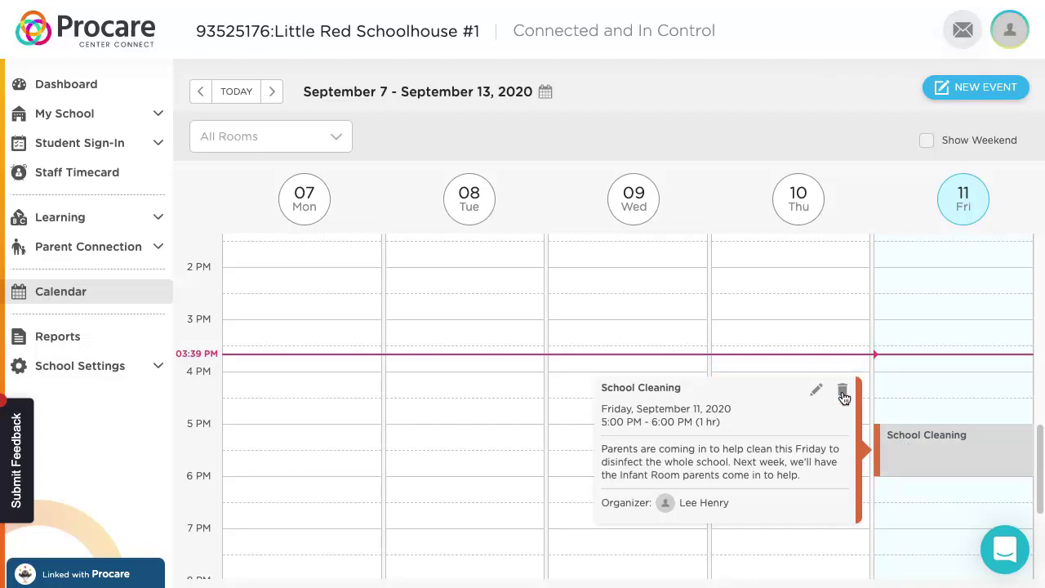
left_click(815, 394)
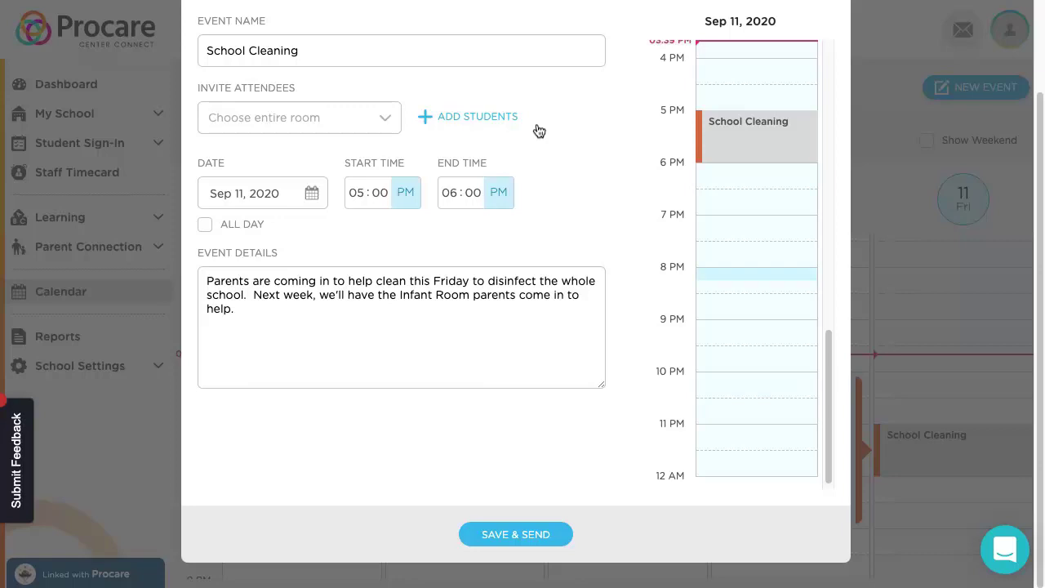
left_click(374, 118)
scroll(269, 237, "down", 2)
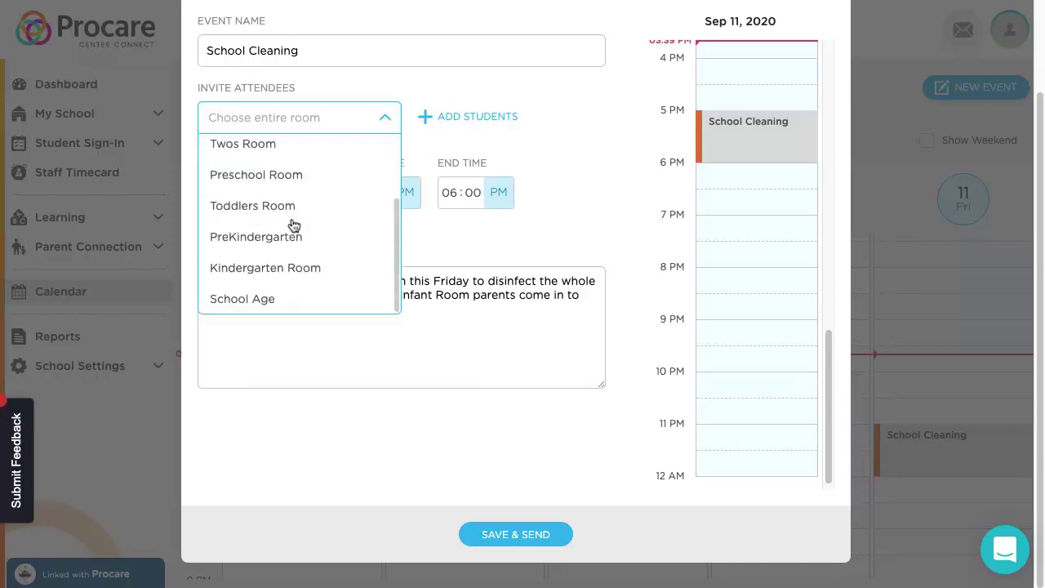
left_click(265, 269)
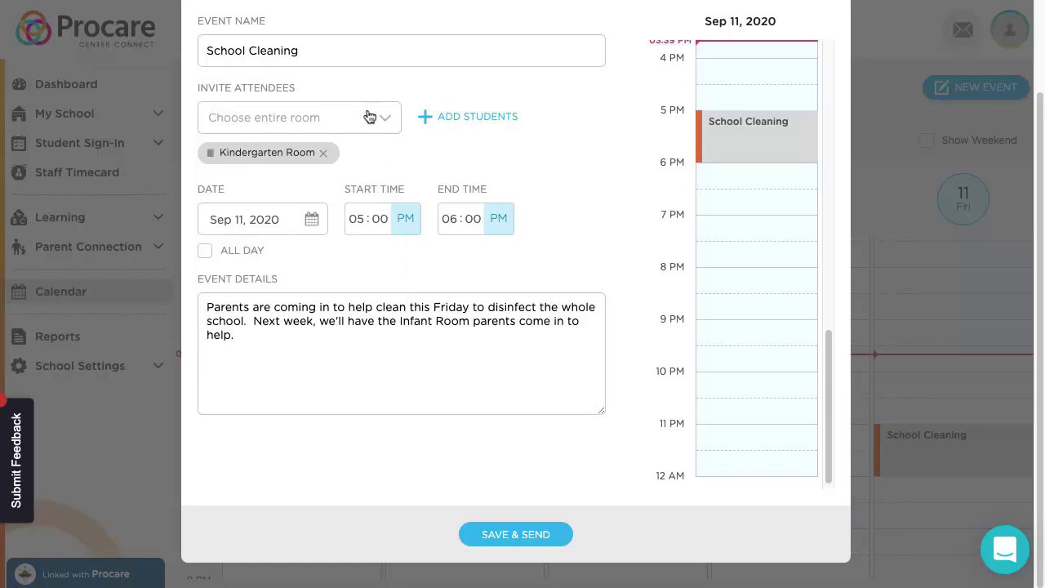
left_click(369, 116)
left_click(265, 300)
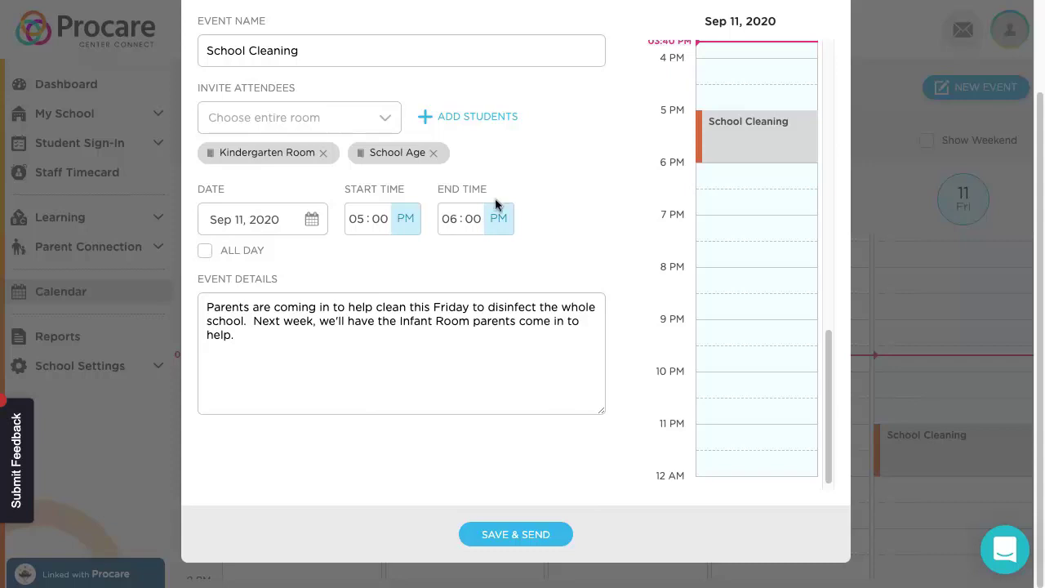
scroll(572, 196, "up", 2)
scroll(575, 248, "down", 2)
left_click(517, 537)
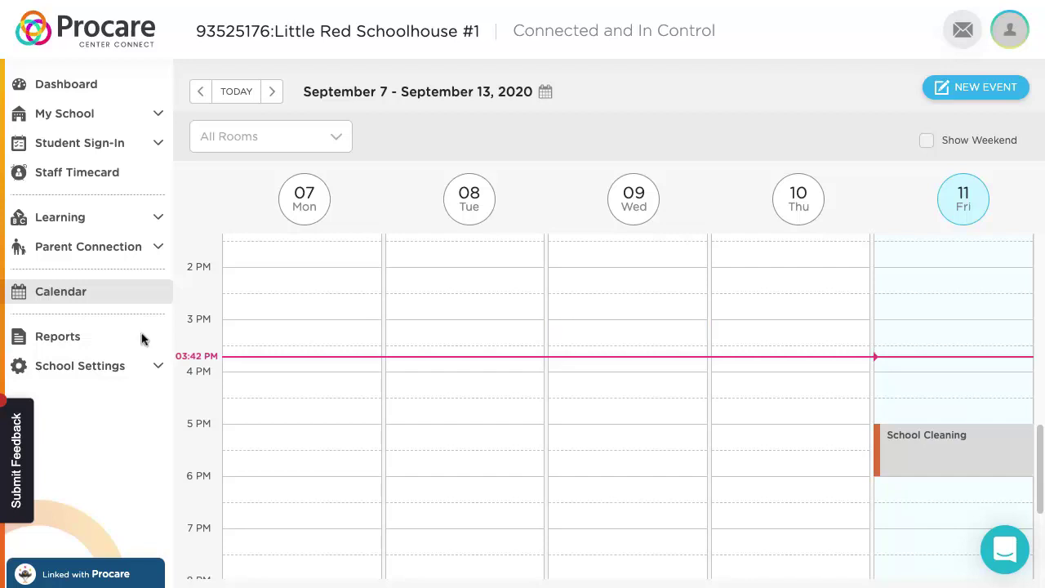
- Open the reports page and look through the sign in-out, staff clock, billing and management report types
left_click(50, 343)
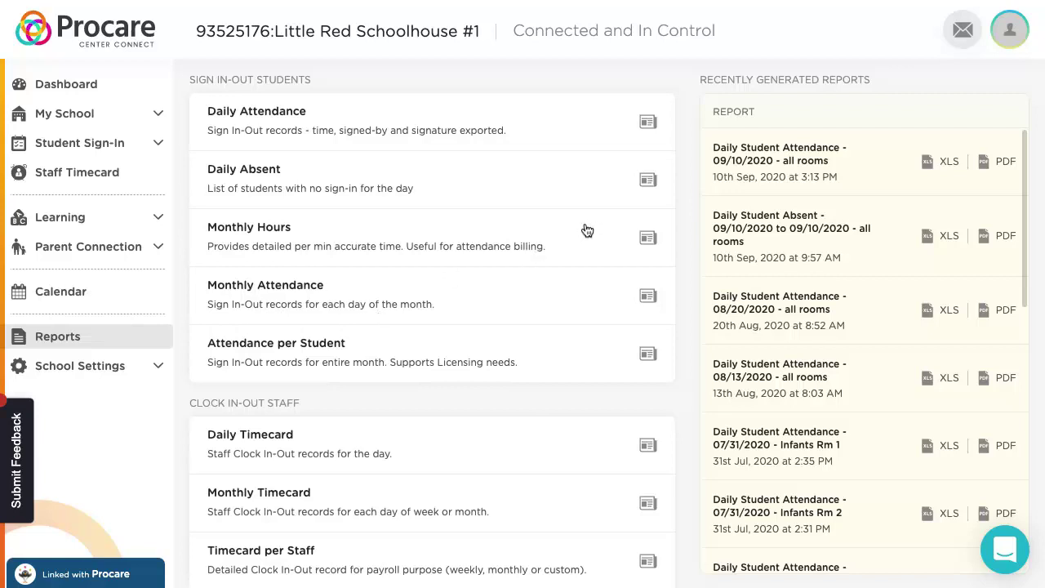
scroll(572, 236, "down", 1)
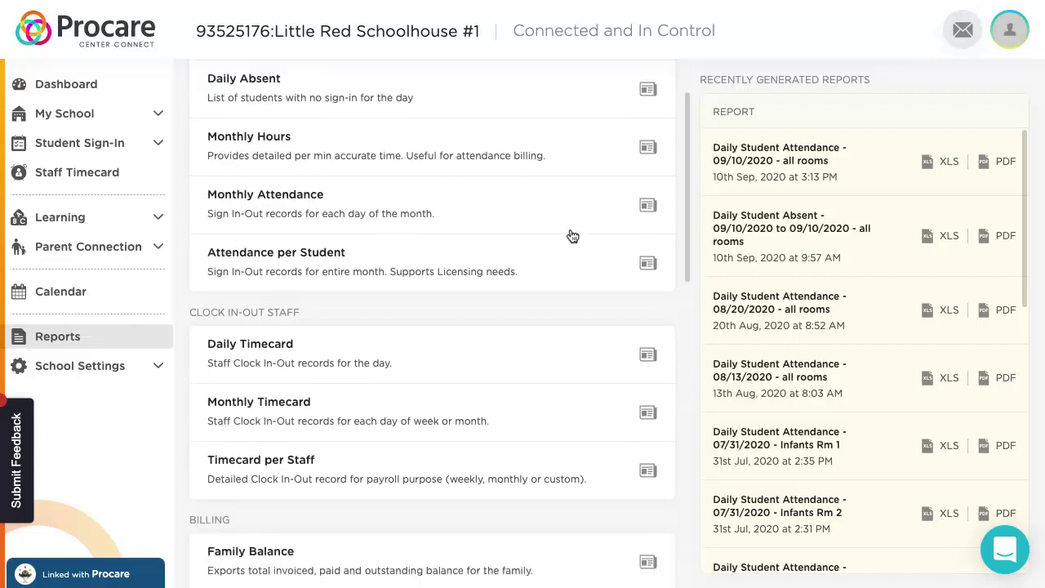
scroll(572, 236, "down", 2)
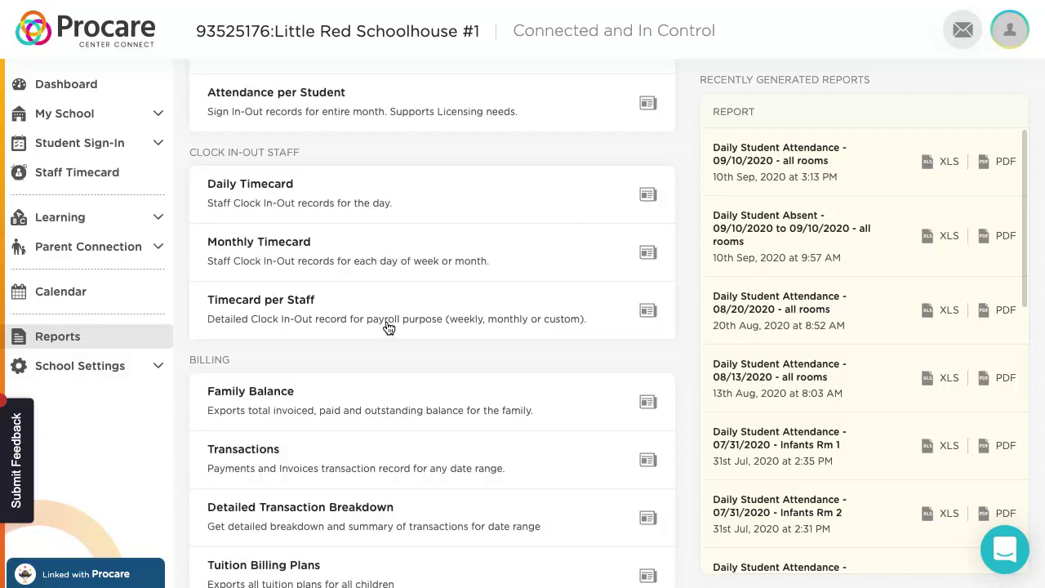
scroll(598, 260, "down", 2)
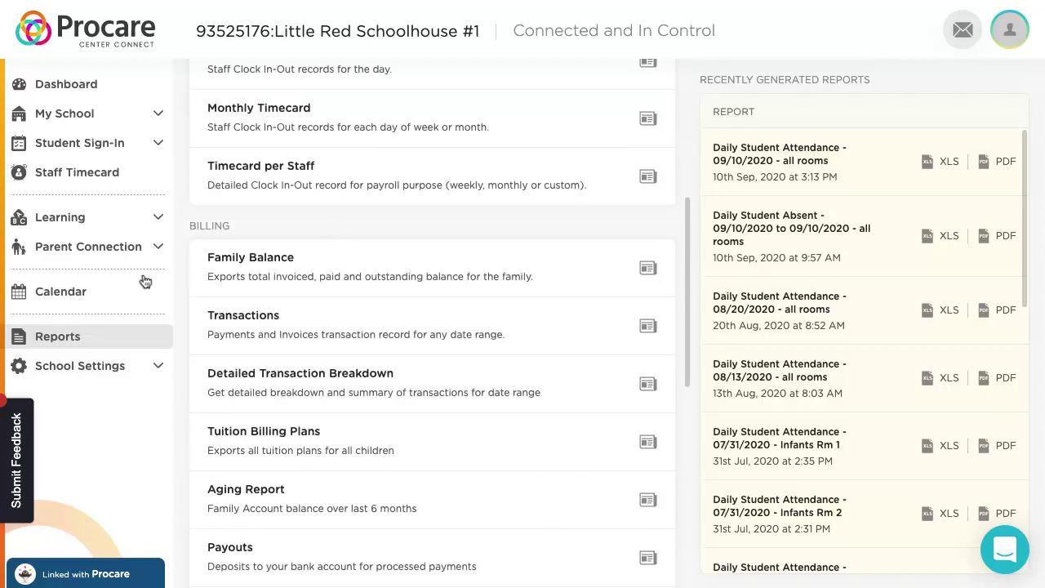
scroll(595, 299, "down", 3)
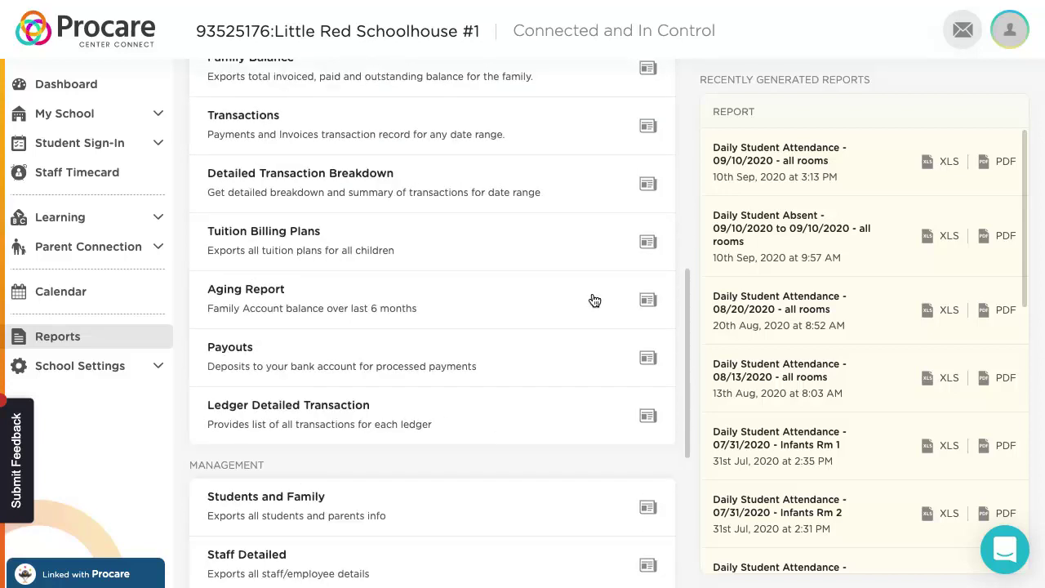
scroll(595, 300, "down", 2)
scroll(594, 300, "down", 2)
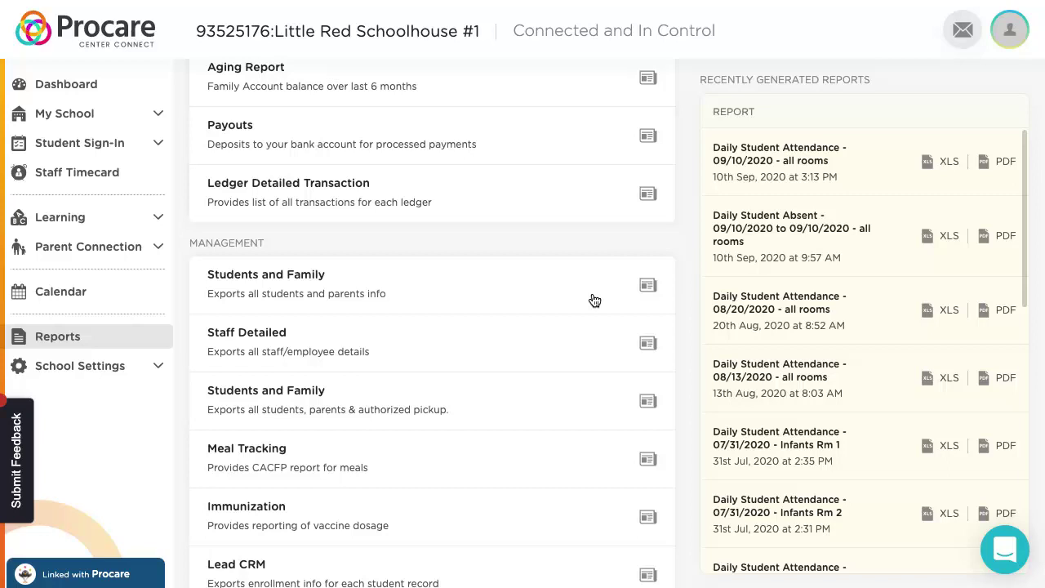
scroll(594, 301, "down", 2)
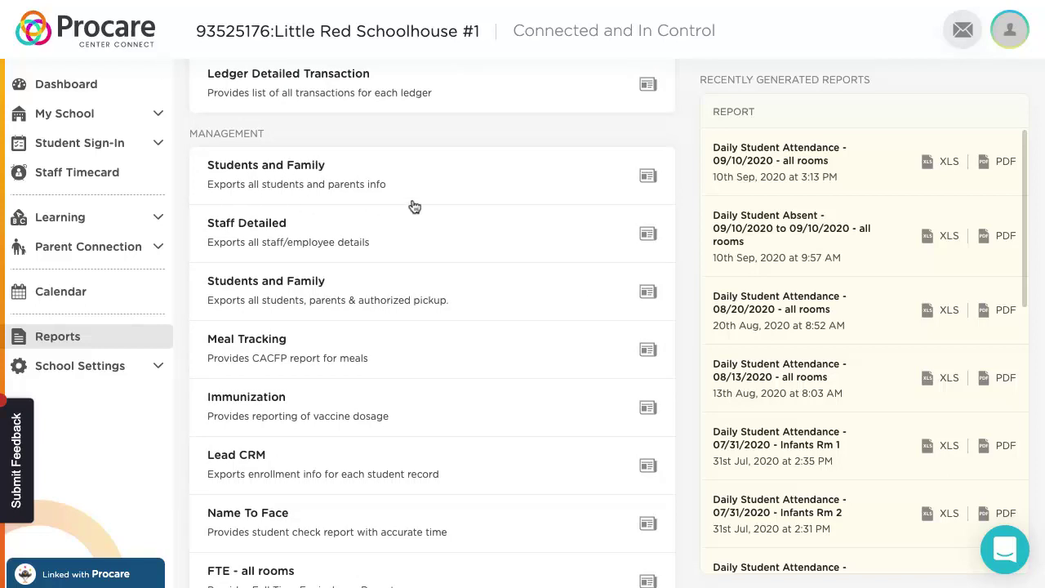
scroll(451, 286, "down", 1)
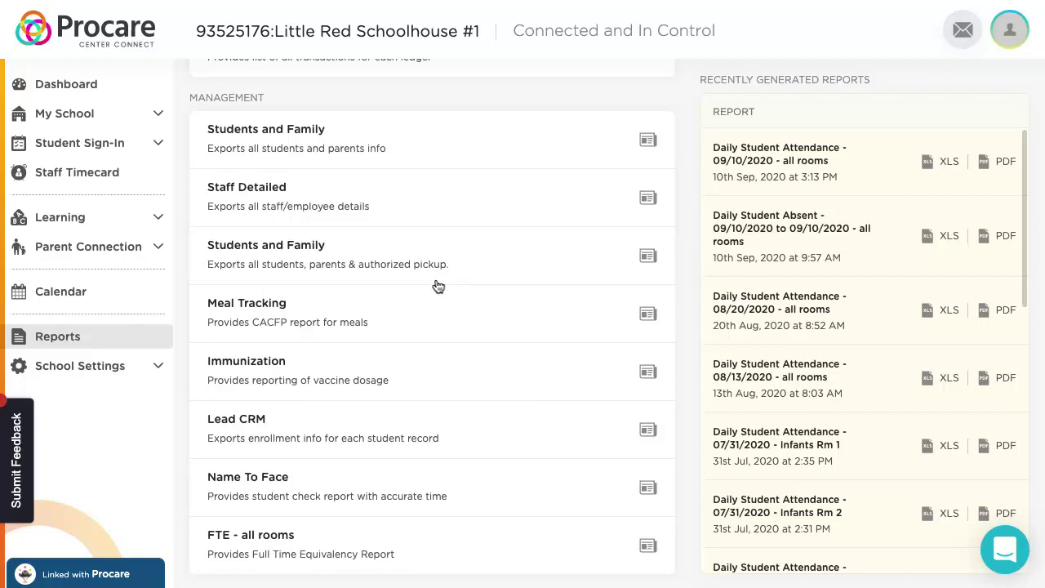
scroll(450, 286, "up", 10)
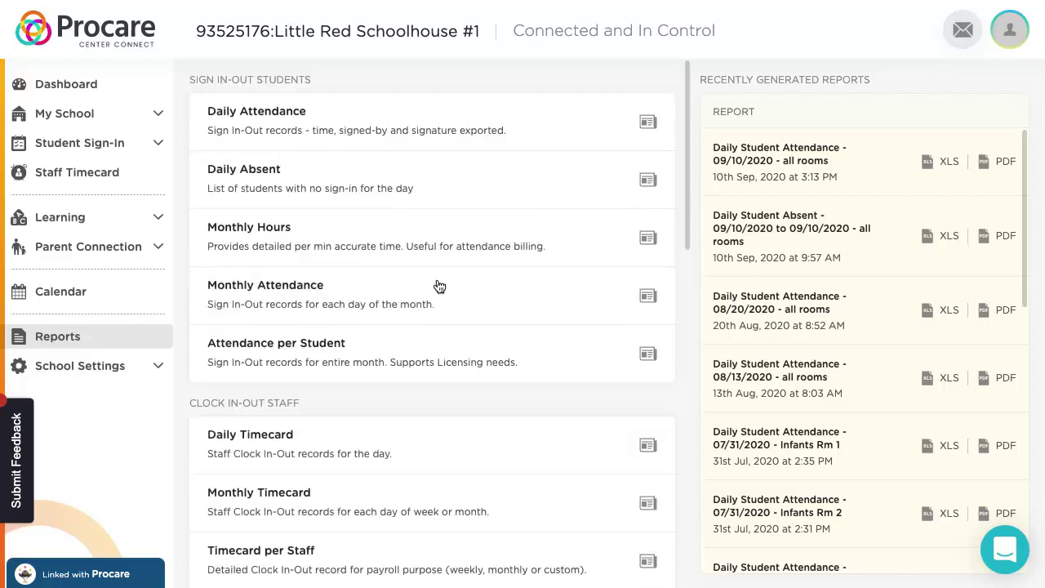
- Open the PDF of the 09/10/2020 Daily Student Attendance report for all rooms and read through it
left_click(987, 163)
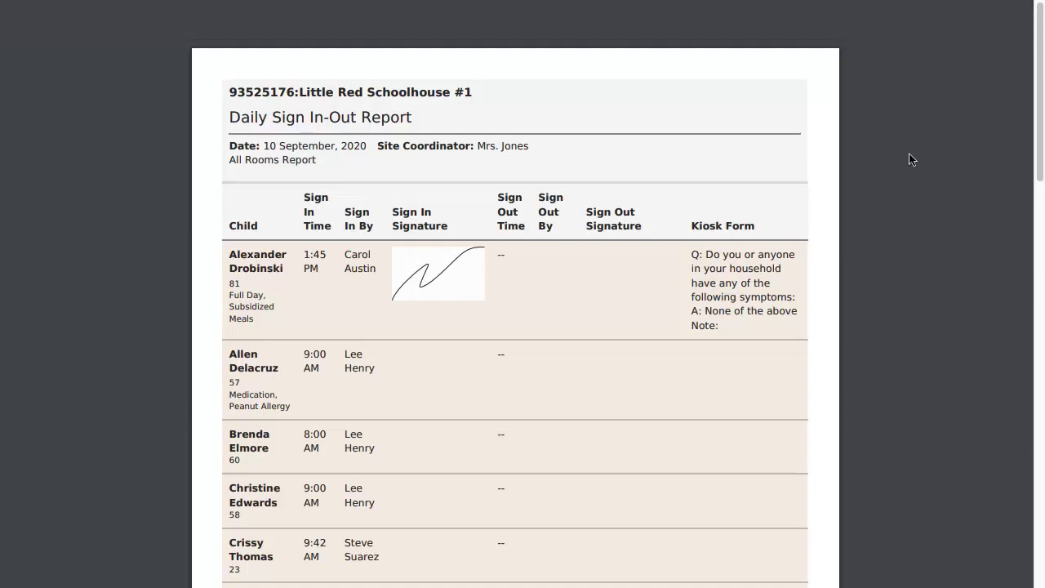
scroll(796, 237, "down", 4)
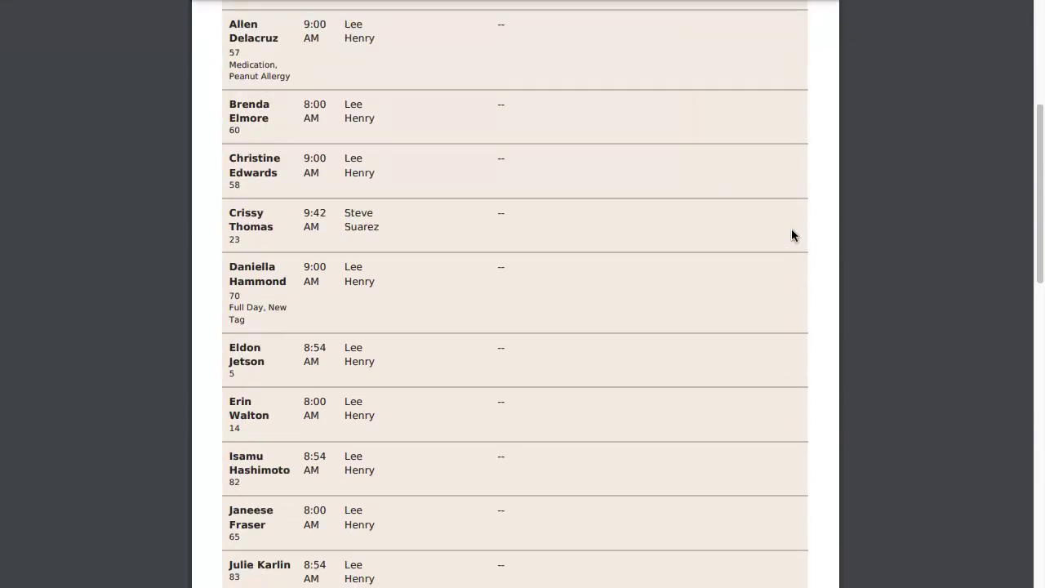
scroll(792, 235, "down", 12)
scroll(791, 229, "up", 15)
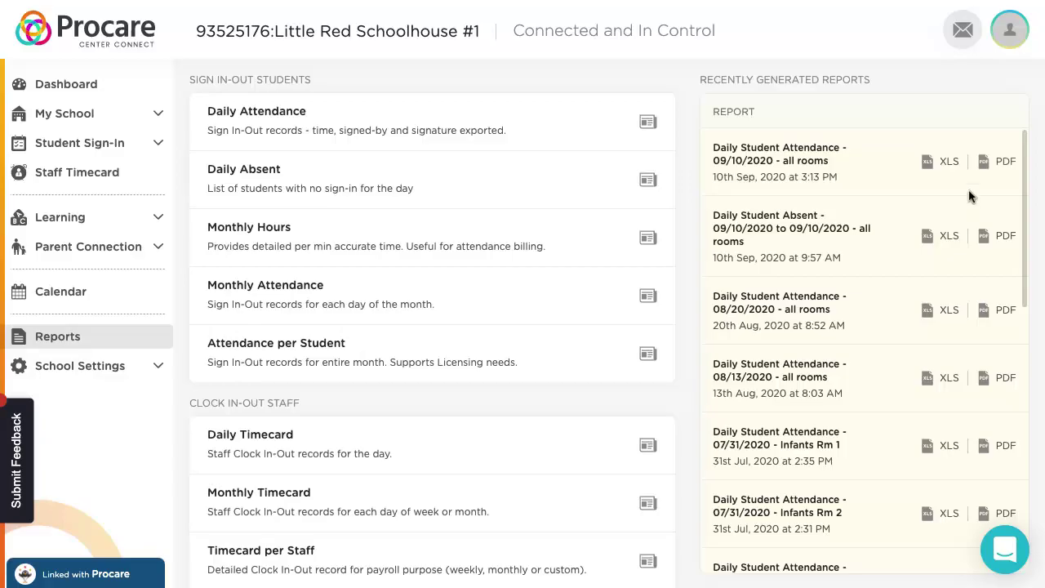
- Open the XLS version of the 09/10/2020 Daily Student Attendance report in Excel and examine its rows and columns
left_click(930, 163)
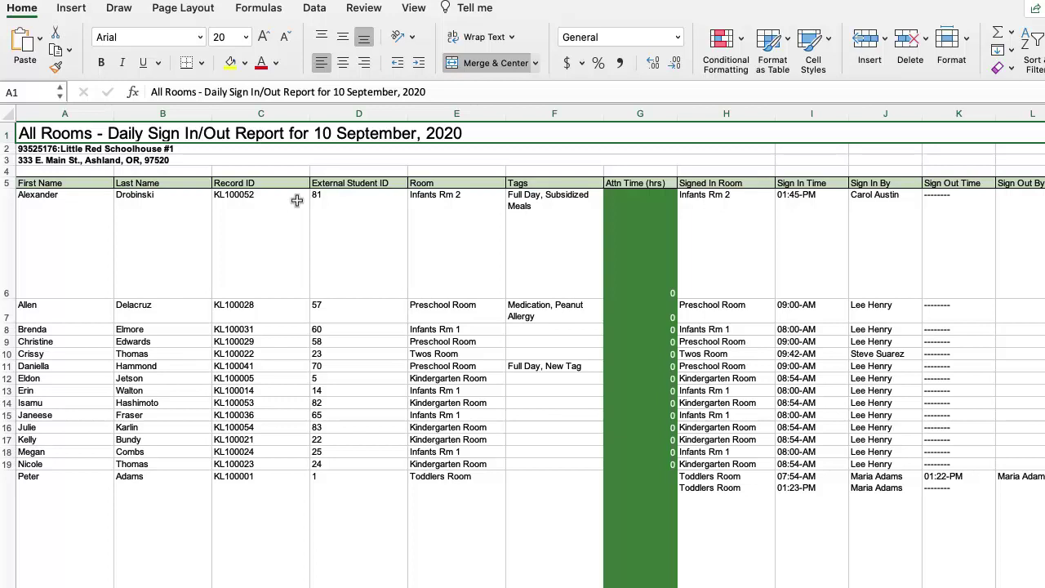
scroll(949, 567, "down", 3)
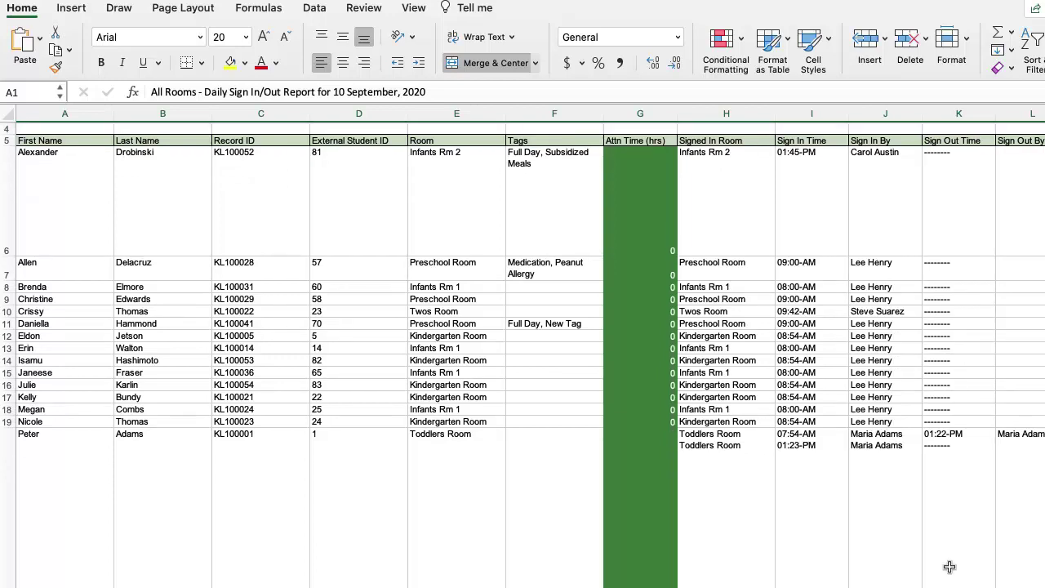
scroll(523, 351, "right", 4)
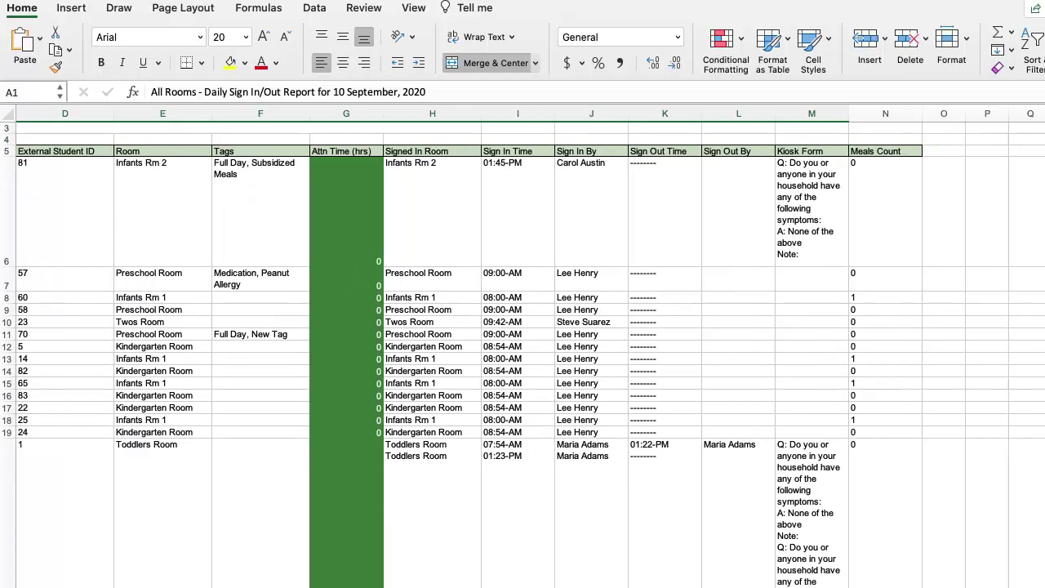
scroll(571, 182, "left", 4)
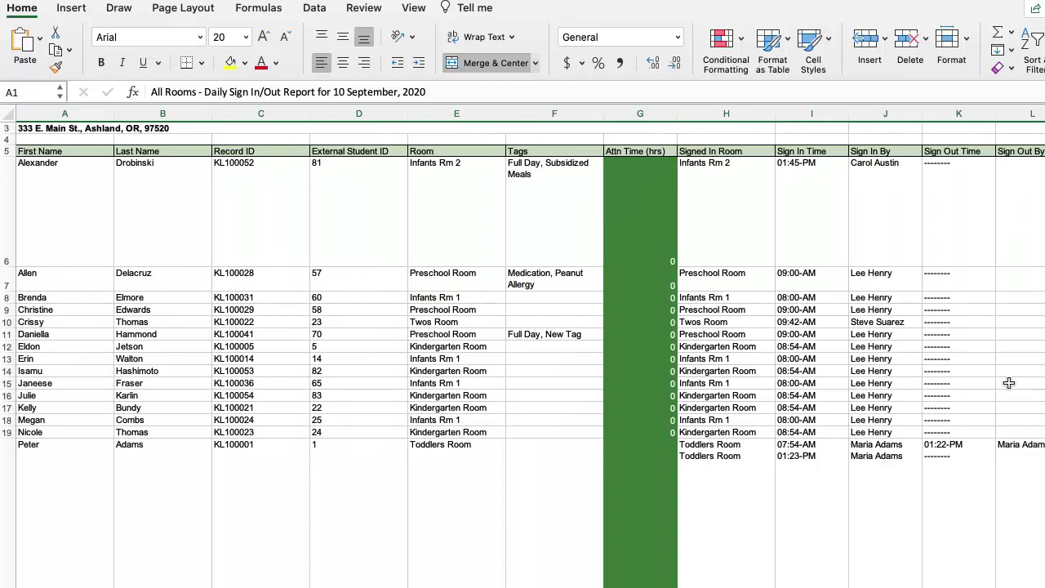
scroll(523, 359, "right", 3)
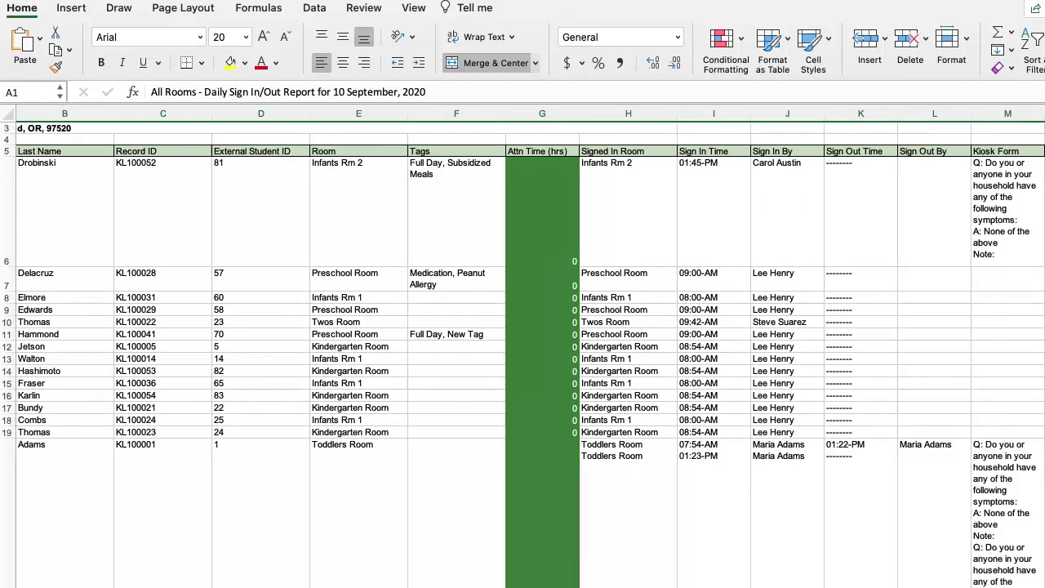
scroll(523, 360, "left", 3)
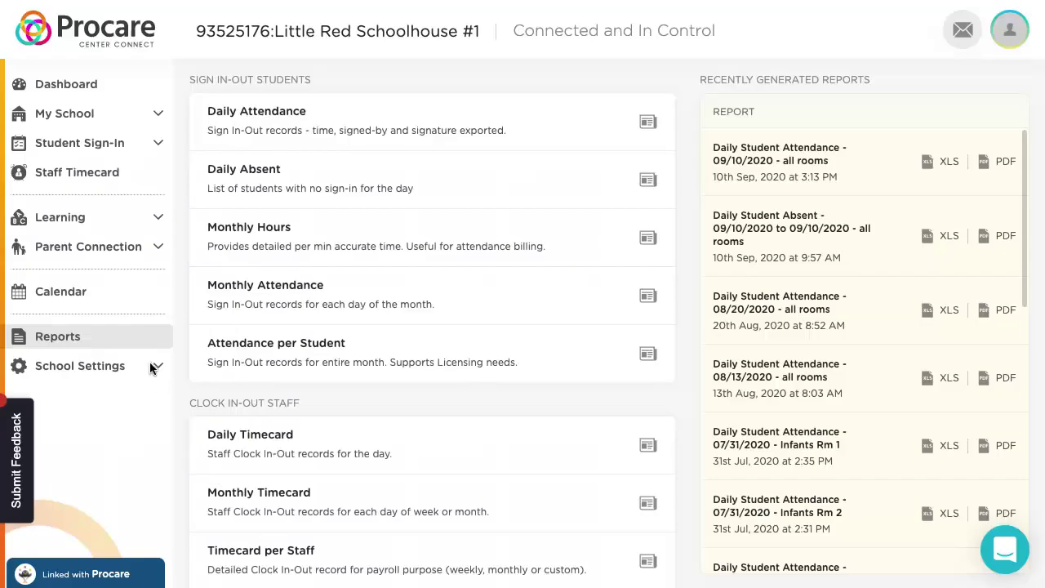
- Review the Parent Kiosk Form's symptom question, answers and display options in the school settings, and enable the form for sign-in
left_click(155, 372)
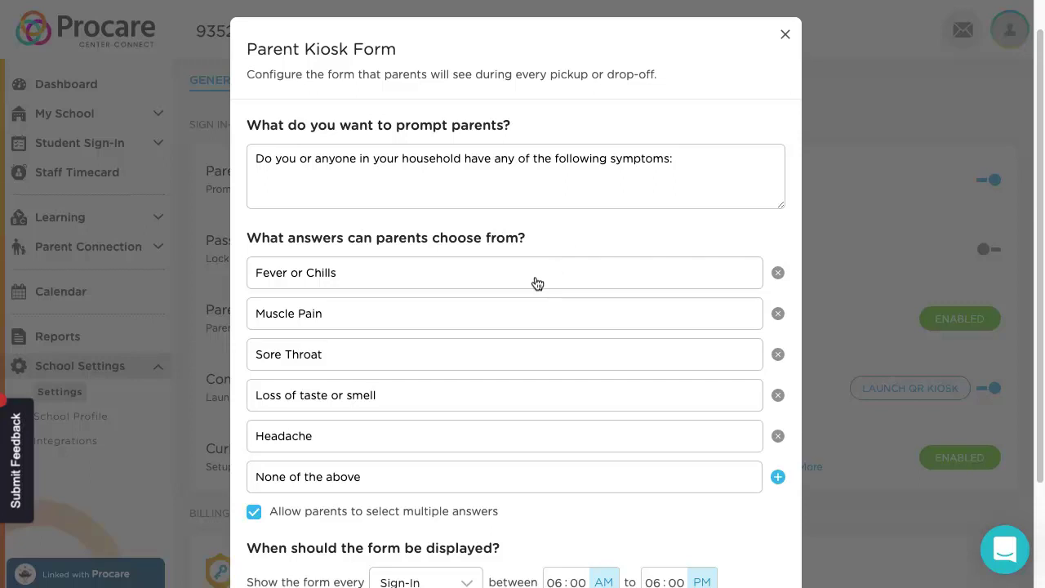
scroll(531, 290, "down", 2)
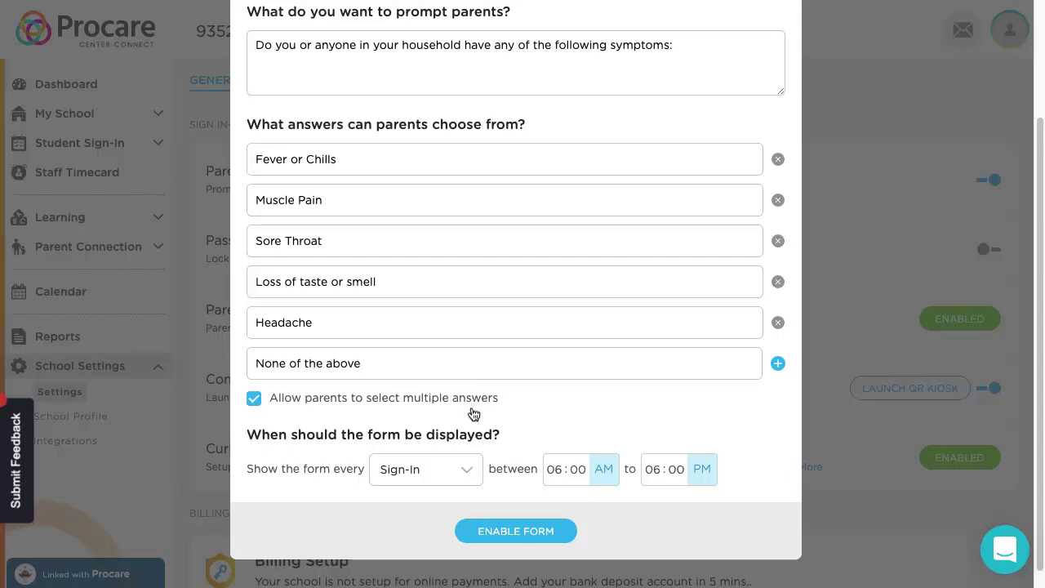
left_click(468, 475)
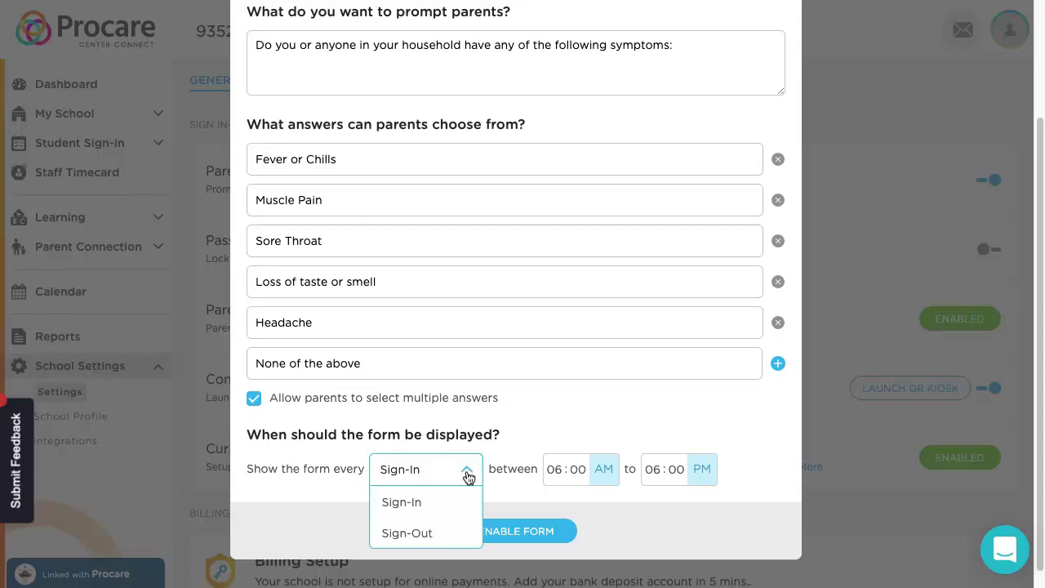
left_click(616, 416)
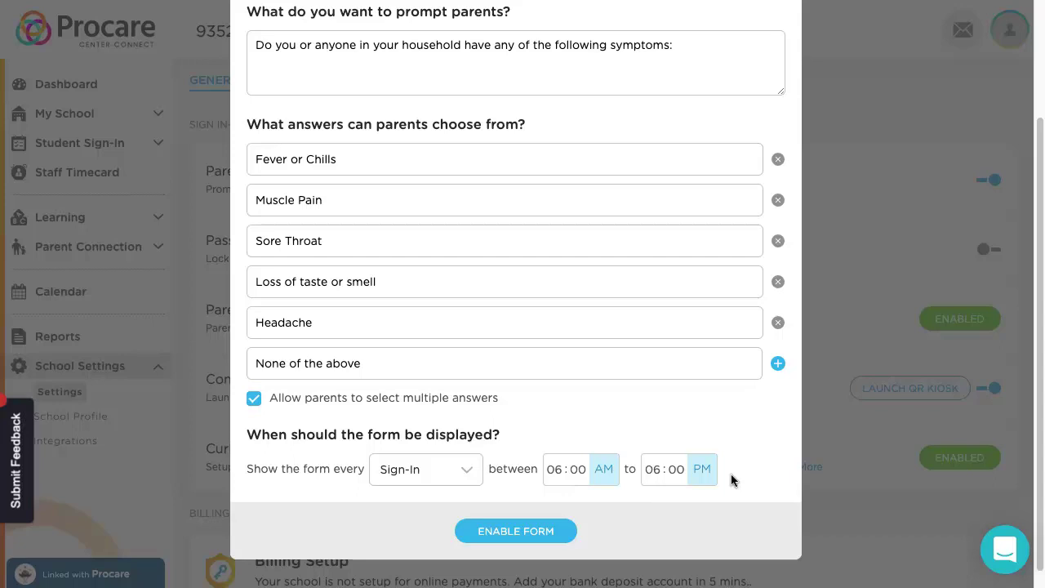
left_click(517, 533)
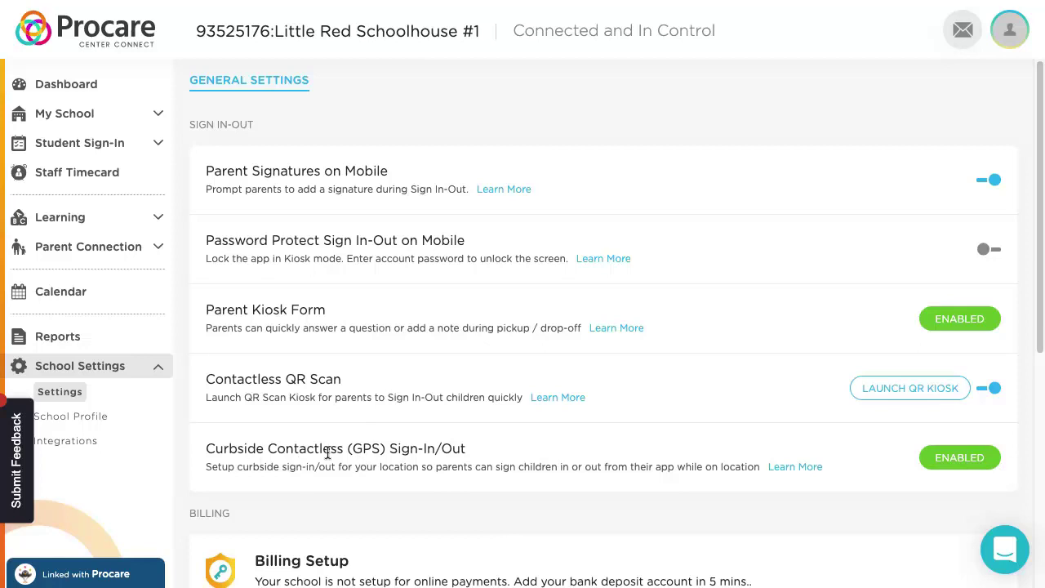
- Edit the curbside GPS sign-in location, try geo distances of 25 and 100 meters, set it to 50 meters and update the geo-fence
left_click(945, 462)
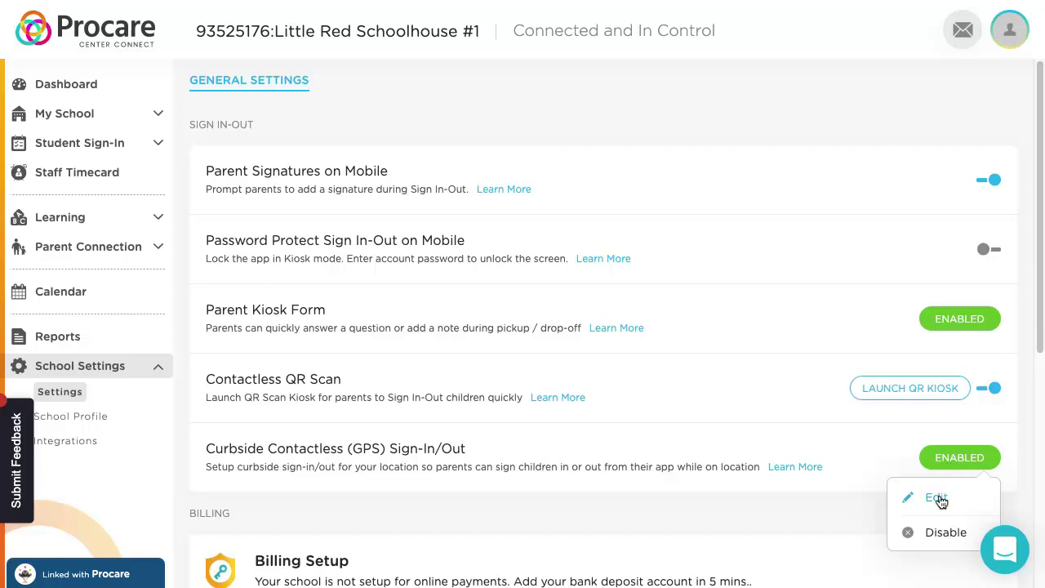
left_click(939, 499)
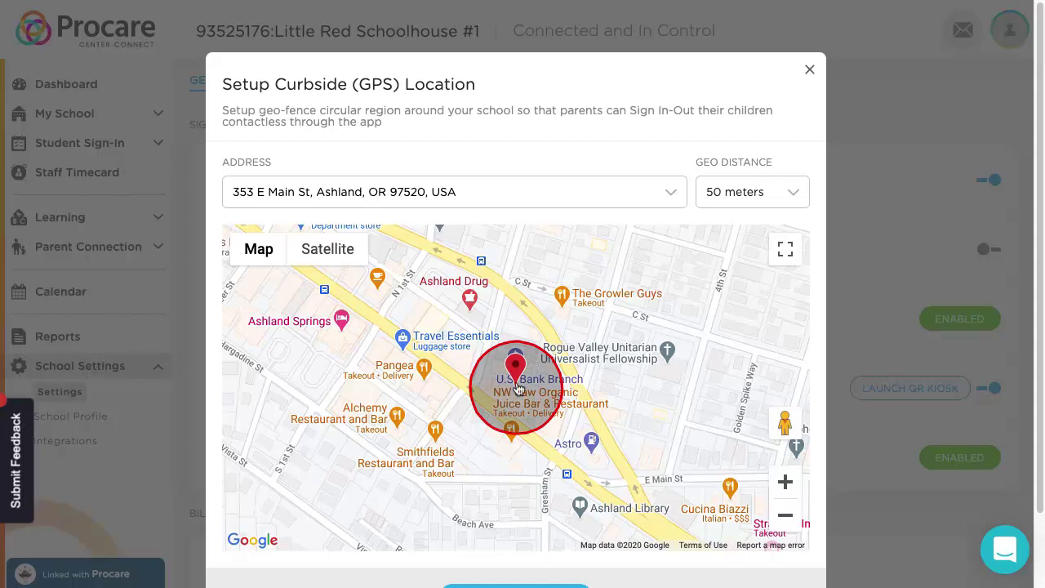
left_click(792, 202)
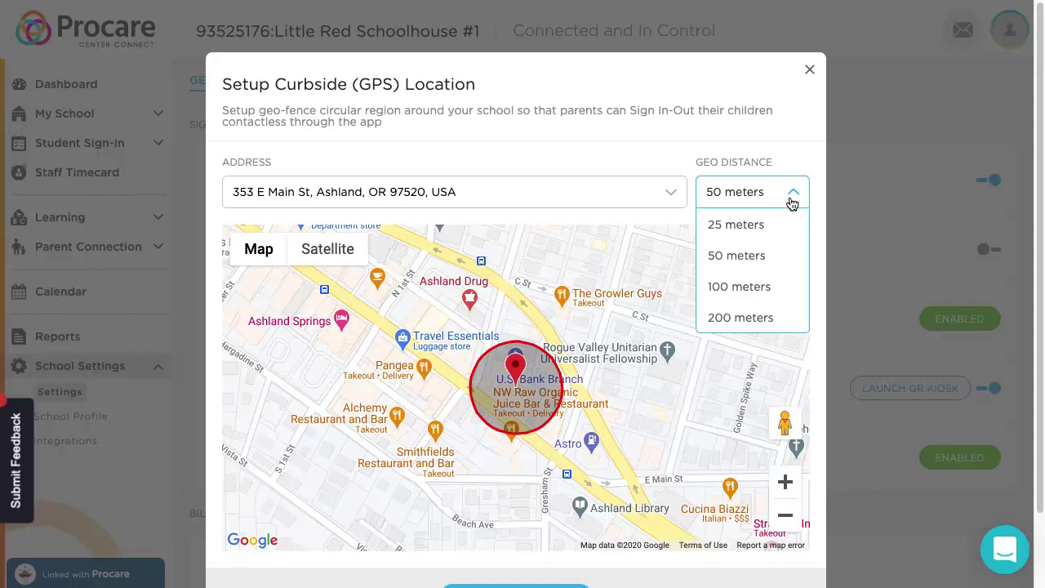
left_click(750, 226)
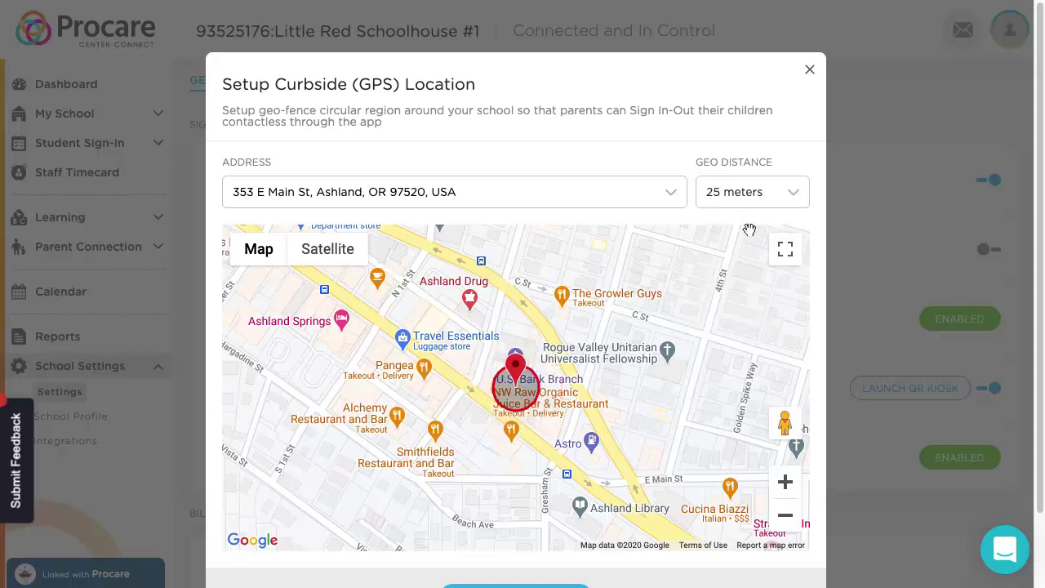
left_click(793, 201)
left_click(760, 284)
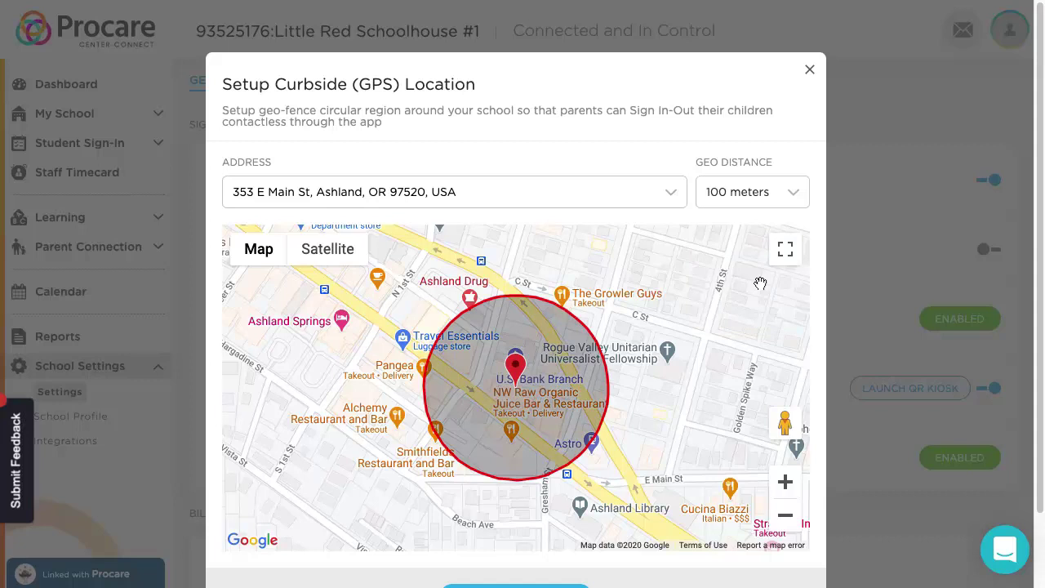
left_click(788, 198)
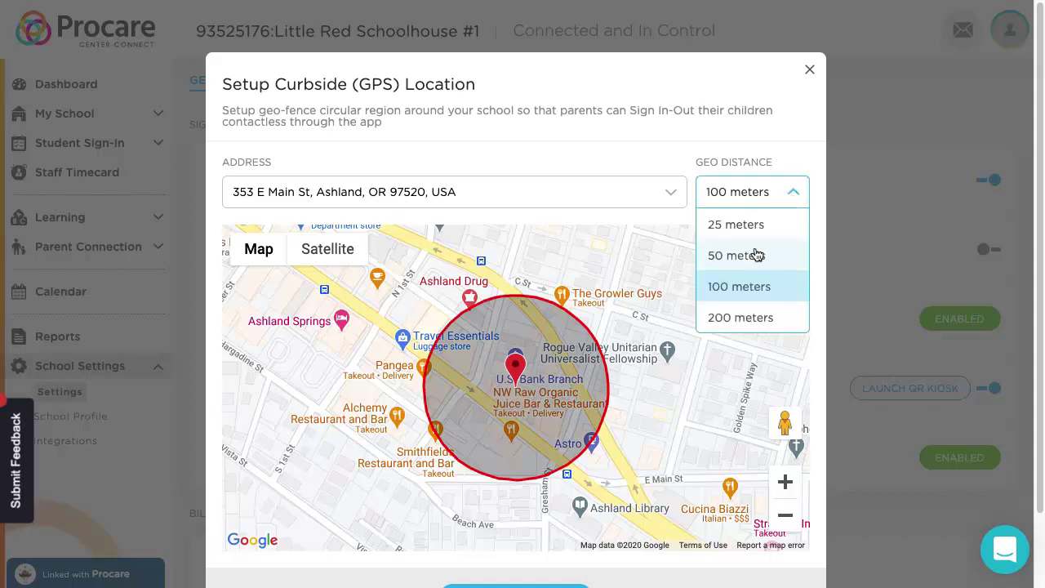
left_click(757, 254)
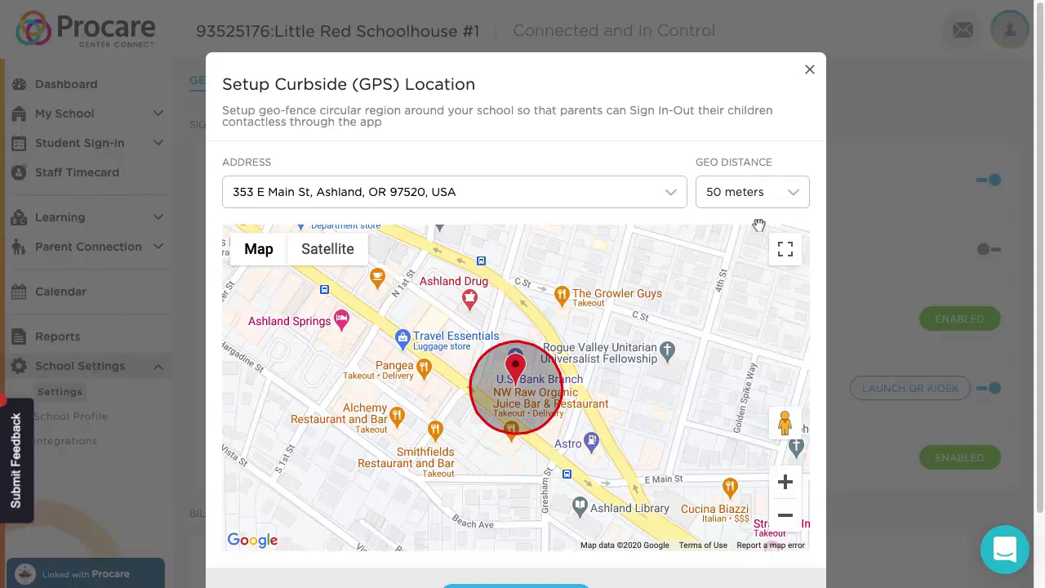
scroll(758, 224, "down", 1)
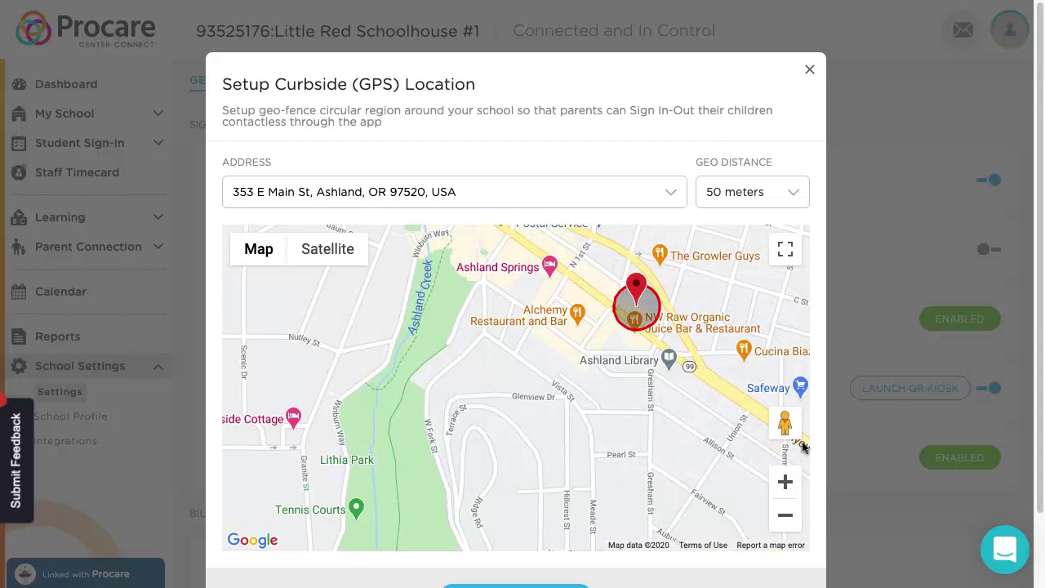
scroll(891, 480, "down", 1)
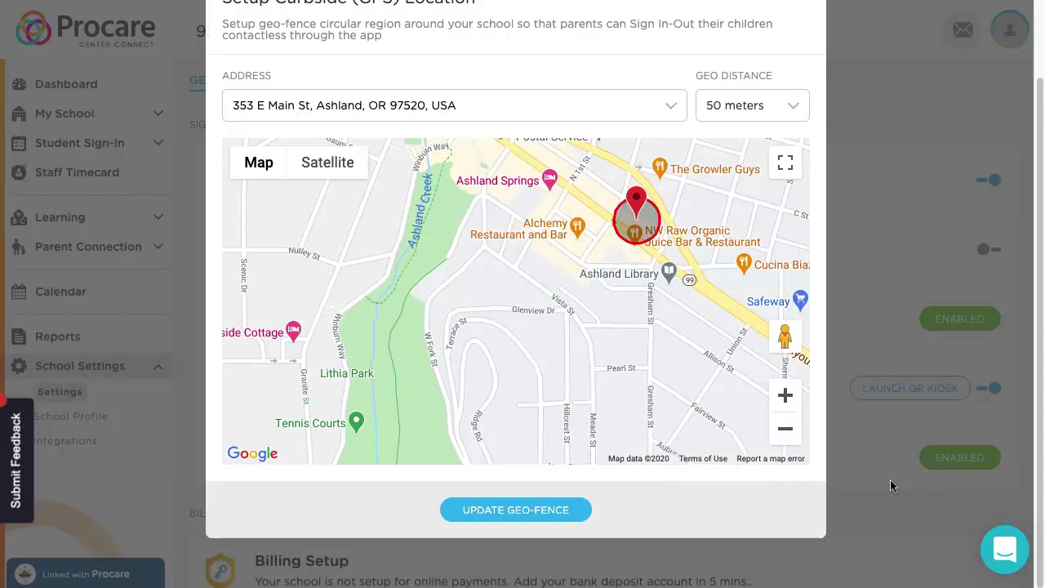
left_click(501, 510)
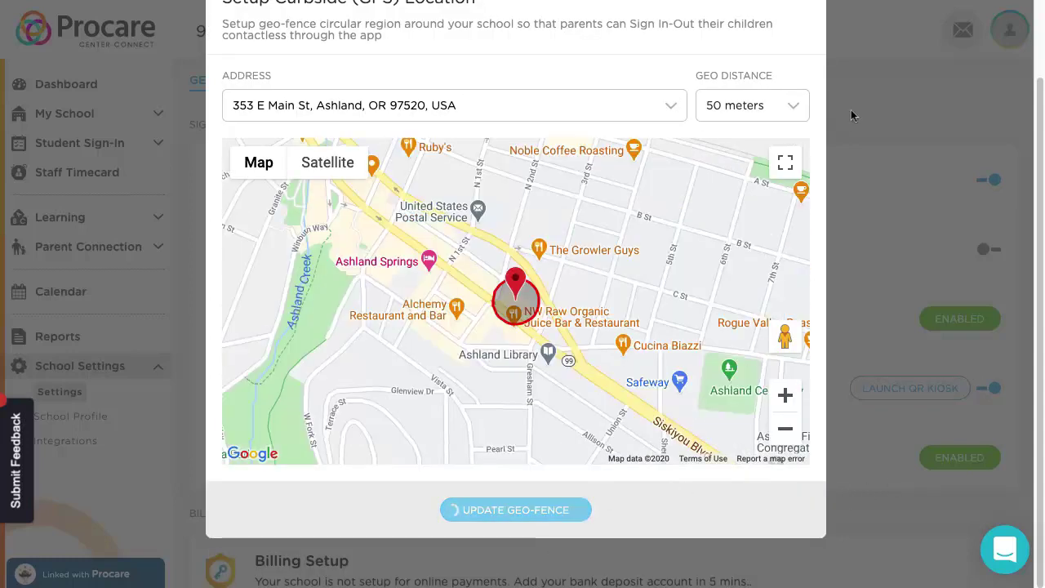
scroll(851, 109, "up", 1)
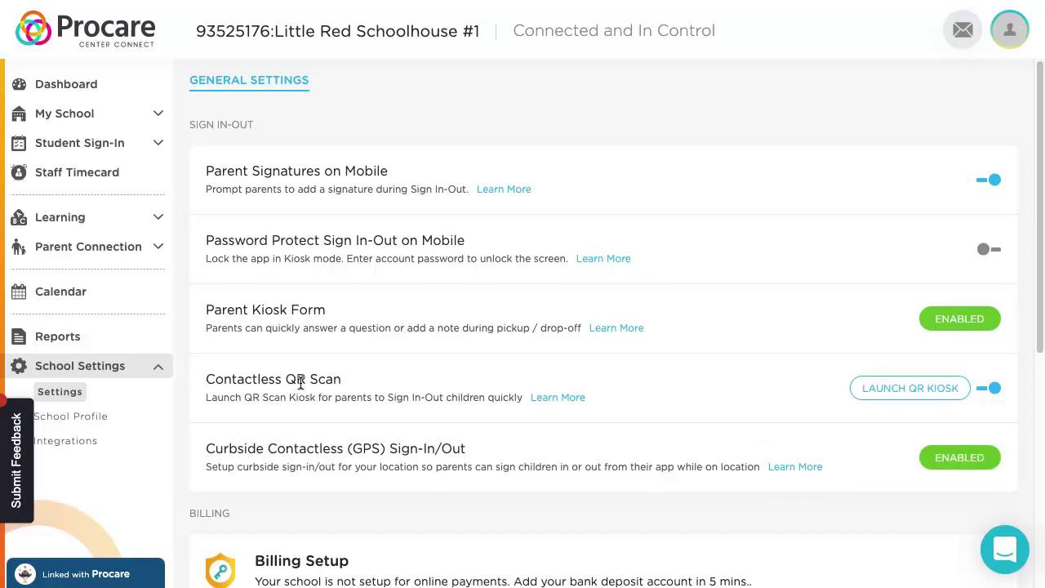
- Launch the contactless QR sign-in kiosk and view the expiry options for printing its code, without printing
left_click(920, 391)
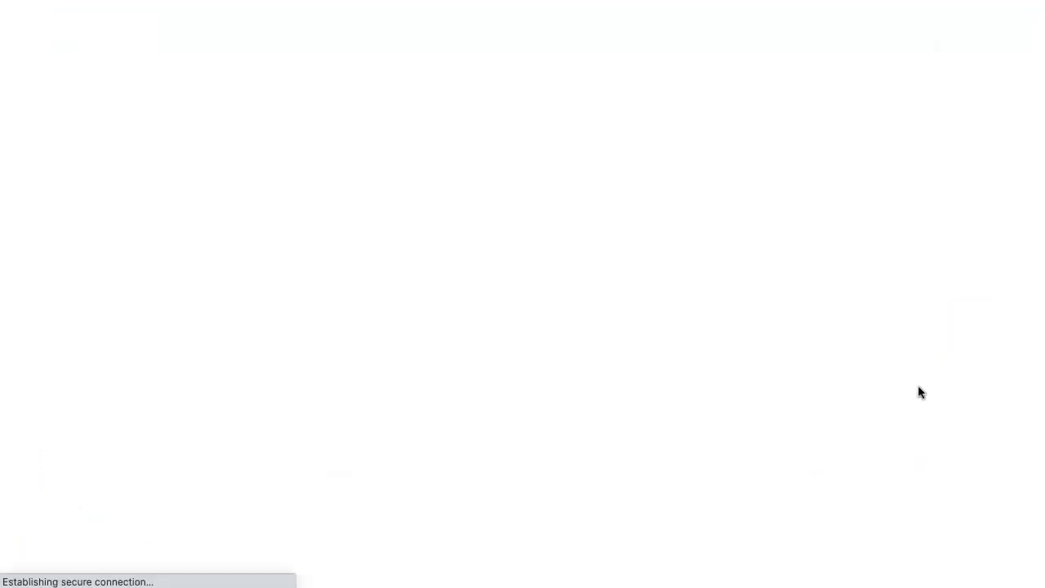
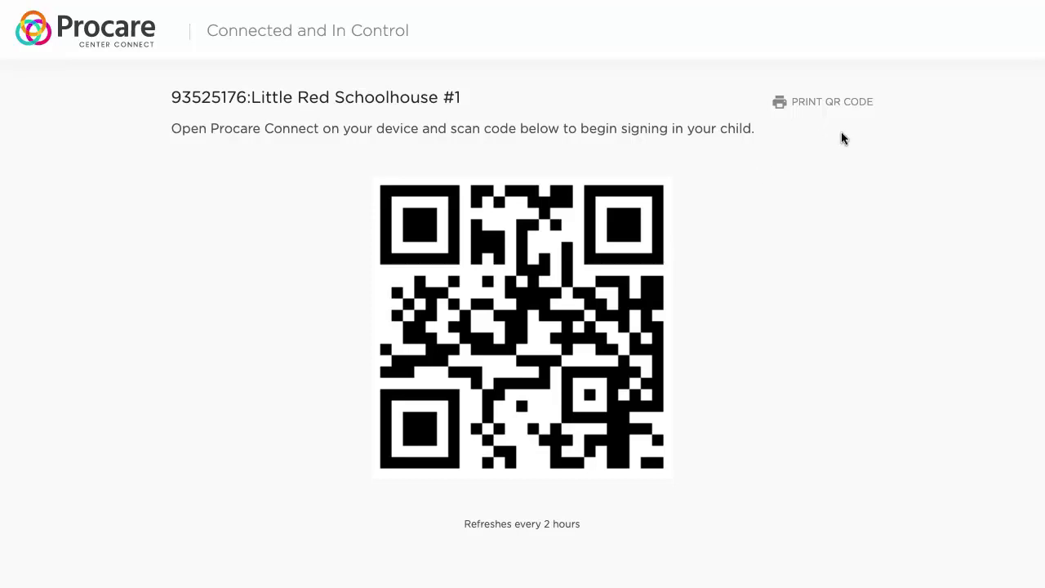
left_click(830, 106)
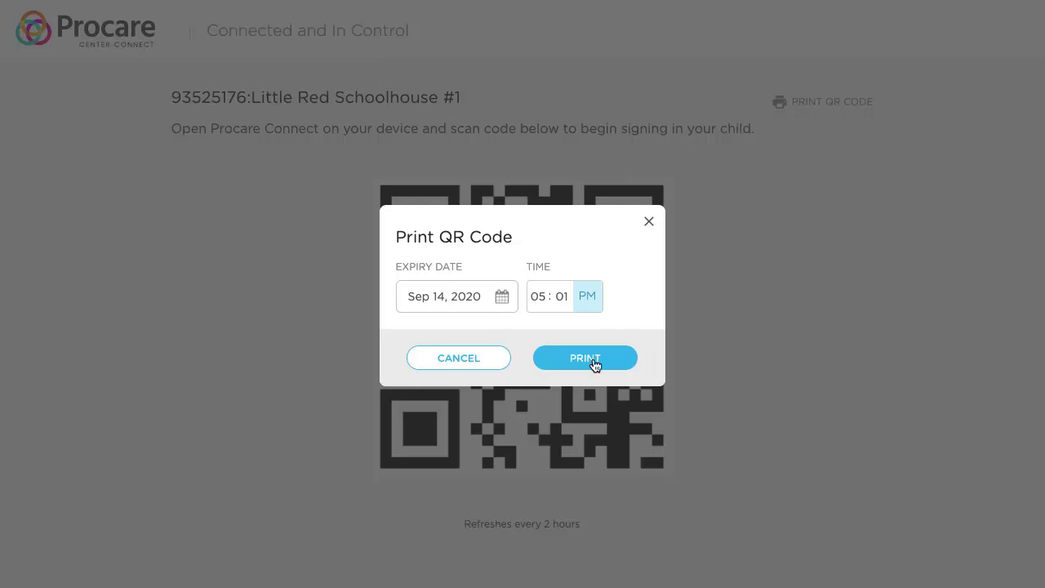
left_click(649, 224)
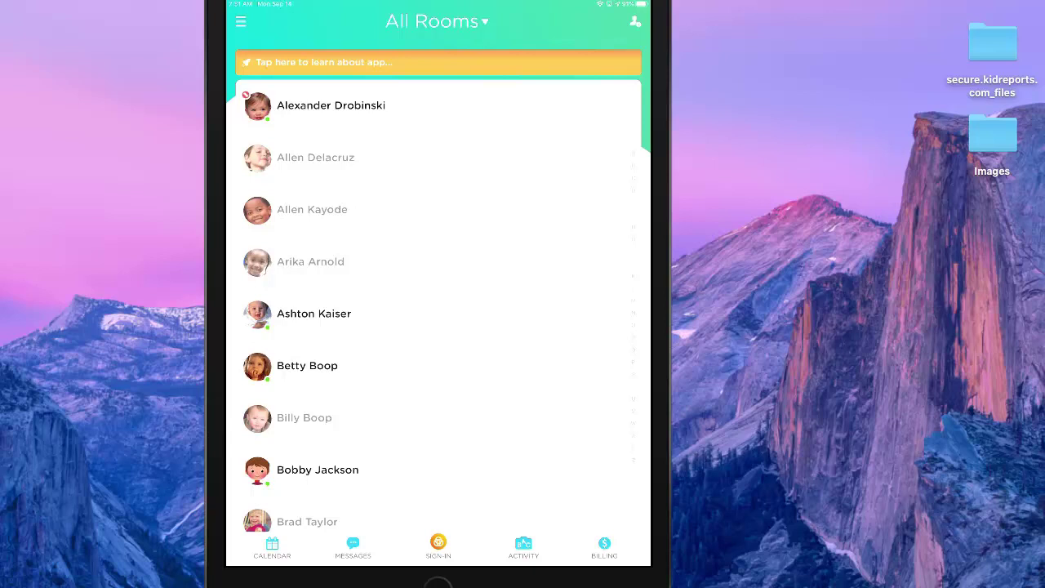
- Switch to the tablet app and view the tag and room filters of the All Rooms student list
left_click(505, 22)
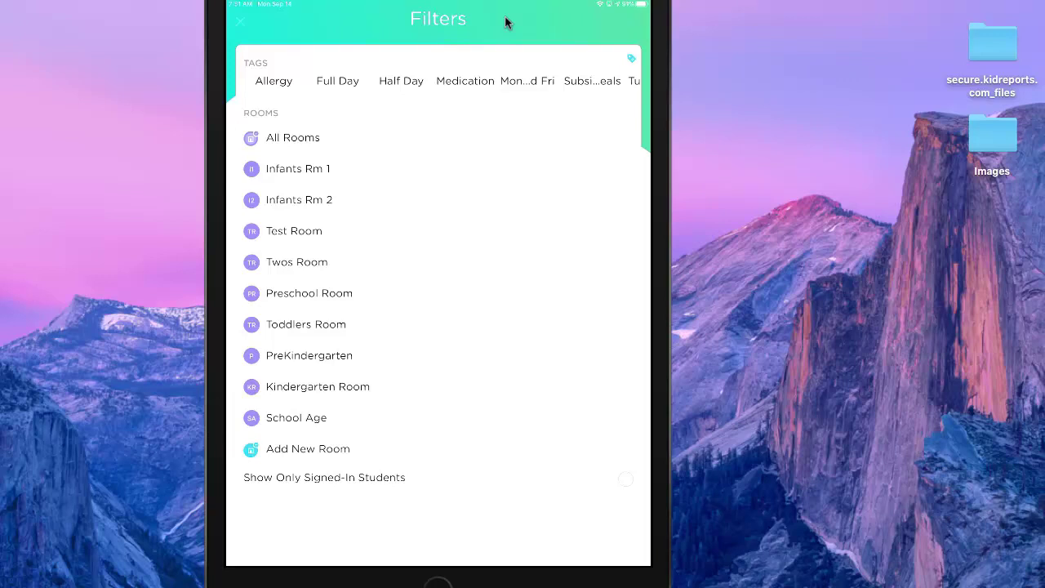
left_click(506, 22)
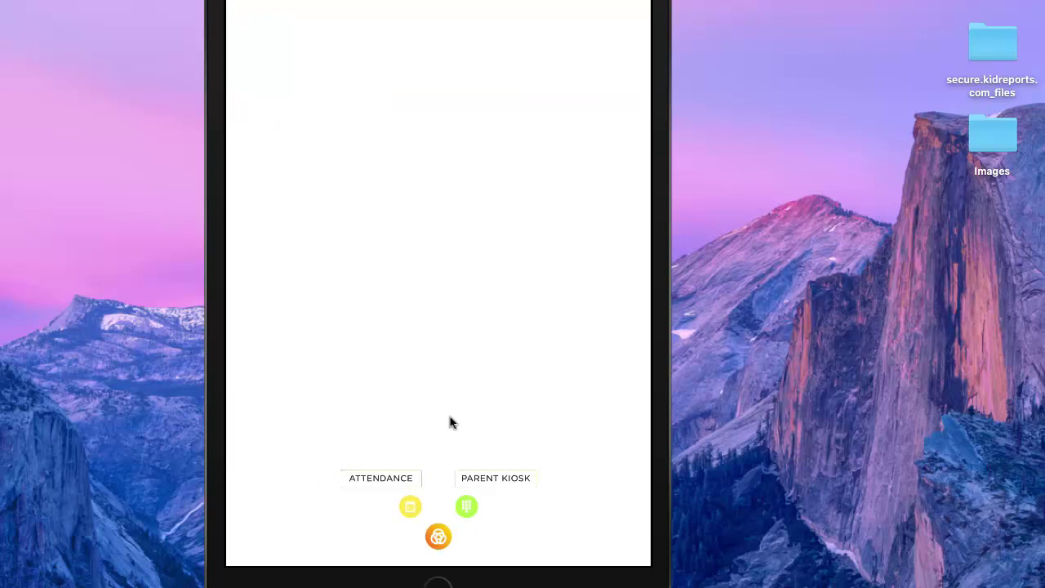
- Open the Parent Kiosk and choose Kindergarten Room for the staff member's clock-in
left_click(466, 507)
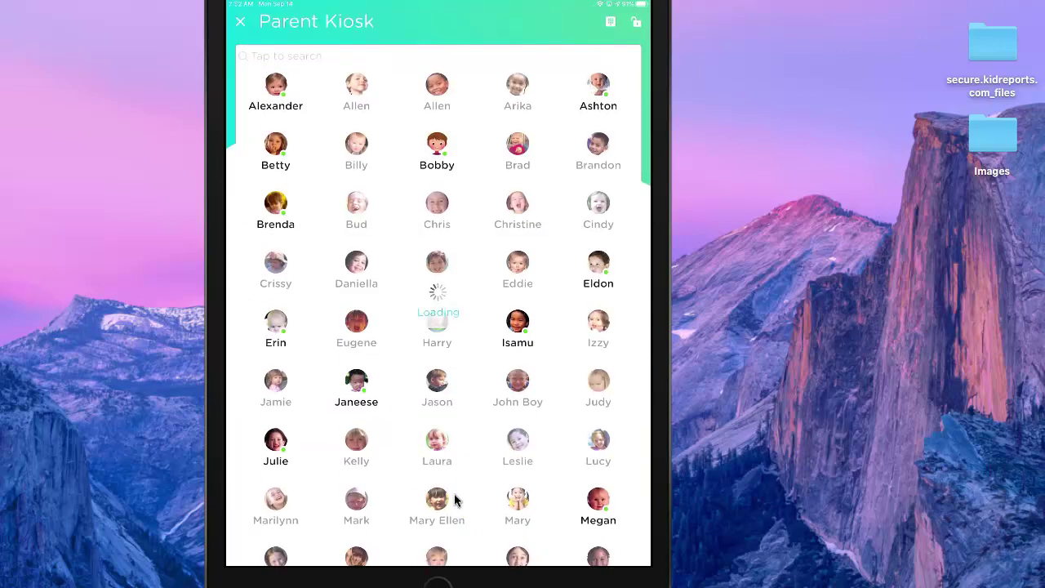
left_click(612, 30)
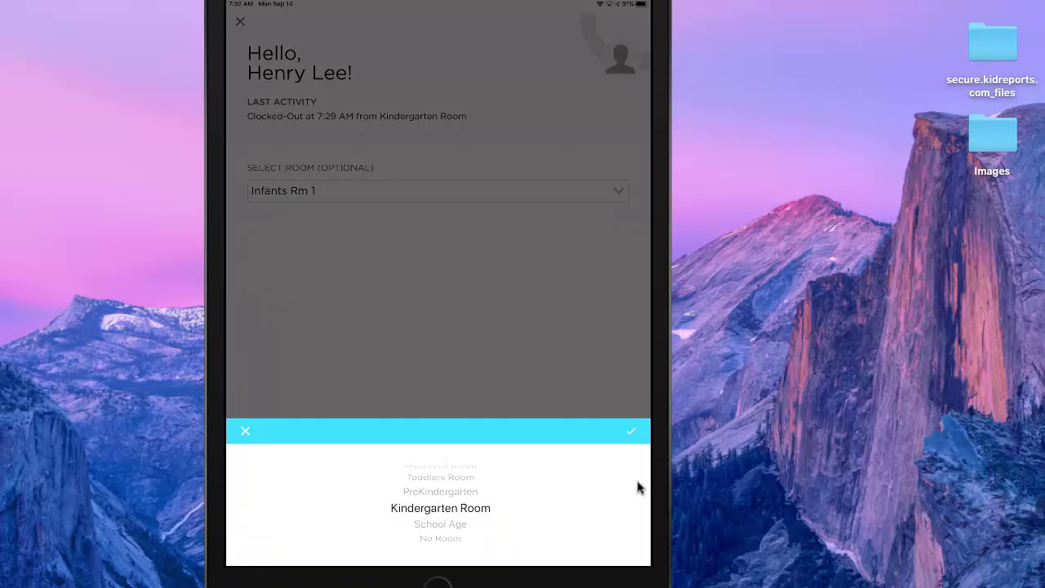
left_click(632, 433)
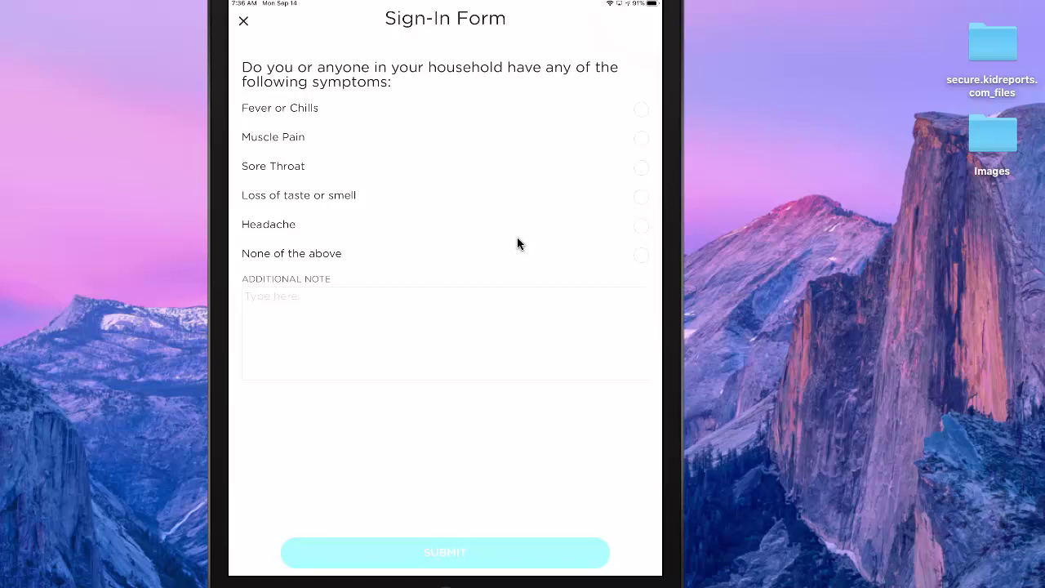
- Answer the sign-in form's symptom question with None of the above and add the note "Temps were normal, 98.6"
left_click(517, 239)
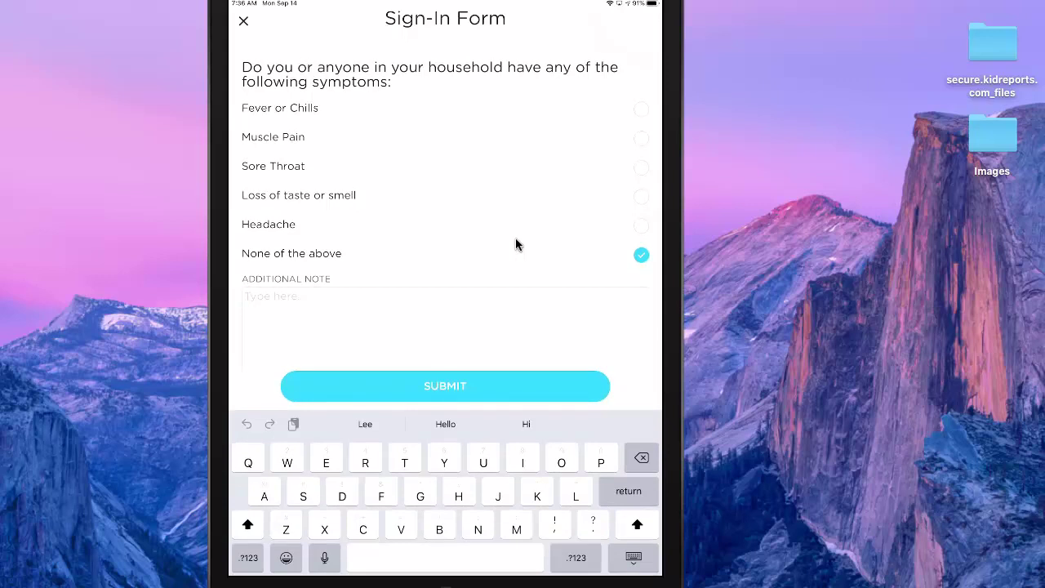
type("Temp")
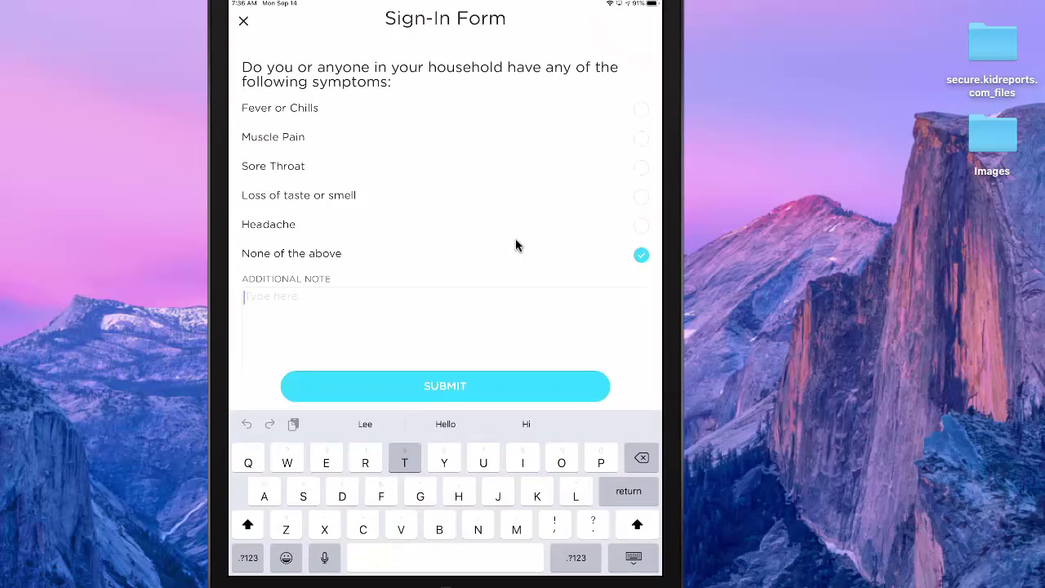
type("s ")
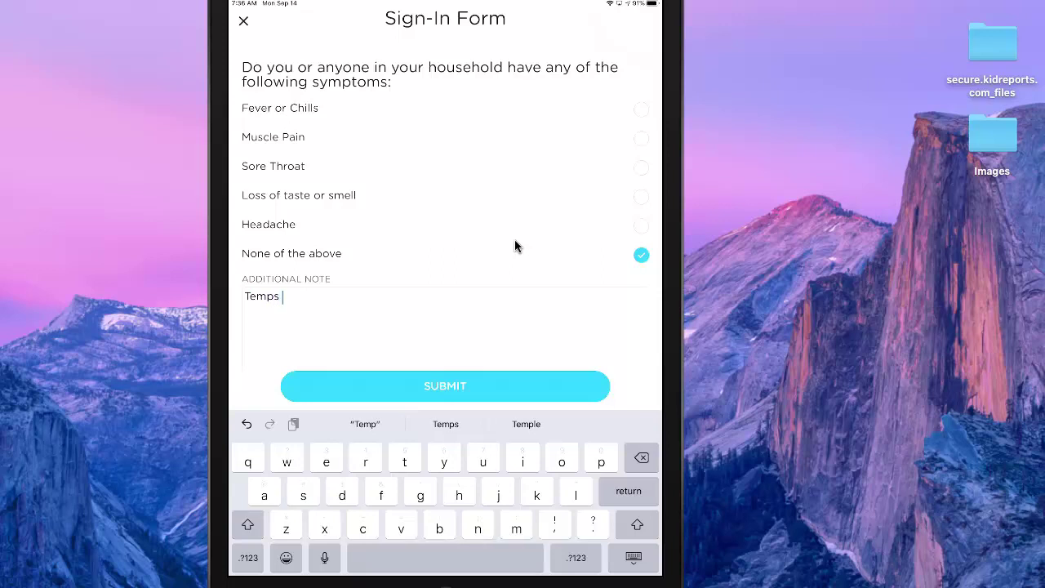
type("w")
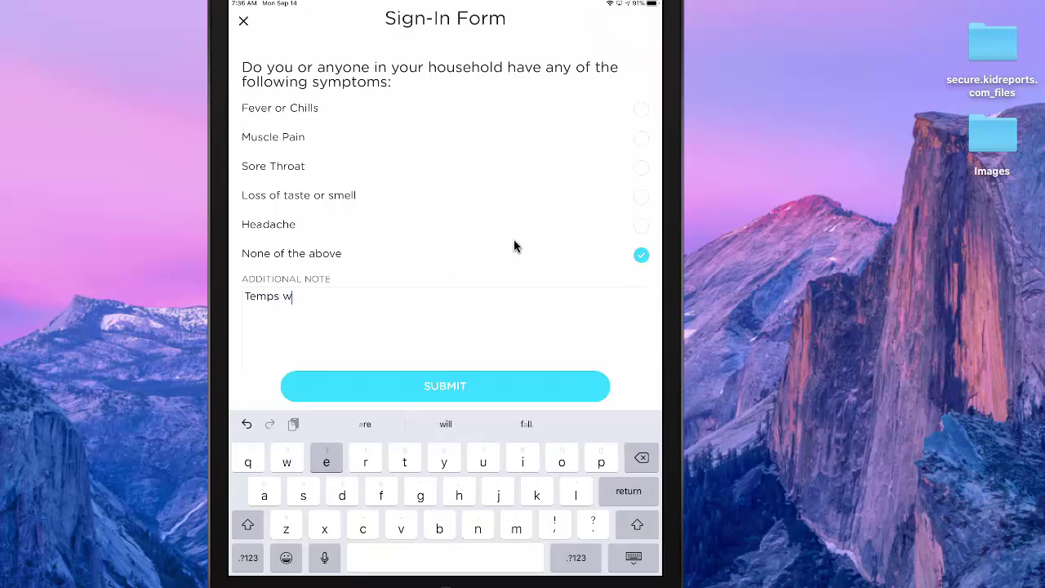
type("ere normal")
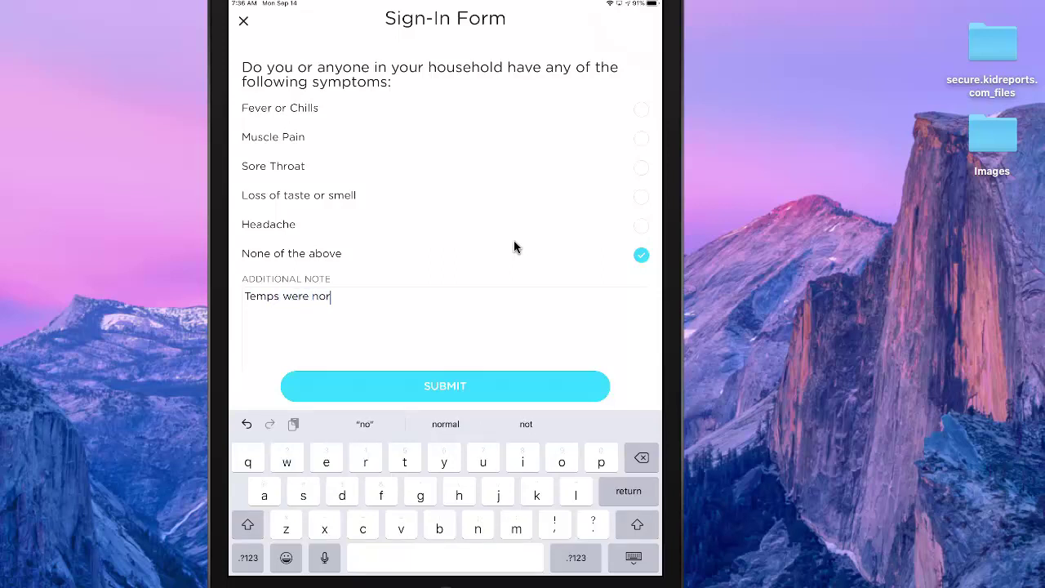
type(", 98.6")
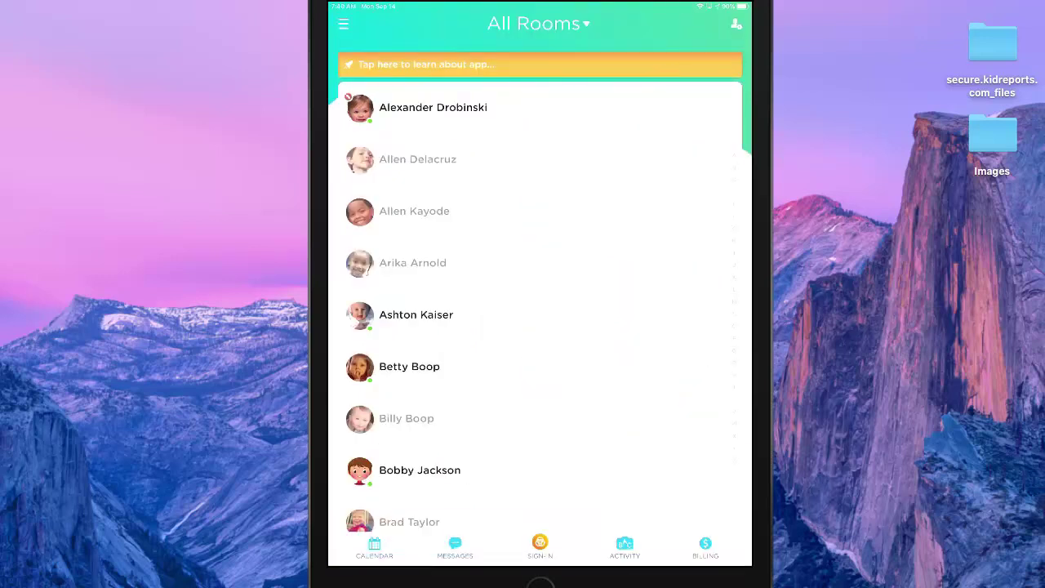
- Open the attendance screen and filter its children to the Twos Room
left_click(541, 544)
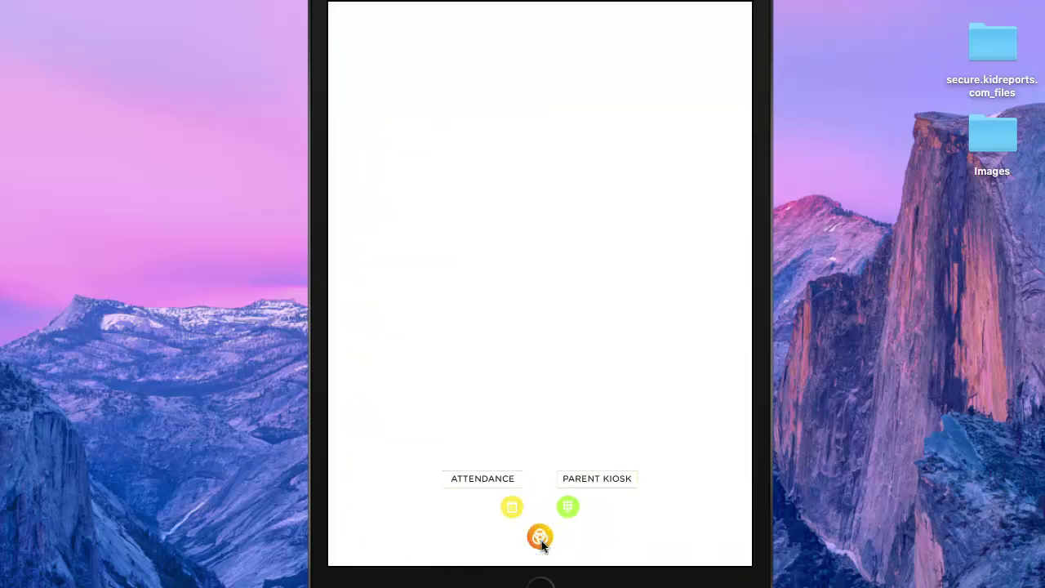
left_click(512, 504)
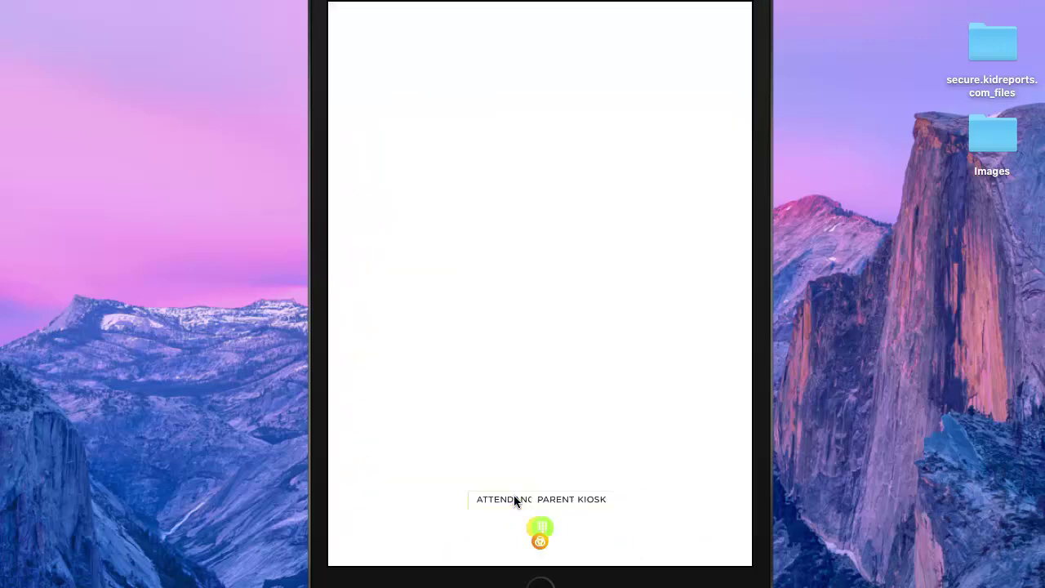
left_click(513, 503)
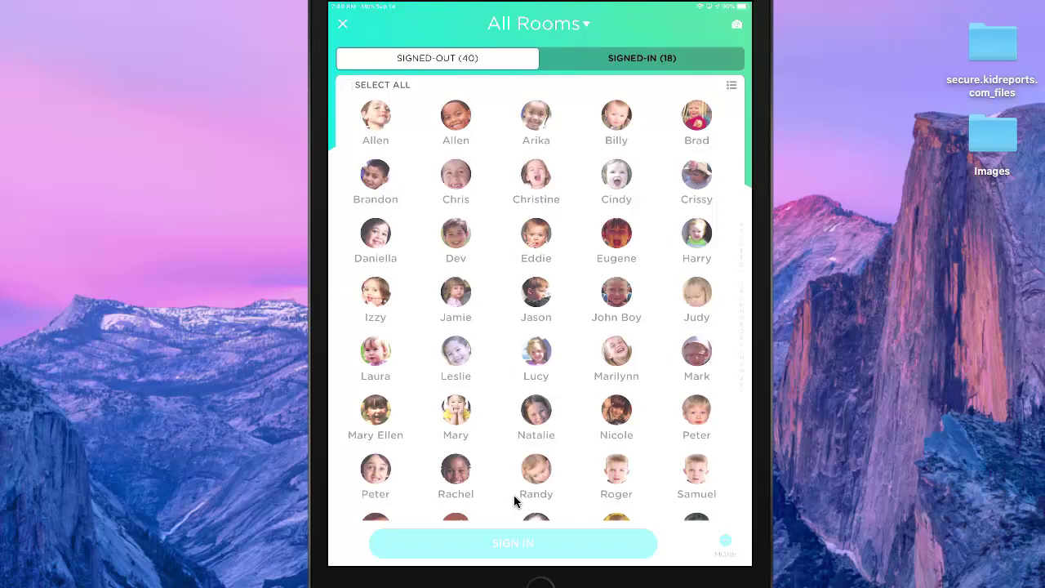
left_click(570, 28)
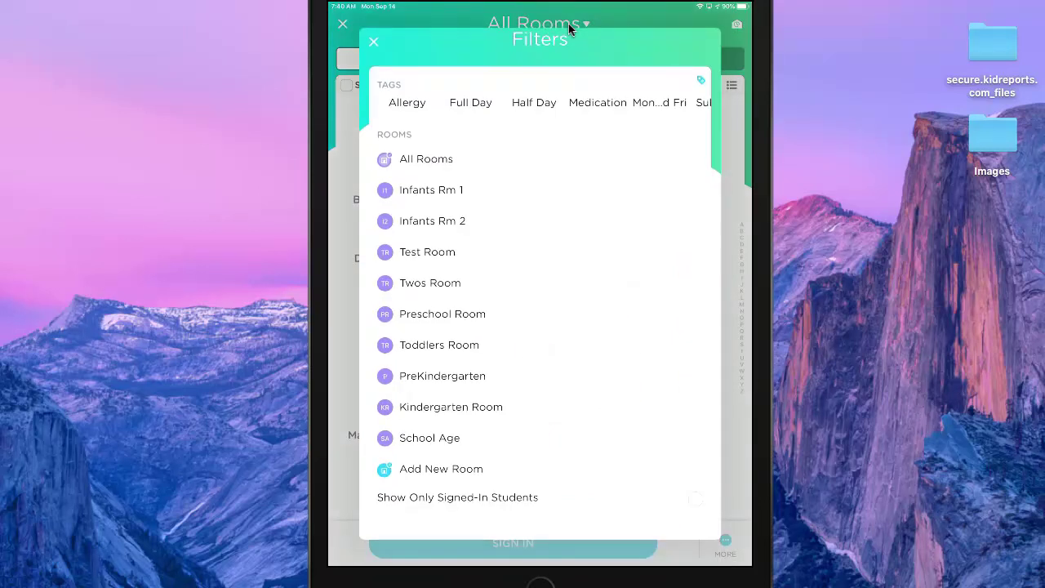
left_click(429, 282)
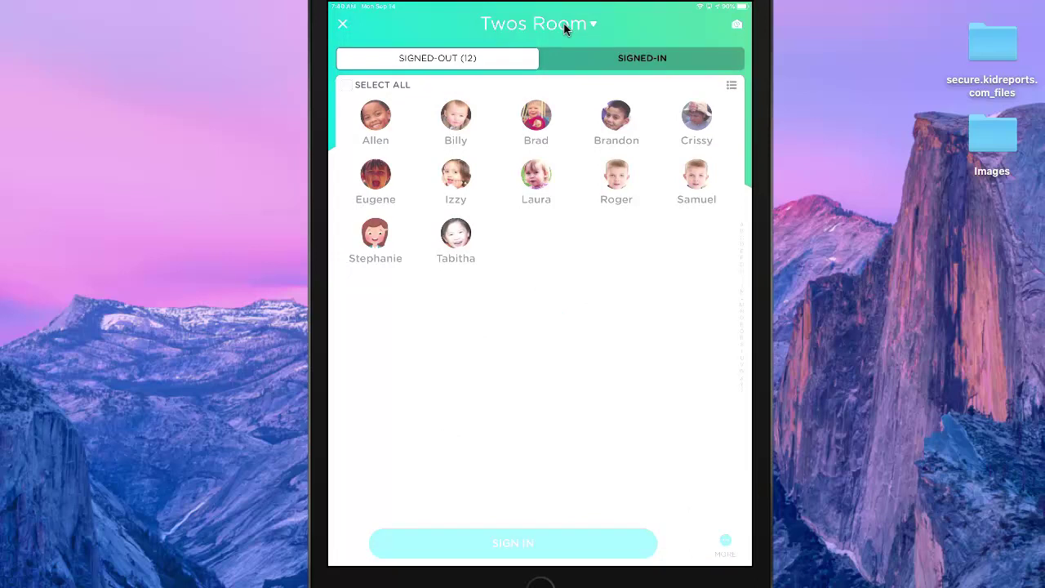
- Sign in three Twos Room children, the first child in each of the top two rows and the last in the list, and leave attendance
left_click(376, 115)
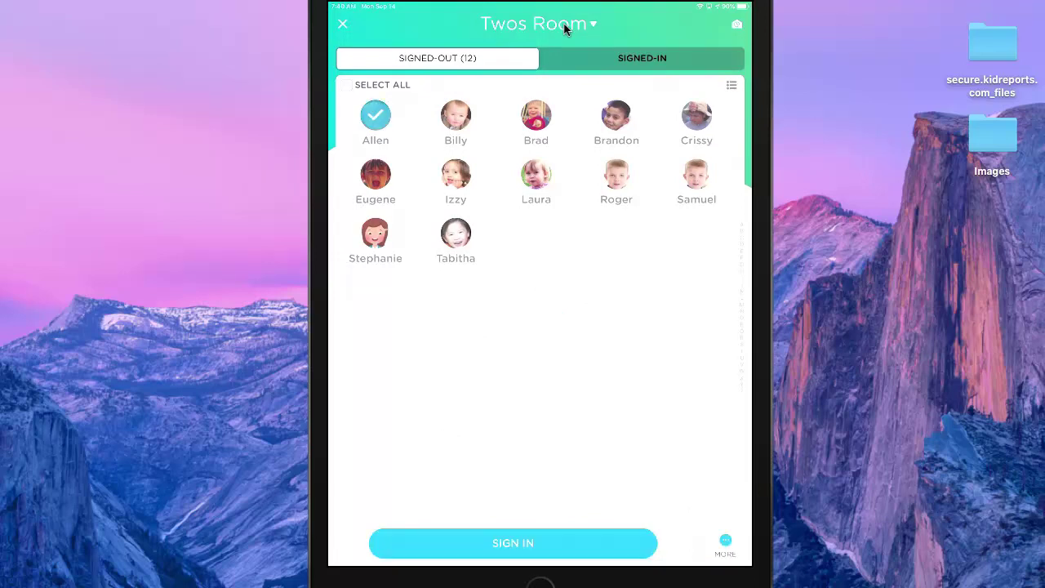
left_click(375, 174)
left_click(456, 233)
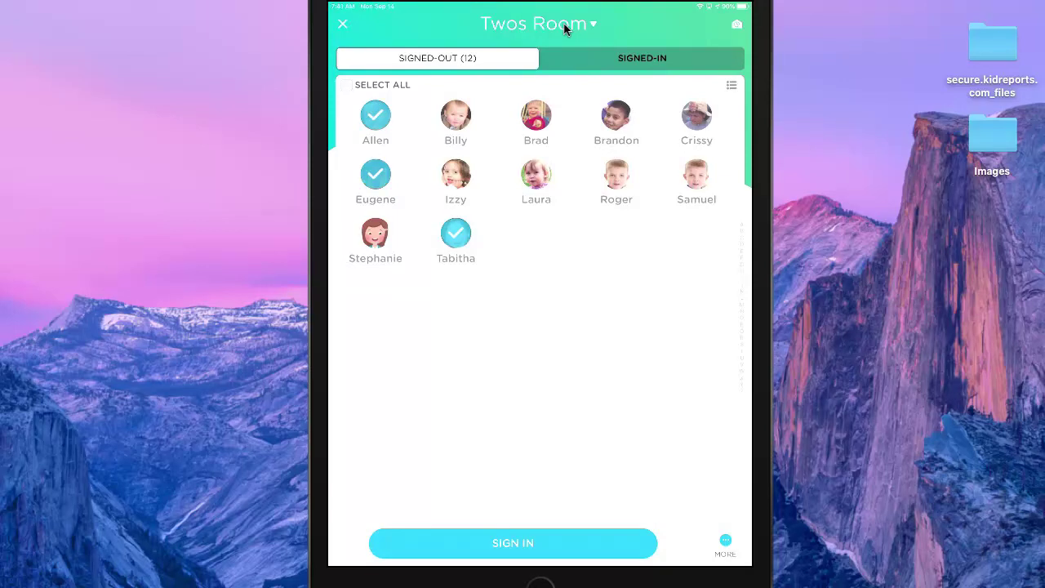
left_click(513, 543)
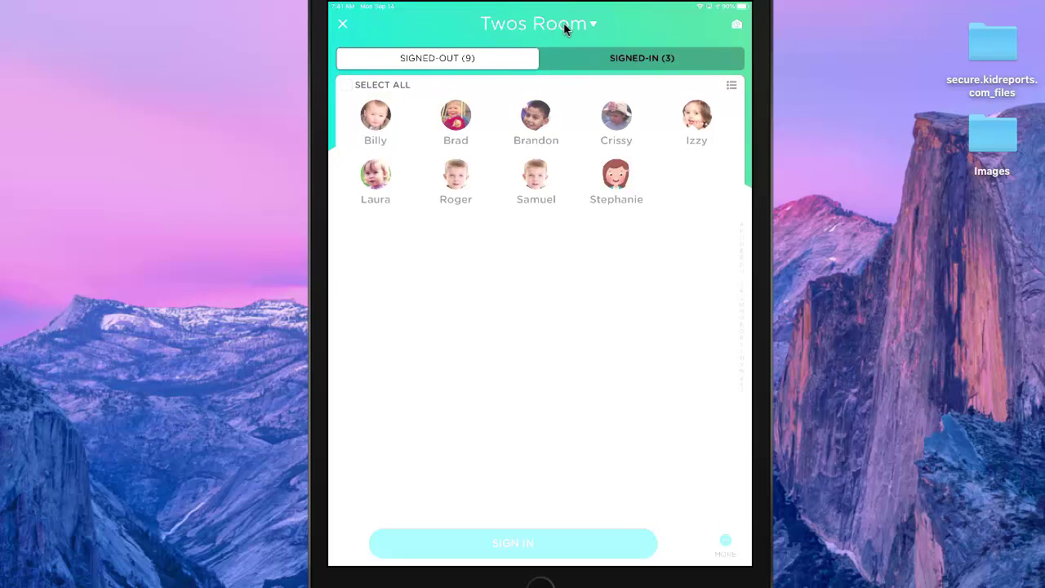
left_click(347, 33)
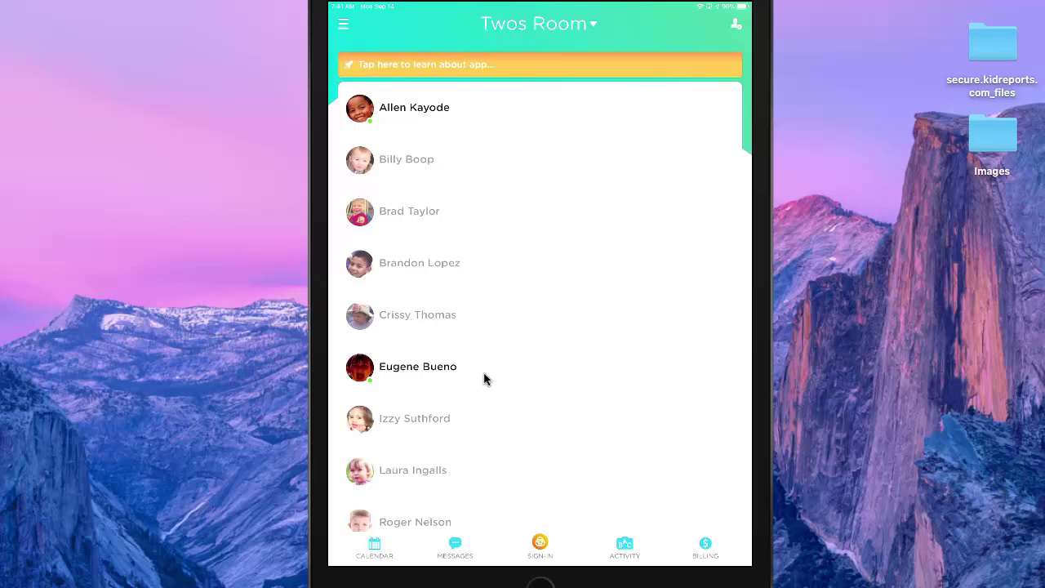
- Open the Twos Room calendar, browse back through the August and July events, and return to September
left_click(375, 549)
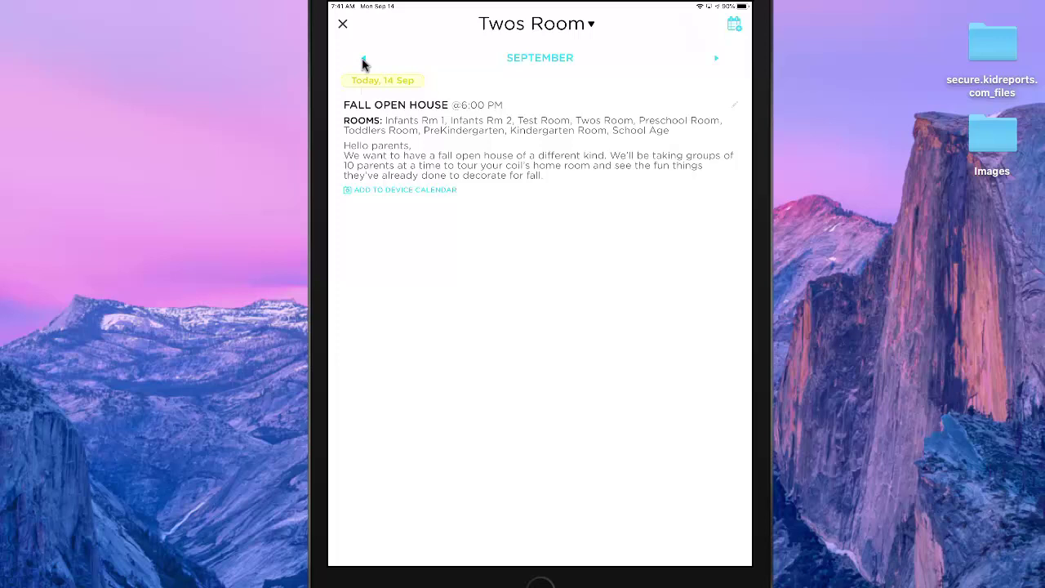
left_click(364, 62)
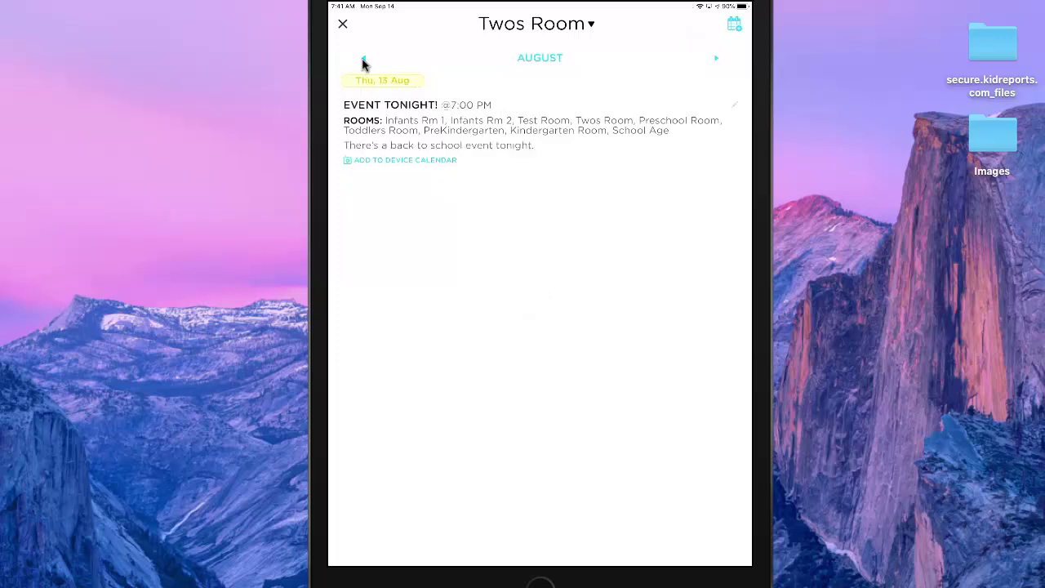
left_click(364, 62)
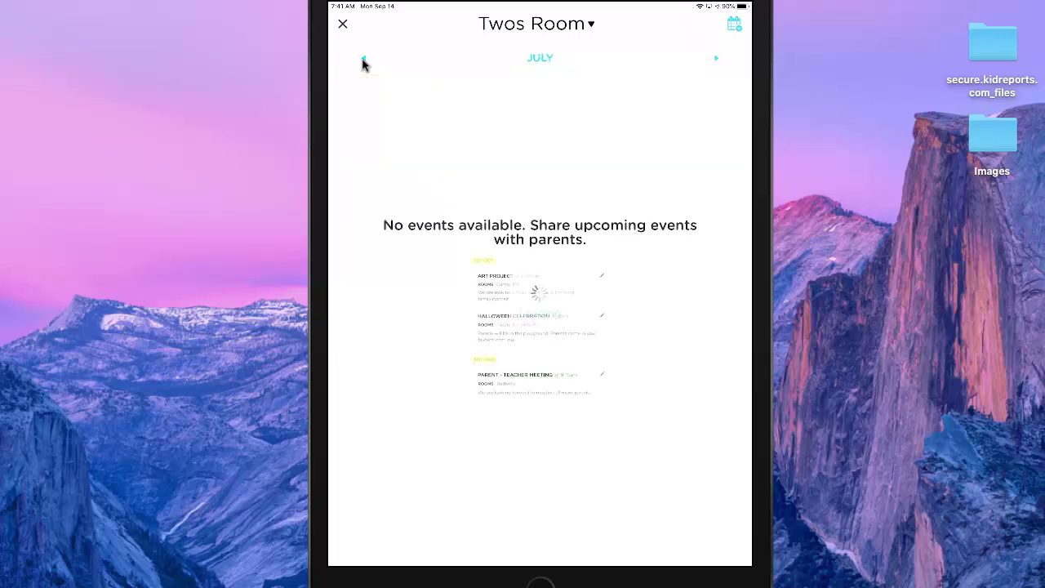
left_click(364, 62)
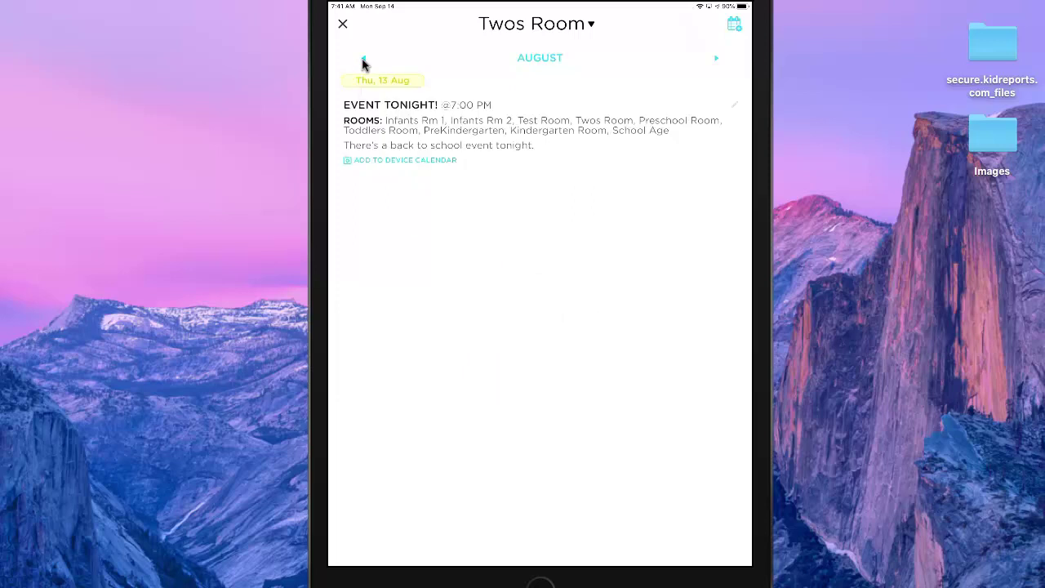
left_click(364, 62)
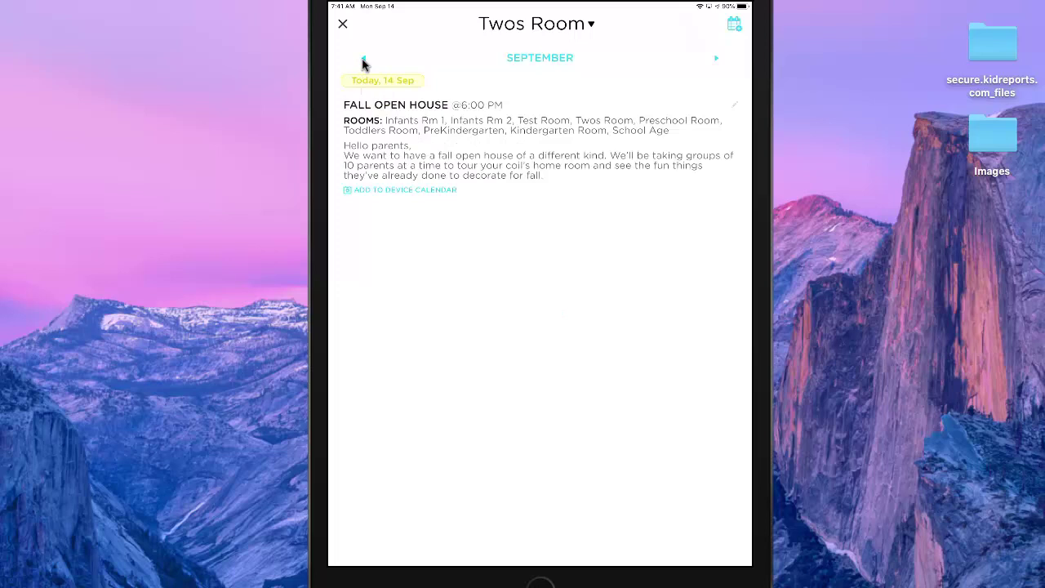
- Look over the blank Create Event form, leave the calendar without creating an event, and open Billing
left_click(733, 29)
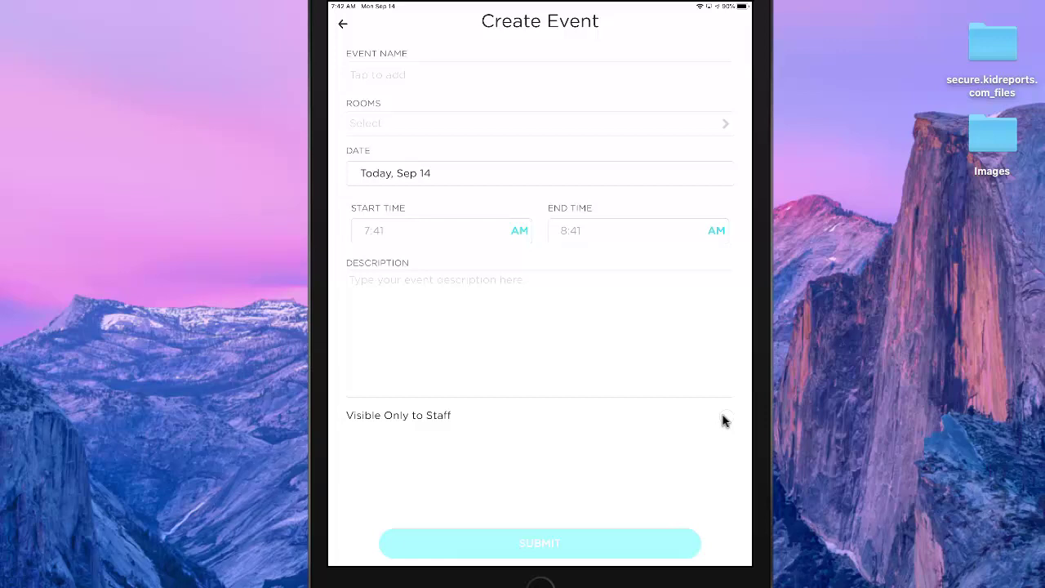
left_click(343, 25)
left_click(348, 36)
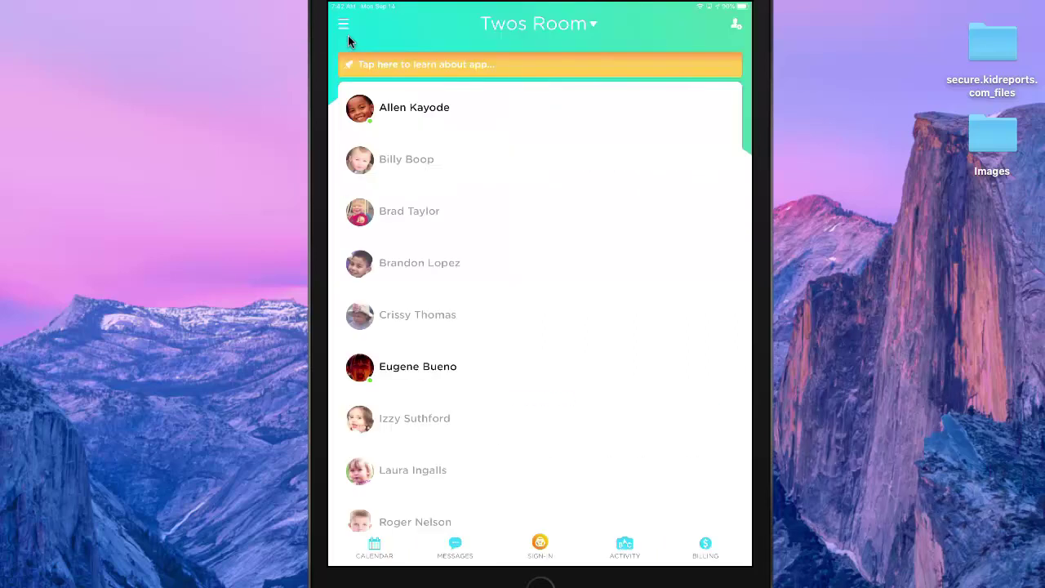
left_click(707, 552)
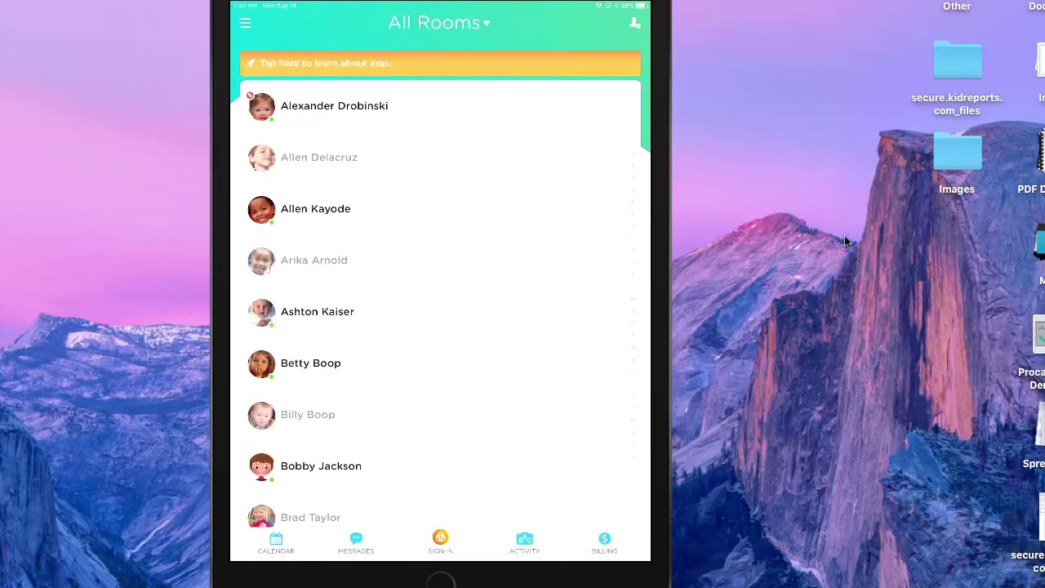
- Start a Learning daily activity for all signed-in children in Infants Rm 1
left_click(525, 543)
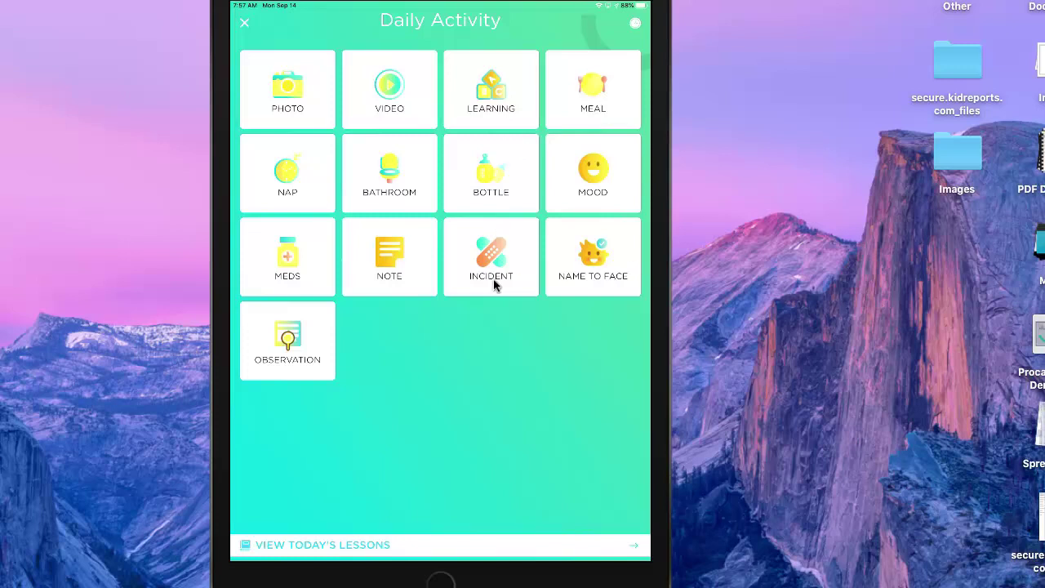
left_click(500, 107)
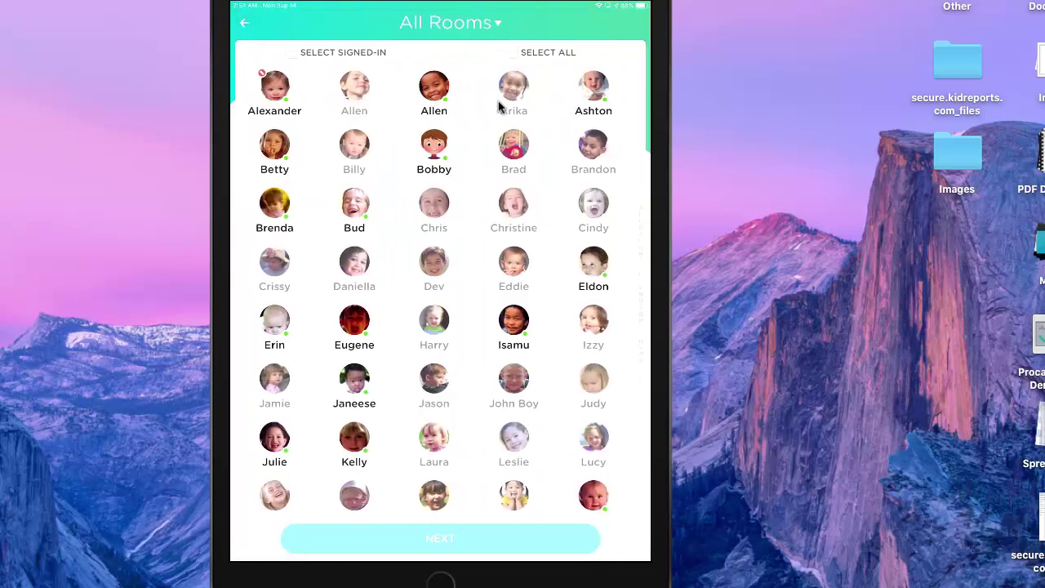
left_click(486, 26)
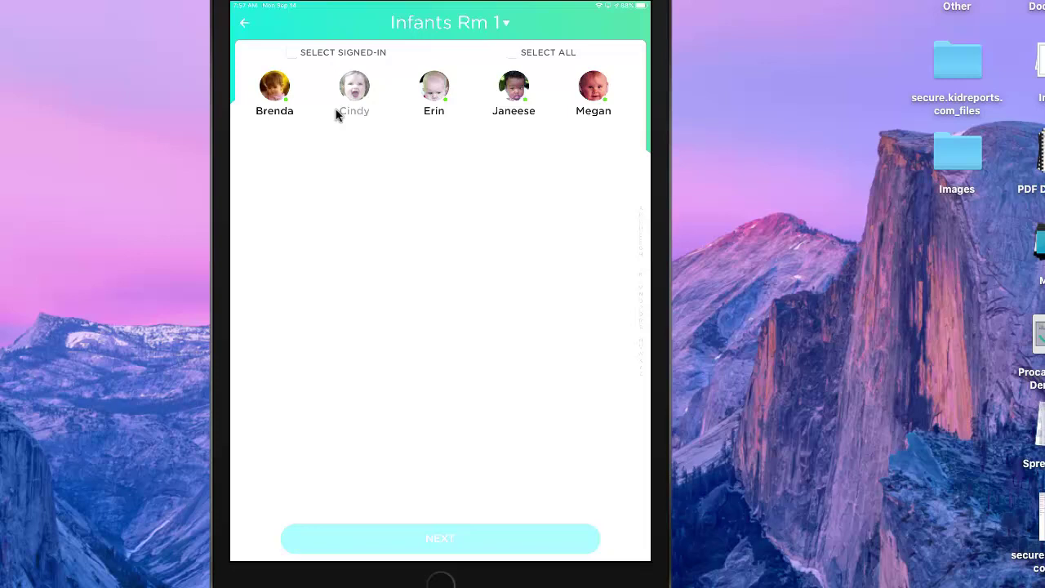
left_click(293, 57)
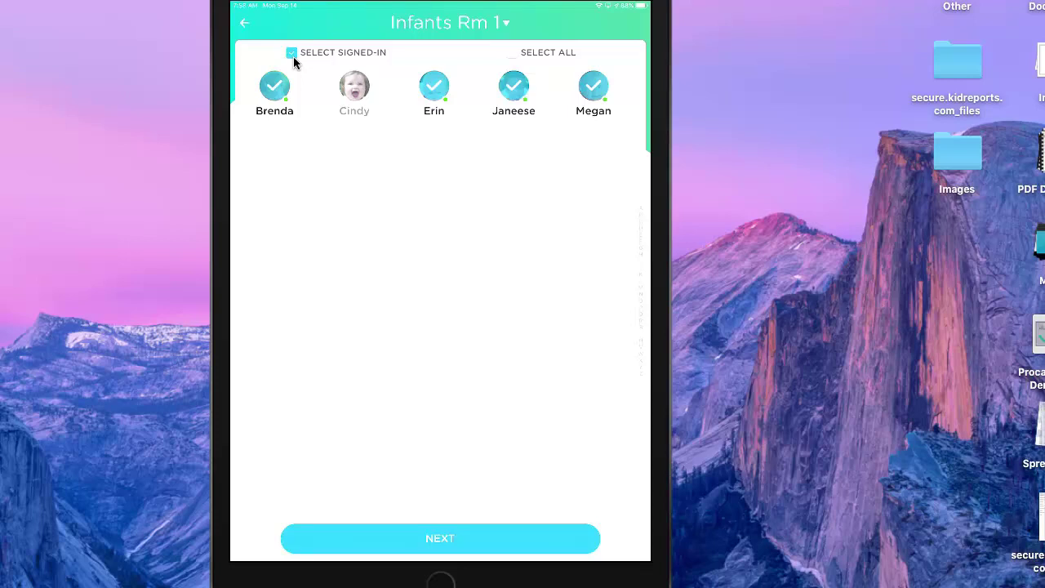
left_click(476, 538)
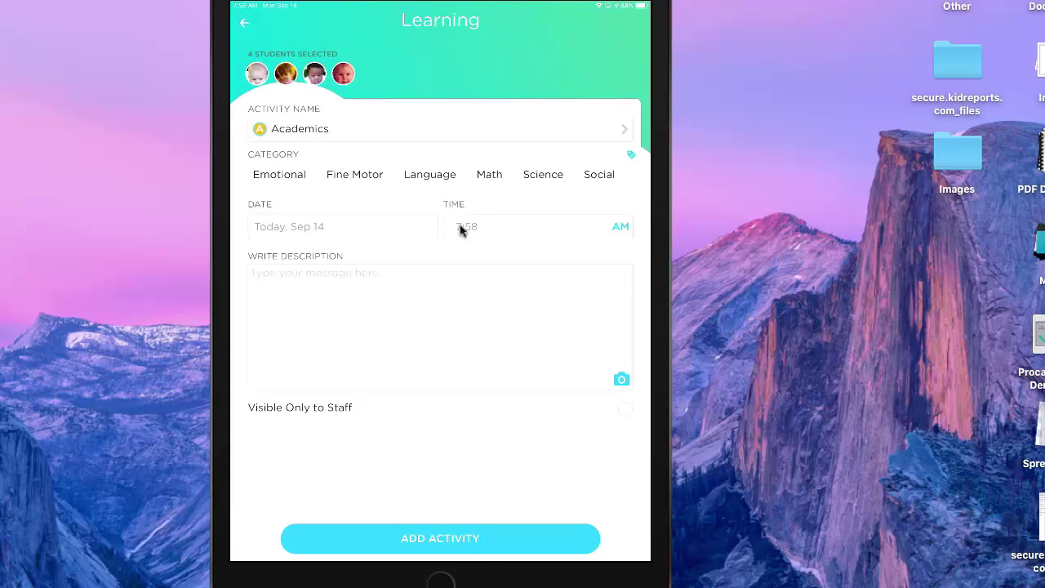
- Set the activity name to Physical Fitness, the category to Fine Motor and the description to "Fine motor skills."
left_click(426, 124)
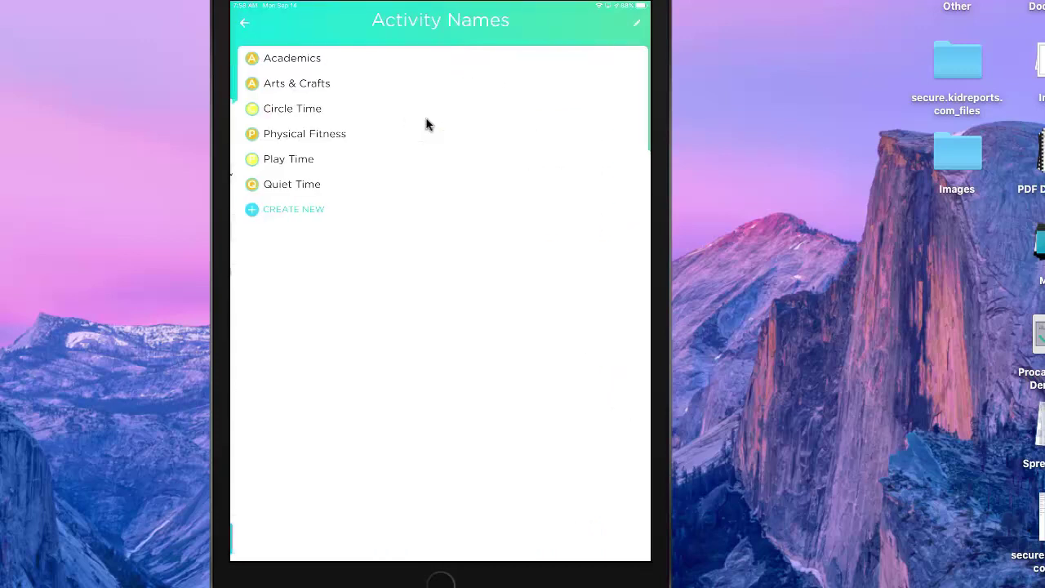
left_click(427, 127)
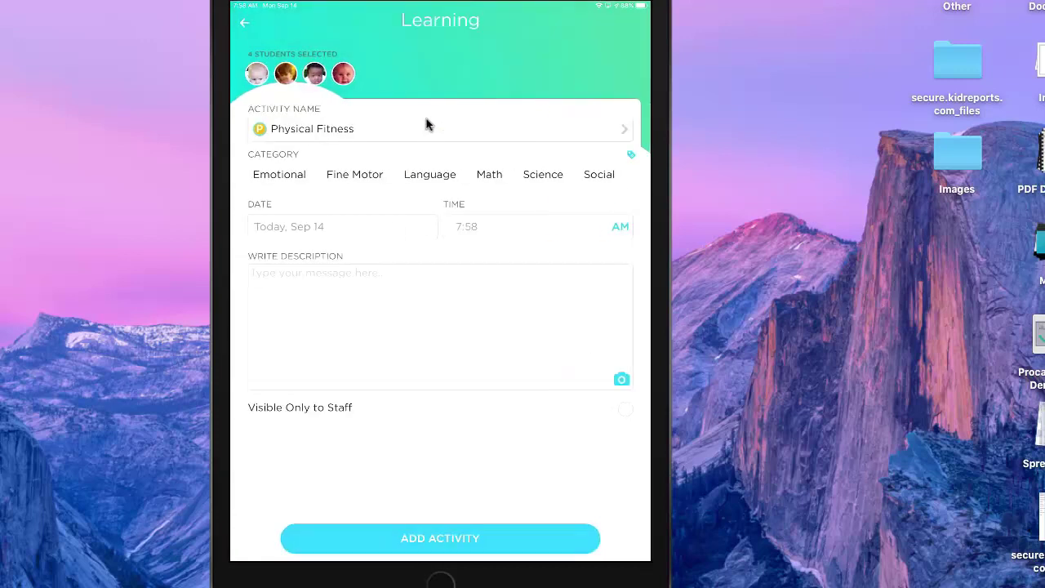
left_click(354, 178)
left_click(355, 303)
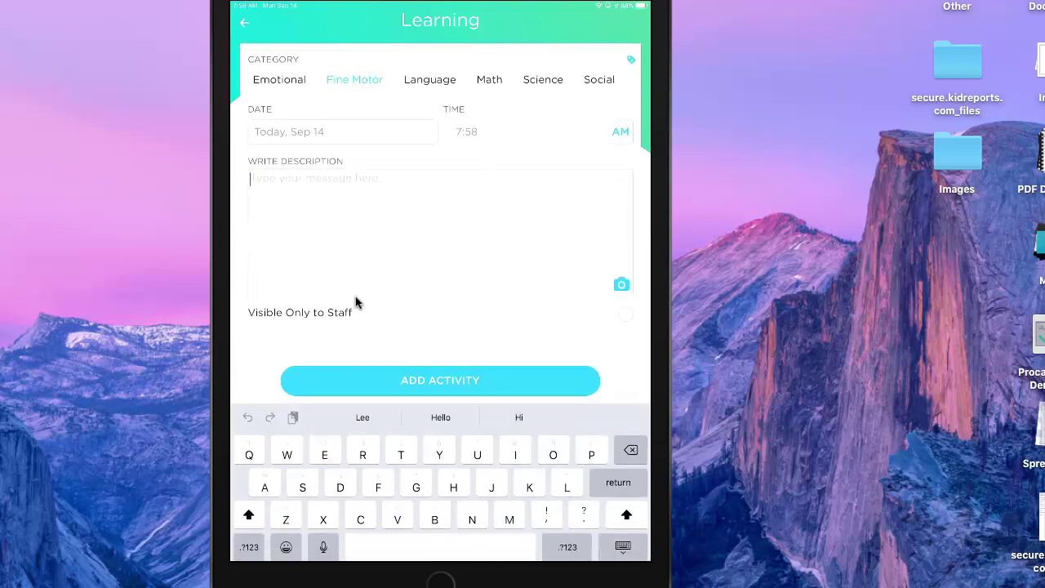
type("Fi")
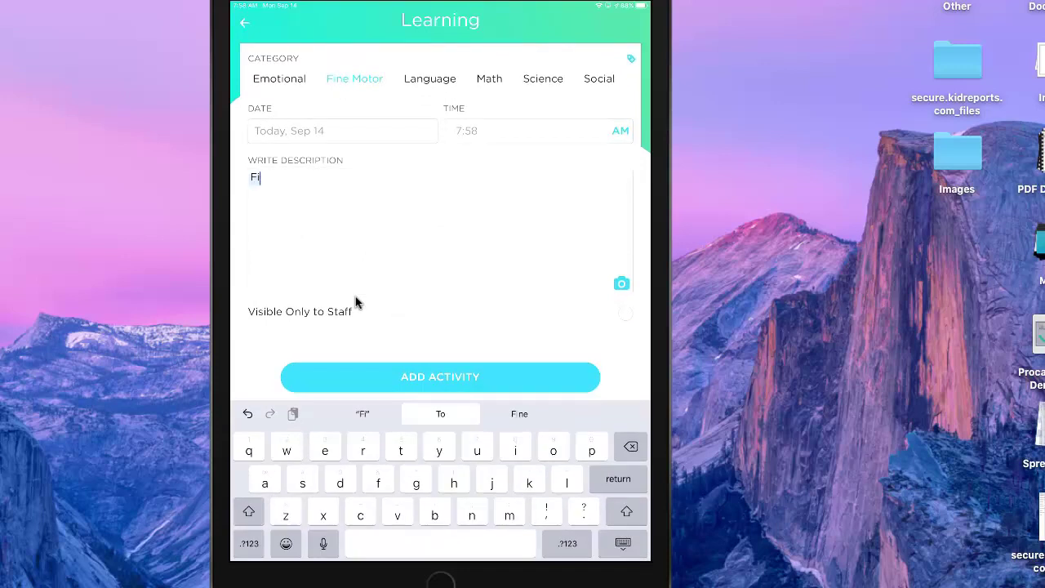
type("ne motor")
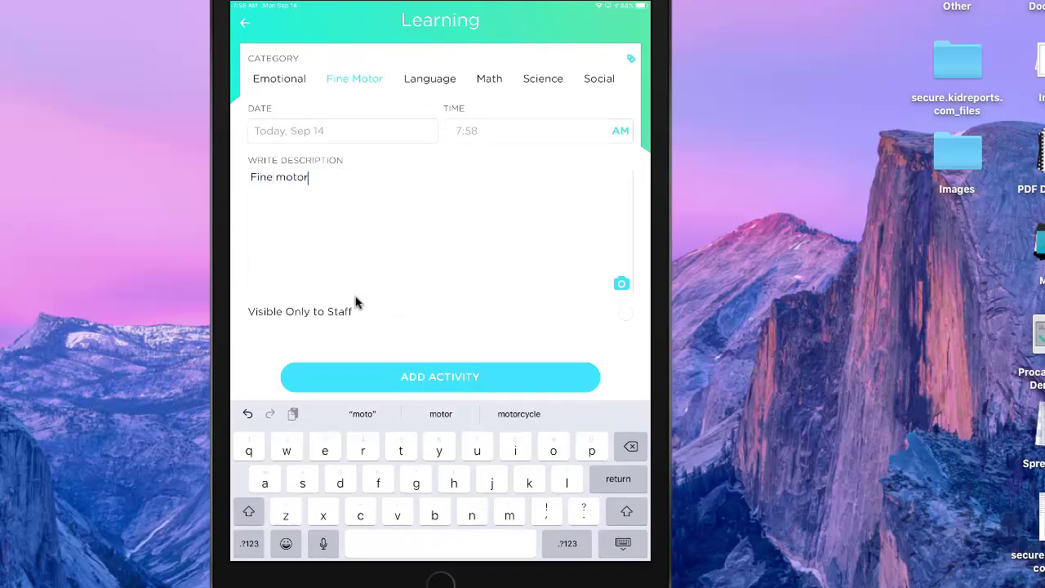
type(" skills")
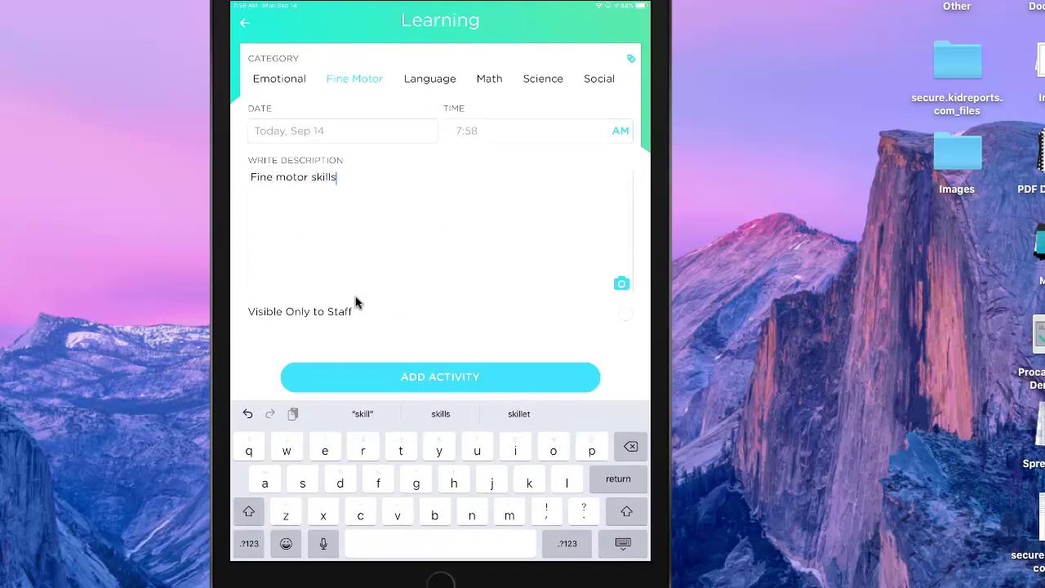
type(".")
- Attach the photo library's picture of the N, H and A letter blocks to the description and add the activity
left_click(621, 284)
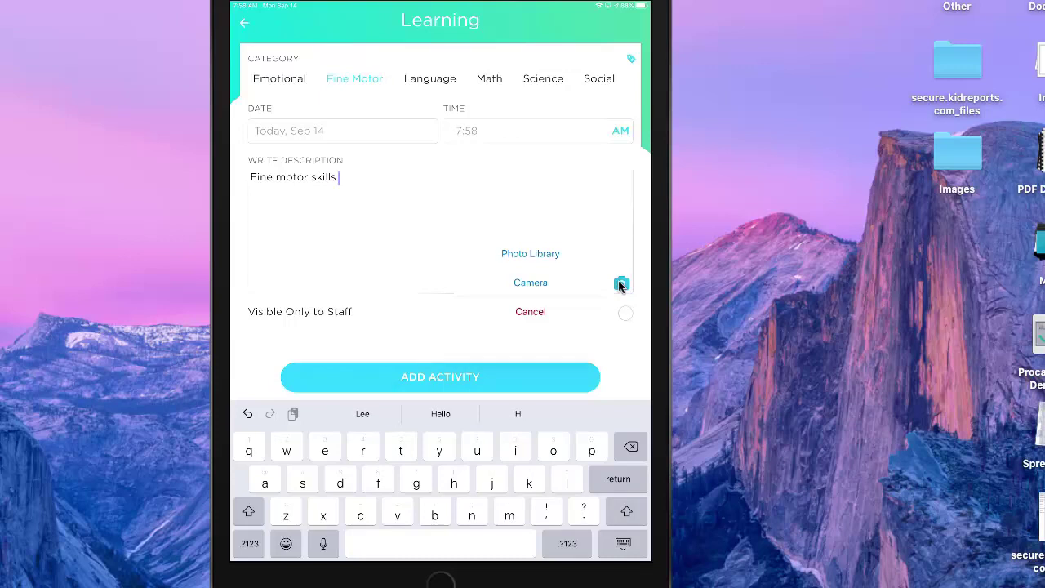
left_click(543, 258)
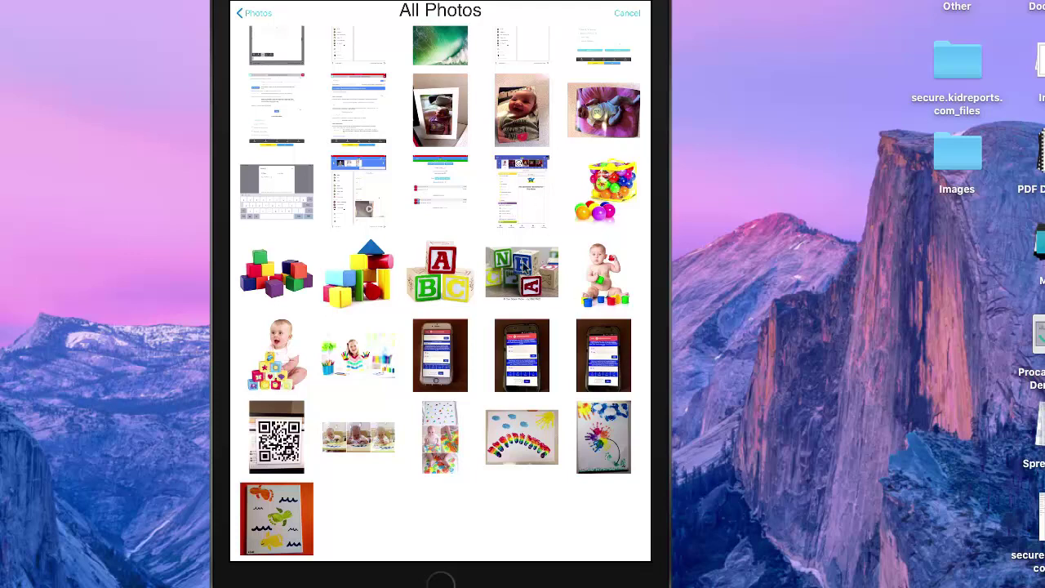
left_click(523, 266)
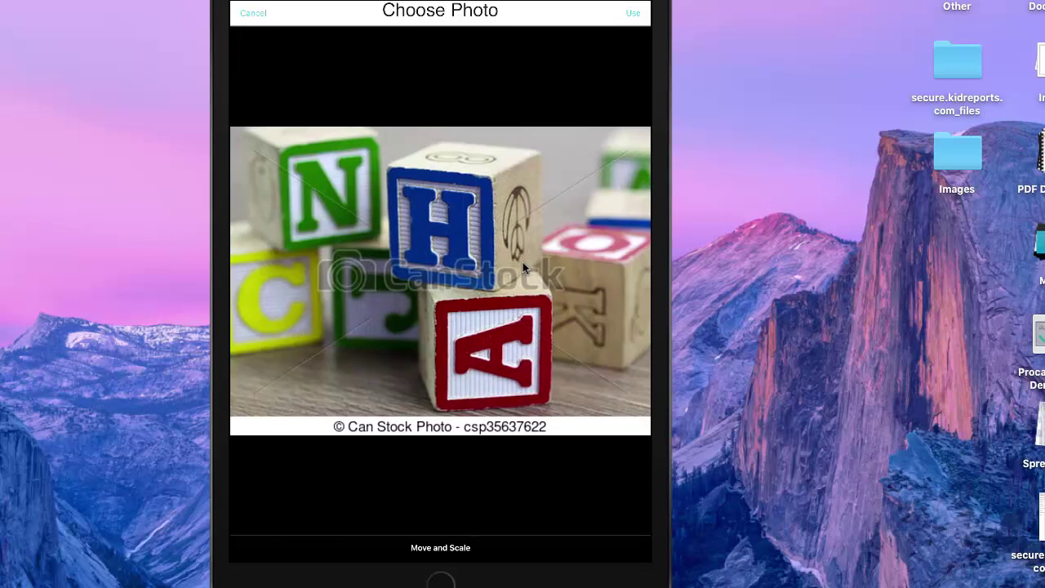
left_click(633, 13)
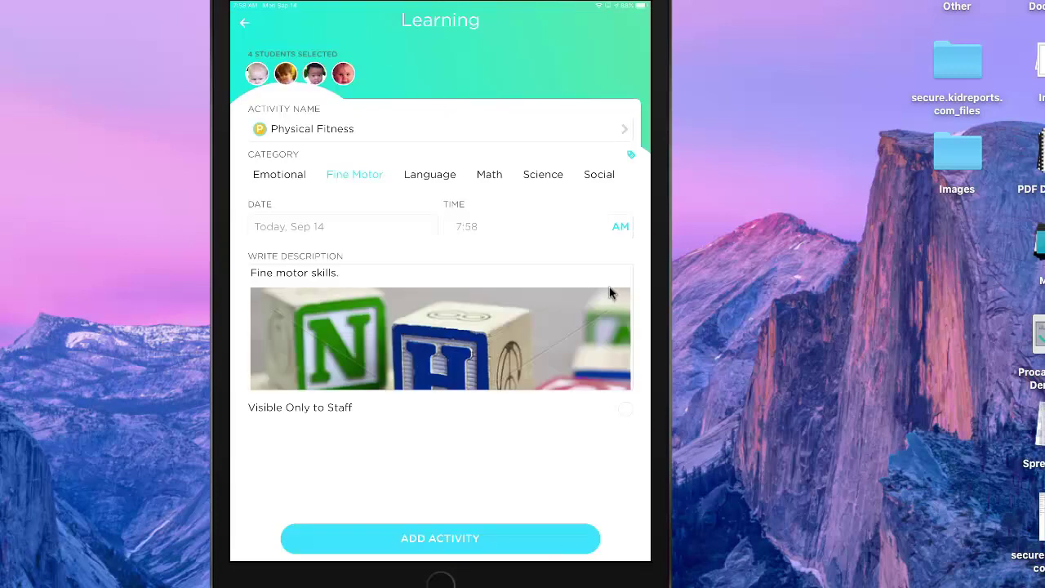
scroll(609, 292, "down", 3)
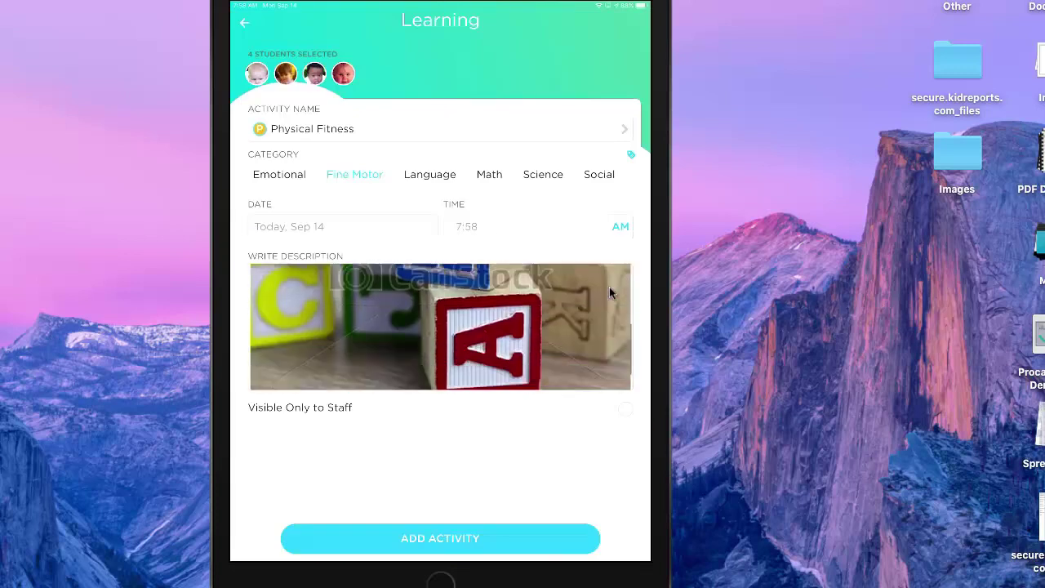
scroll(609, 292, "up", 3)
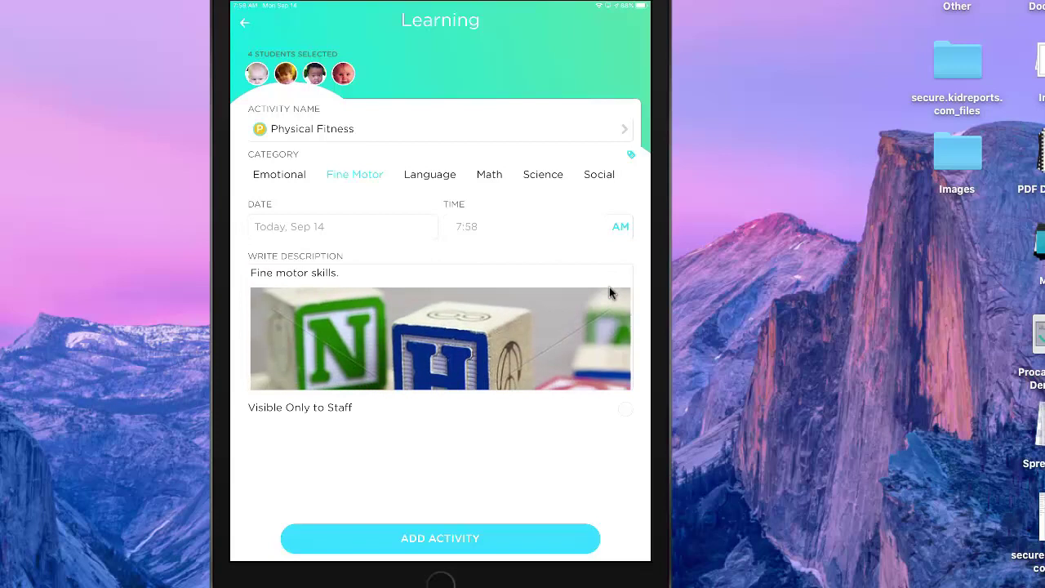
left_click(492, 531)
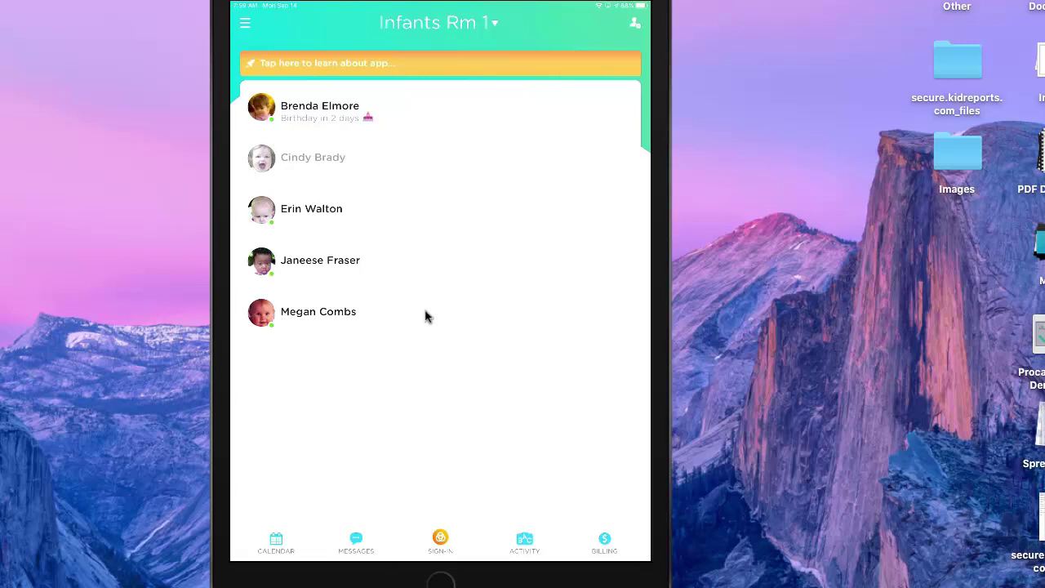
- Open the third child in the Infants Rm 1 list and update the Physical Fitness activity, appending "Additional comments." to its description
left_click(285, 211)
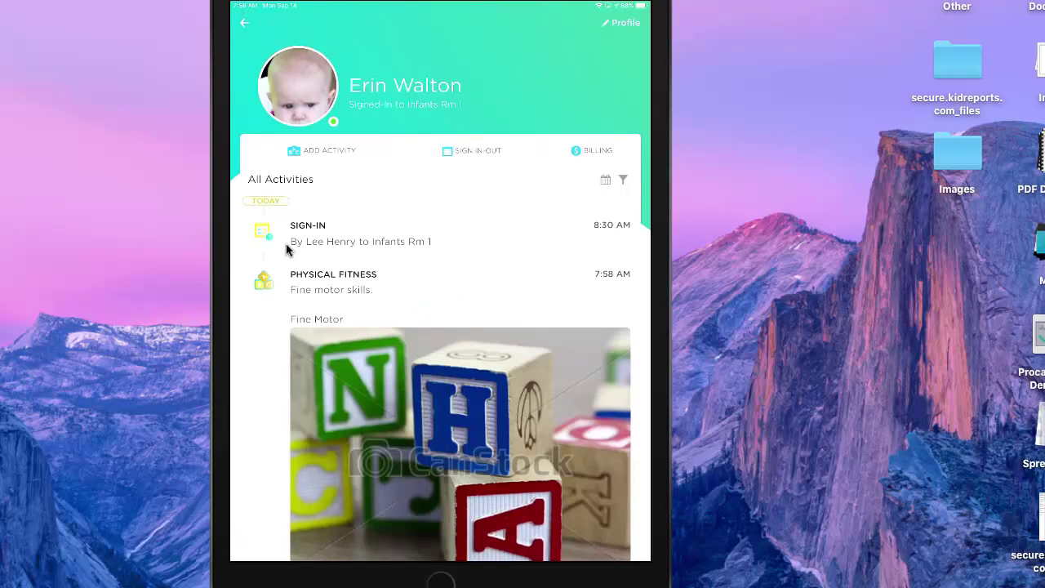
left_click(263, 285)
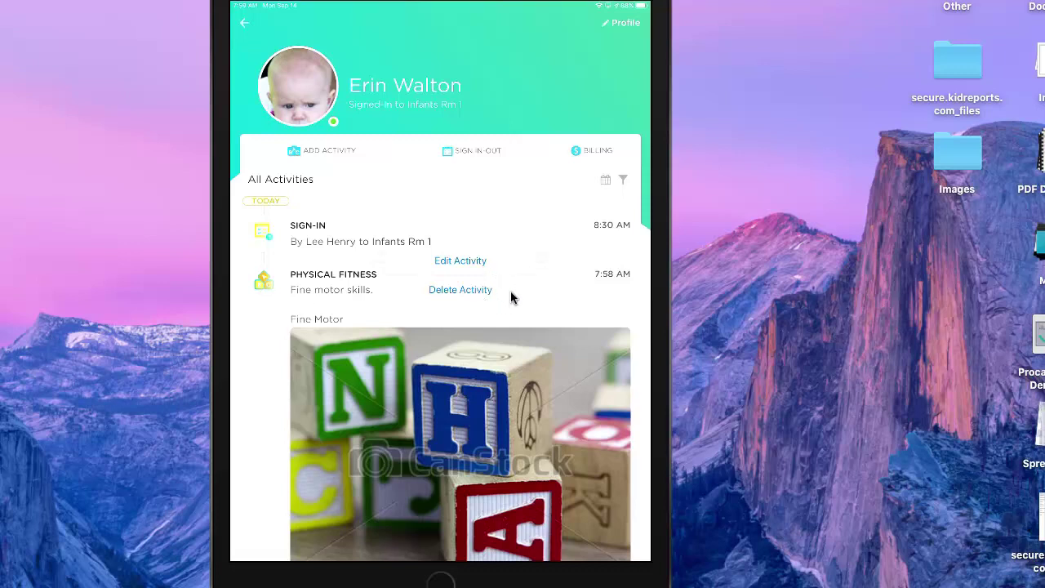
left_click(461, 261)
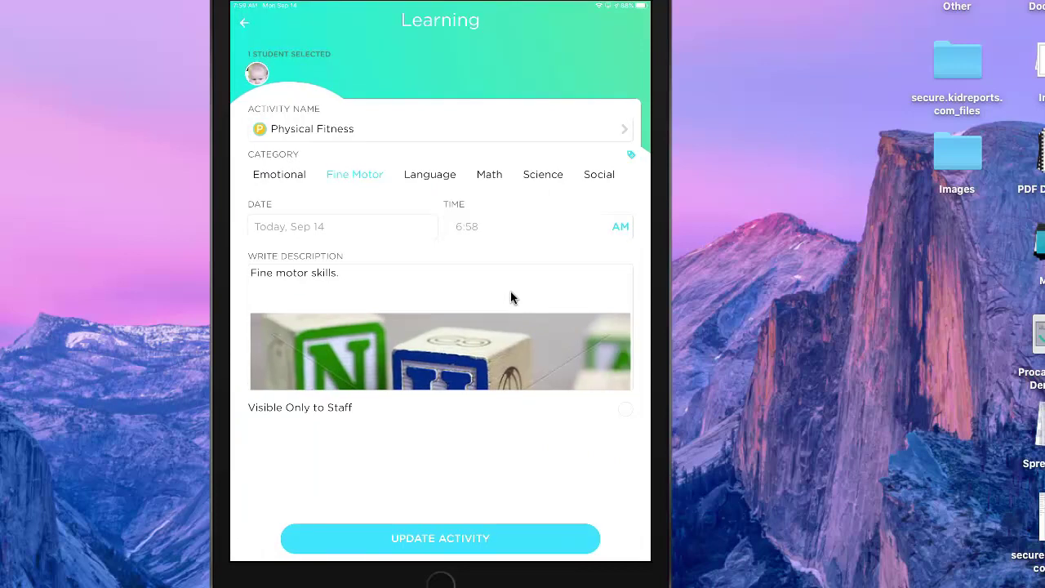
left_click(510, 292)
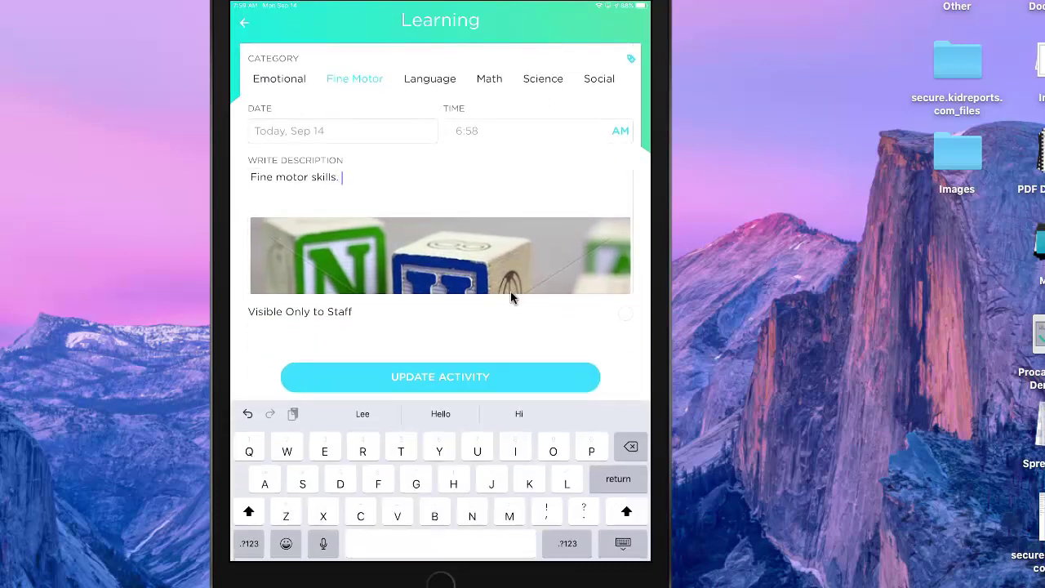
type("Addi")
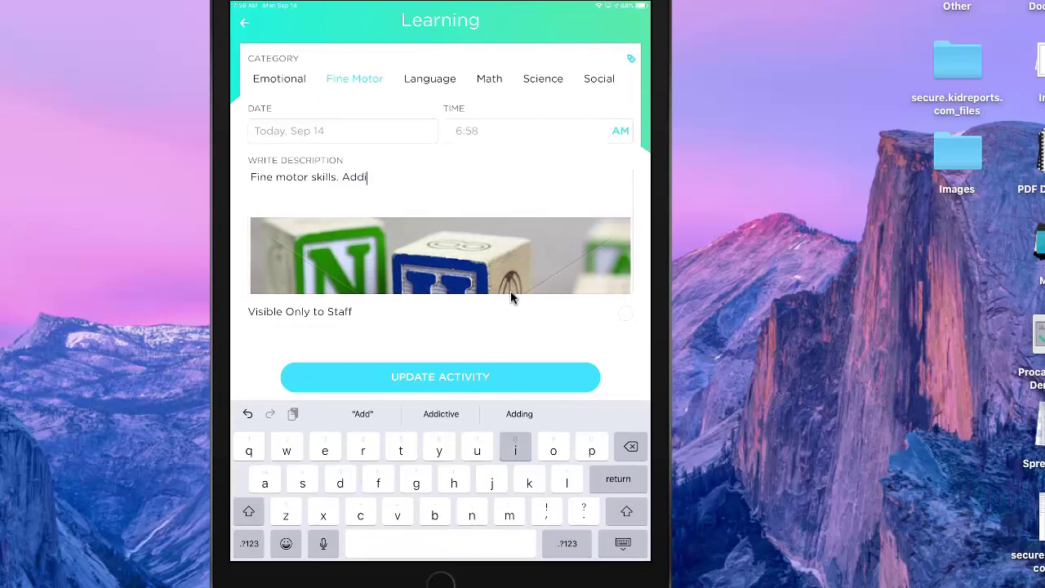
type("ti")
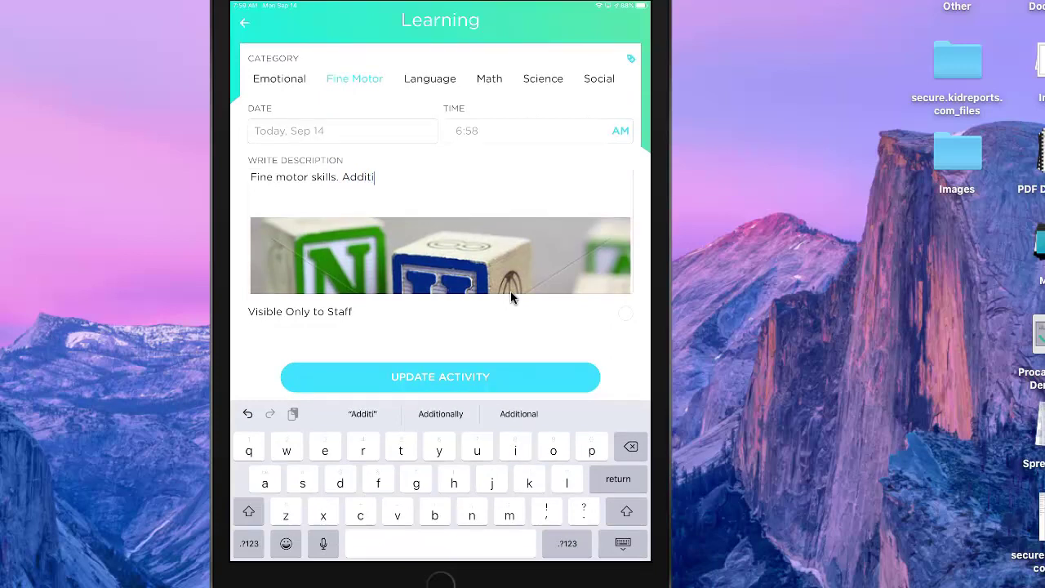
type("onal com")
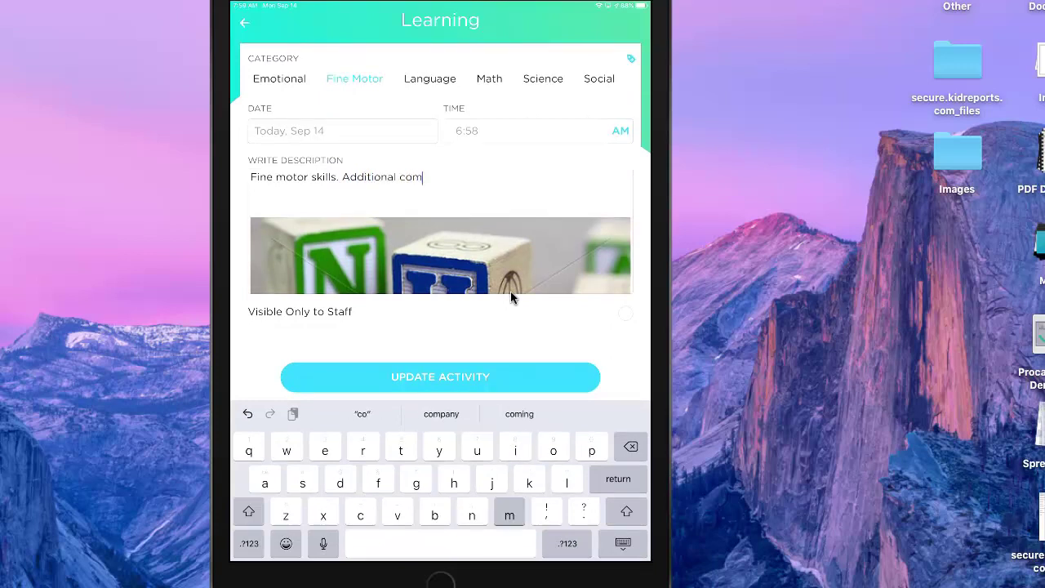
type("ment")
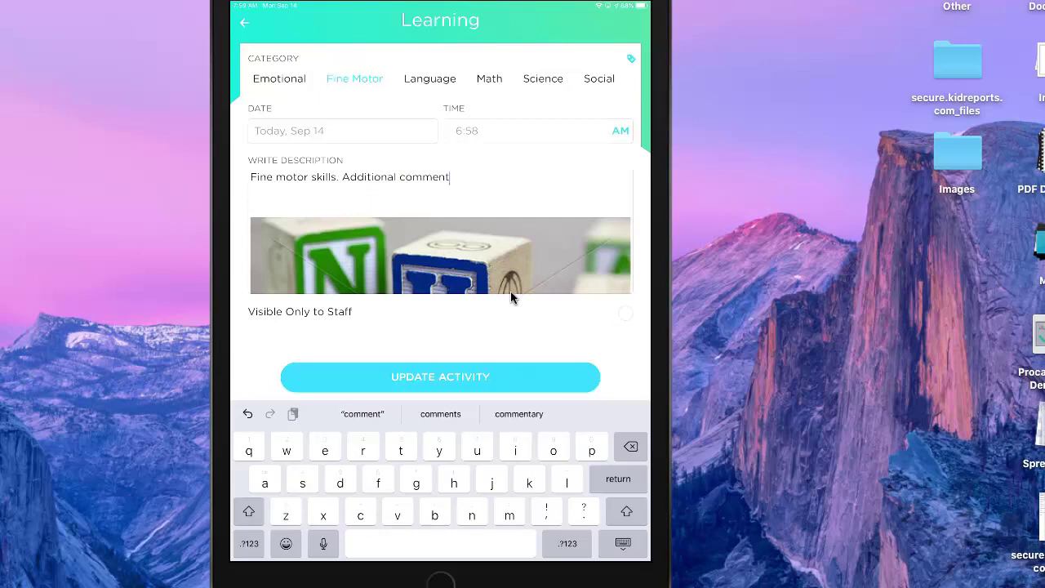
type("s .")
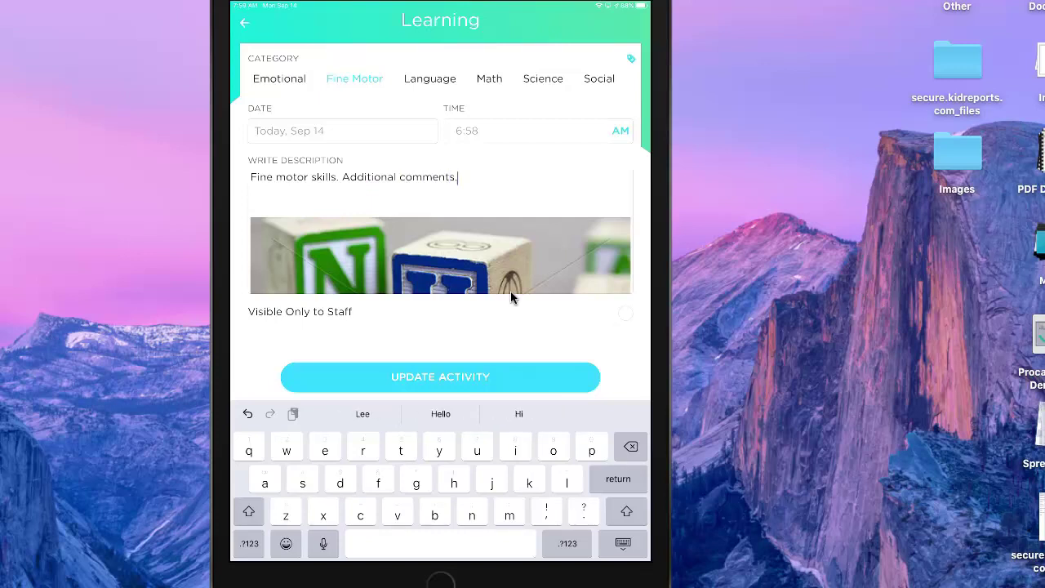
left_click(491, 378)
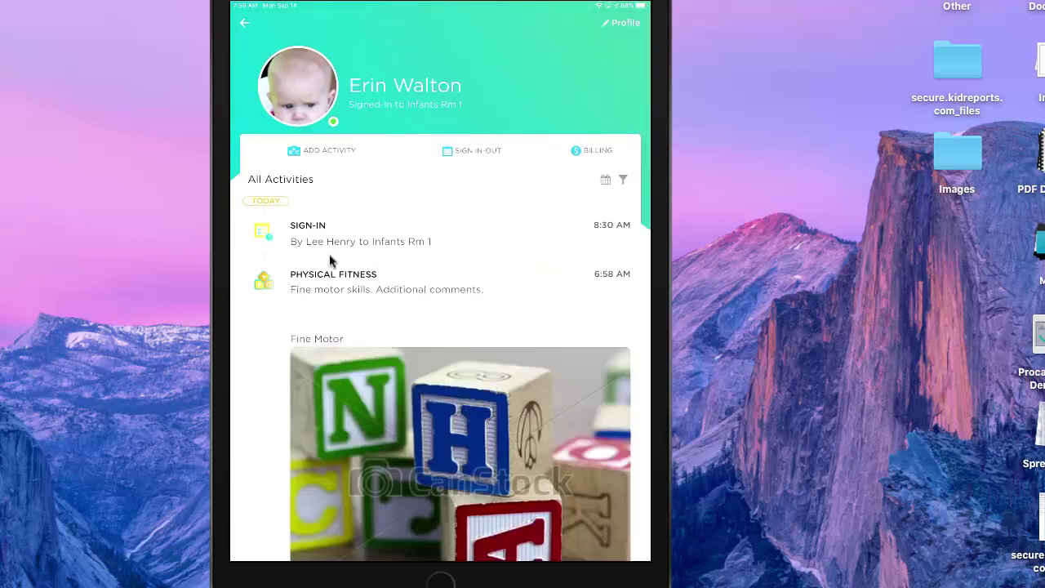
- Look over the child's profile details, from guardians and tags to schedule, medication, allergies and address, and return to the room list
left_click(627, 53)
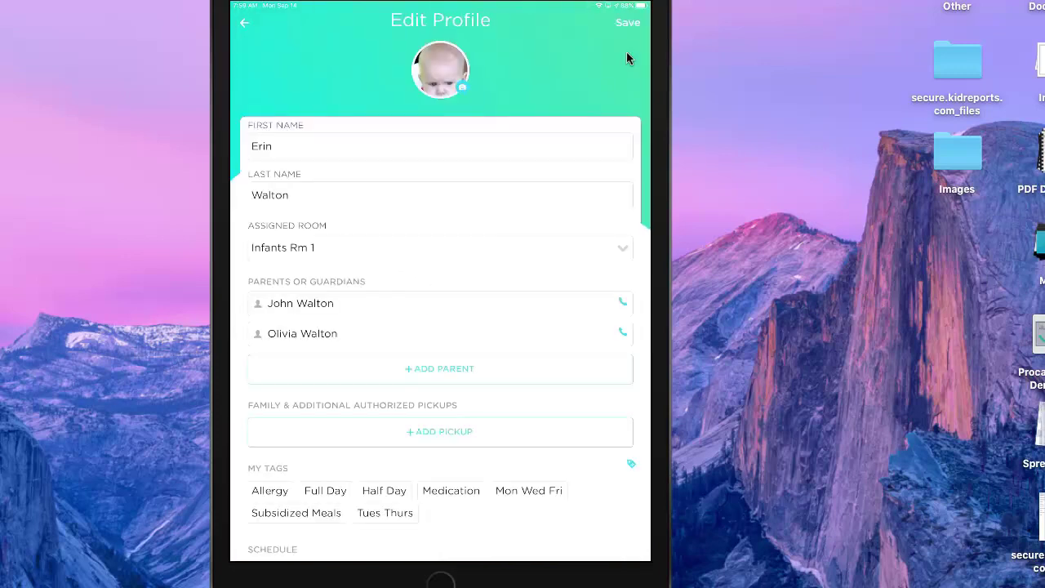
scroll(627, 57, "down", 10)
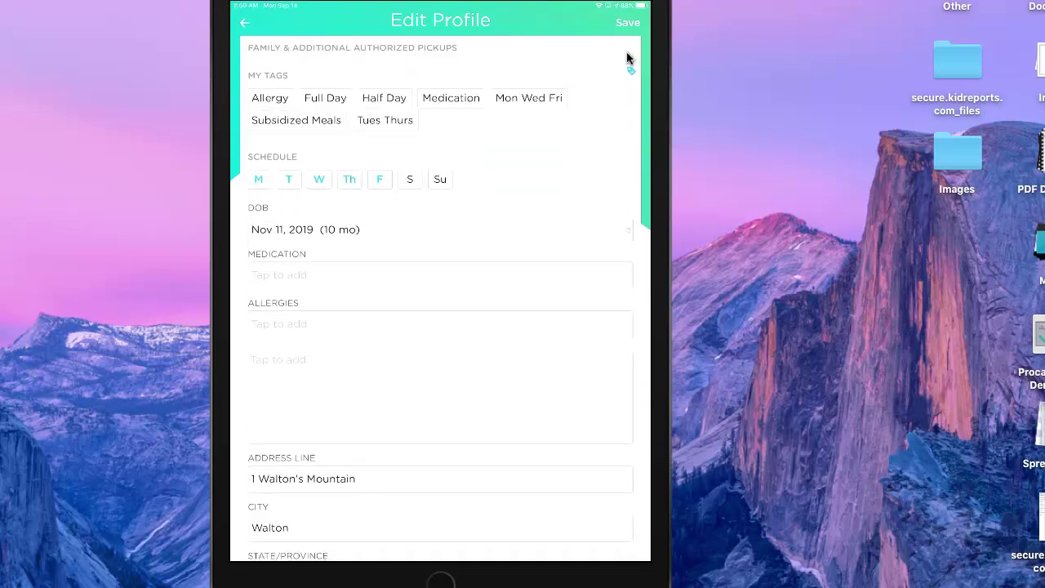
scroll(627, 57, "up", 10)
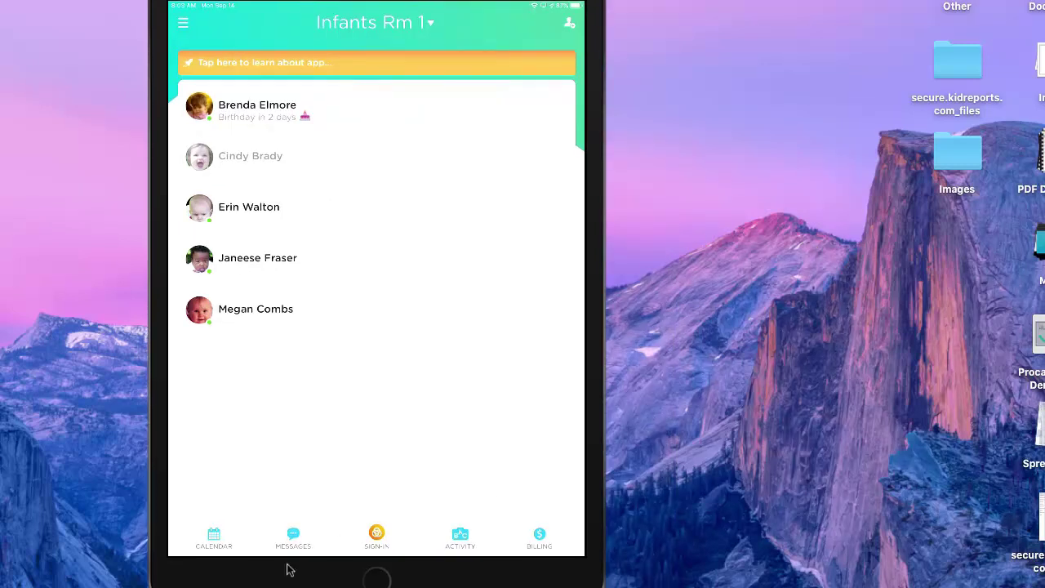
- Start a new message and select all children from All Rooms as recipients
left_click(300, 536)
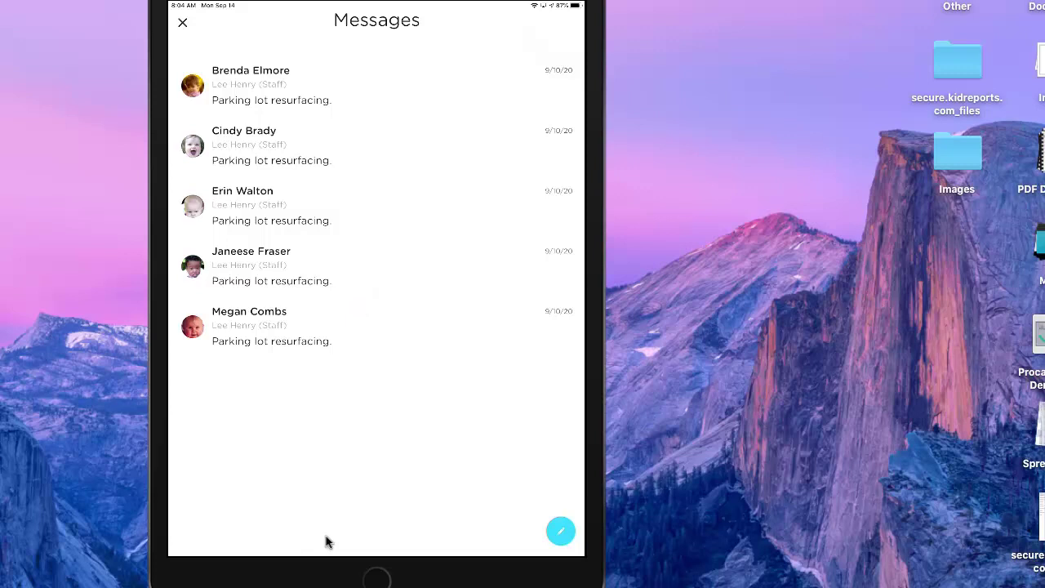
left_click(562, 536)
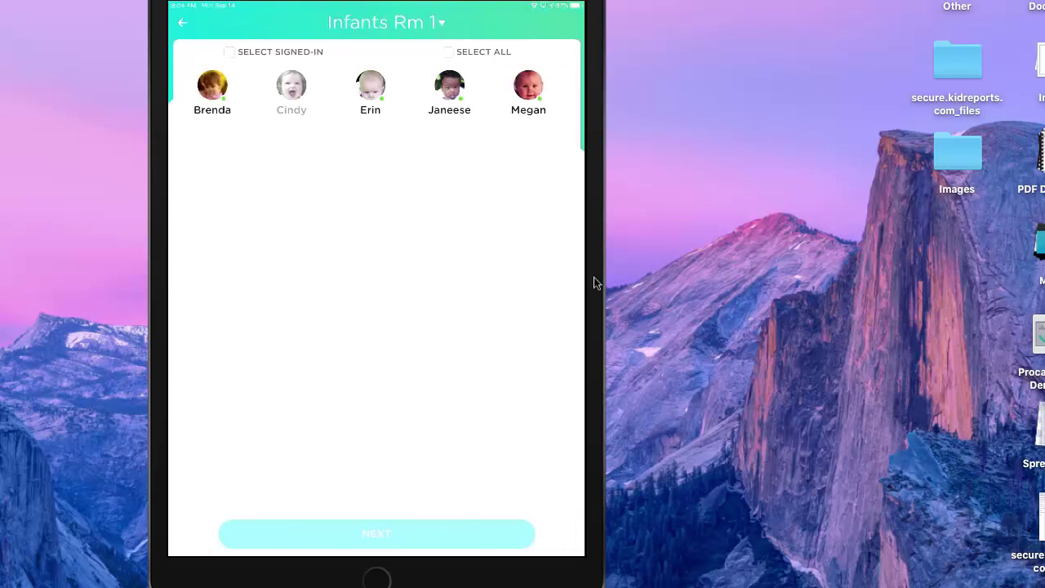
left_click(427, 25)
left_click(245, 155)
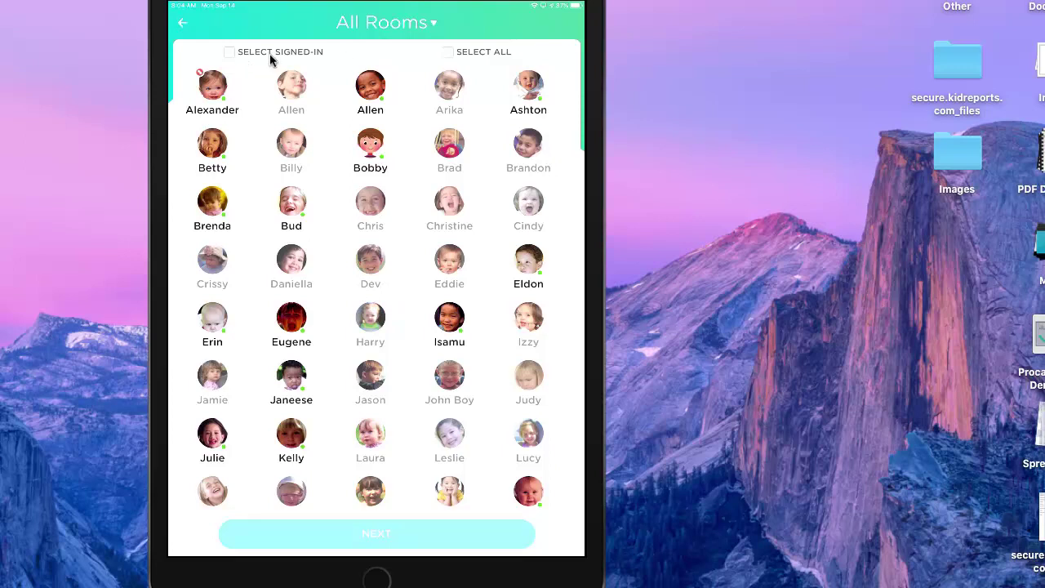
left_click(448, 54)
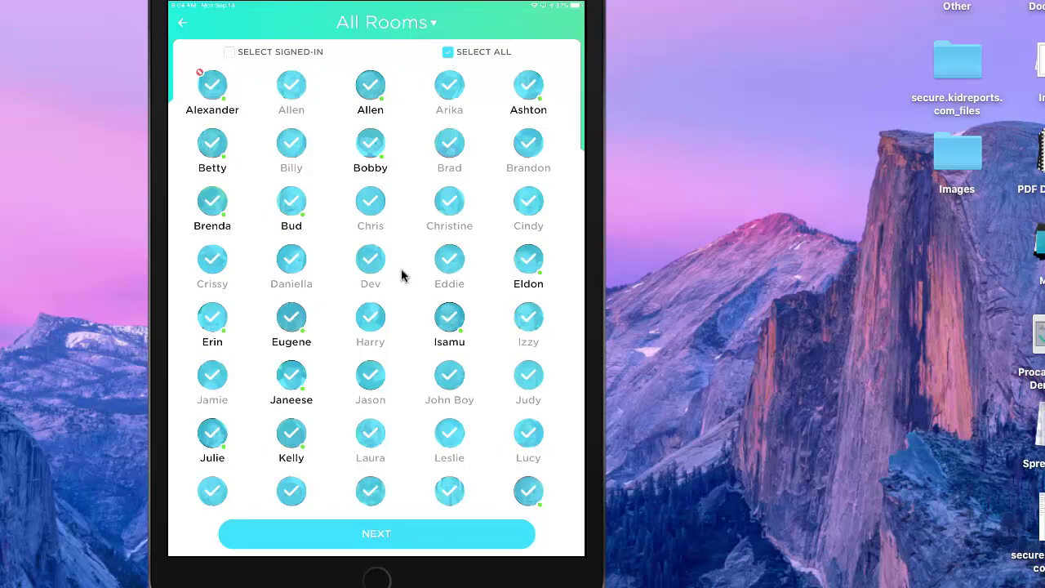
- Review the selected children in All Rooms, continue to composing the message, and keep its type as Message
scroll(401, 271, "down", 5)
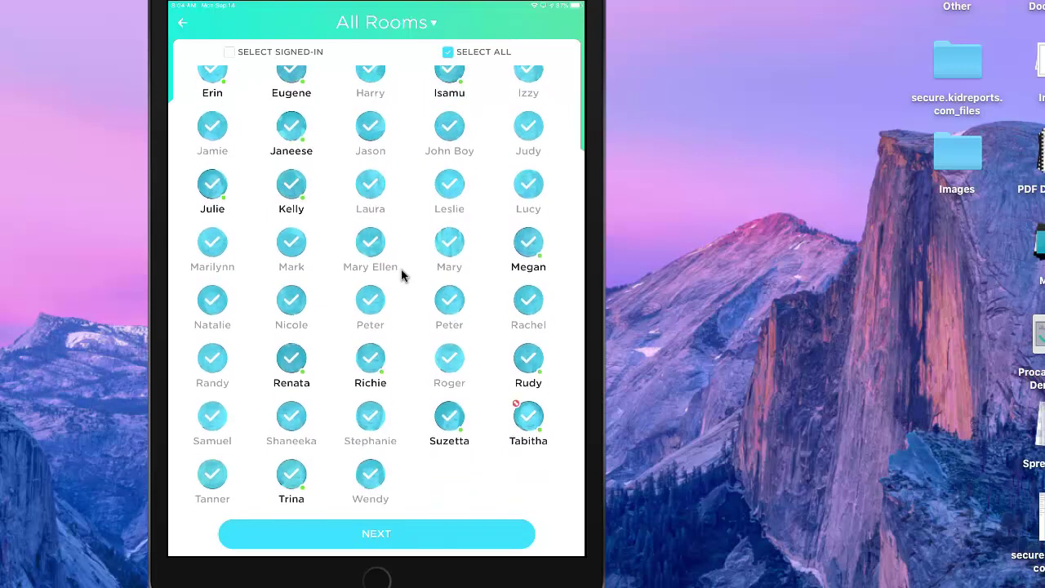
scroll(401, 270, "up", 5)
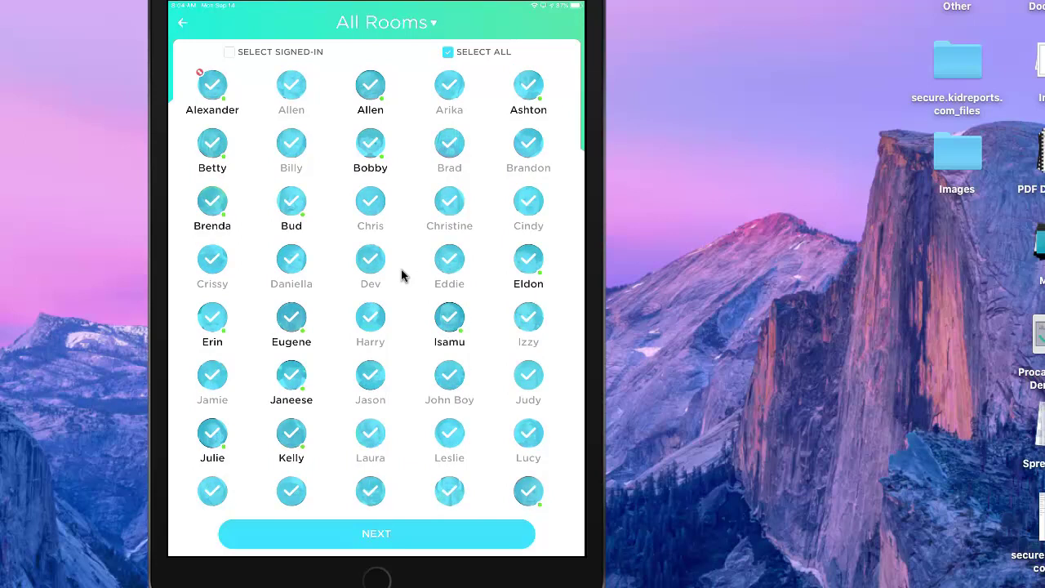
left_click(423, 535)
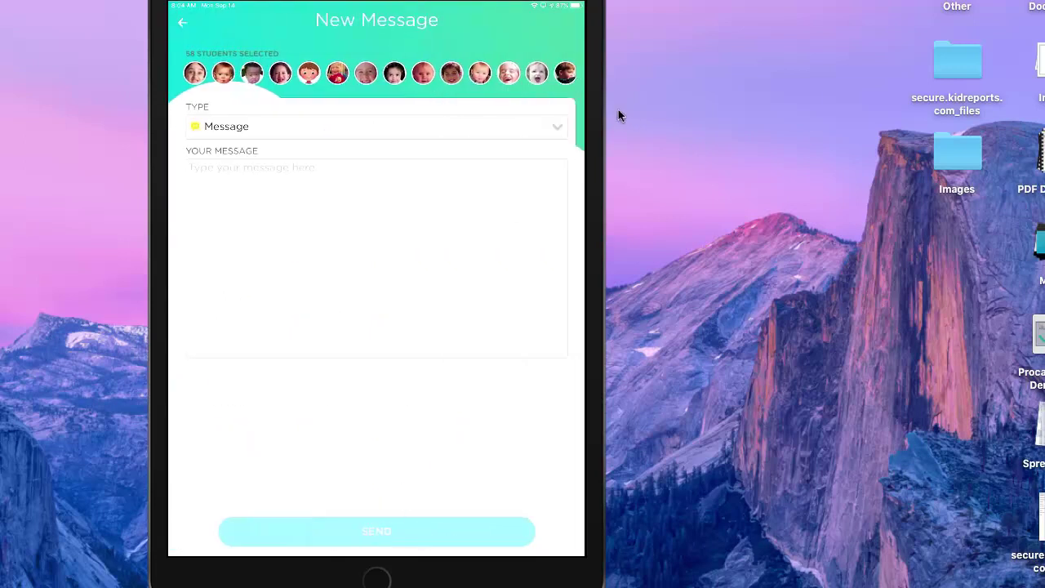
left_click(558, 131)
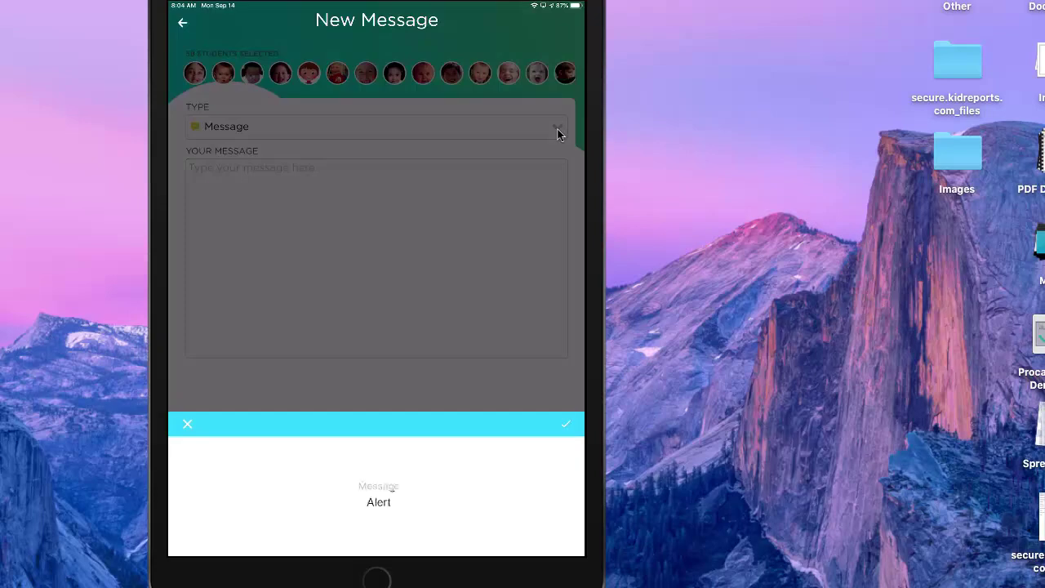
left_click(559, 134)
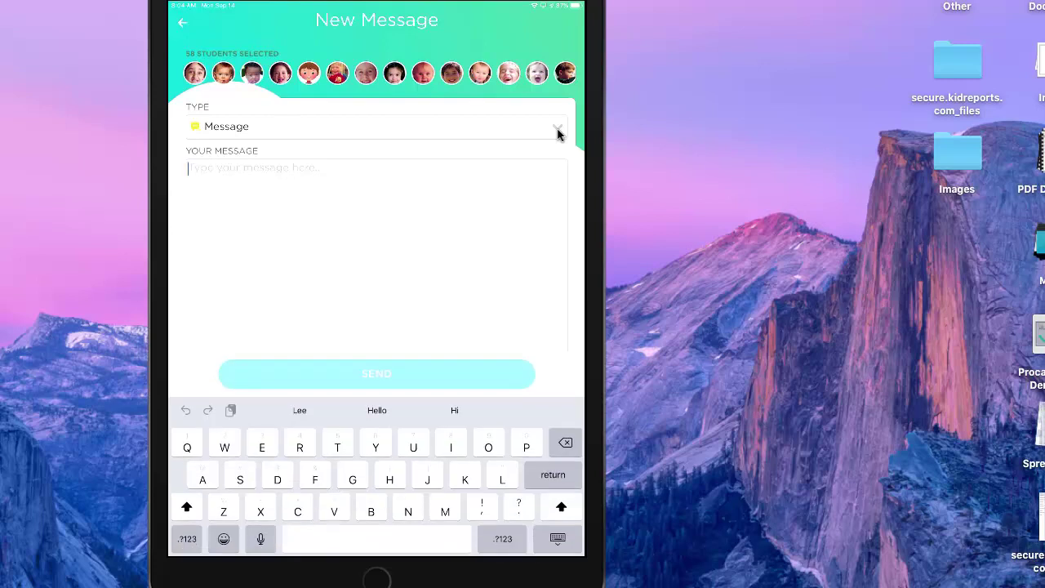
- Write "Resurfacing parking lot tomorrow." as the message text and send it to all selected children
type("Resu")
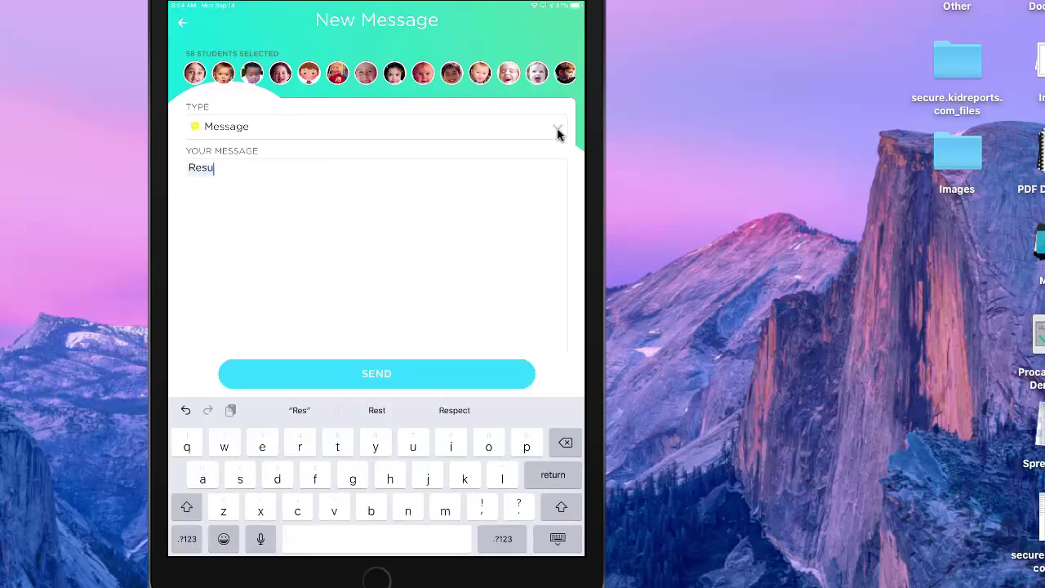
type("rf")
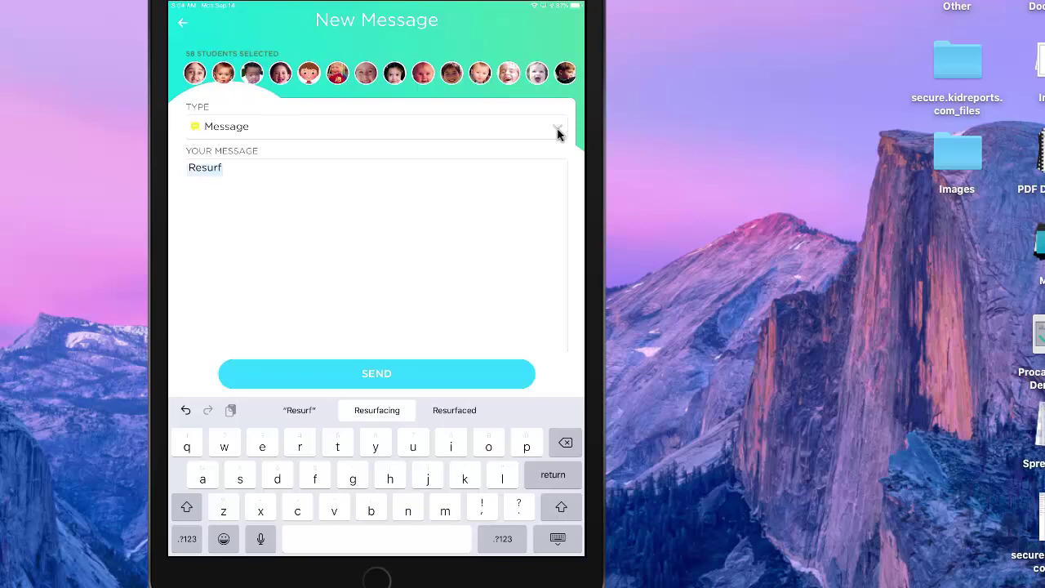
type("acing par")
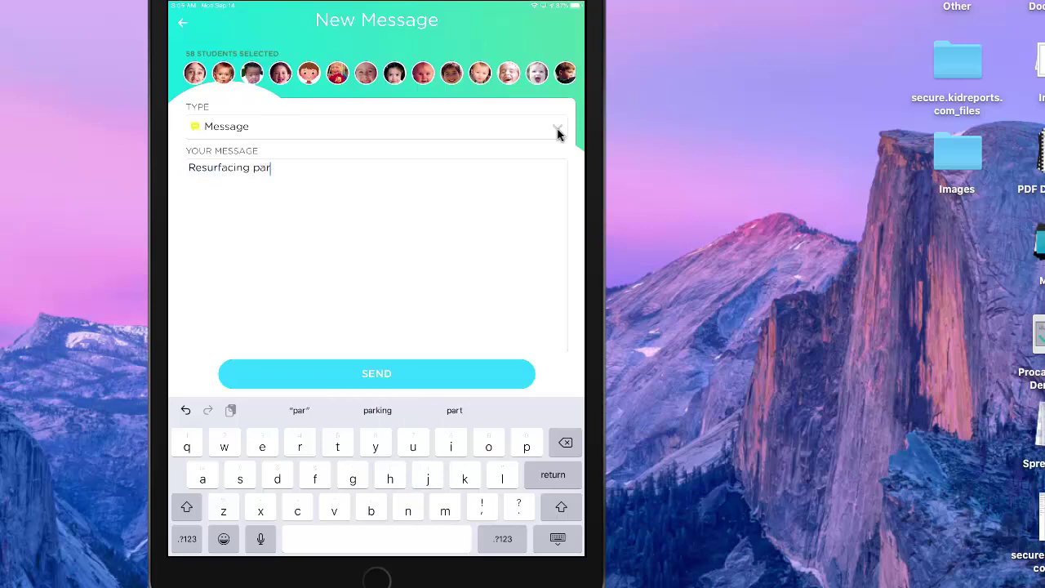
type("king lot tomorrow.")
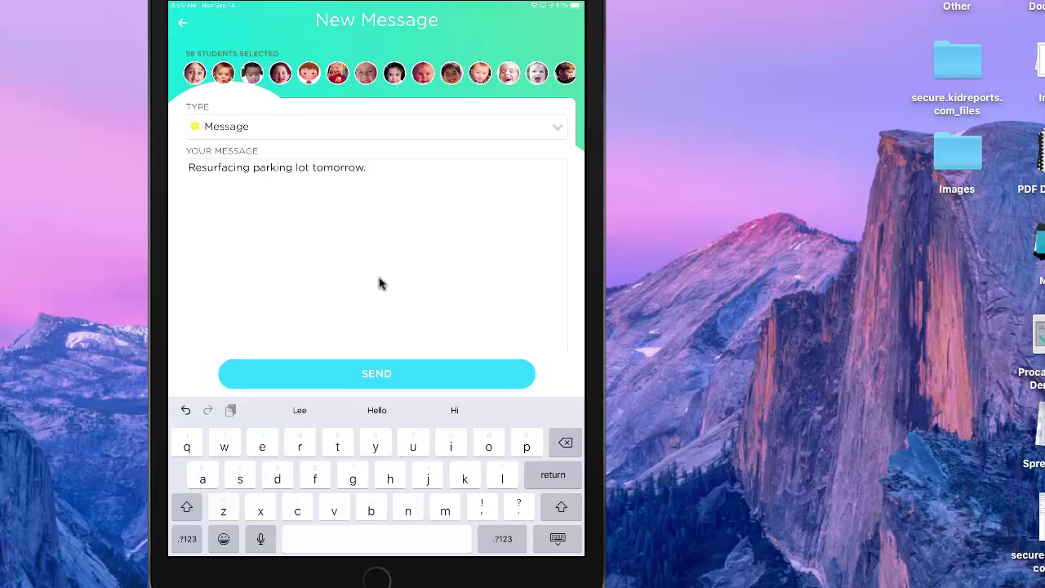
left_click(424, 373)
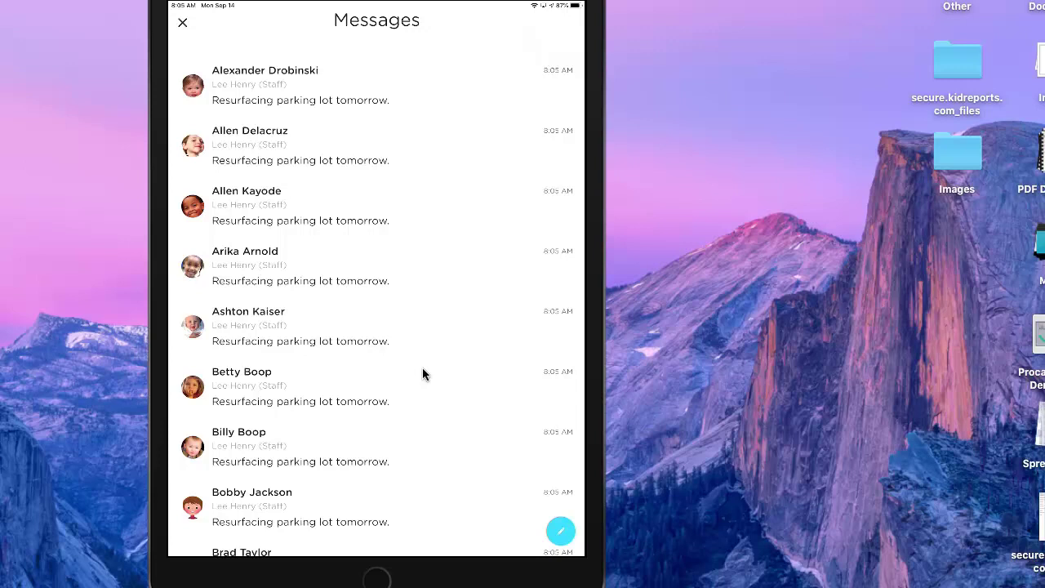
- View the Staff Messages inbox and its option for composing a new staff message
left_click(562, 531)
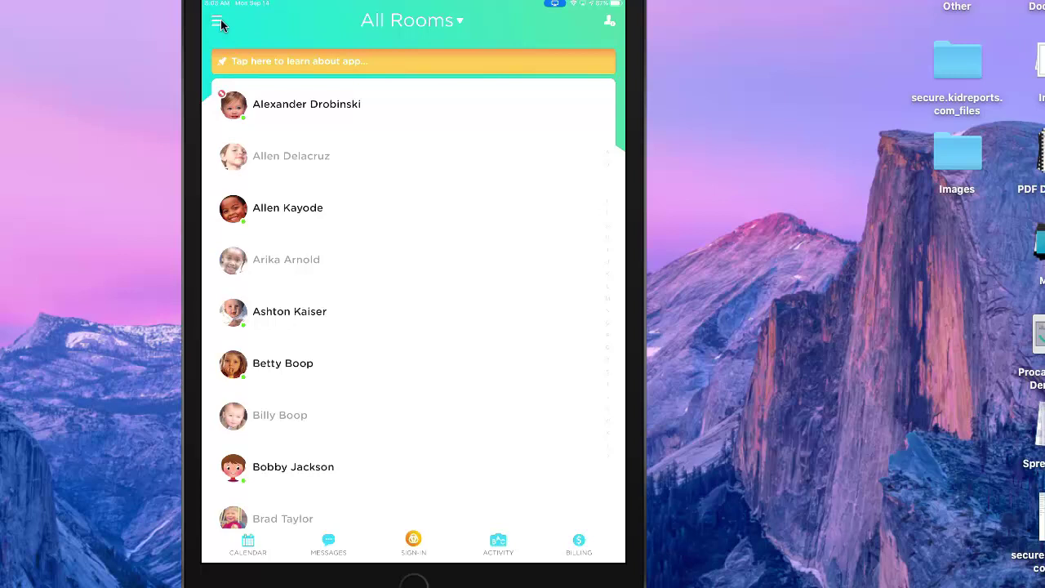
left_click(217, 22)
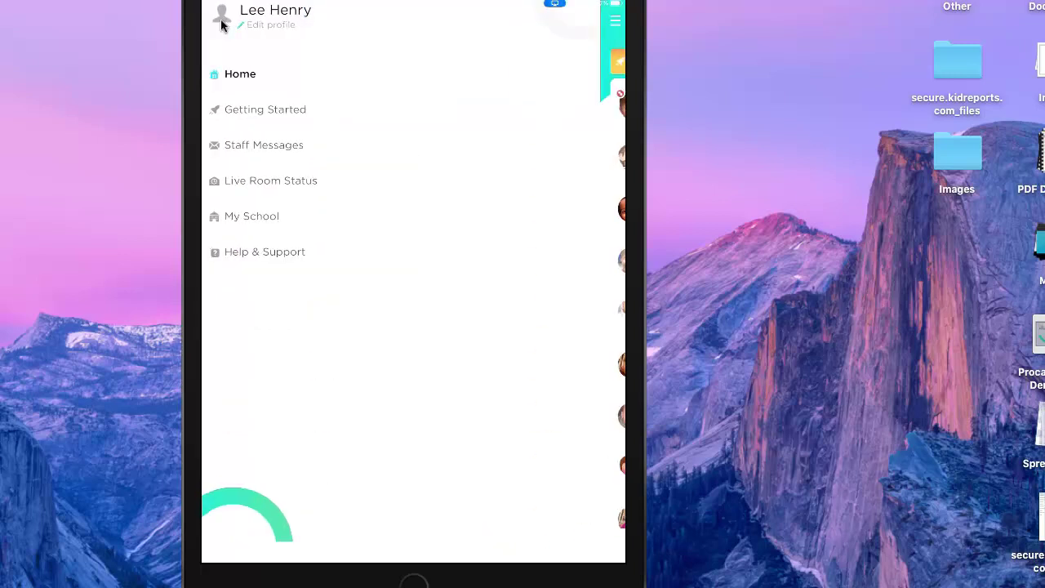
left_click(273, 145)
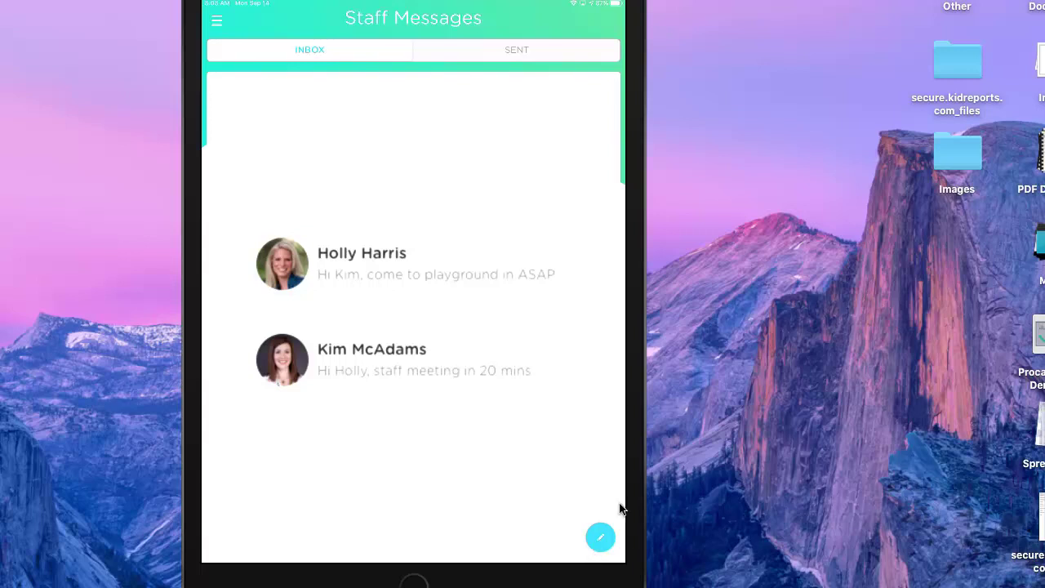
left_click(600, 539)
- Check the student and staff numbers per room in Live Room Status, and view the School Profile under My School
left_click(216, 29)
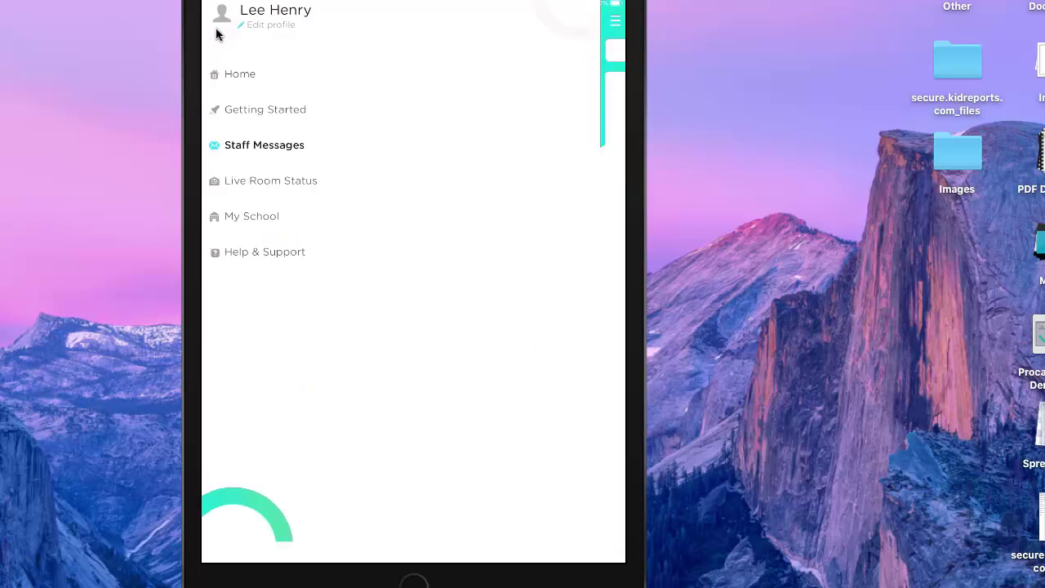
left_click(254, 183)
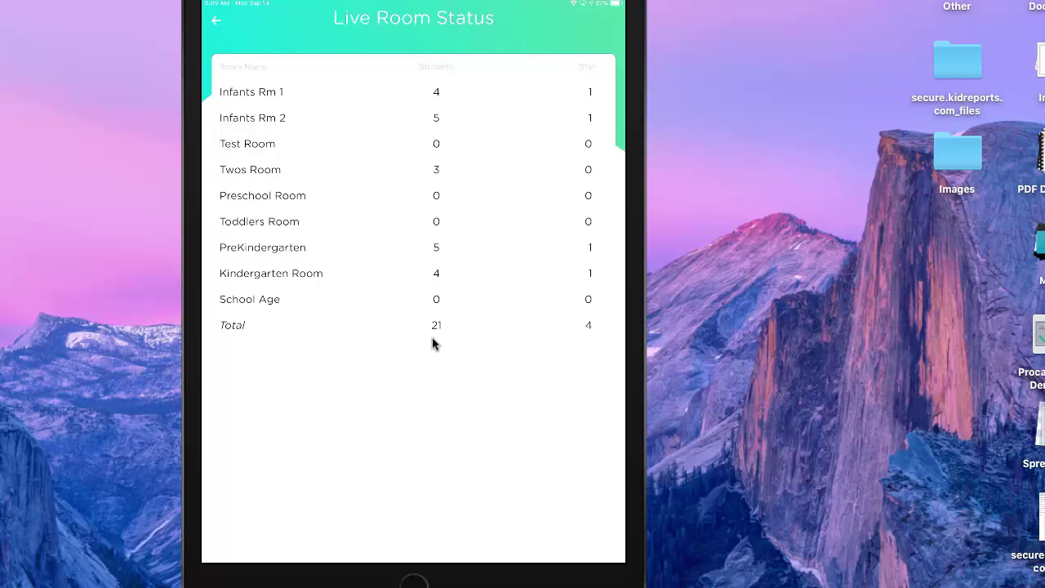
left_click(440, 100)
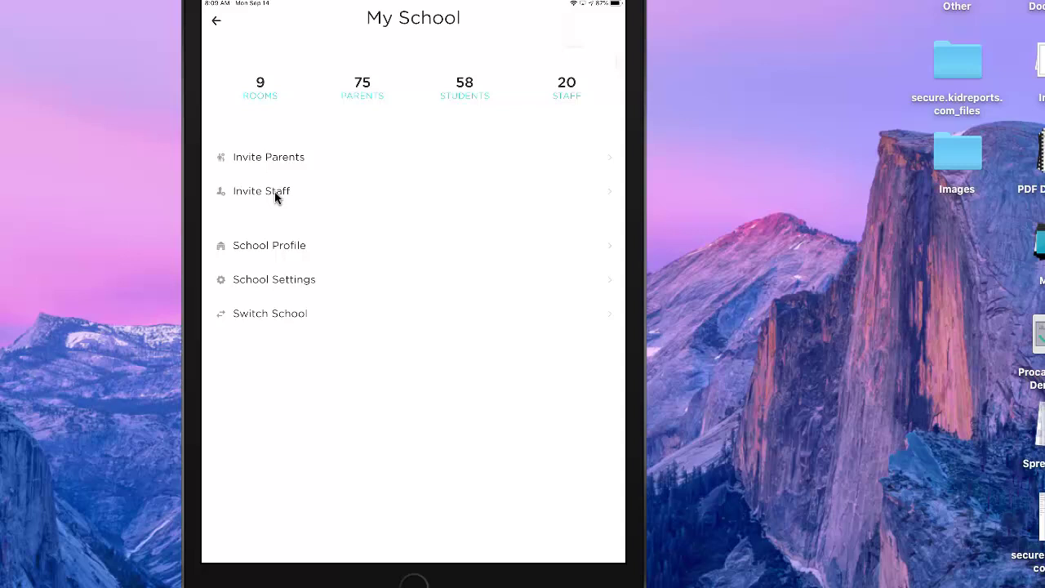
left_click(292, 247)
left_click(215, 23)
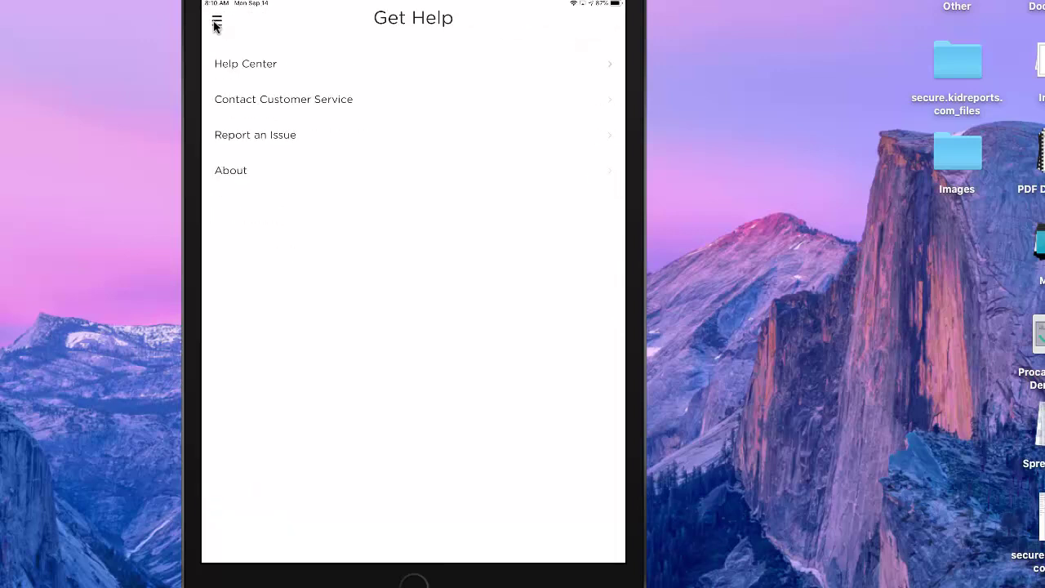
- Browse the Help Center and view the support request email to customer service, cancelling it without sending
left_click(251, 74)
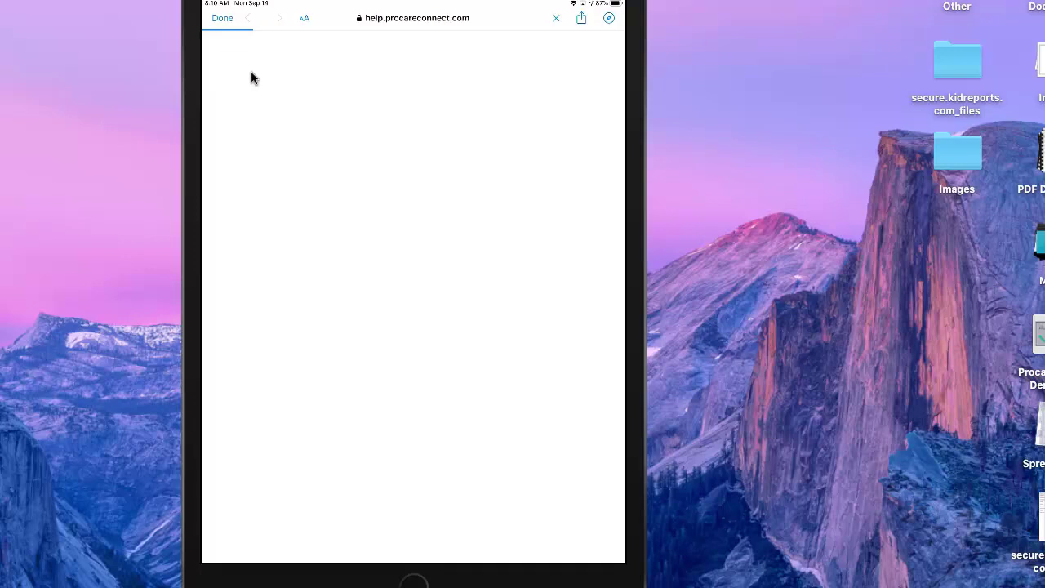
scroll(251, 76, "down", 5)
scroll(251, 76, "up", 5)
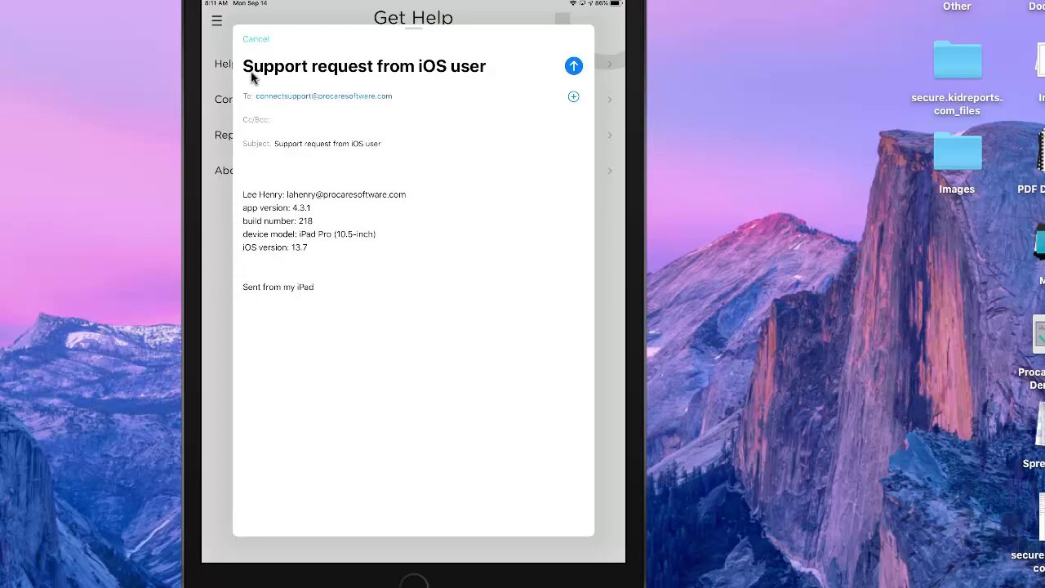
left_click(256, 38)
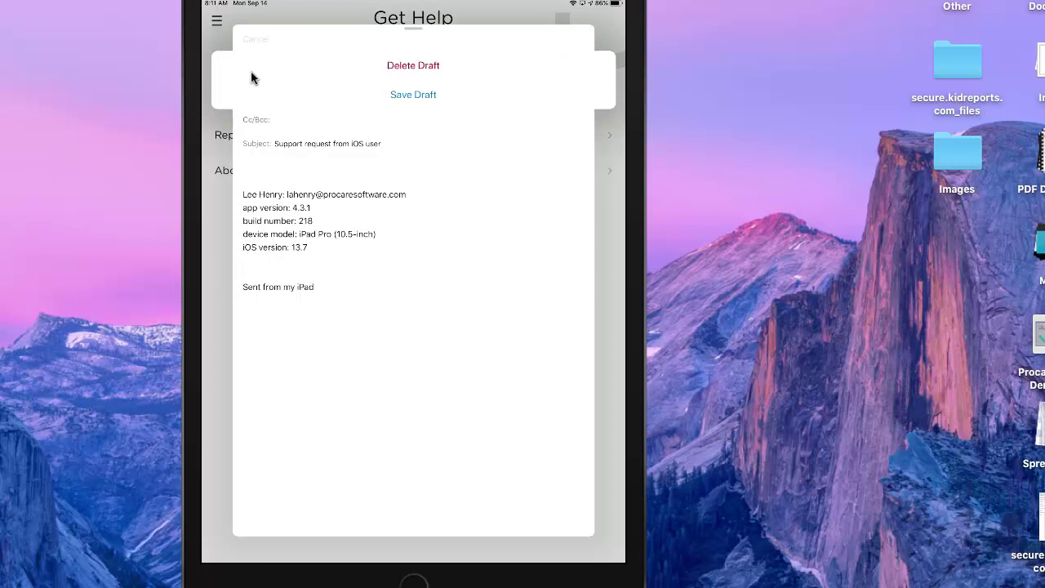
left_click(251, 77)
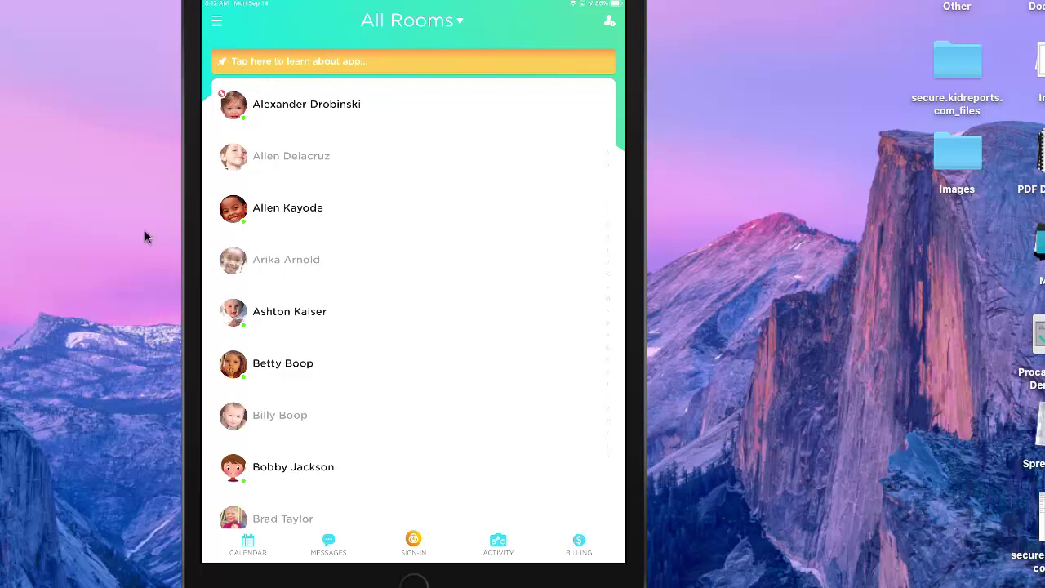
- Open today's lessons from the daily activities and bring up the weekly plan for Sep 14 – Sep 20
left_click(497, 546)
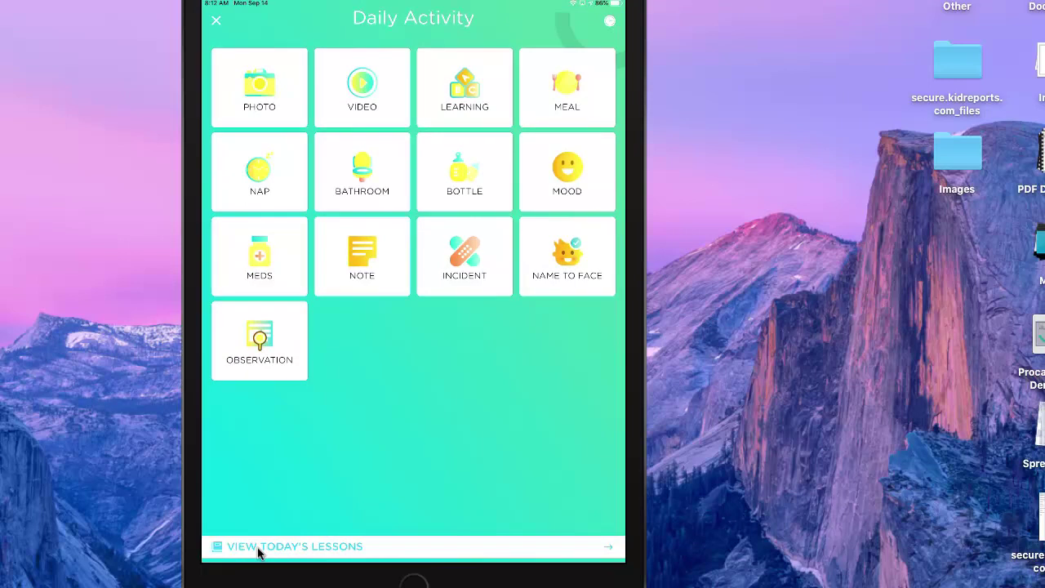
left_click(333, 548)
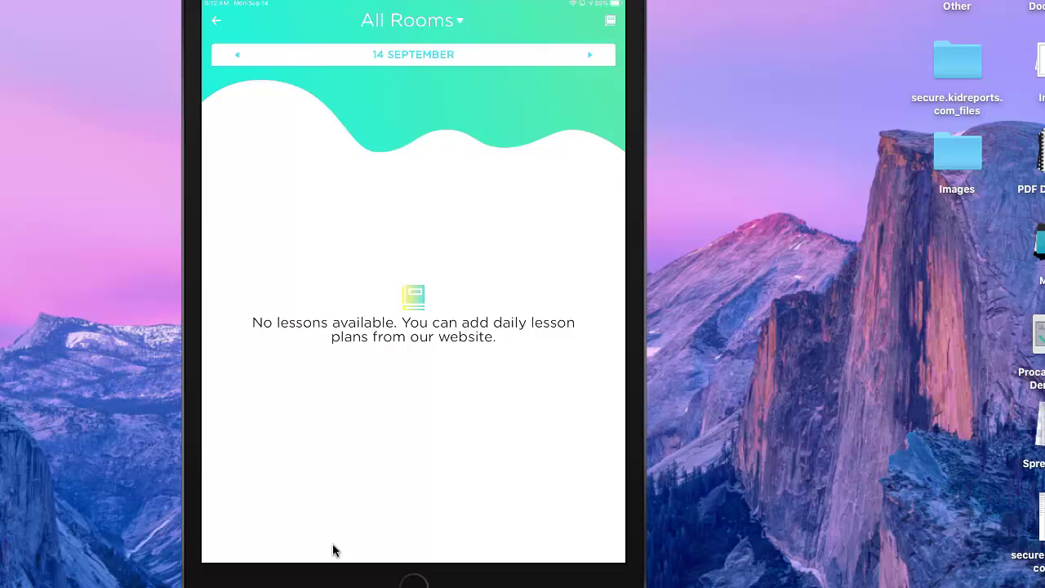
left_click(614, 23)
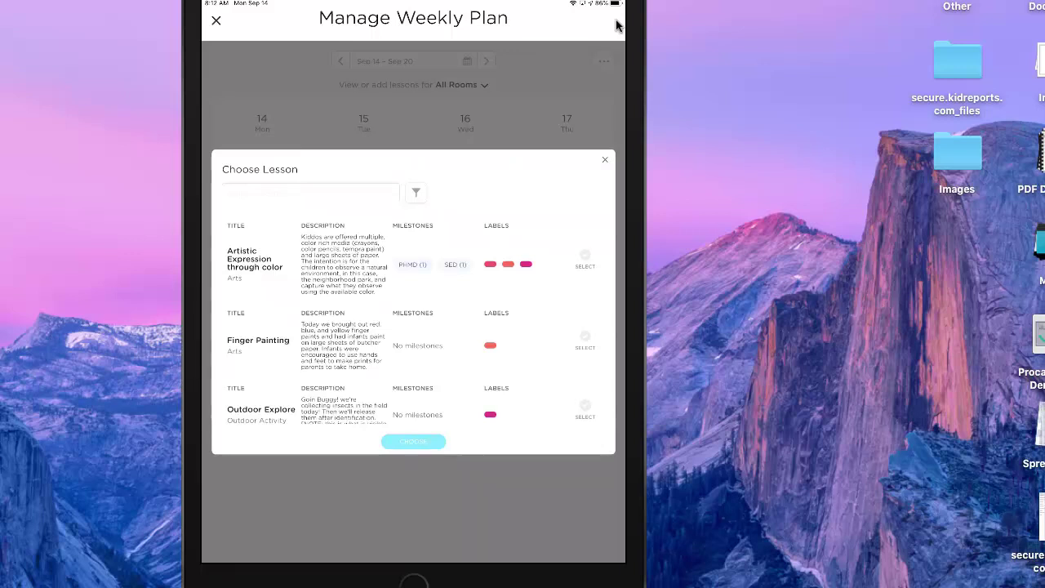
- Add the lessons Outdoor Explore and Artistic Expression through color to Monday the 14th for All Rooms, and return to the day's lessons
scroll(412, 327, "down", 2)
scroll(413, 326, "up", 2)
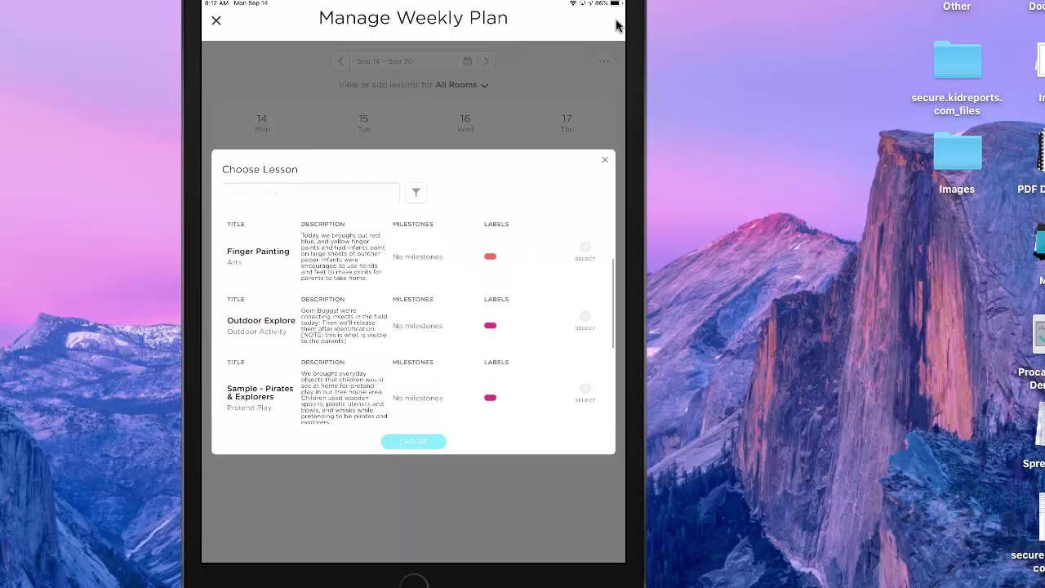
left_click(584, 353)
scroll(412, 327, "up", 1)
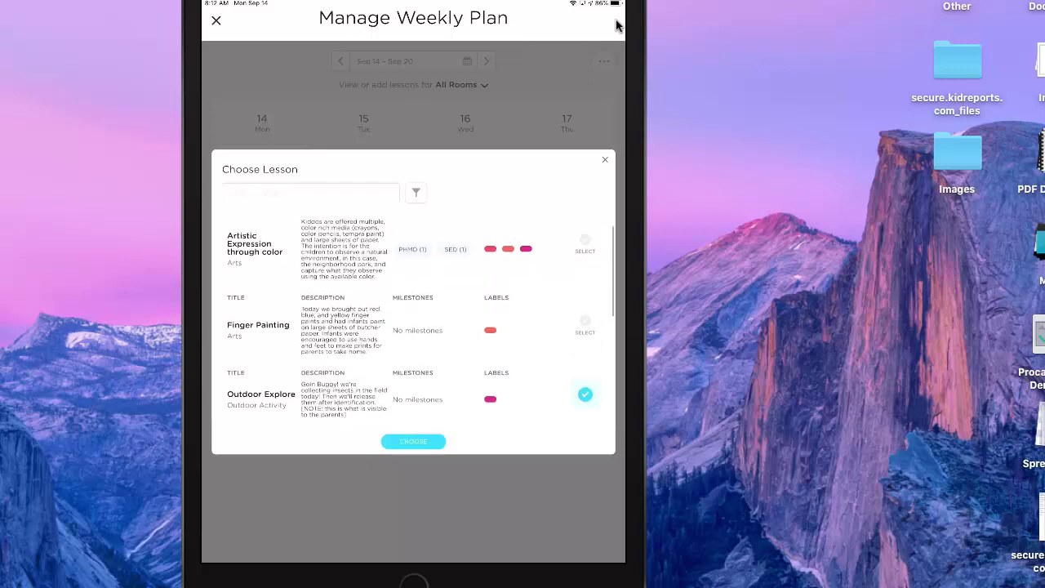
left_click(585, 255)
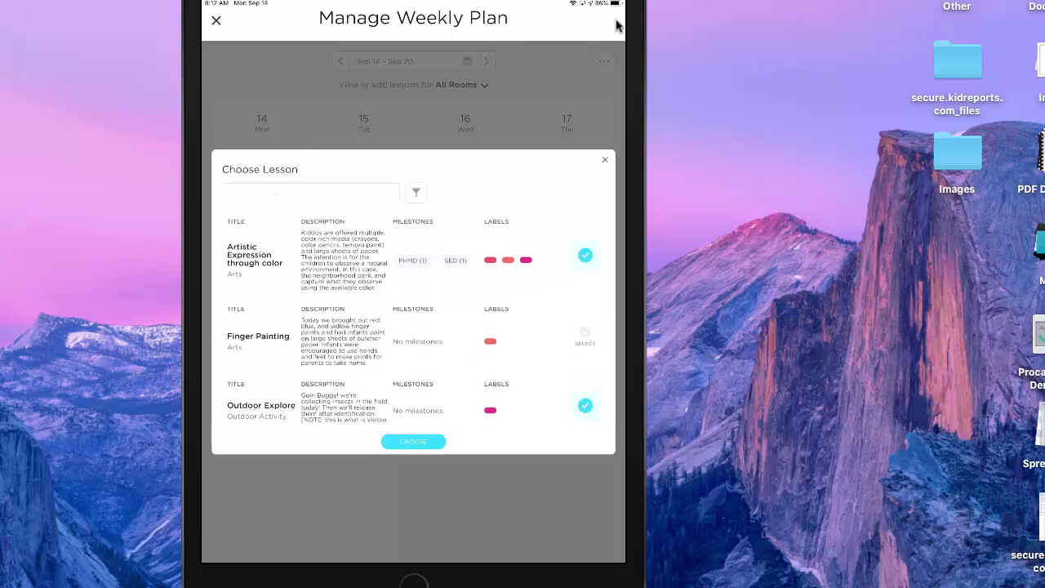
left_click(413, 441)
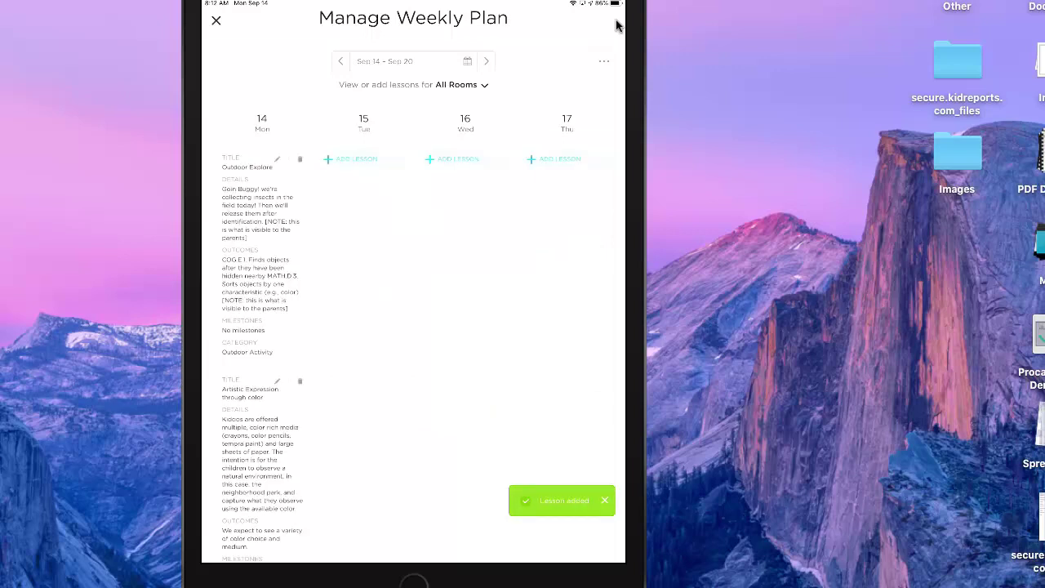
left_click(216, 20)
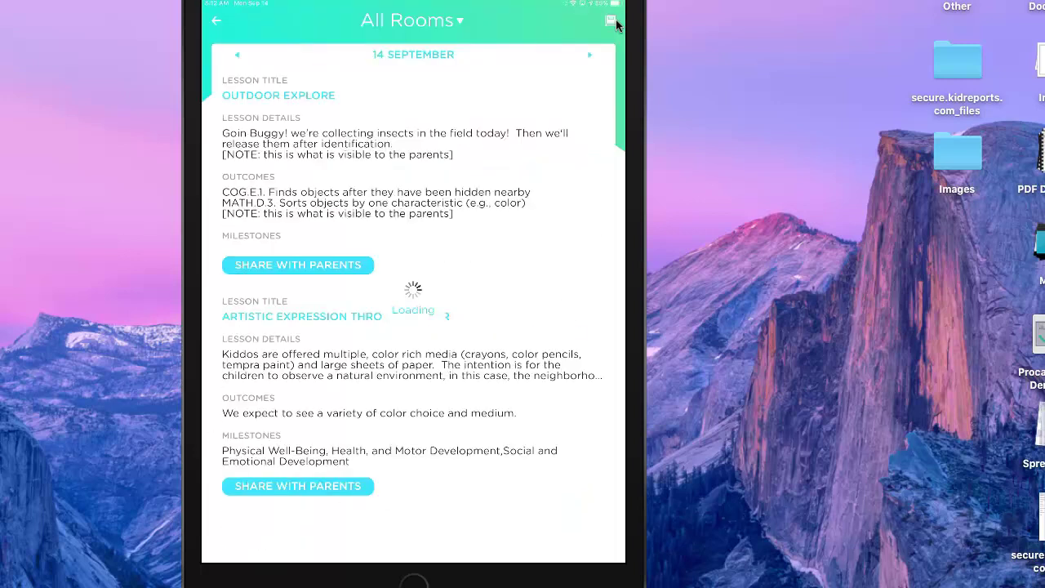